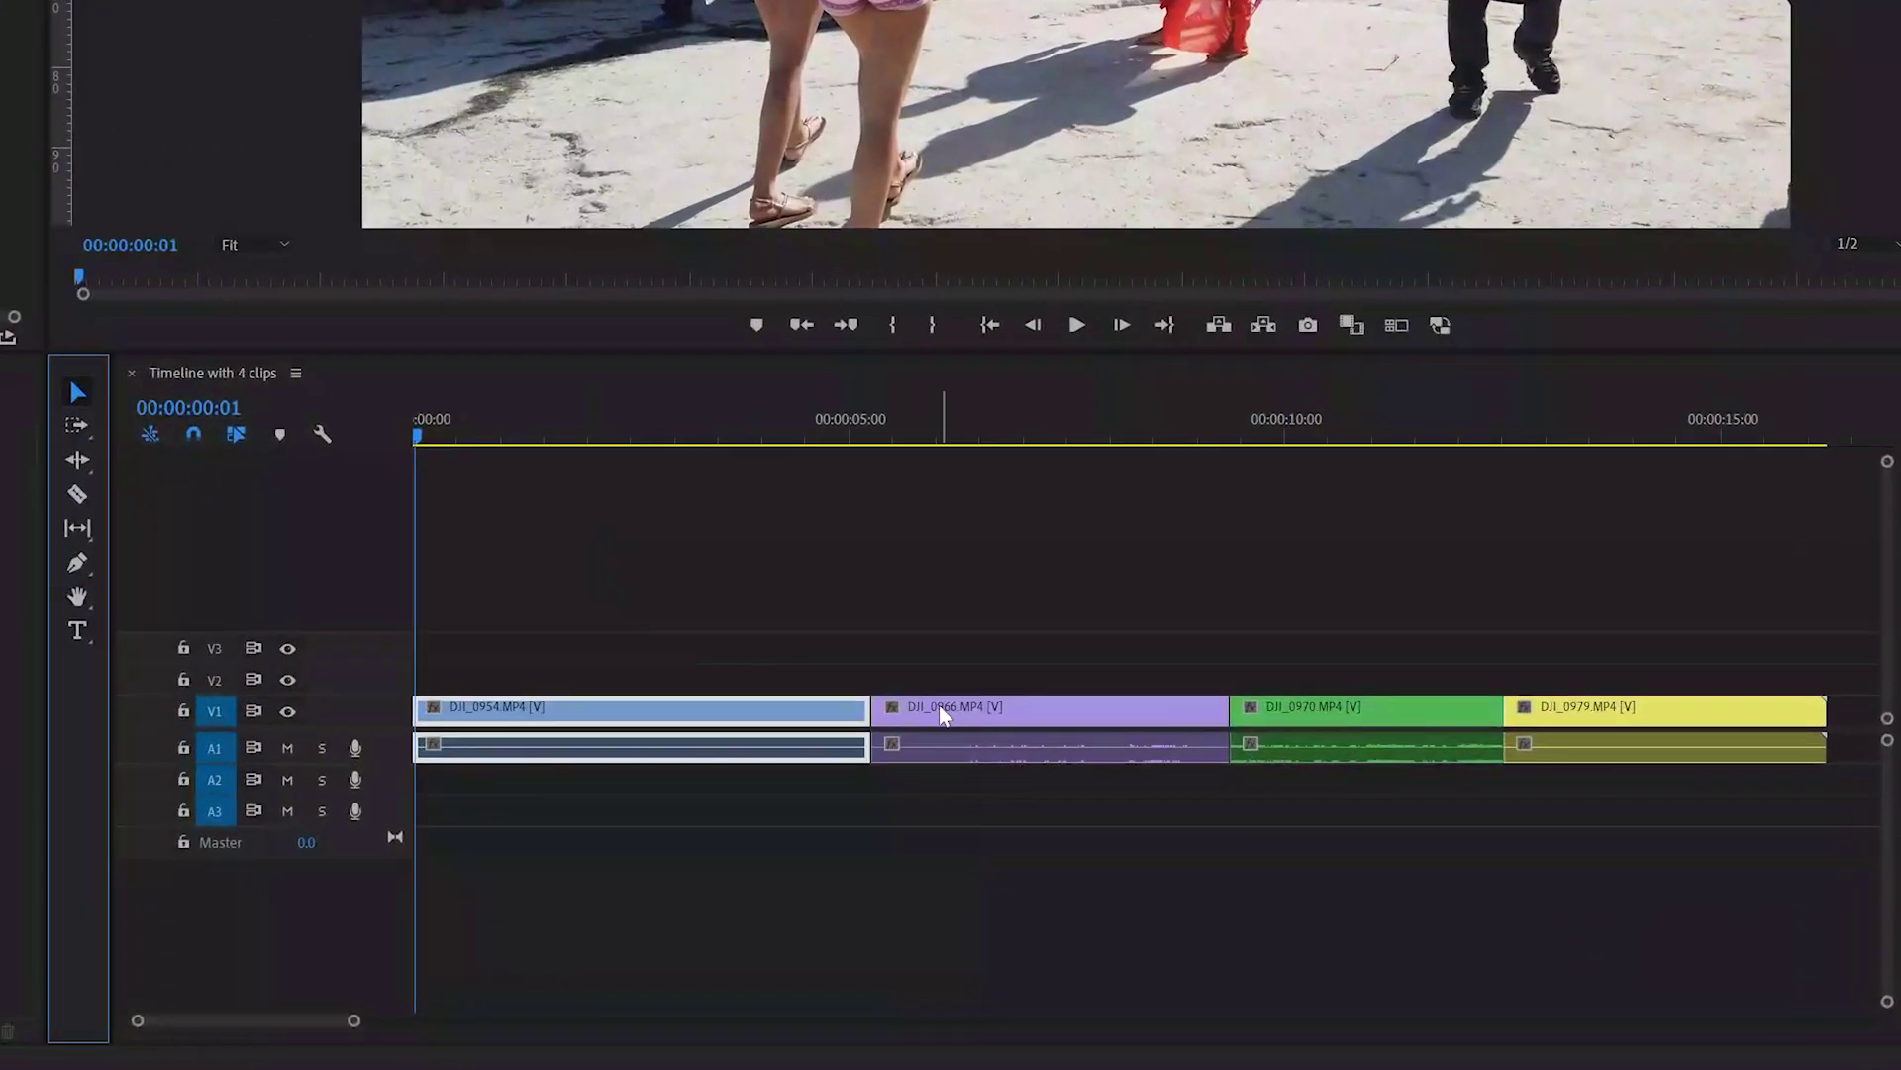
# Select the clips DJI_0966, DJI_0970, DJI_0979 and DJI_0954 one at a time in the timeline
pyautogui.click(1037, 715)
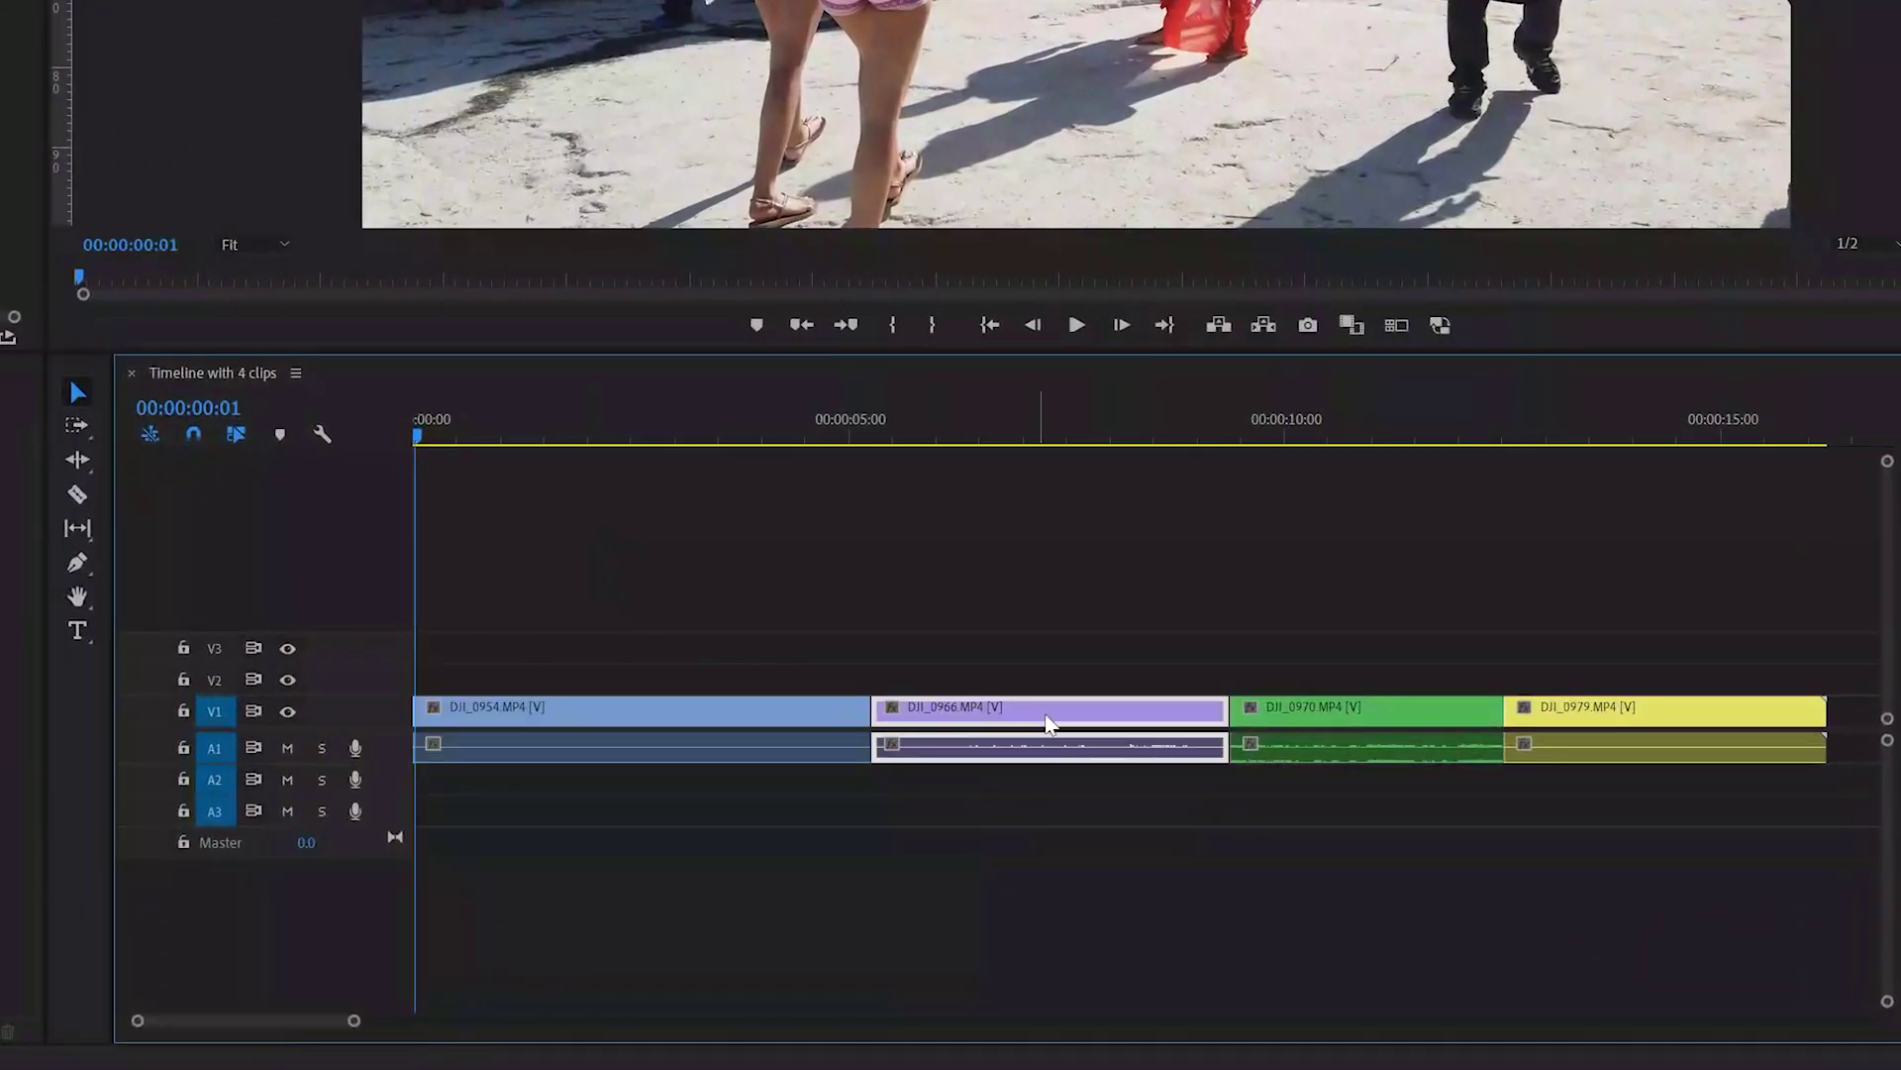
pyautogui.click(1370, 715)
pyautogui.click(1578, 719)
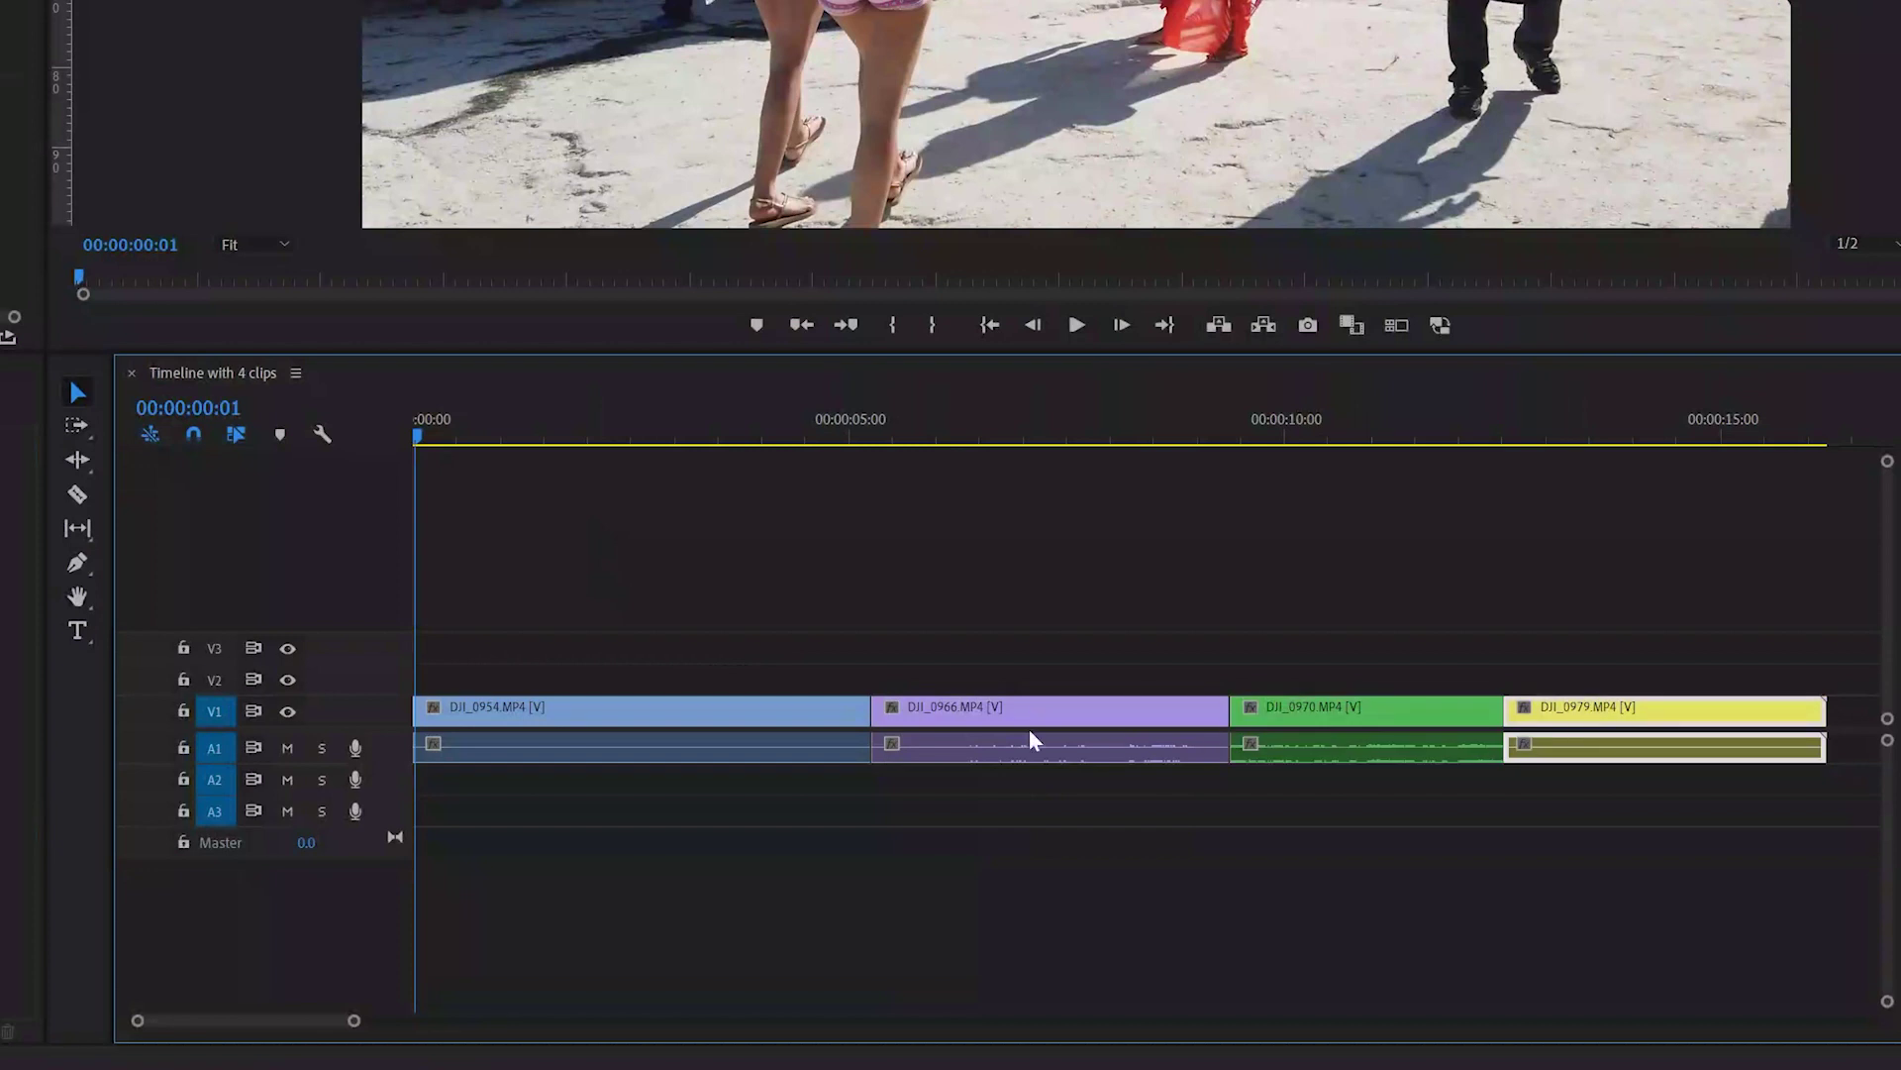
pyautogui.click(751, 715)
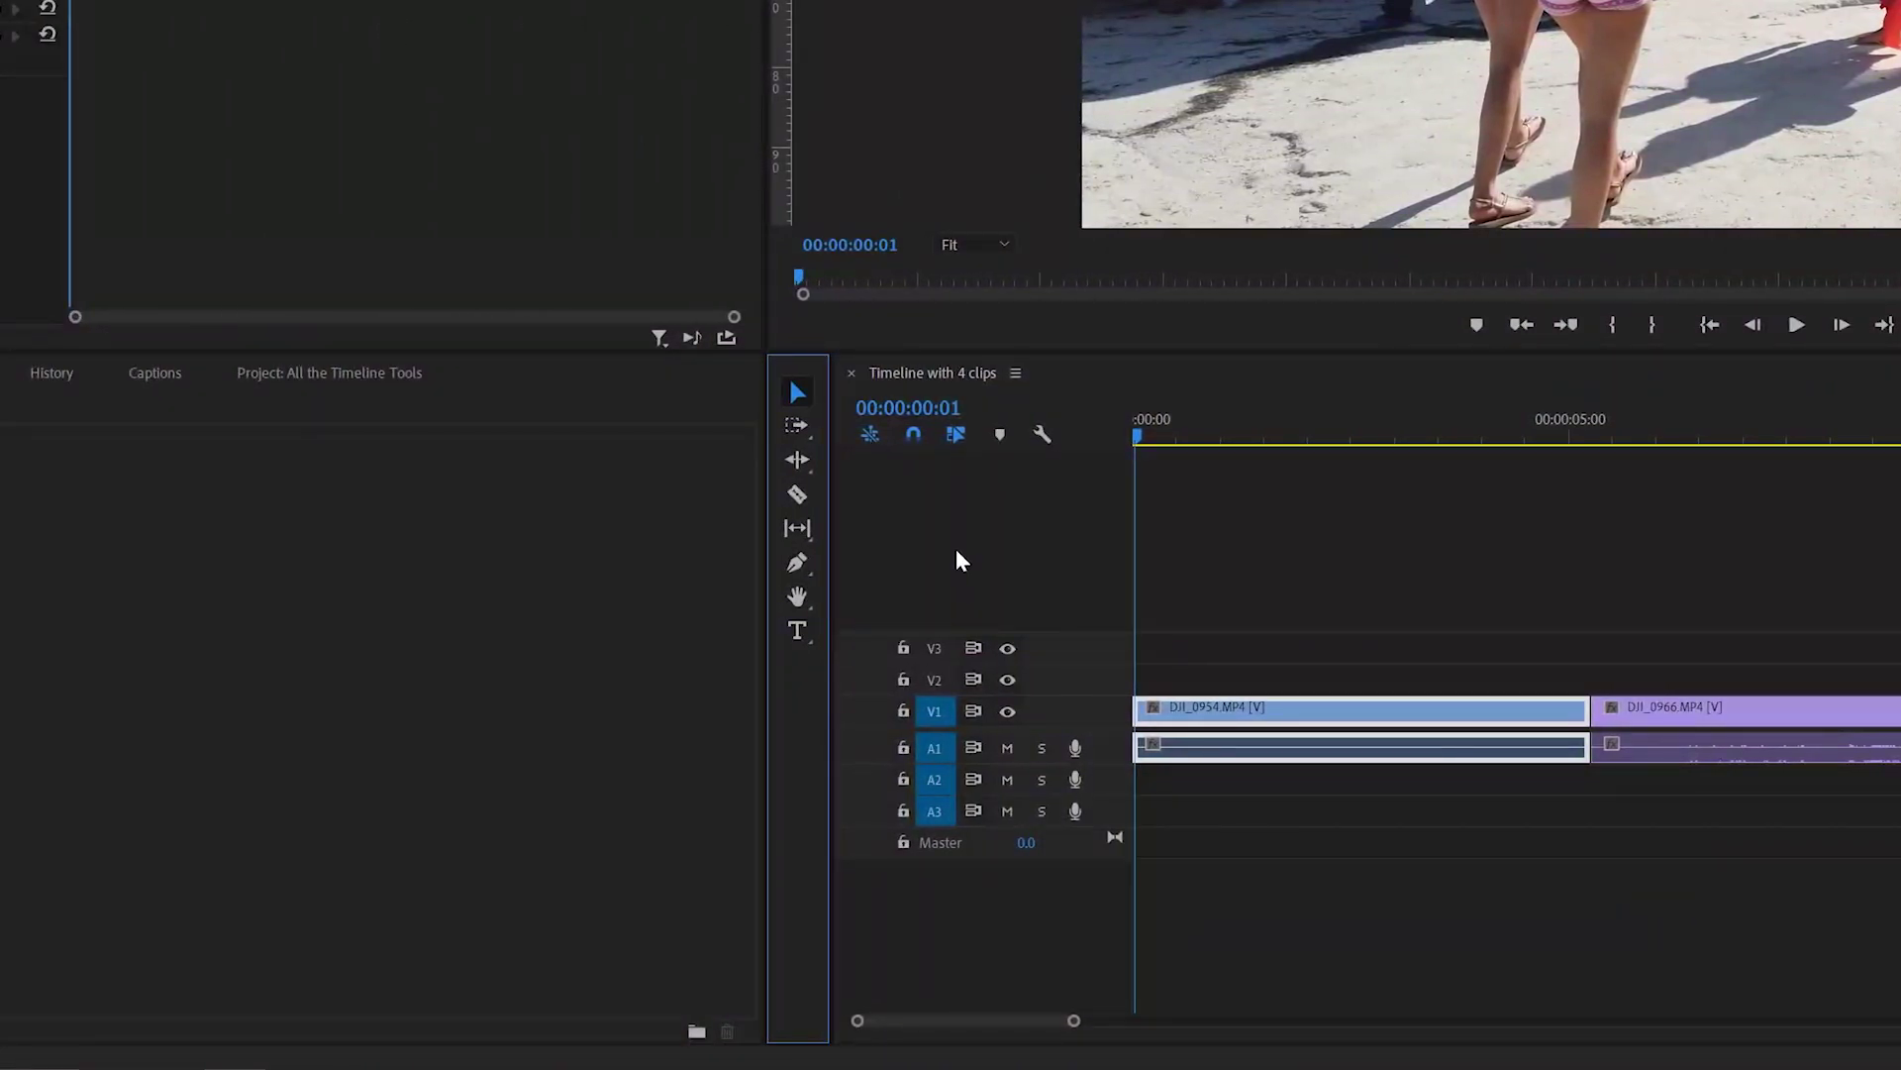
# Switch through the Ripple Edit, Razor, Slip, Pen, Hand and Type tools, ending on the Selection tool
pyautogui.press('b')
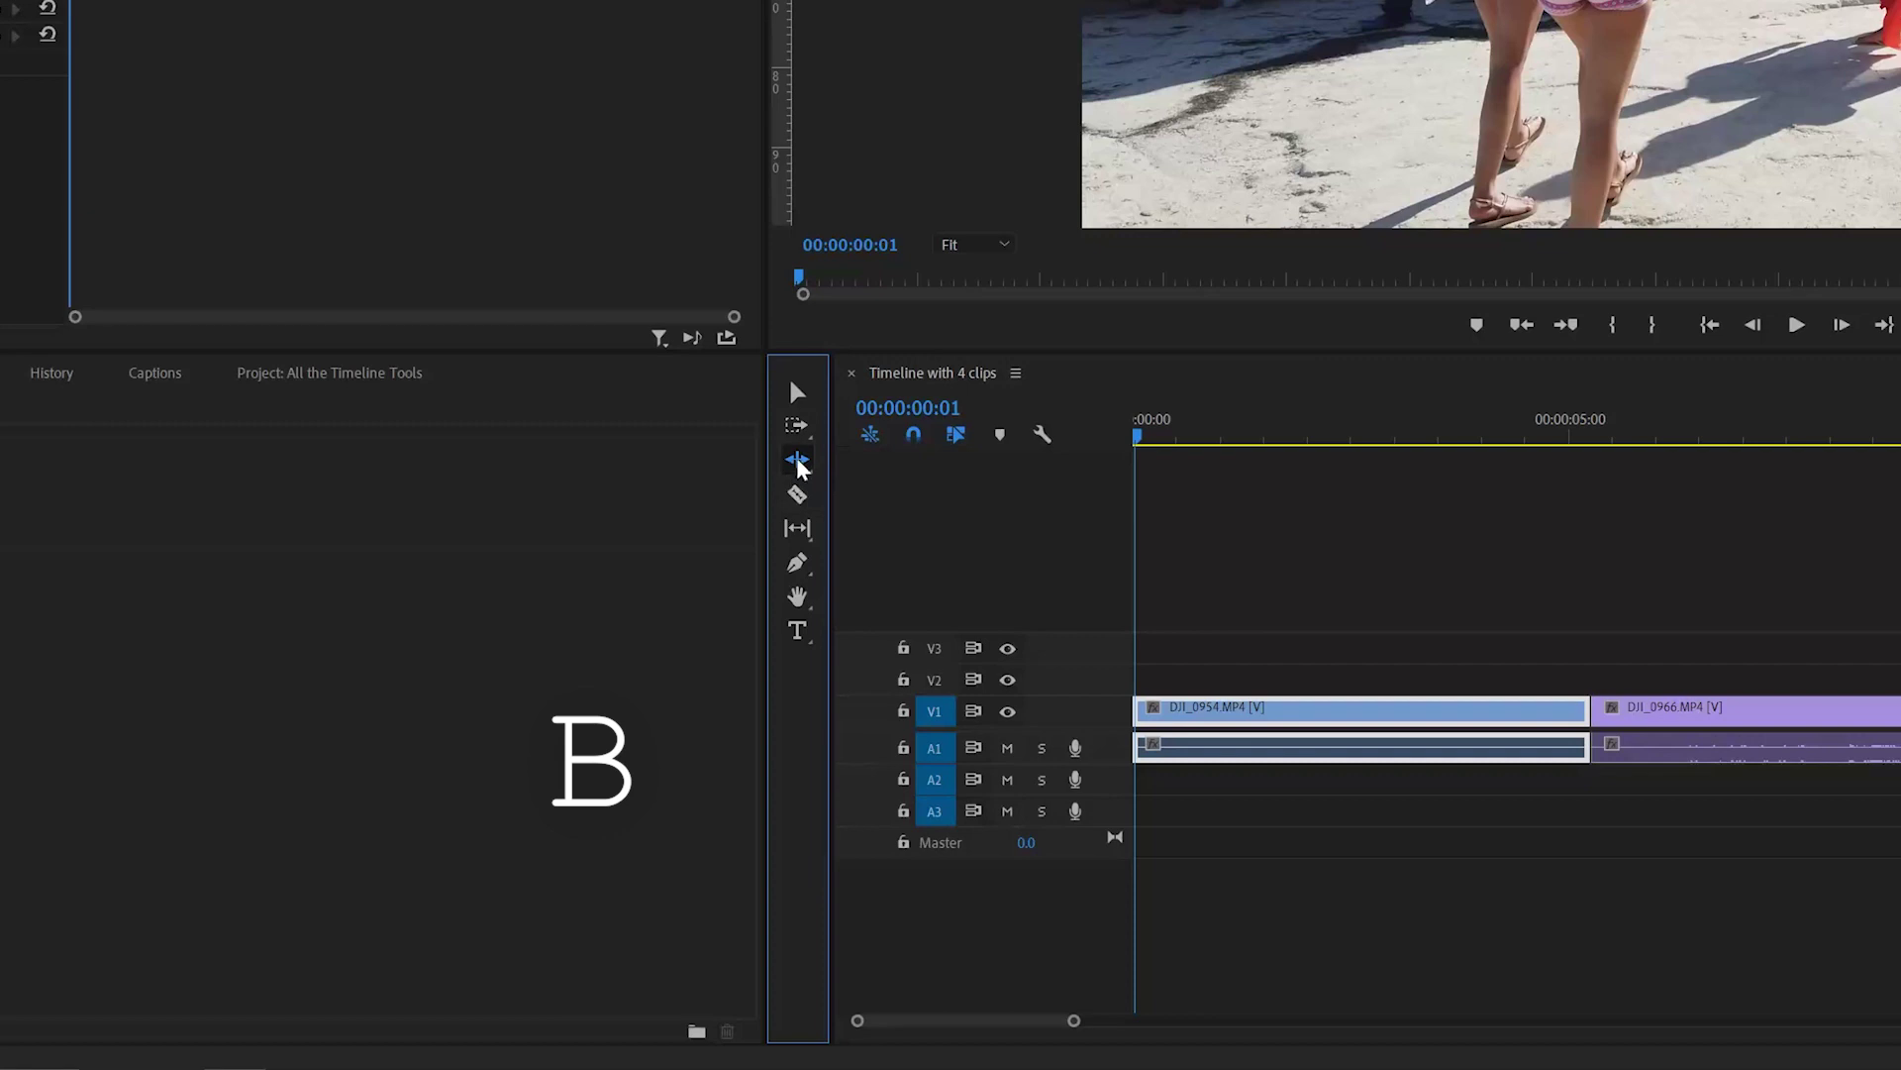
pyautogui.press('c')
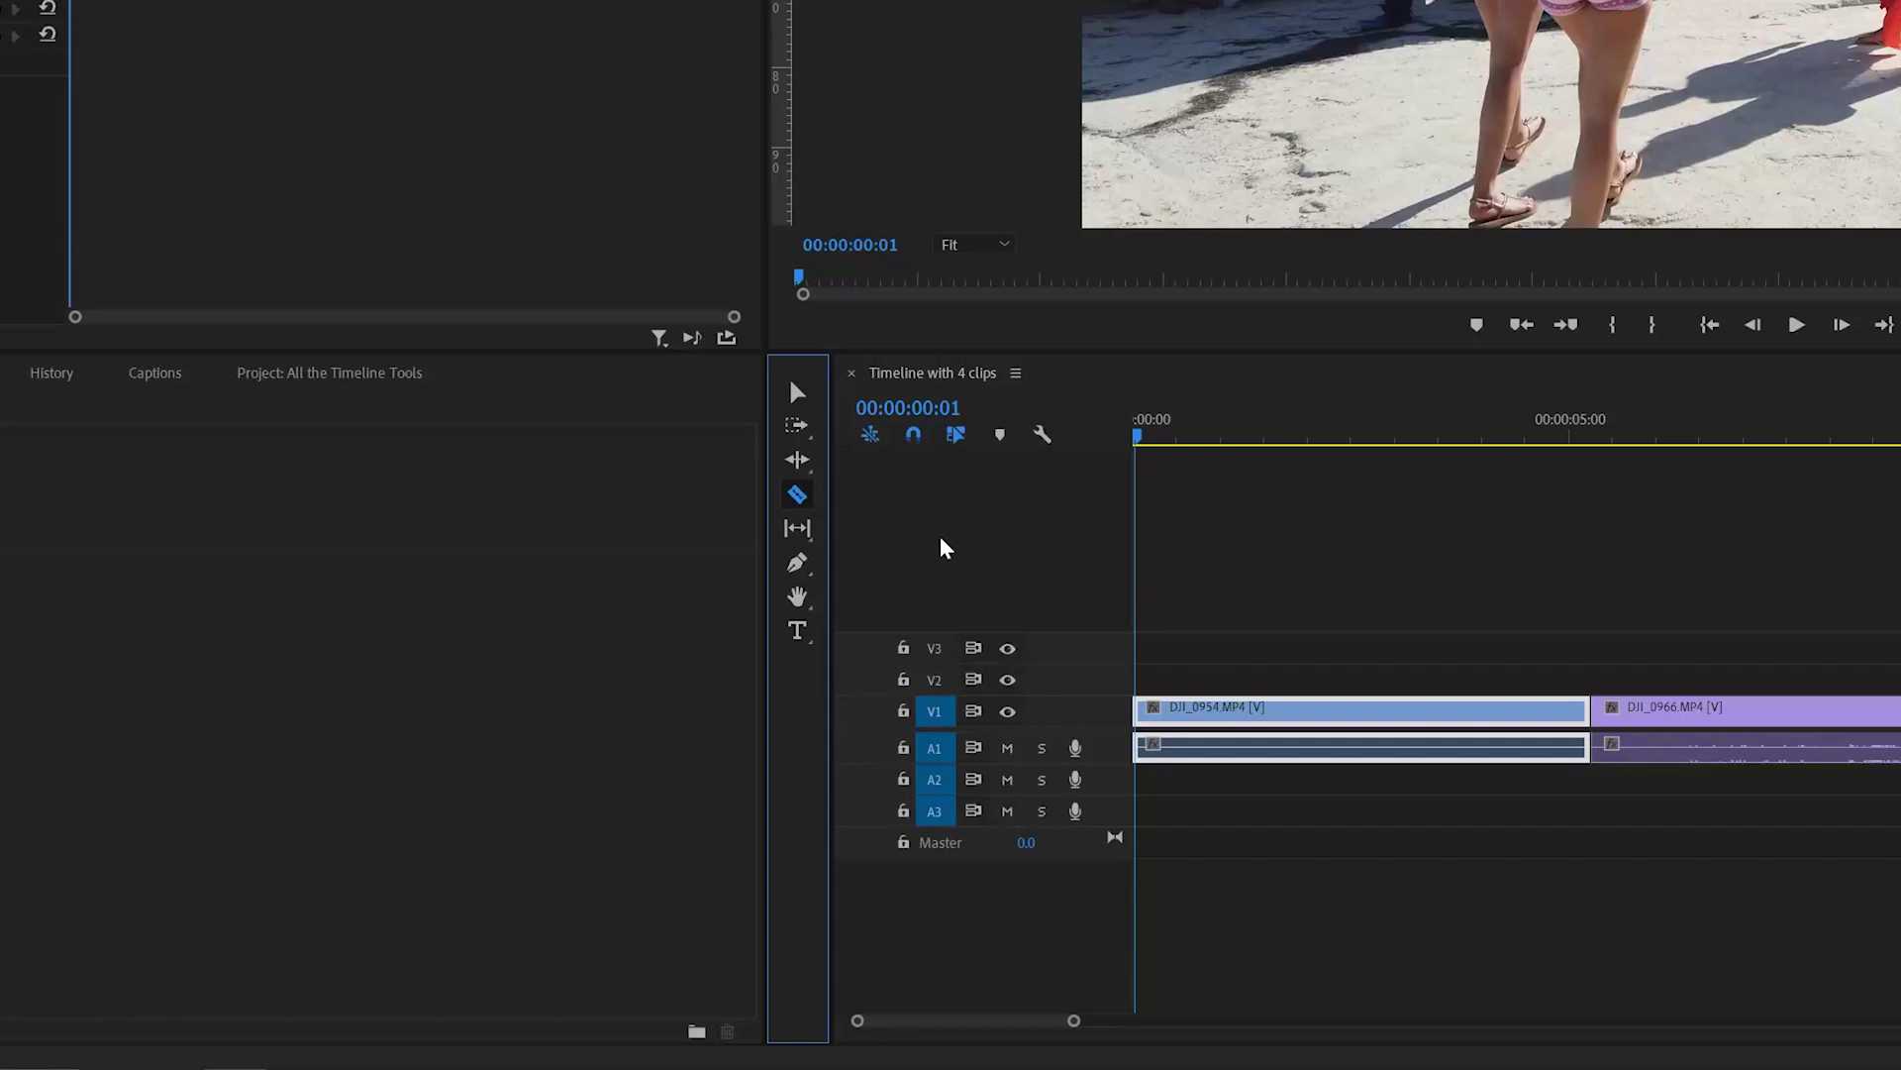
pyautogui.press('y')
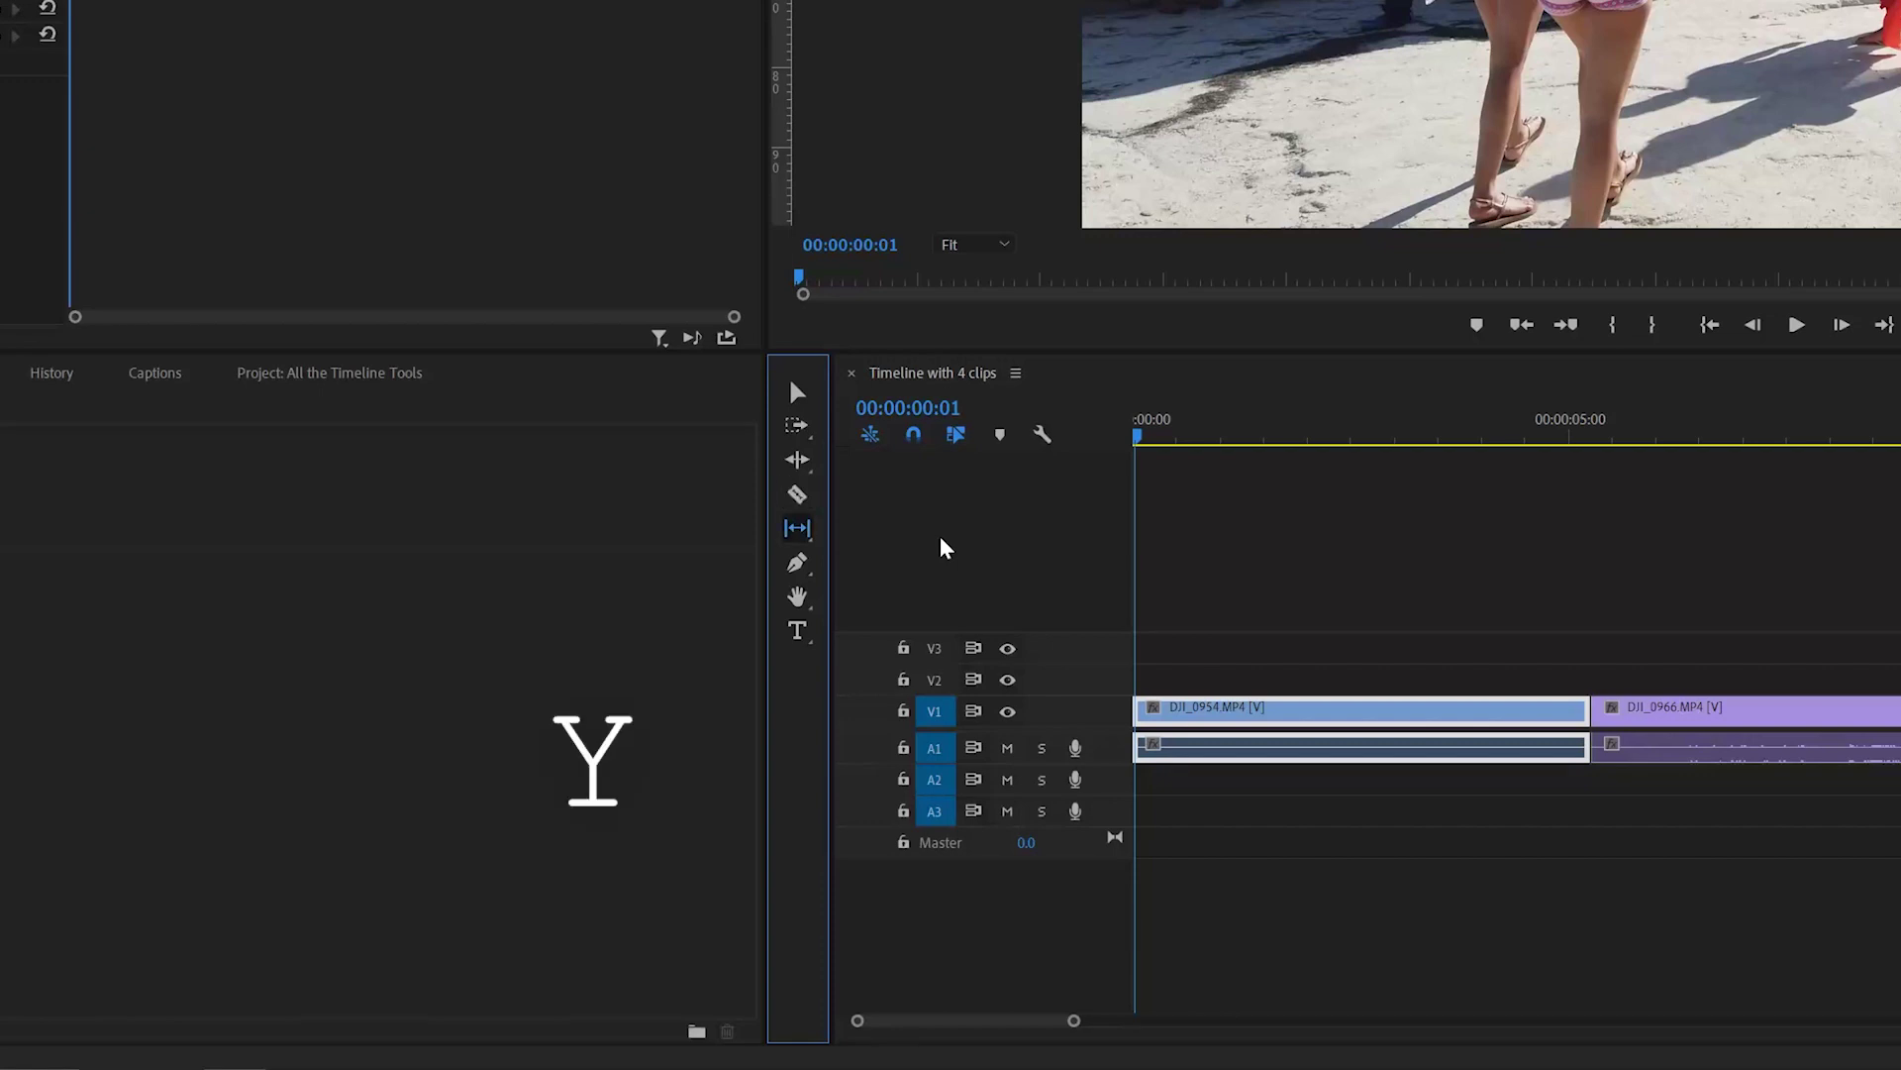
pyautogui.press('p')
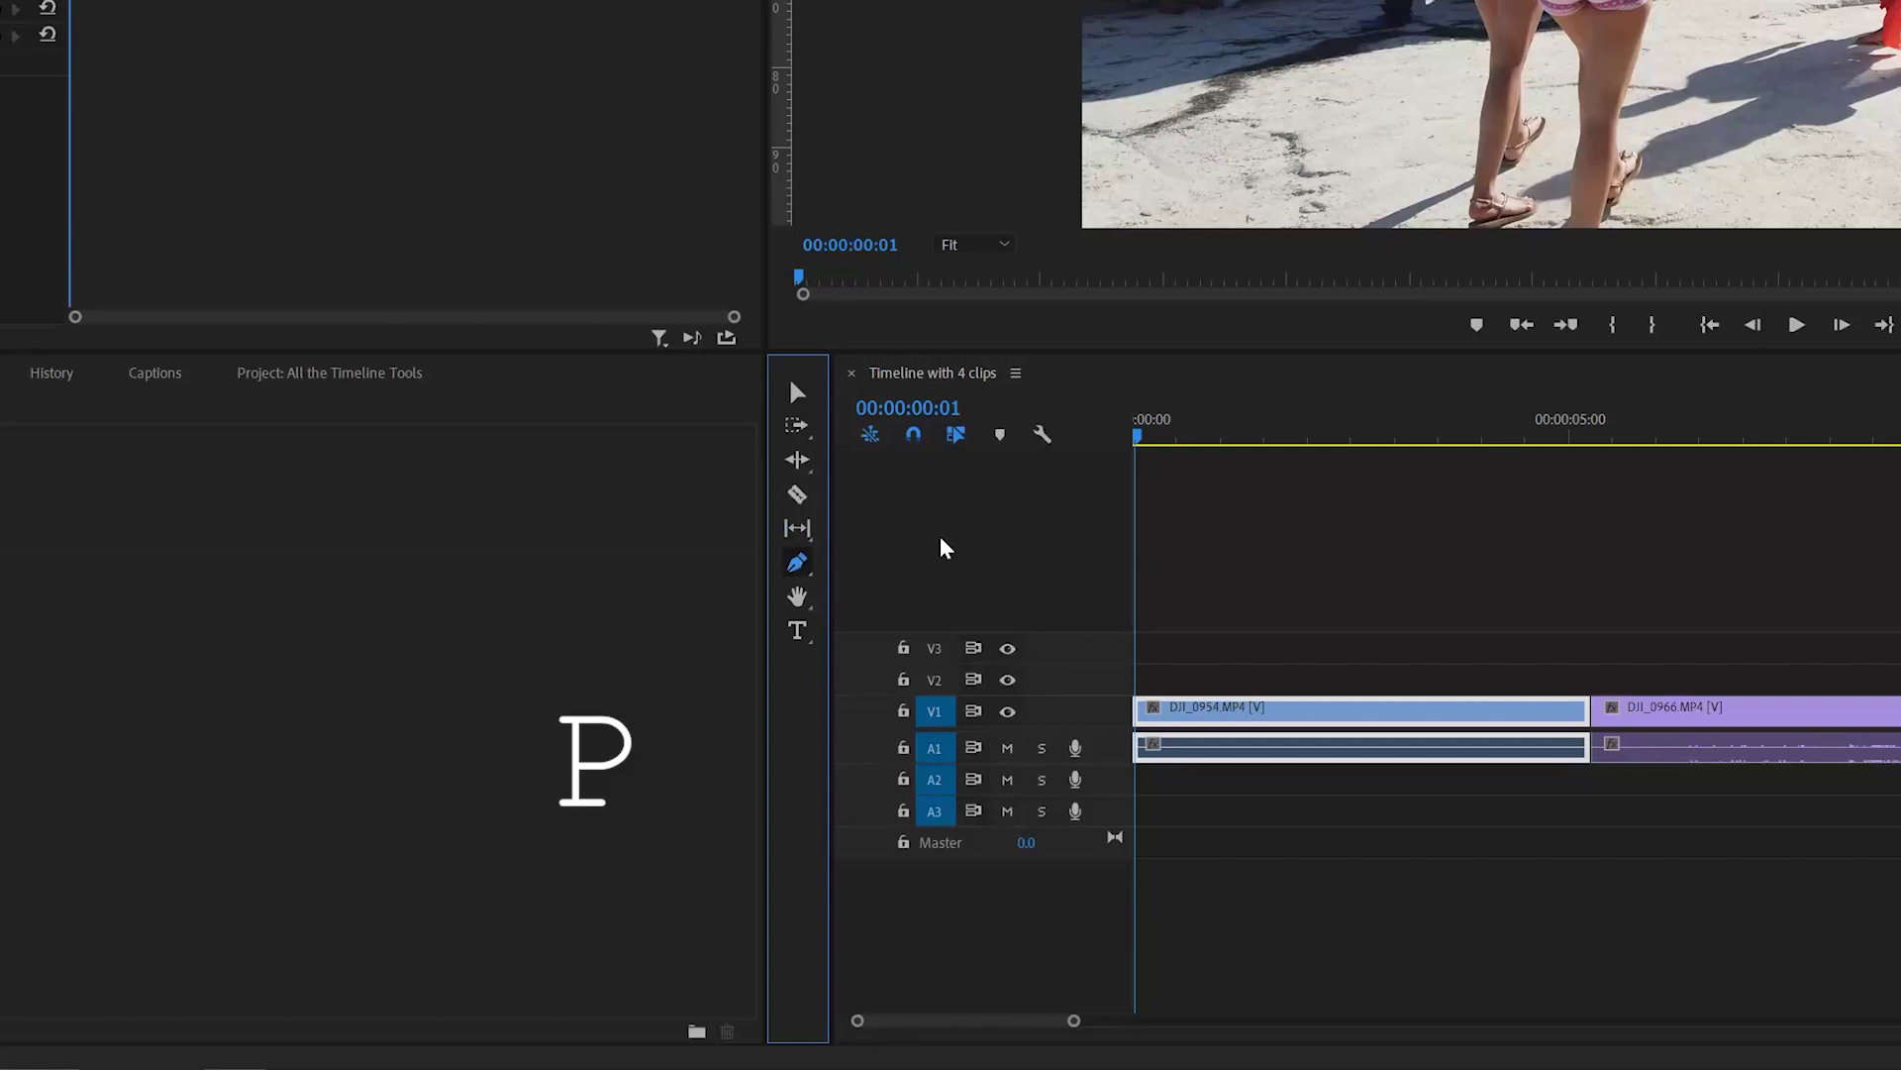
pyautogui.press('h')
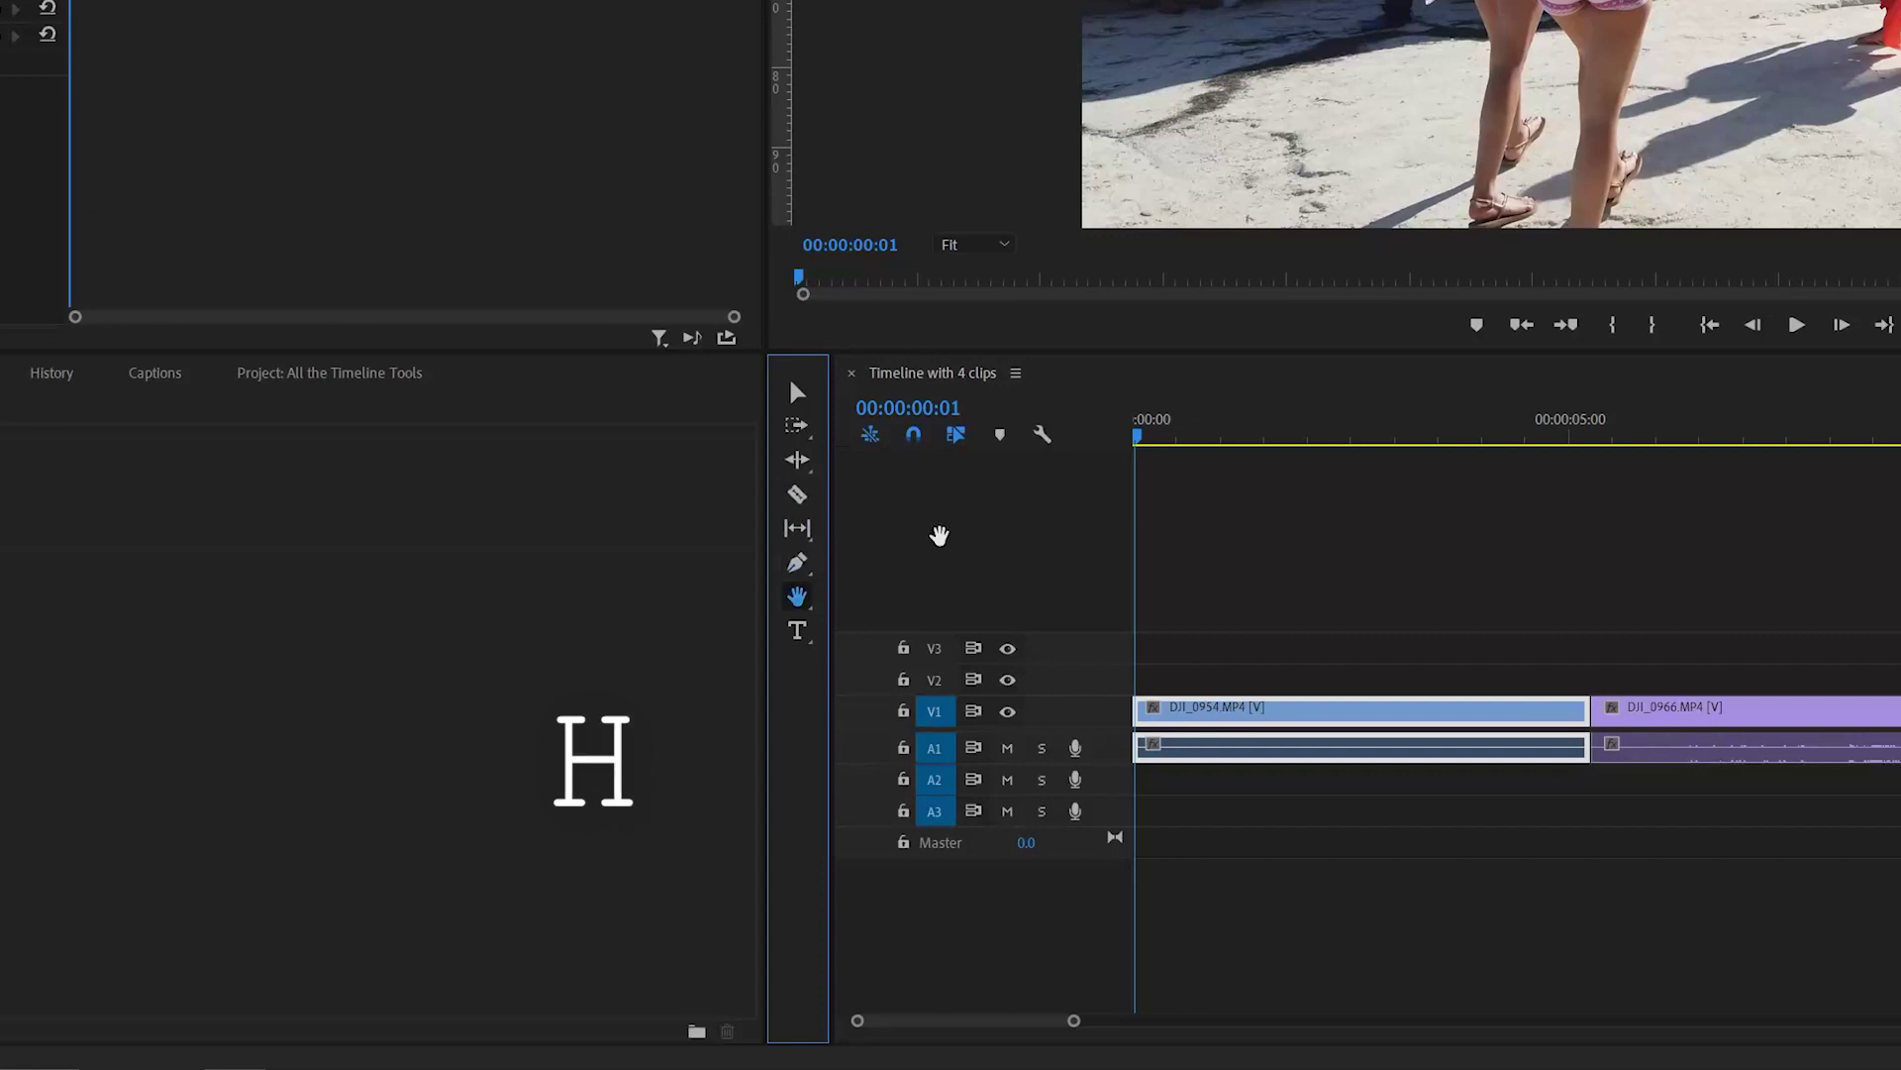
pyautogui.press('t')
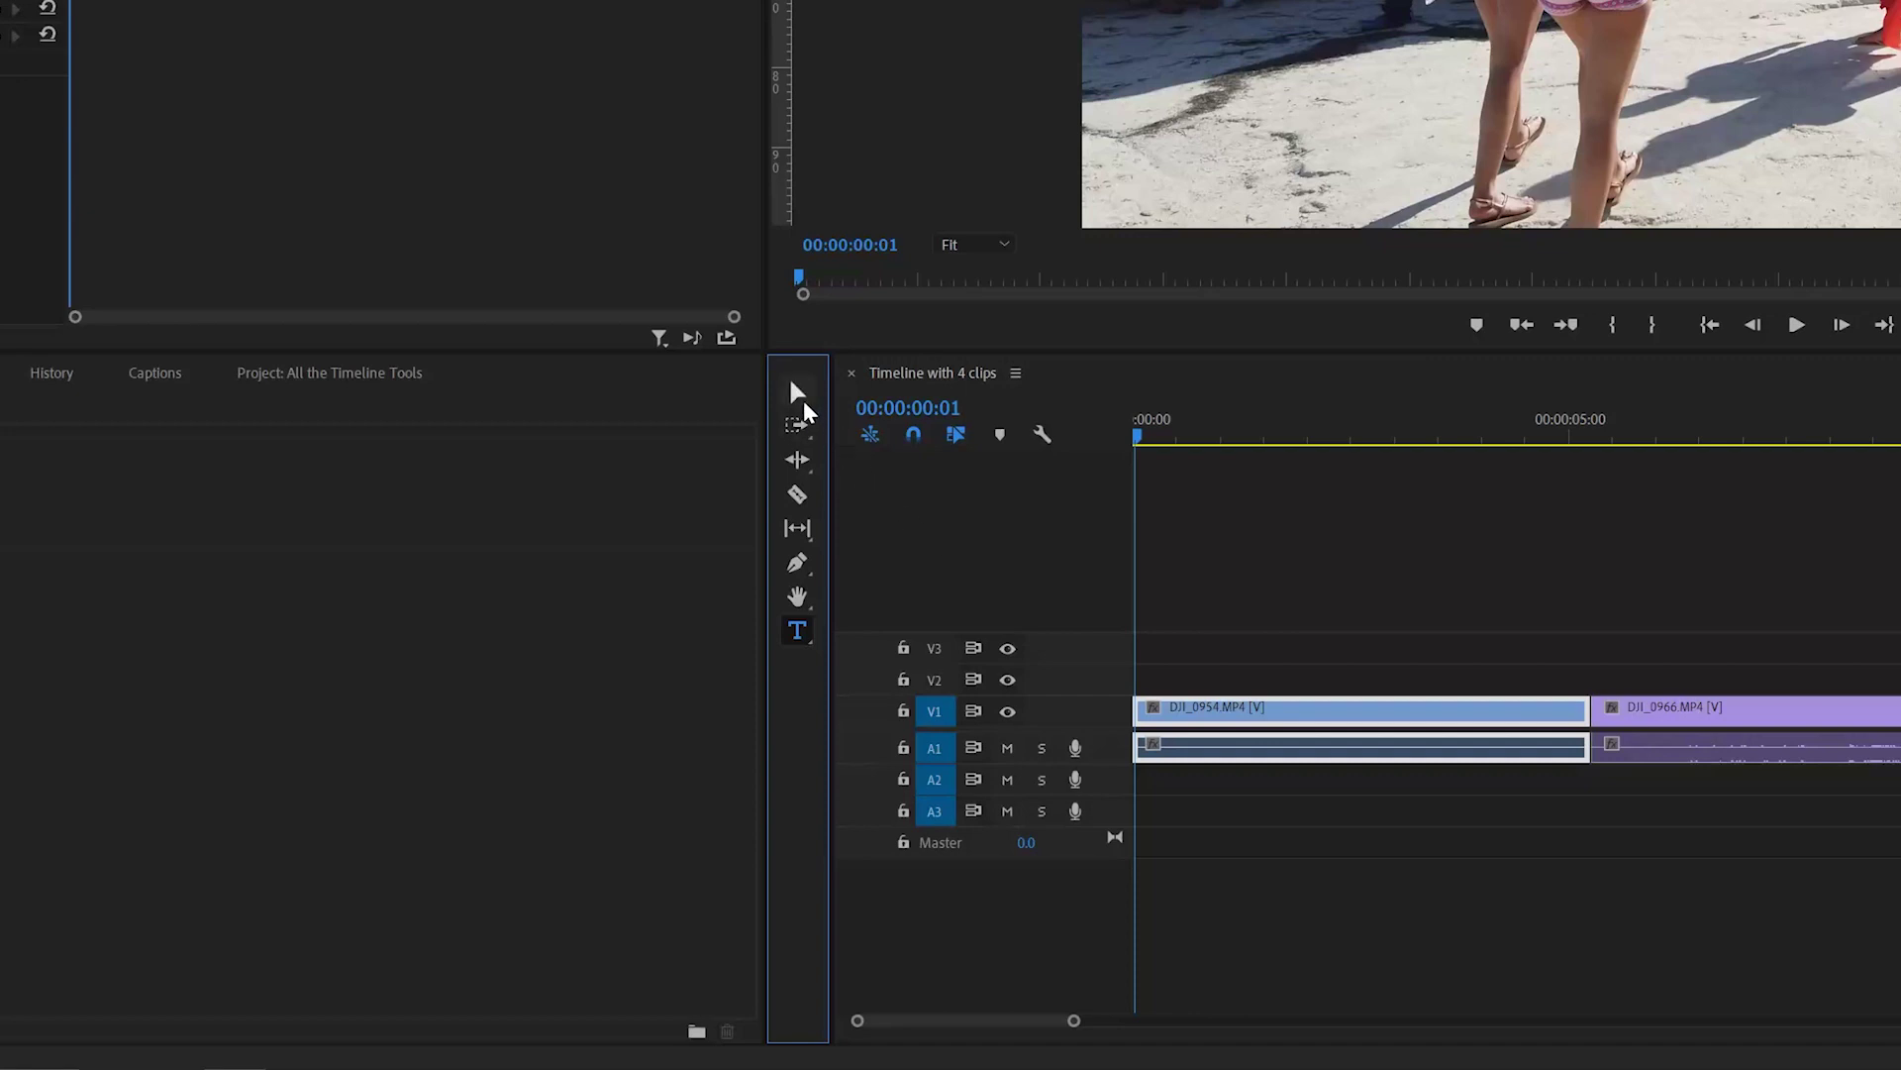
pyautogui.press('v')
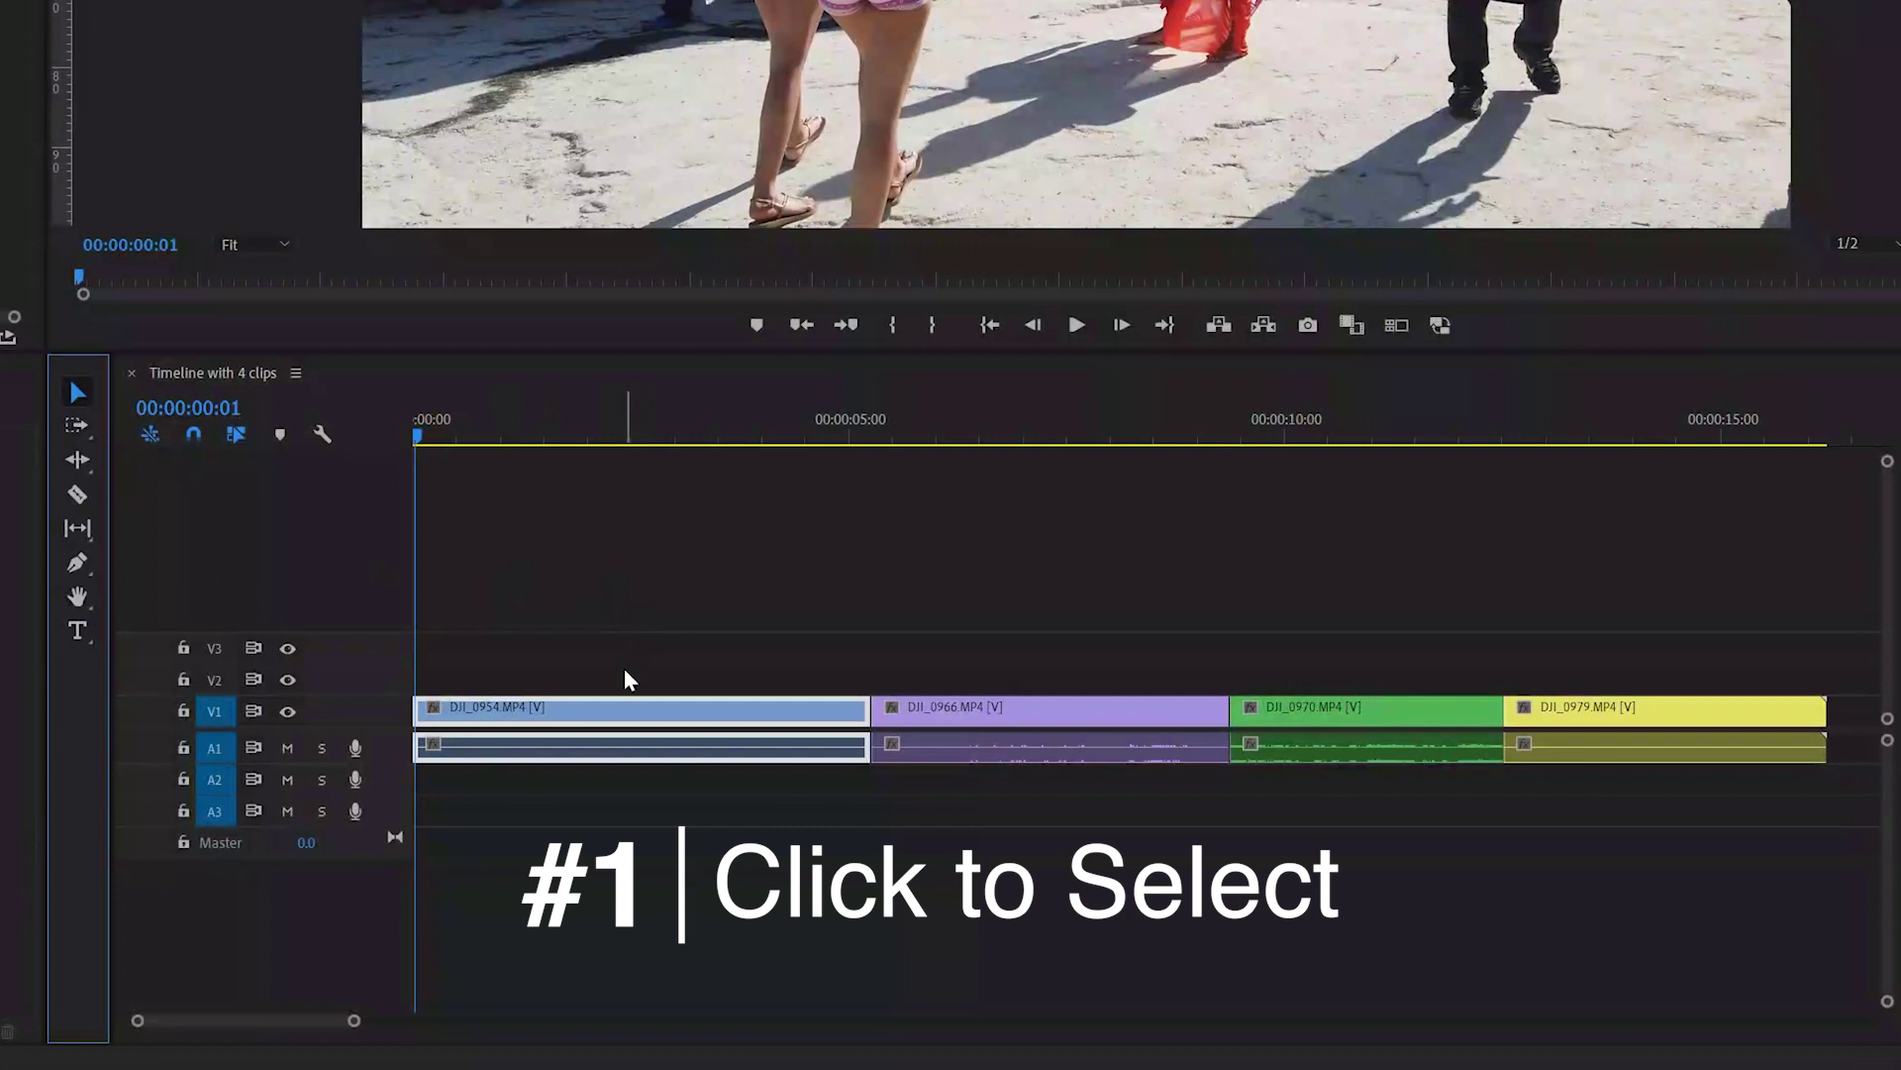
# Select DJI_0966, DJI_0970 and DJI_0979 individually, finishing with DJI_0966 selected again
pyautogui.click(999, 721)
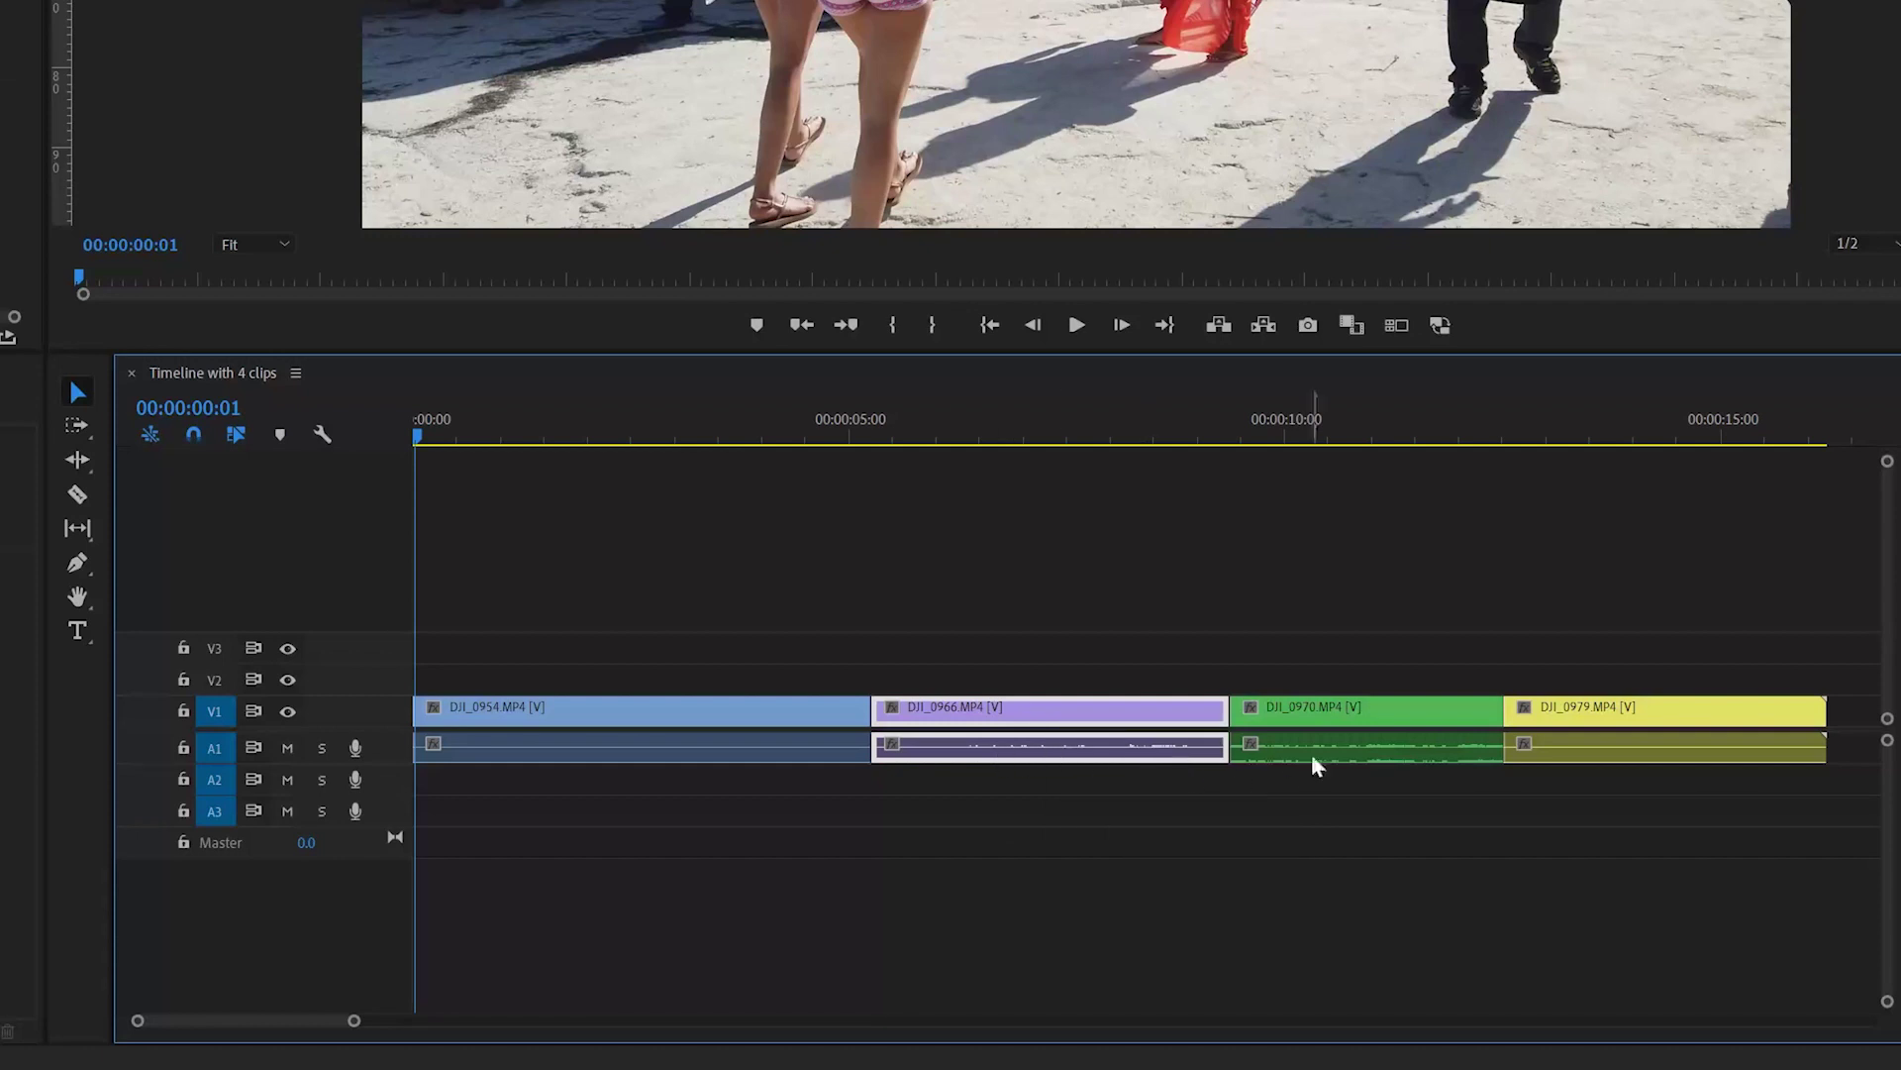
pyautogui.click(1337, 734)
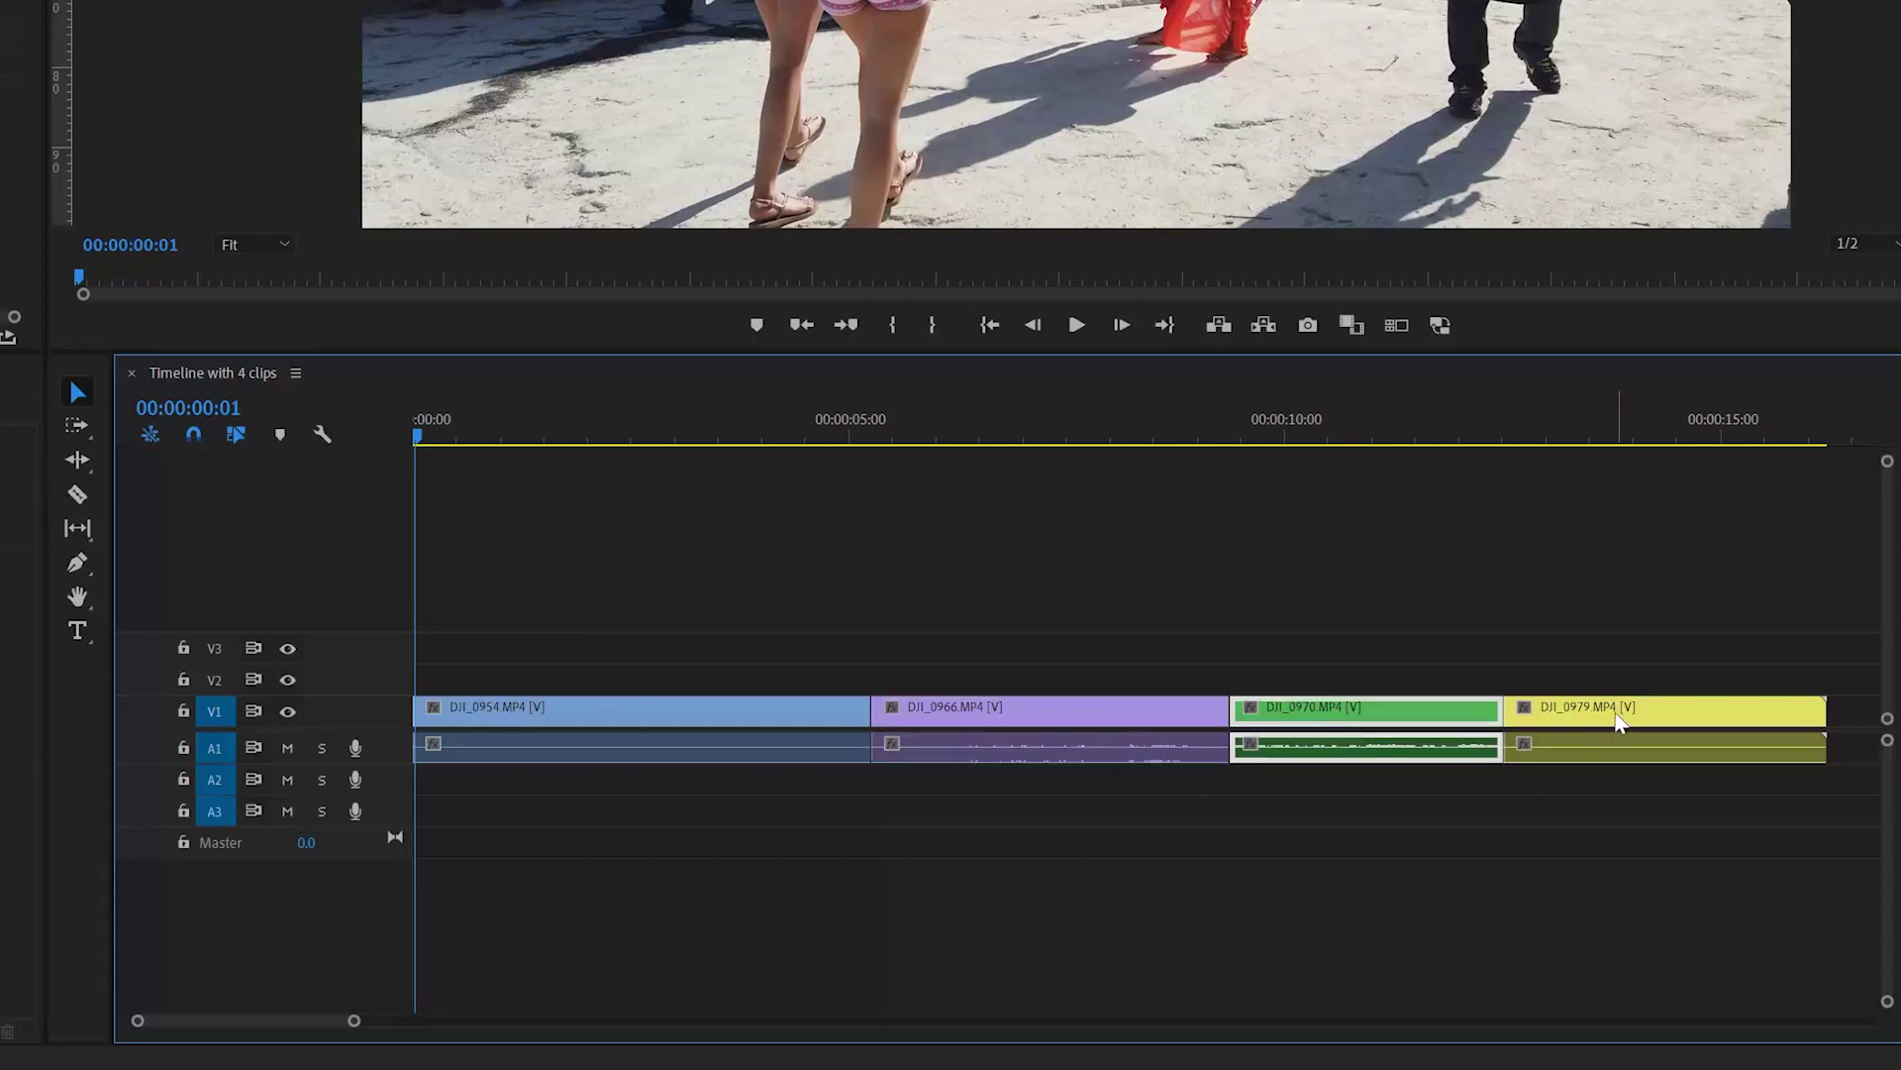
pyautogui.click(1614, 717)
pyautogui.click(1144, 721)
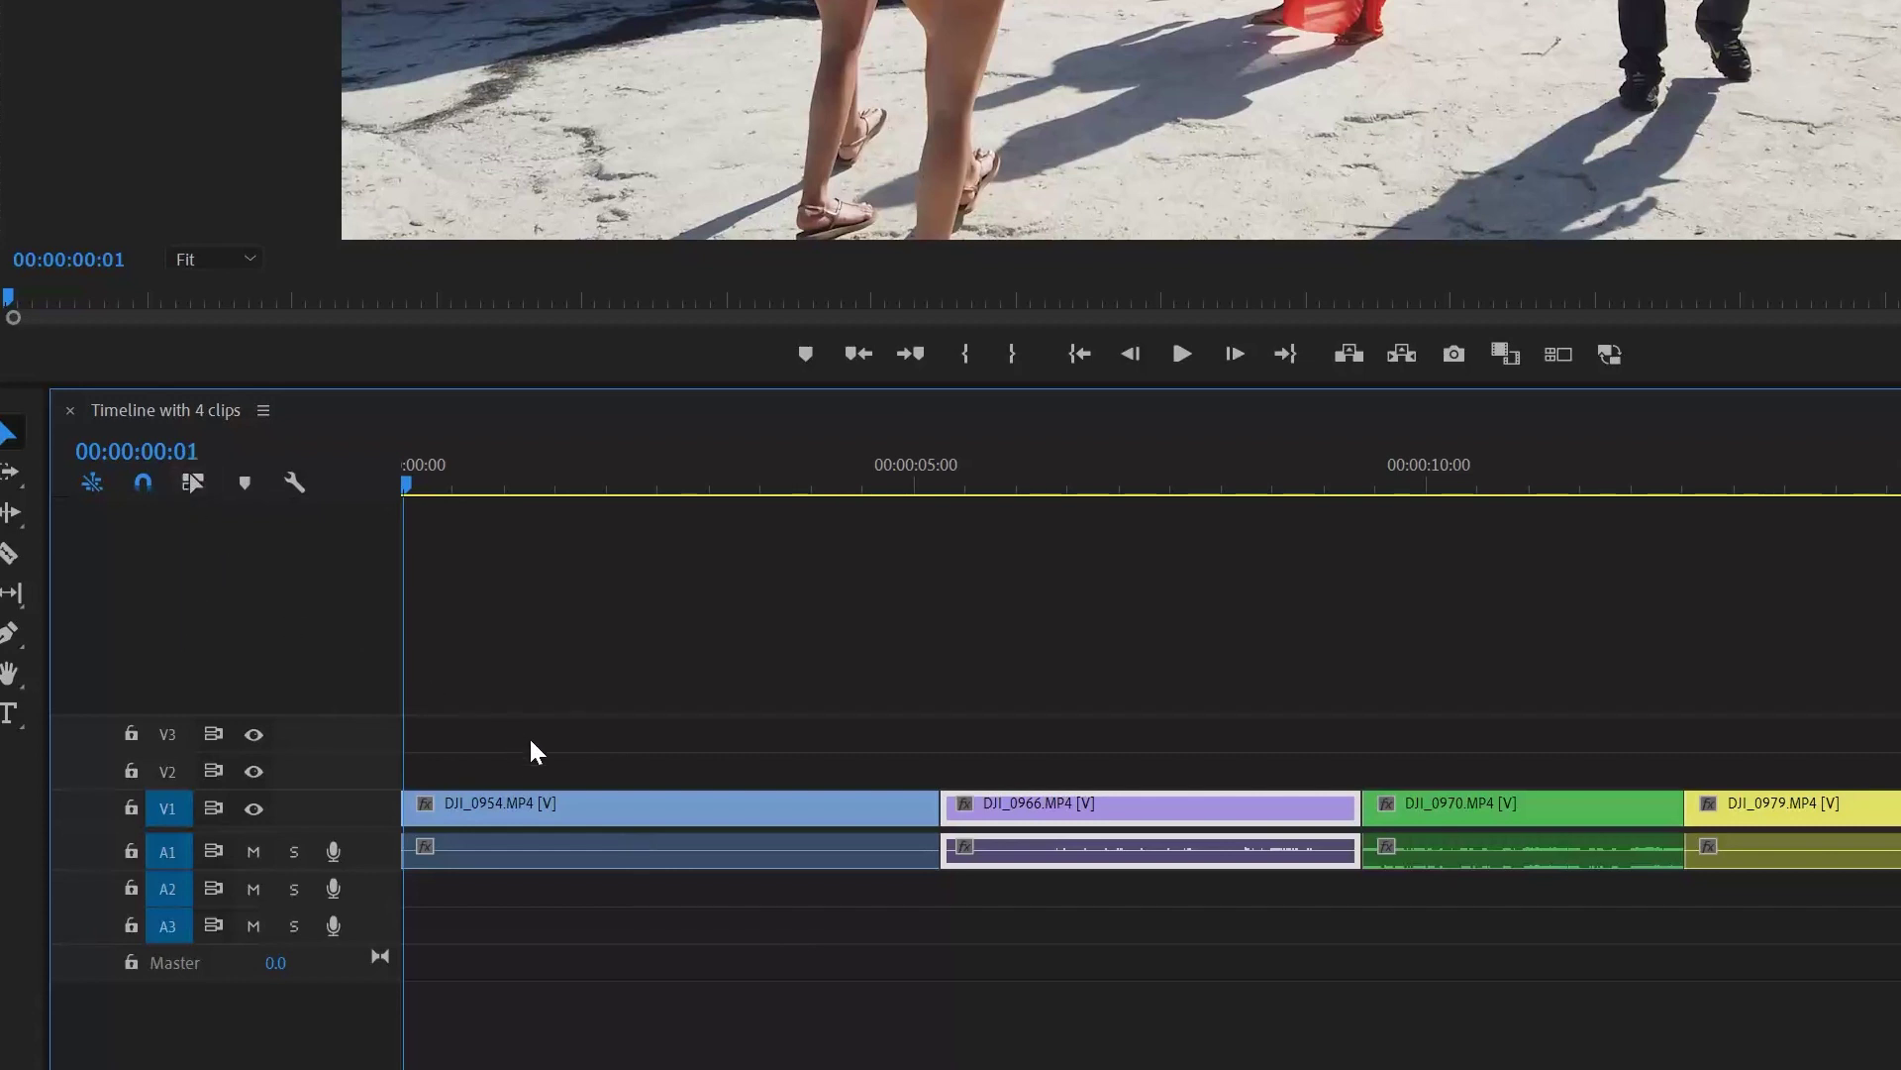
# With Linked Selection off, select the video and the audio of DJI_0954 separately, and do the same for DJI_0966
pyautogui.click(640, 804)
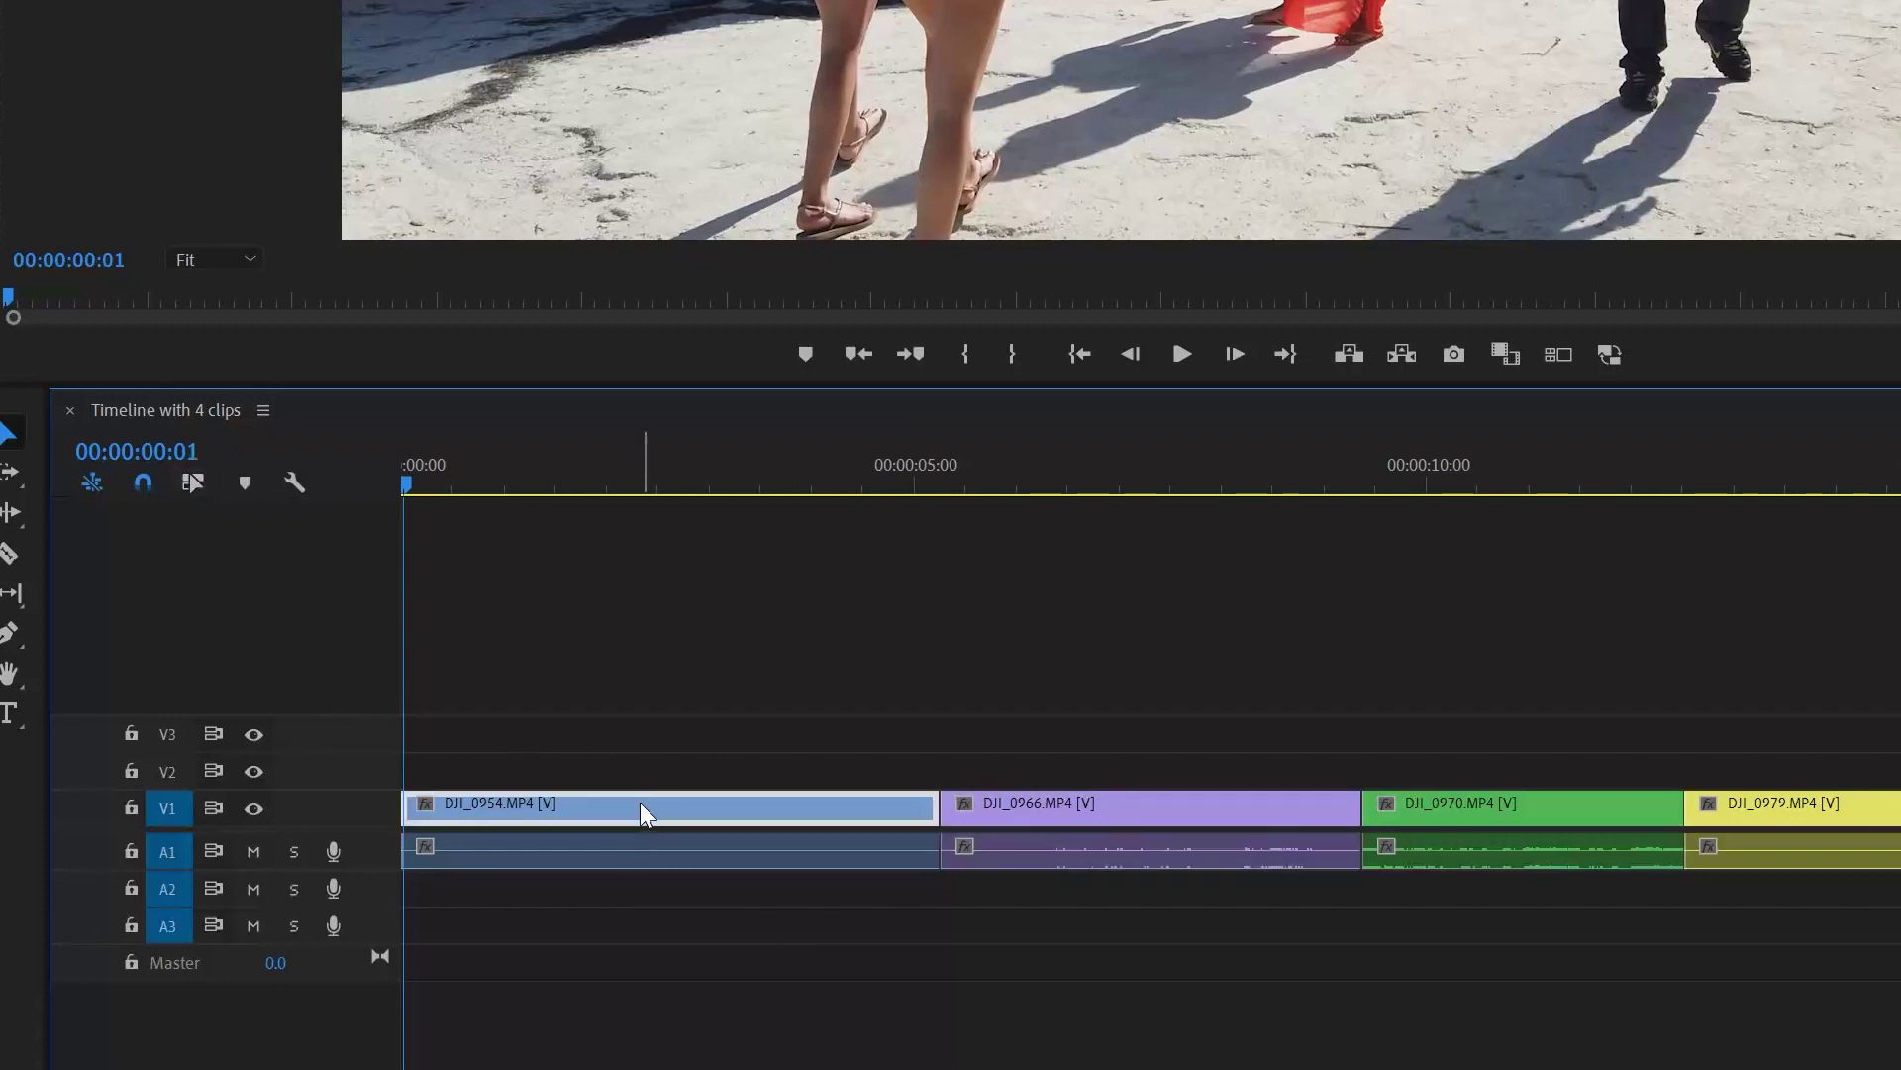
pyautogui.click(730, 853)
pyautogui.click(1134, 810)
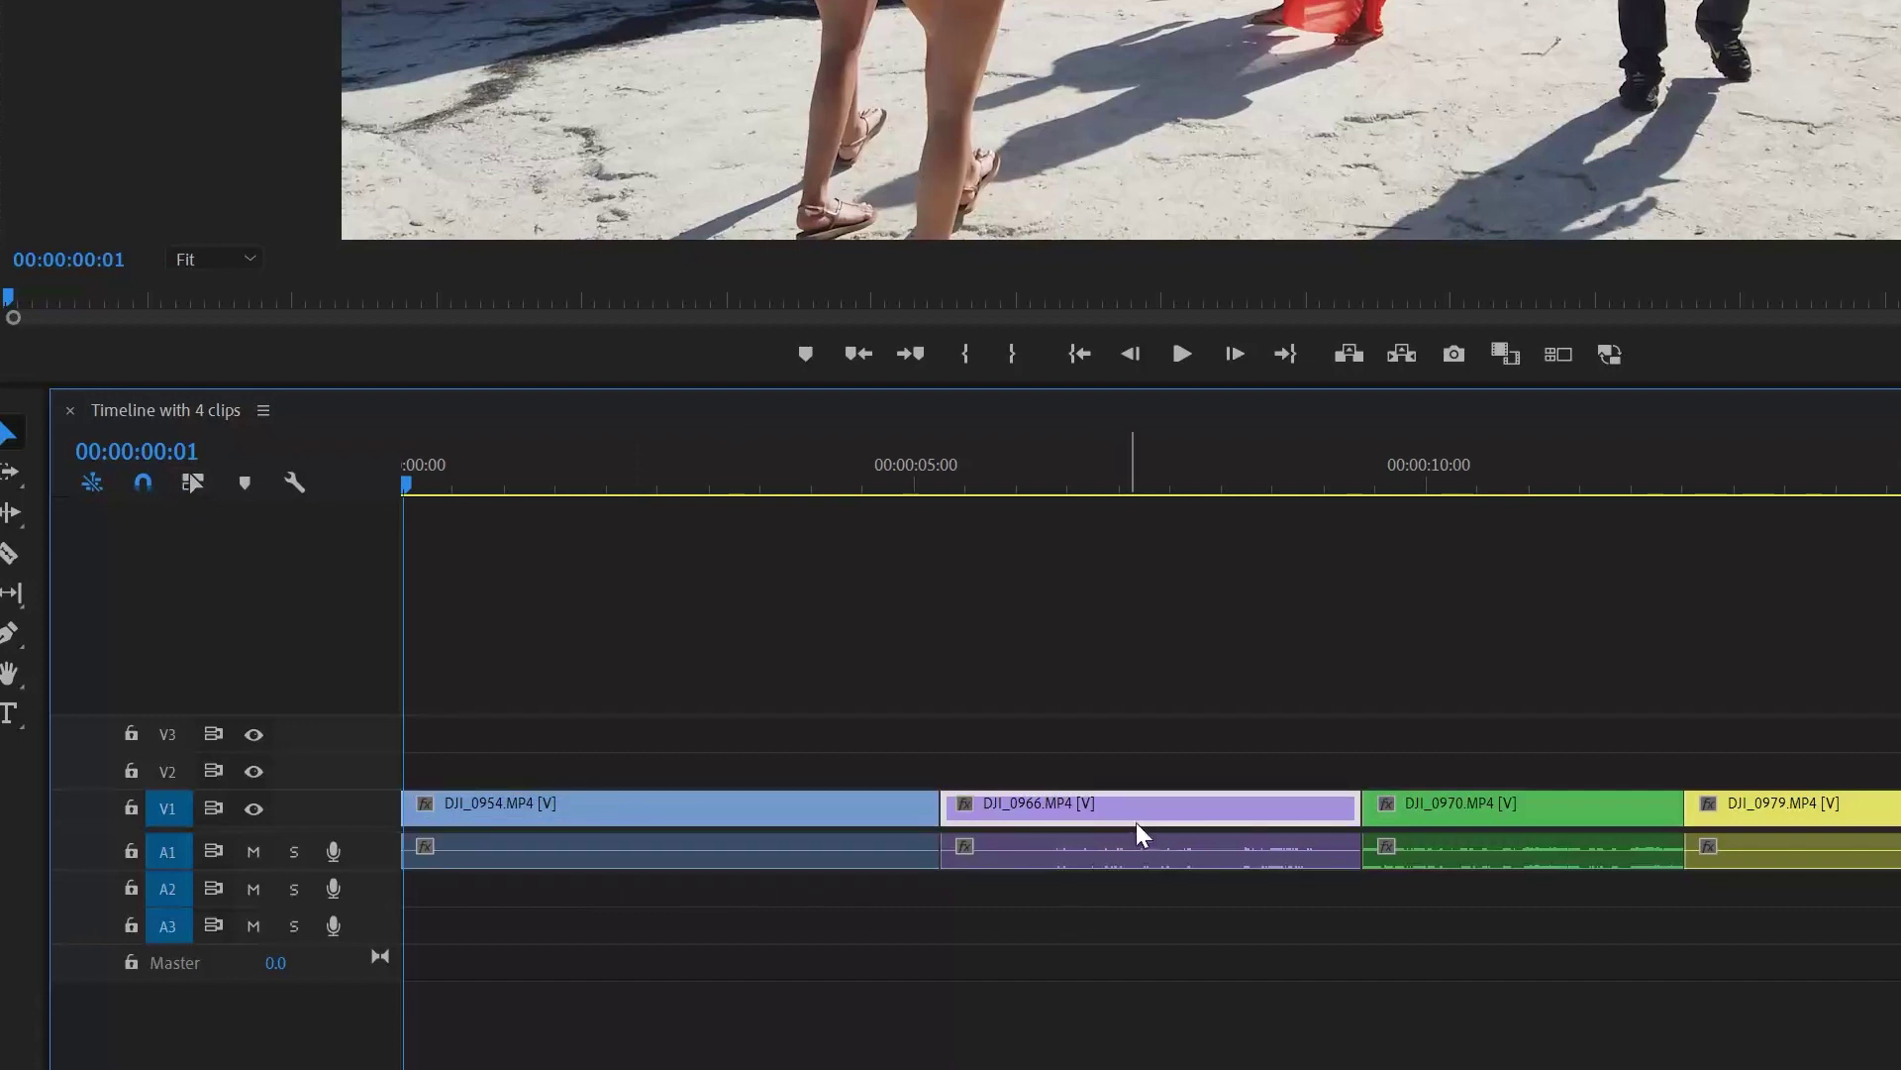
pyautogui.click(1155, 857)
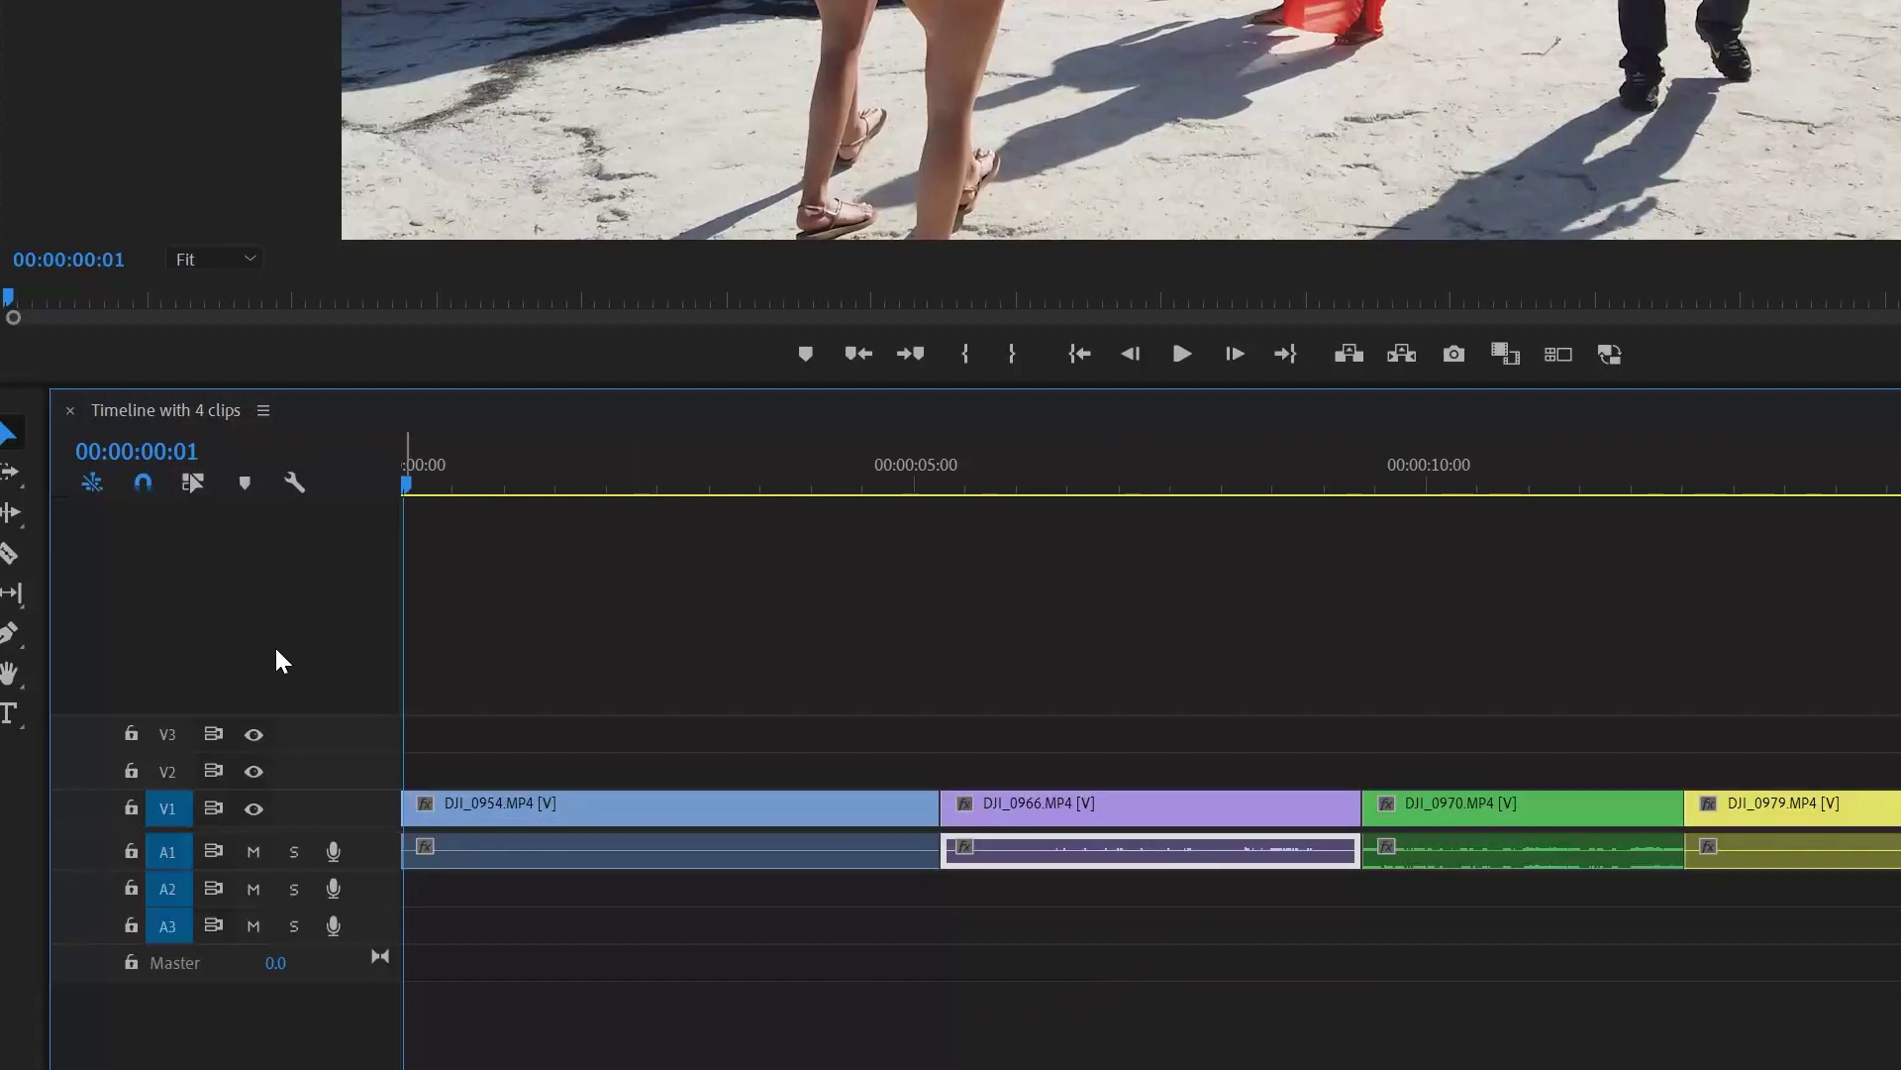
# Turn on Linked Selection, select DJI_0954, DJI_0966 and DJI_0970 in turn, and finish by selecting the clip under the playhead
pyautogui.click(190, 474)
pyautogui.click(679, 807)
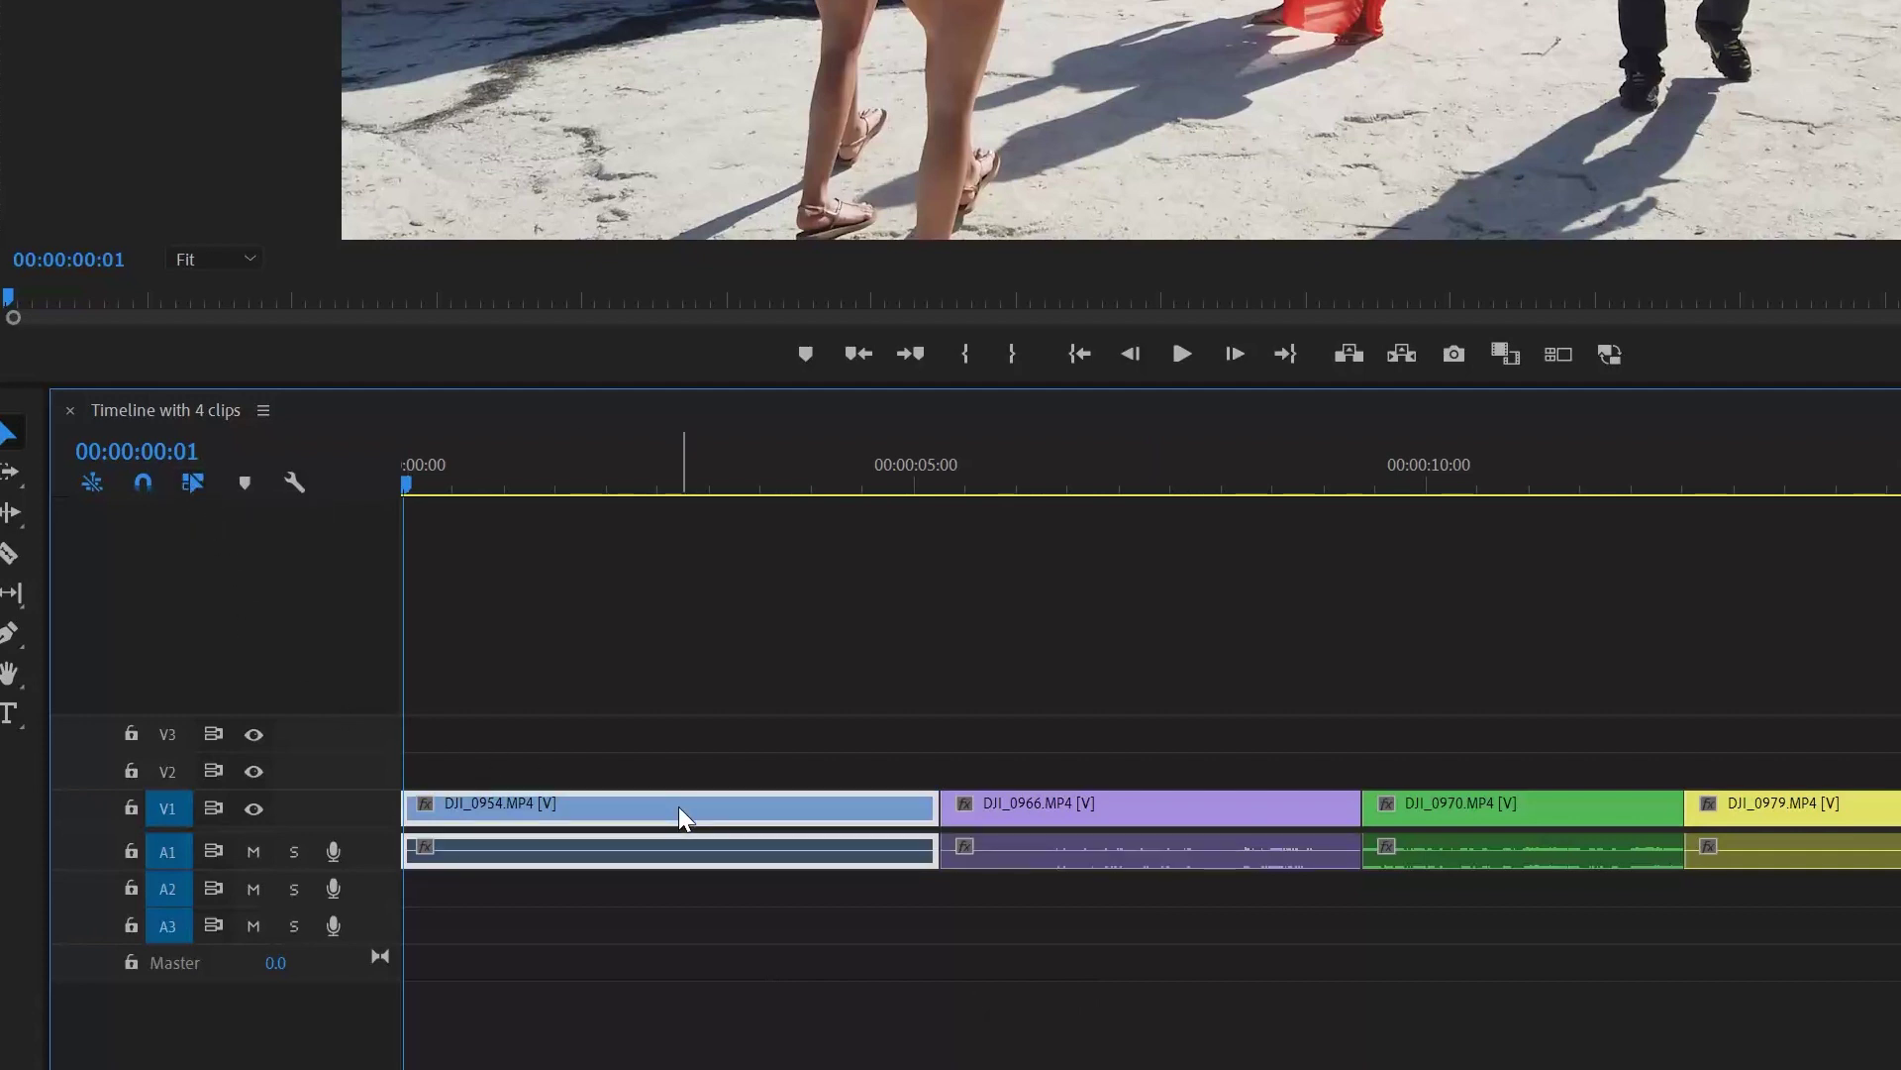
pyautogui.click(1076, 812)
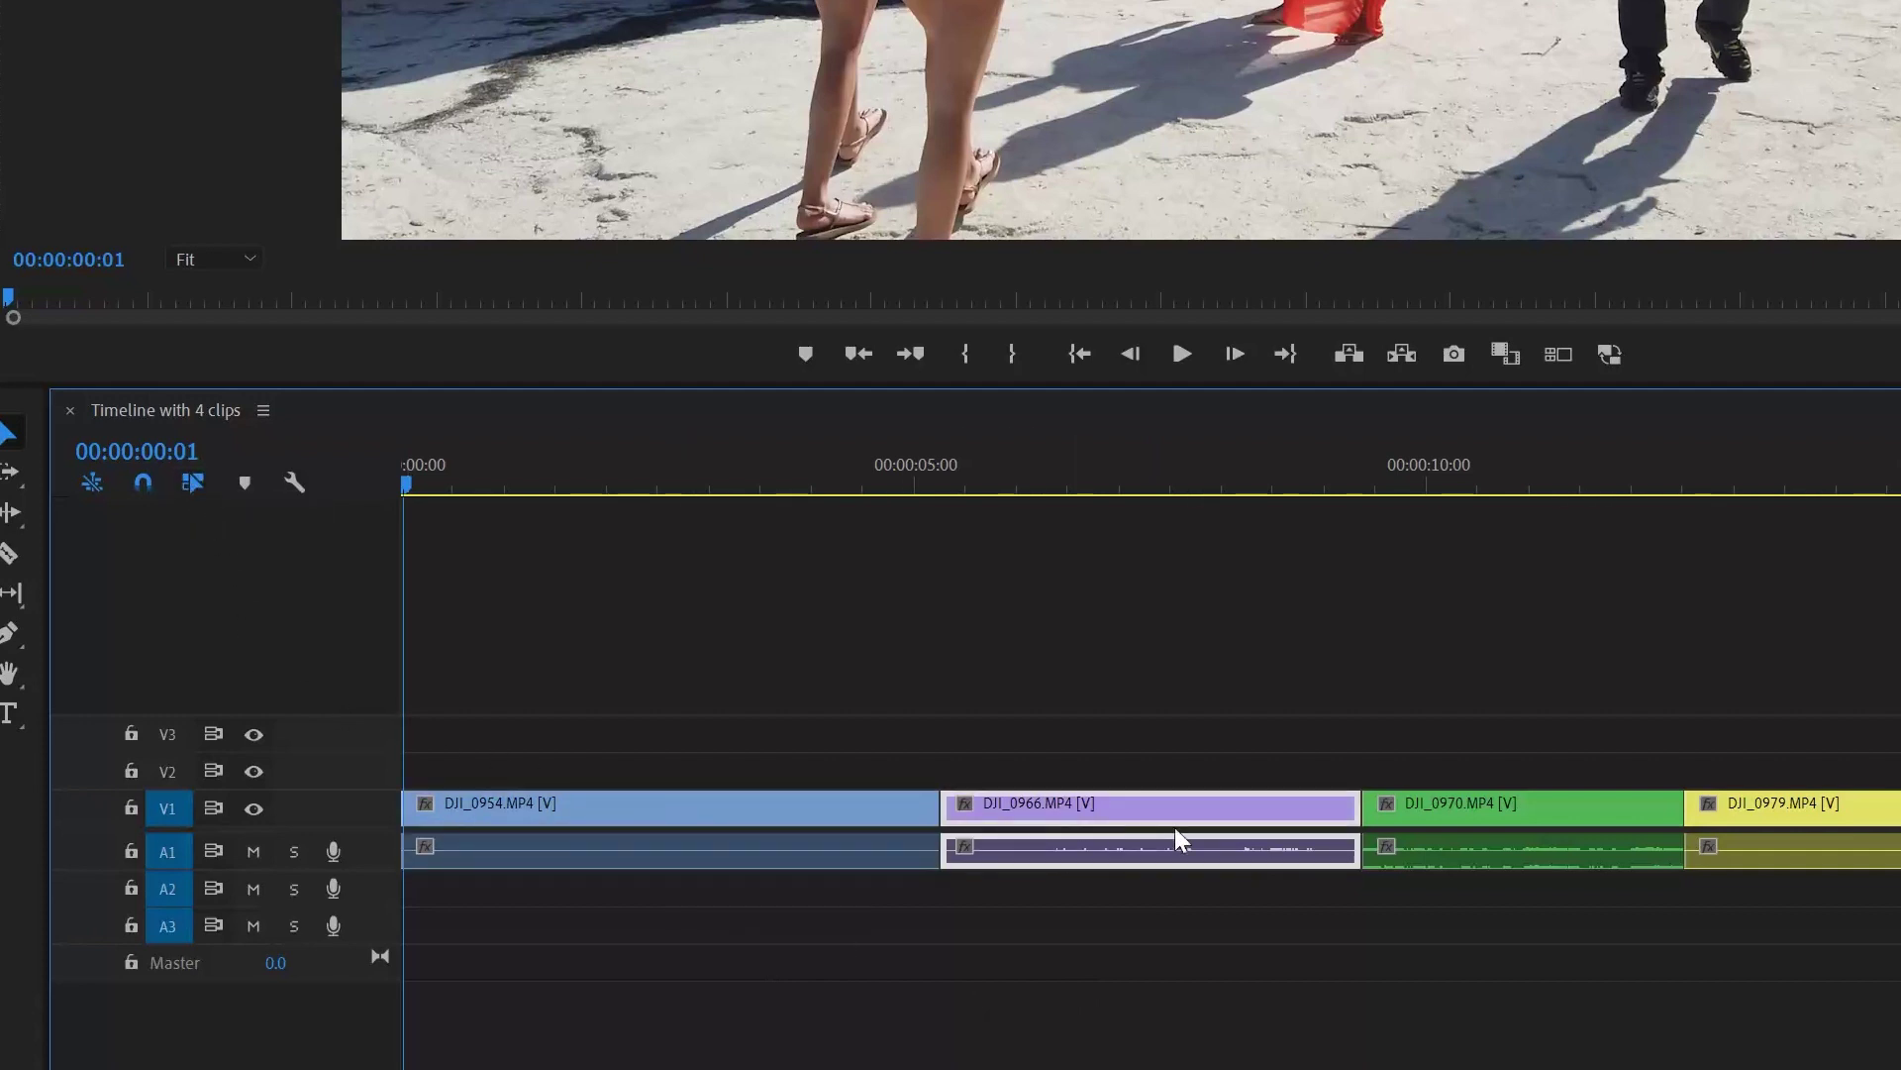
pyautogui.click(1441, 816)
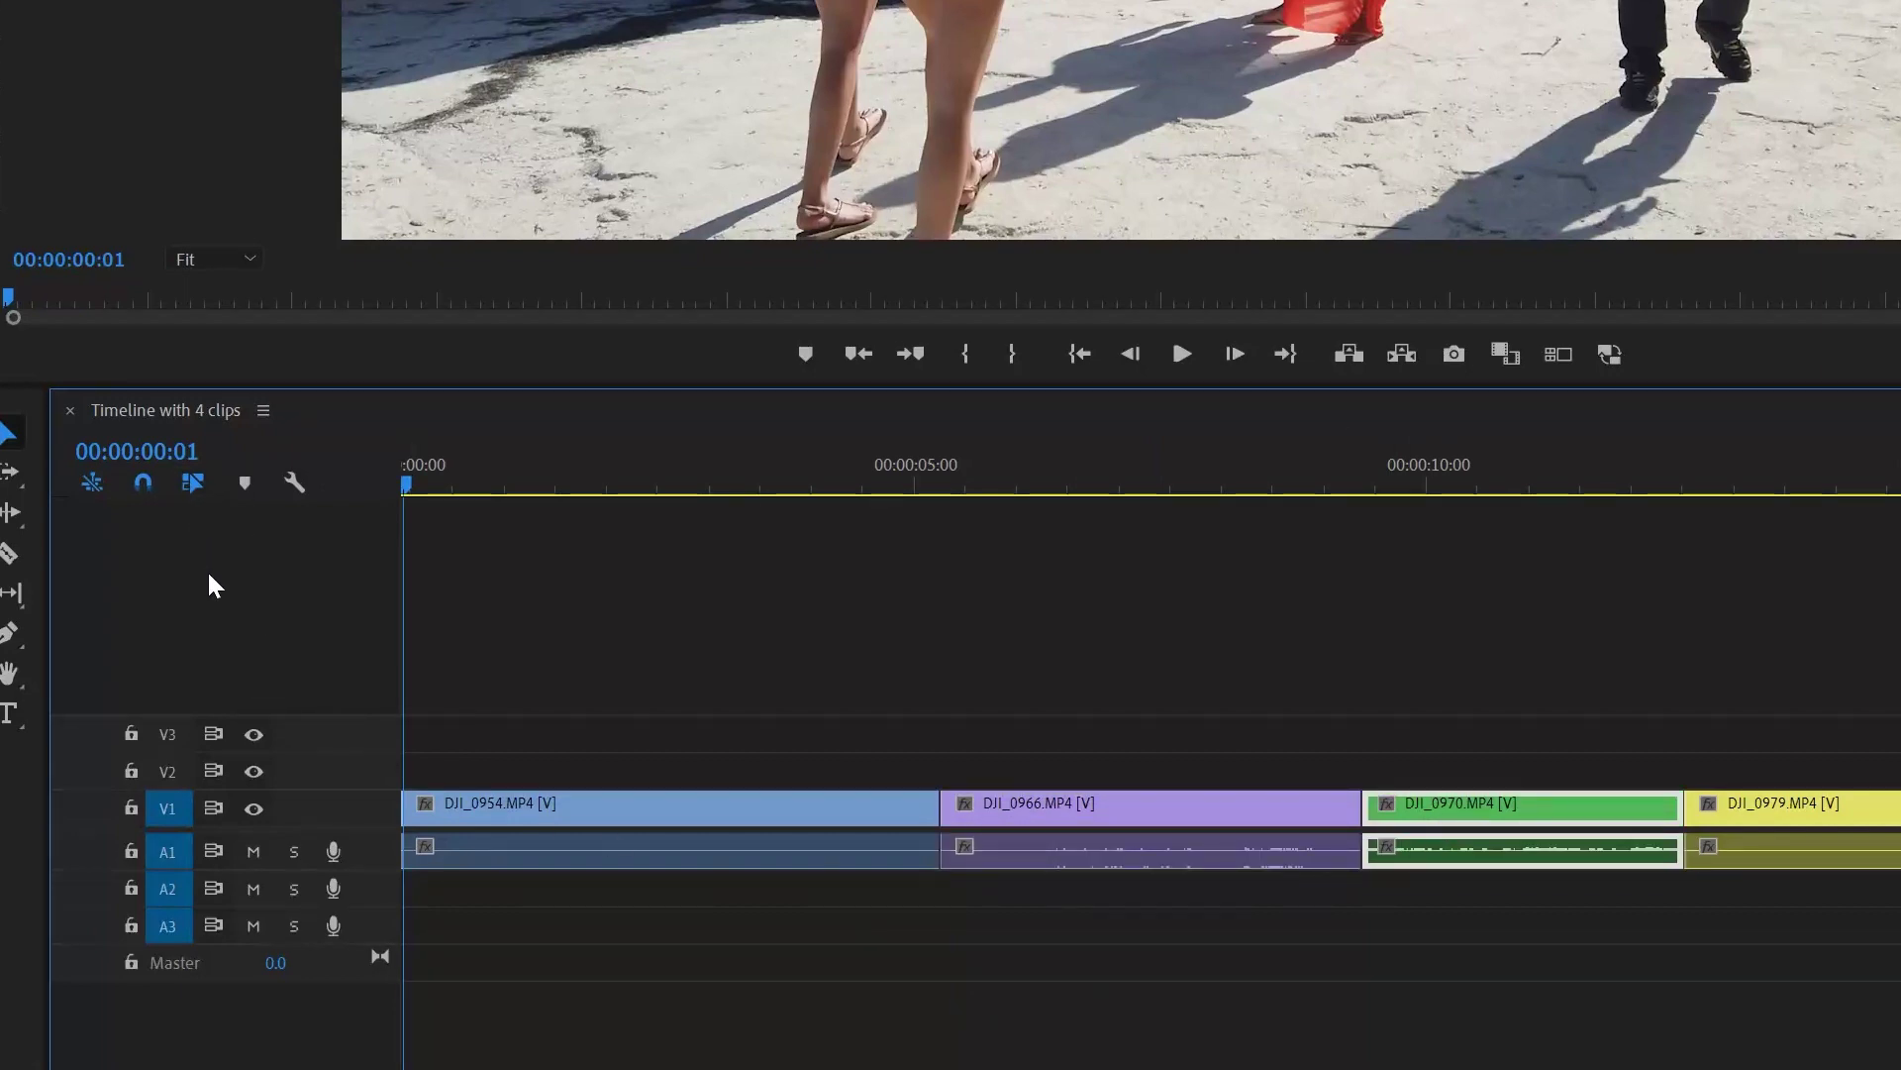
pyautogui.press('d')
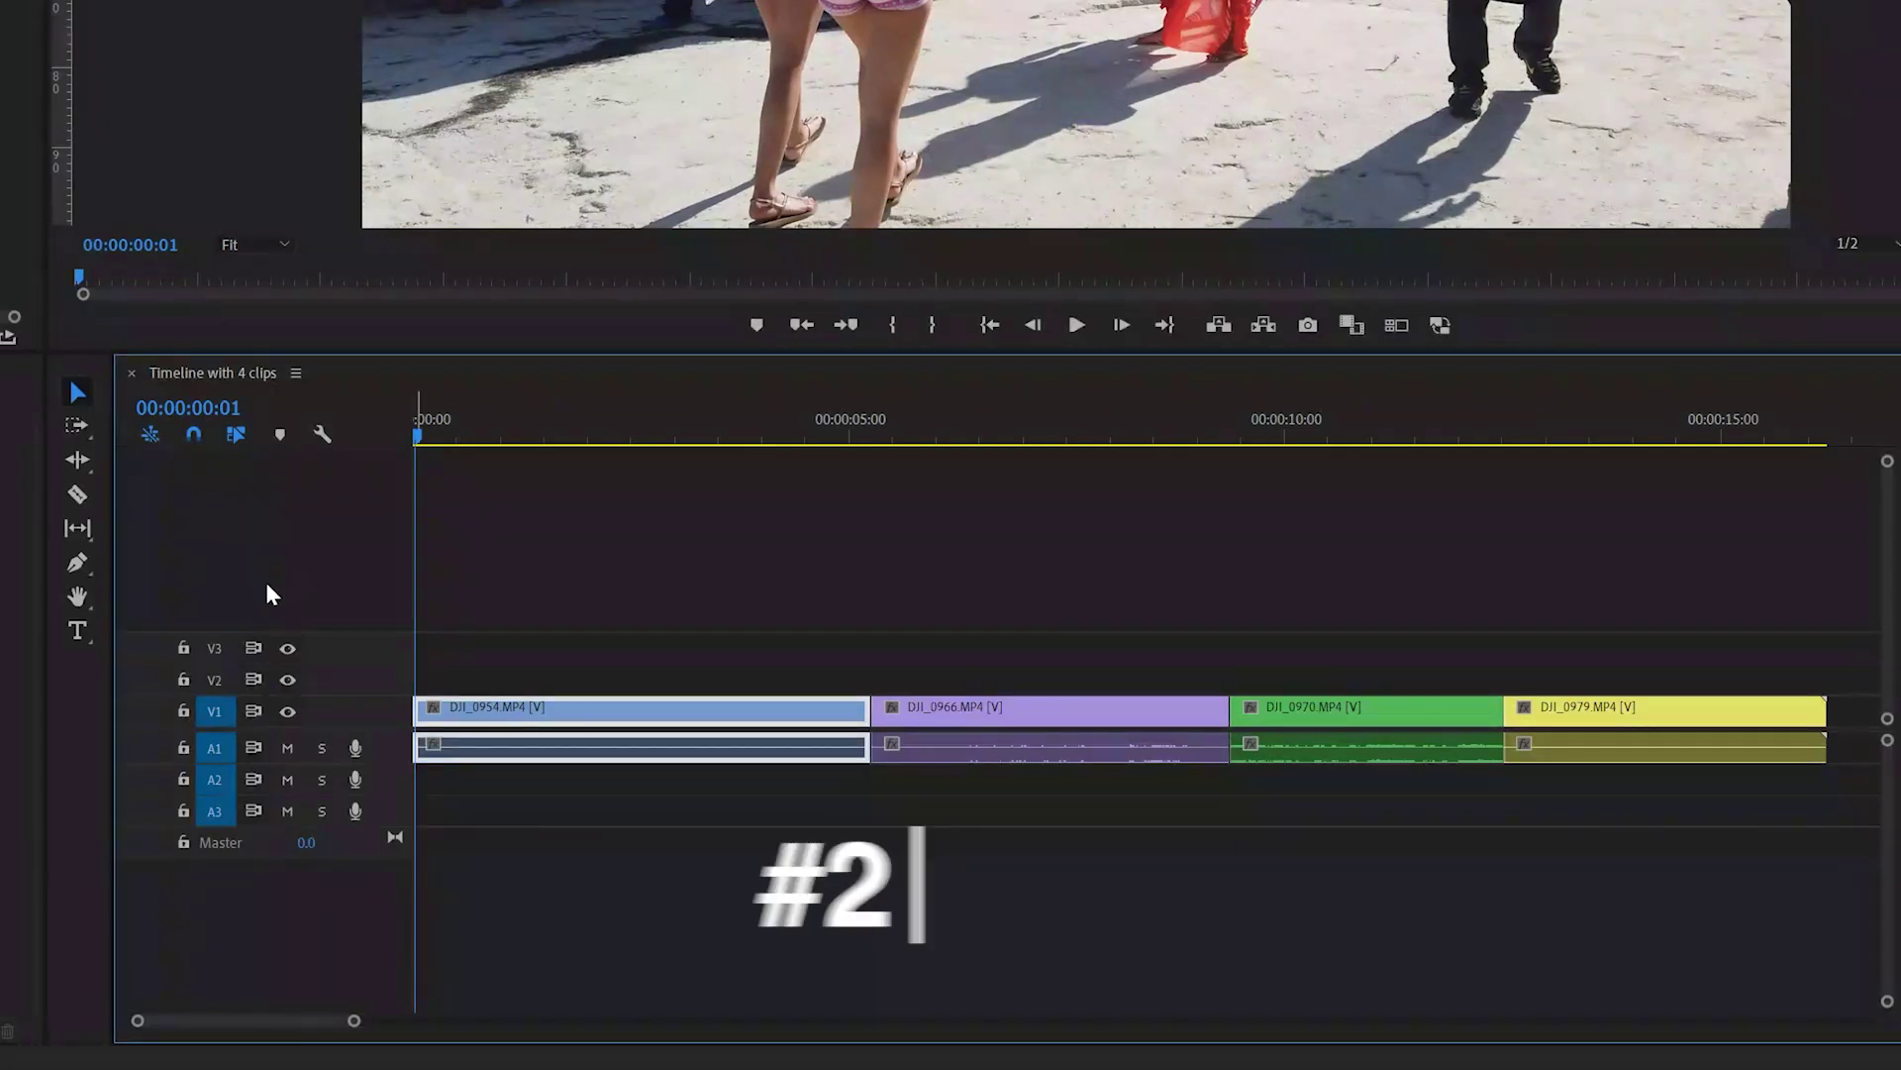
# Temporarily override Linked Selection to select only the video of DJI_0966, the audio and video of DJI_0970 separately, and the audio of DJI_0979
pyautogui.keyDown('alt'); pyautogui.click(1008, 715); pyautogui.keyUp('alt')
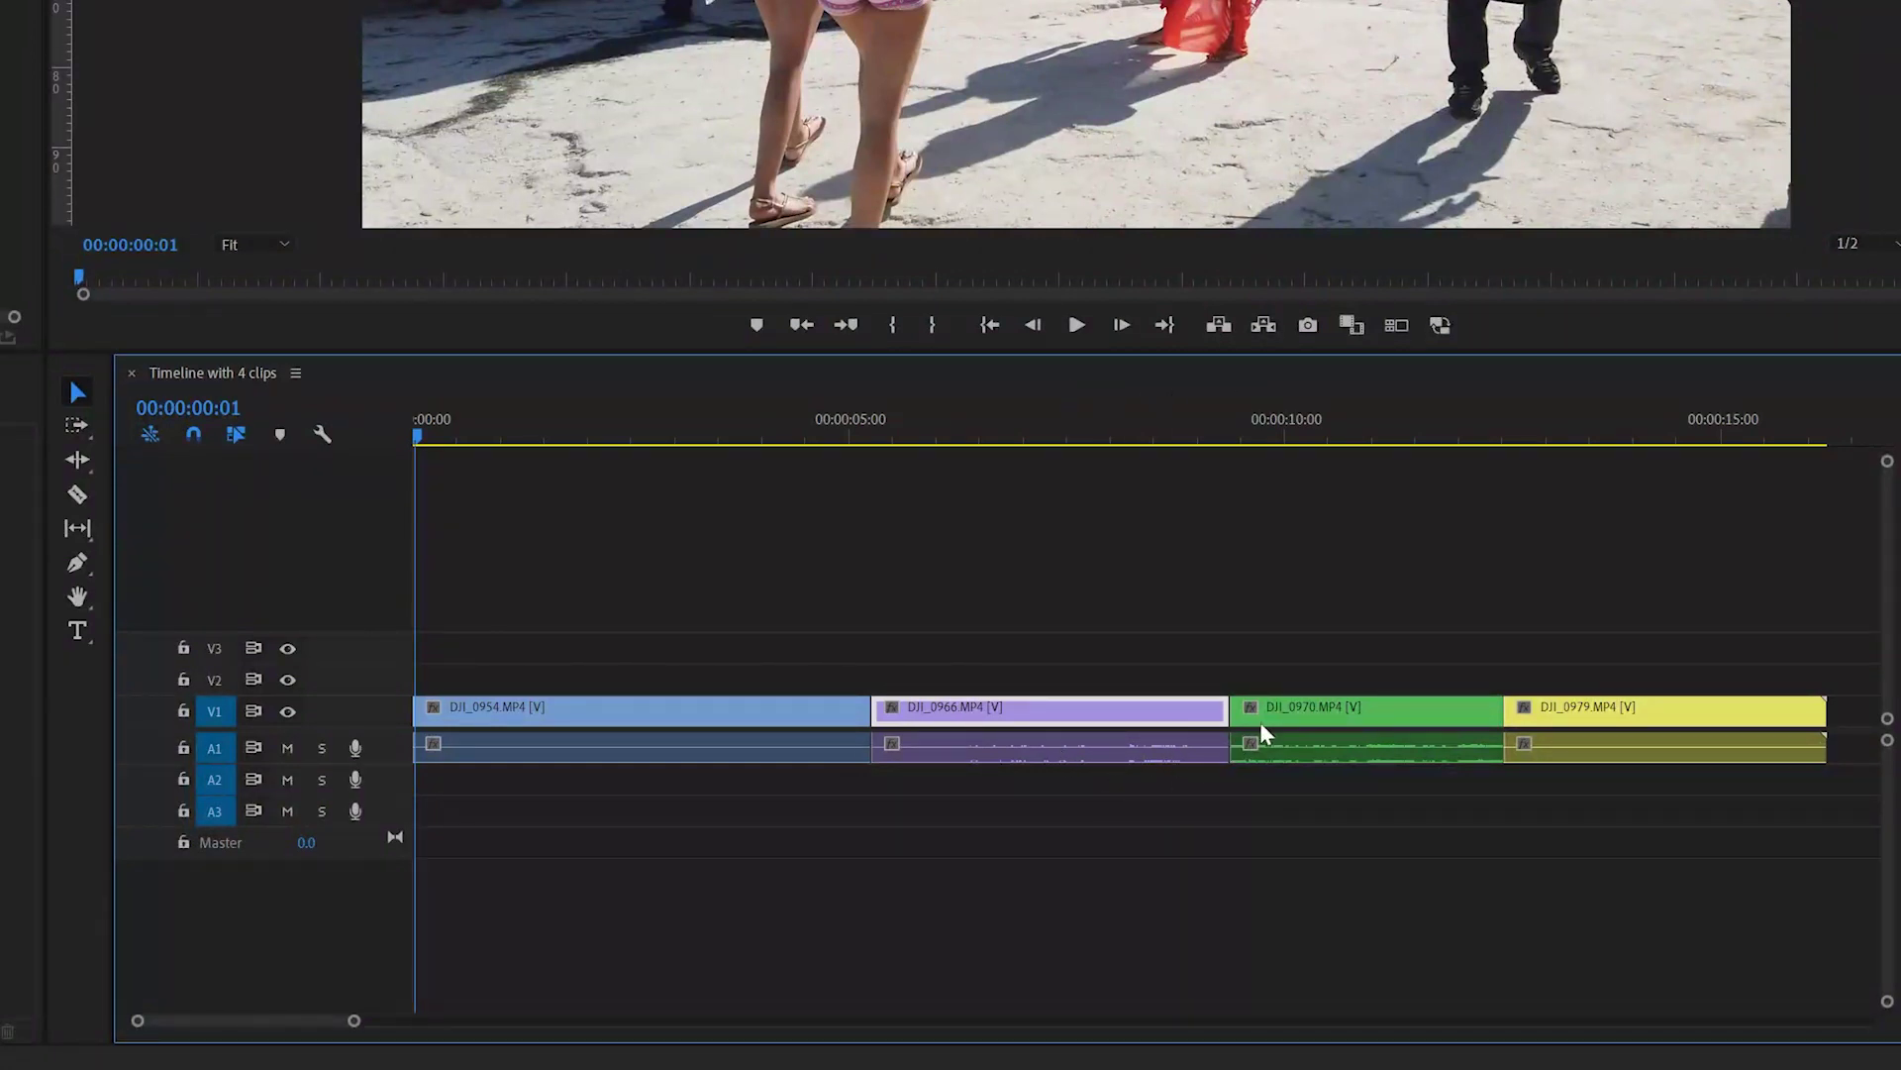
pyautogui.keyDown('alt'); pyautogui.click(1303, 753); pyautogui.keyUp('alt')
pyautogui.keyDown('alt'); pyautogui.click(1401, 715); pyautogui.keyUp('alt')
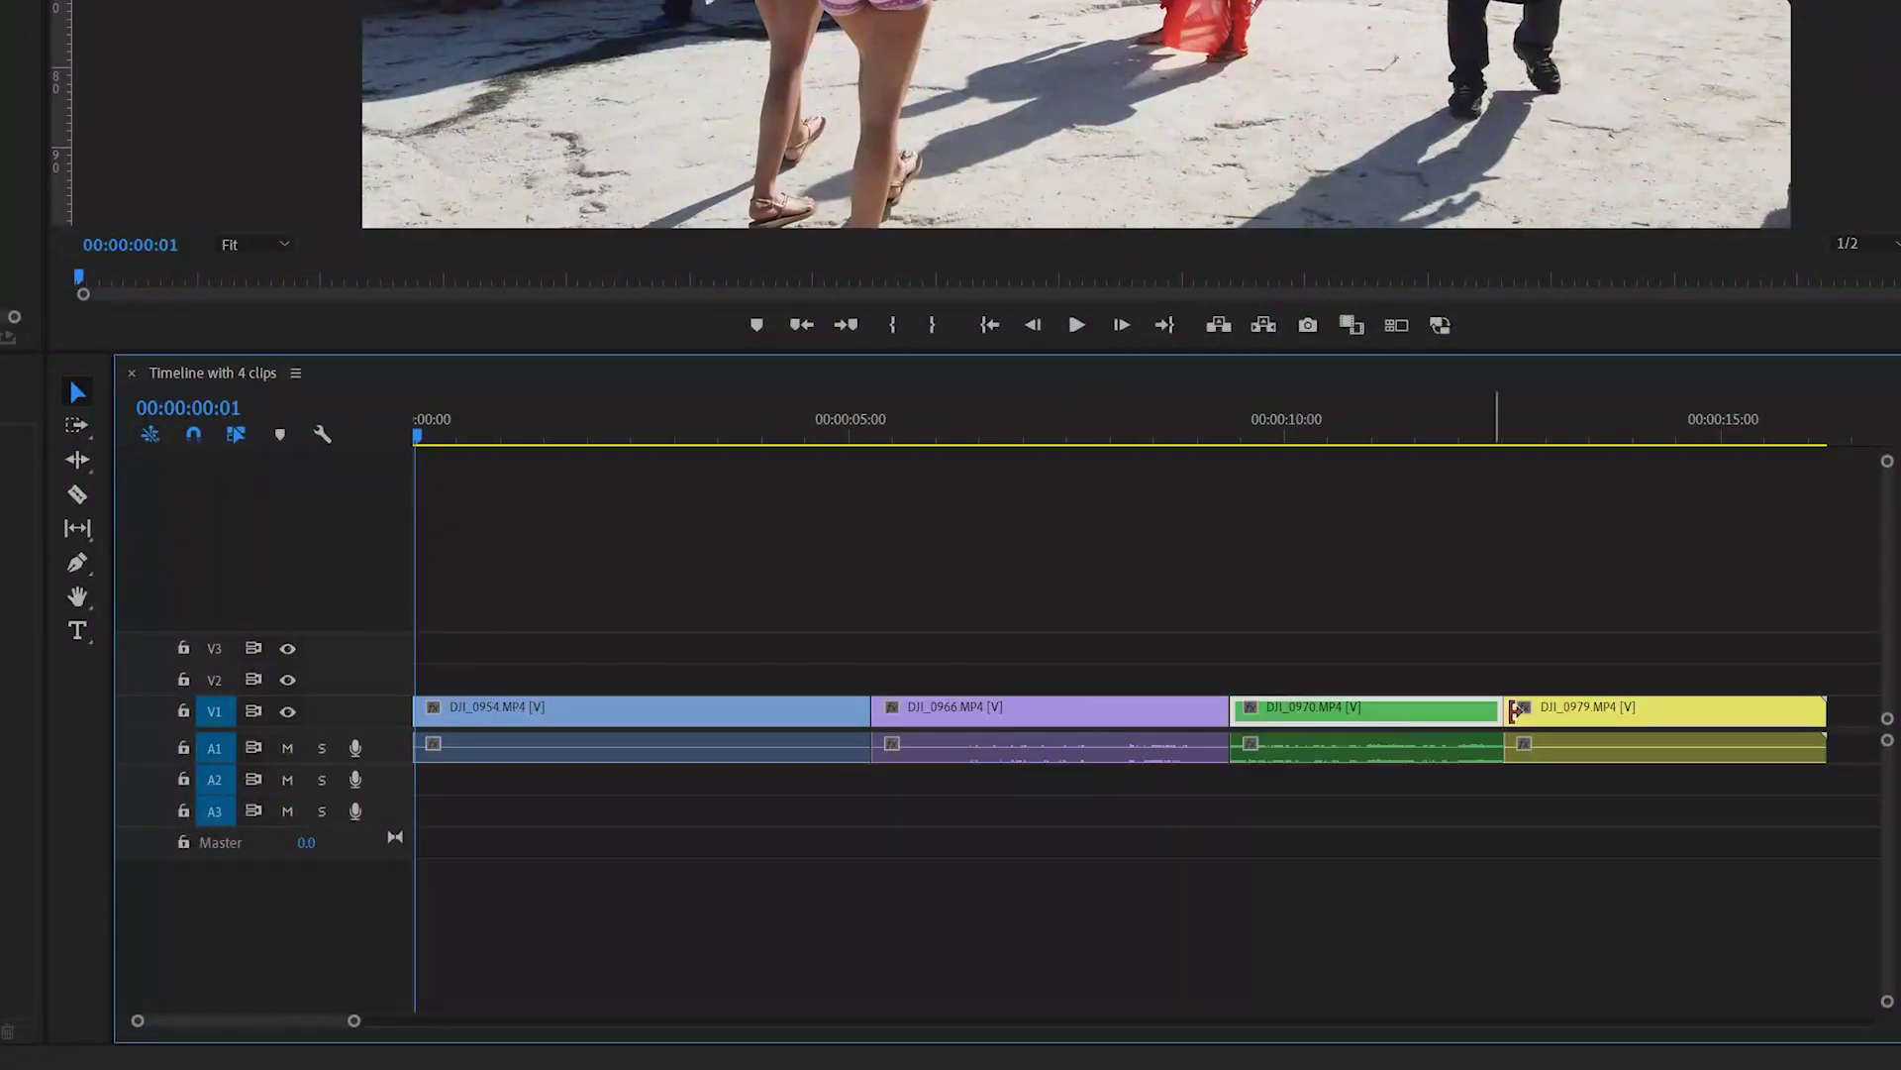
pyautogui.click(1515, 711)
pyautogui.keyDown('alt'); pyautogui.click(1585, 757); pyautogui.keyUp('alt')
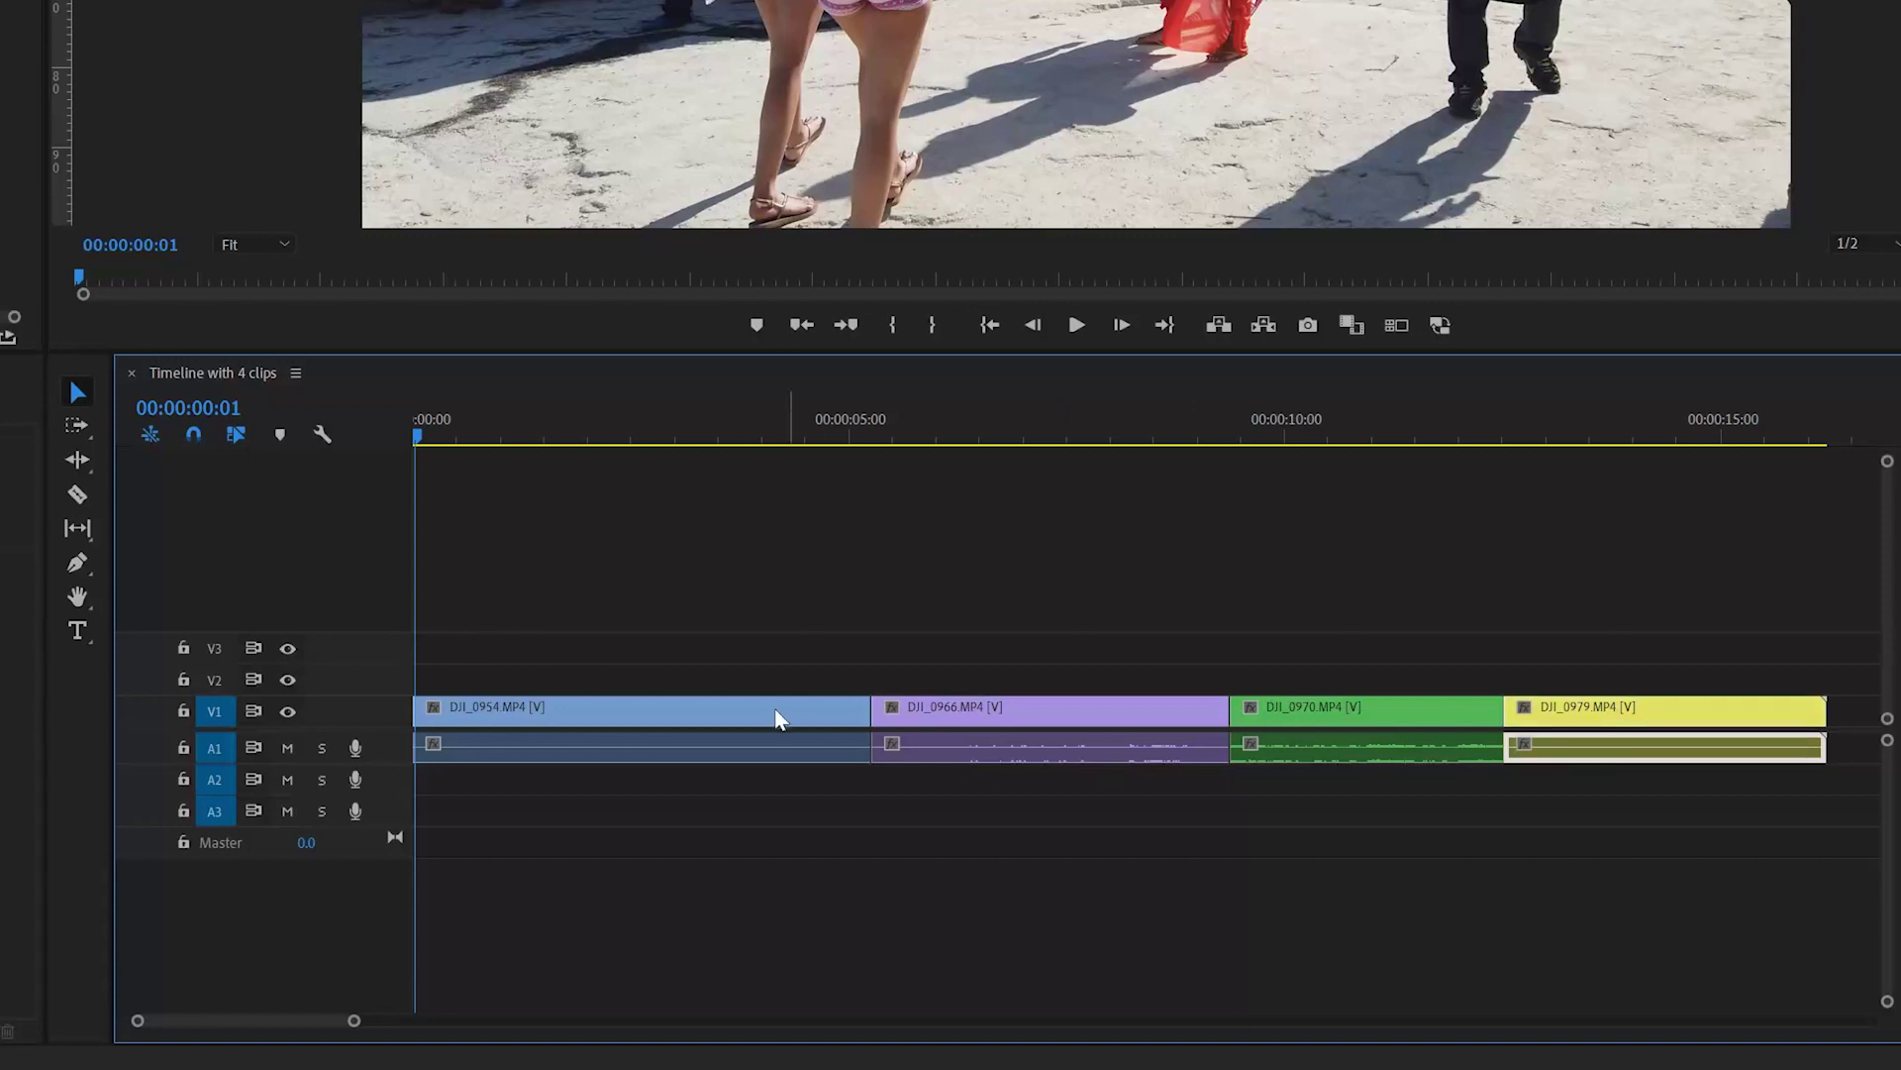
# Turn off Linked Selection and override it to select video and audio together for DJI_0954, DJI_0966, DJI_0970, and DJI_0954 again
pyautogui.click(238, 435)
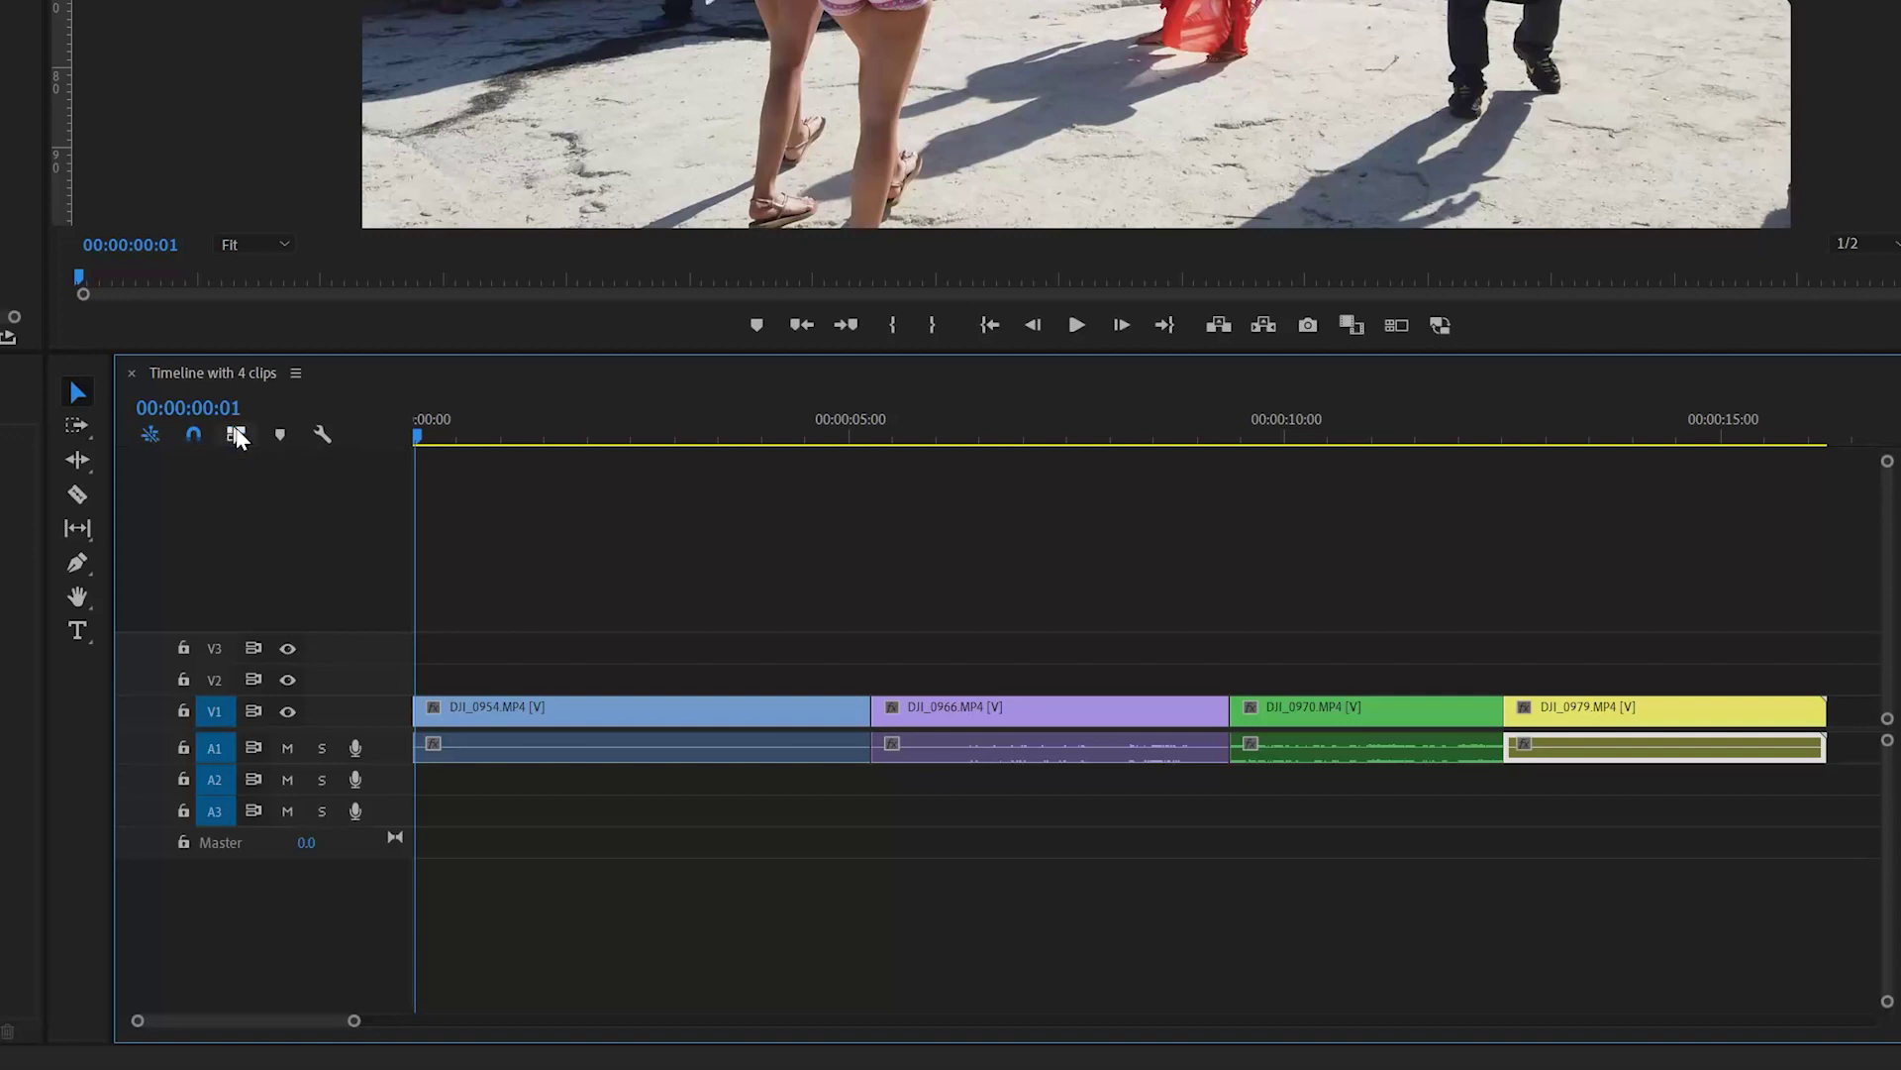
pyautogui.click(669, 701)
pyautogui.click(916, 713)
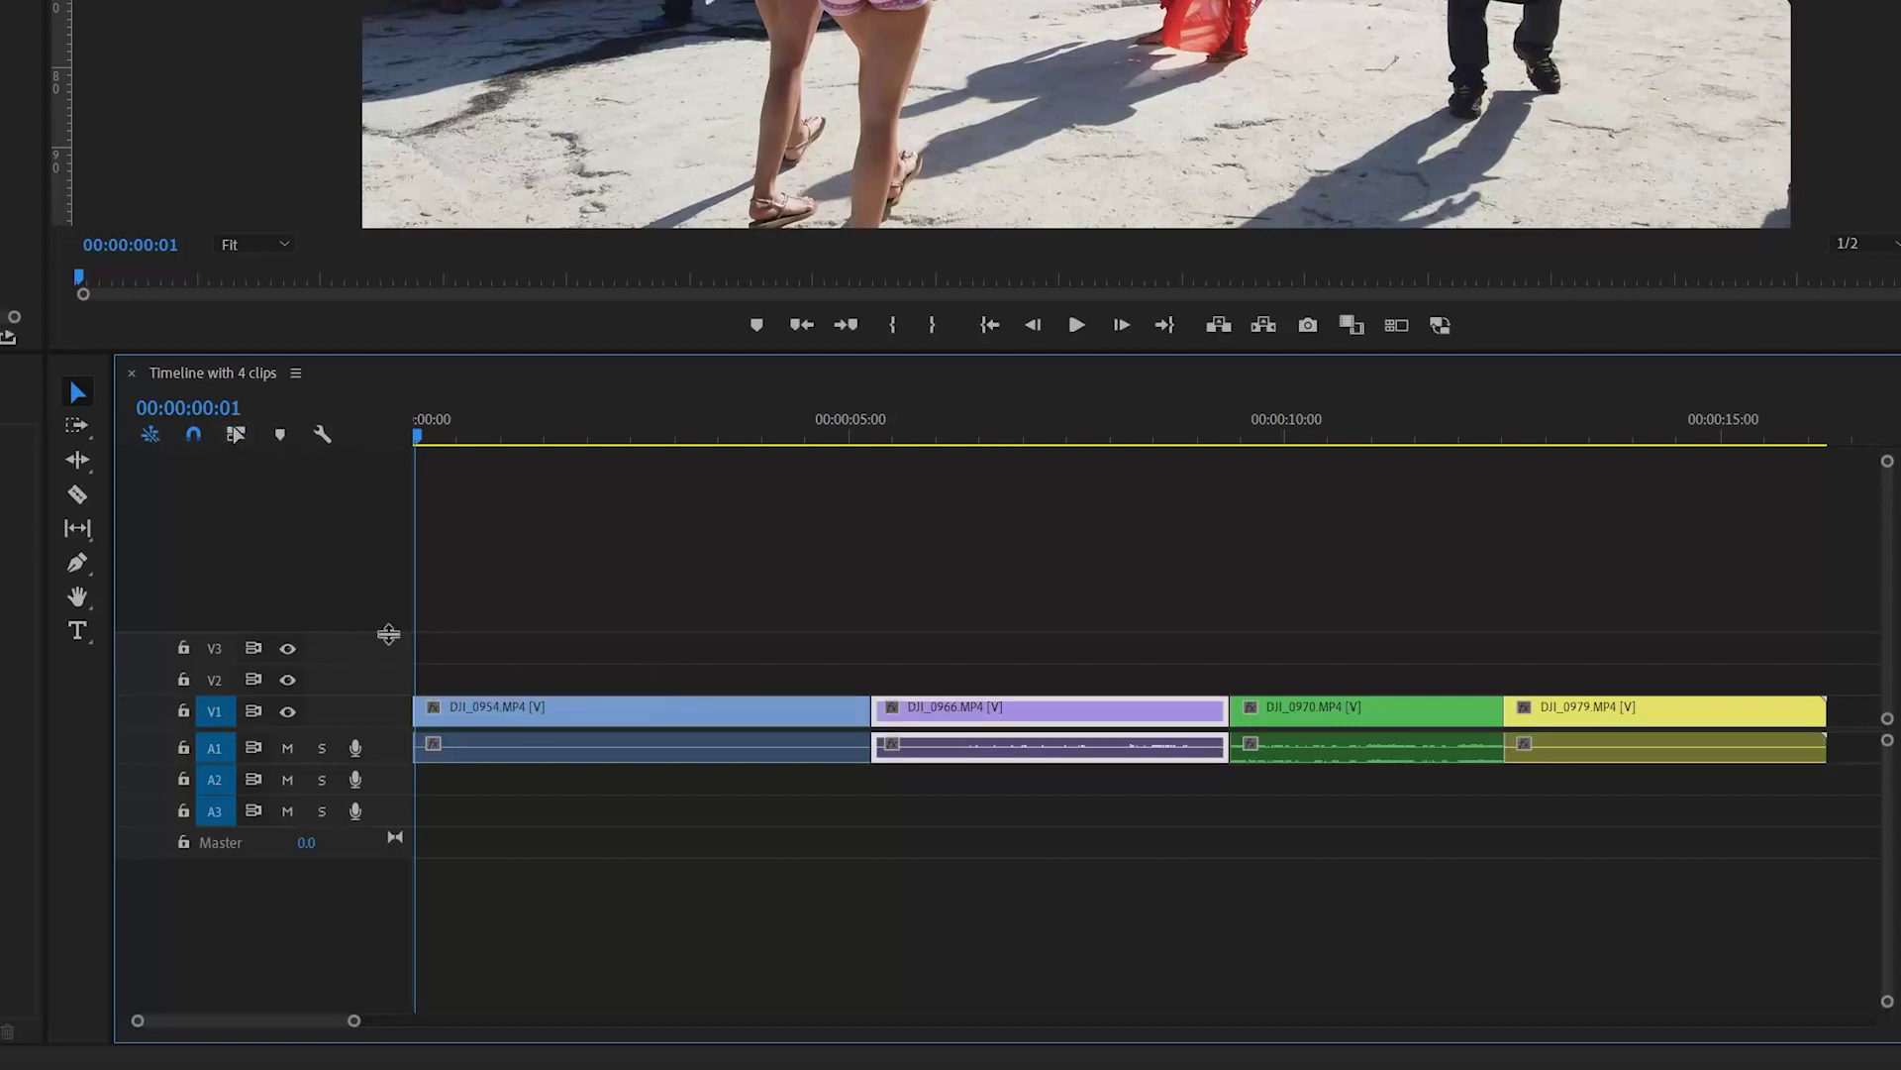
pyautogui.click(1305, 723)
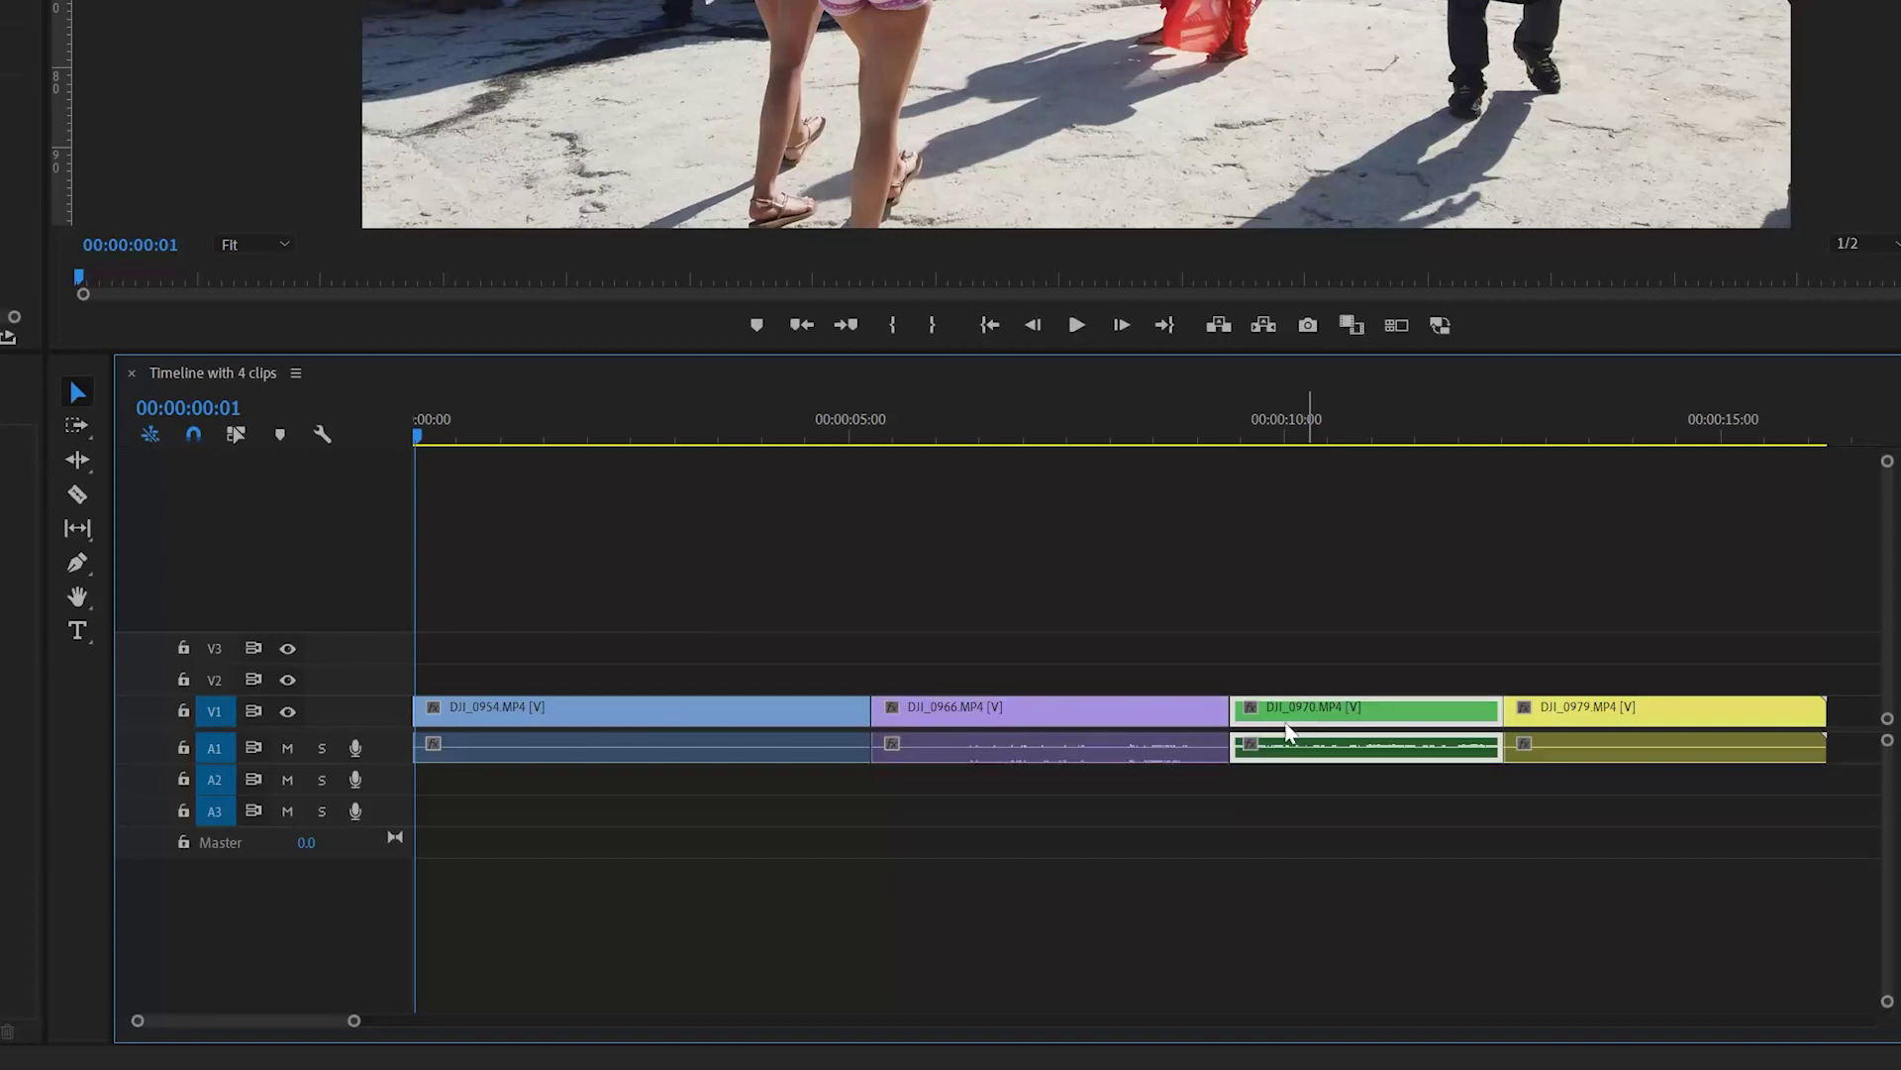
pyautogui.click(734, 713)
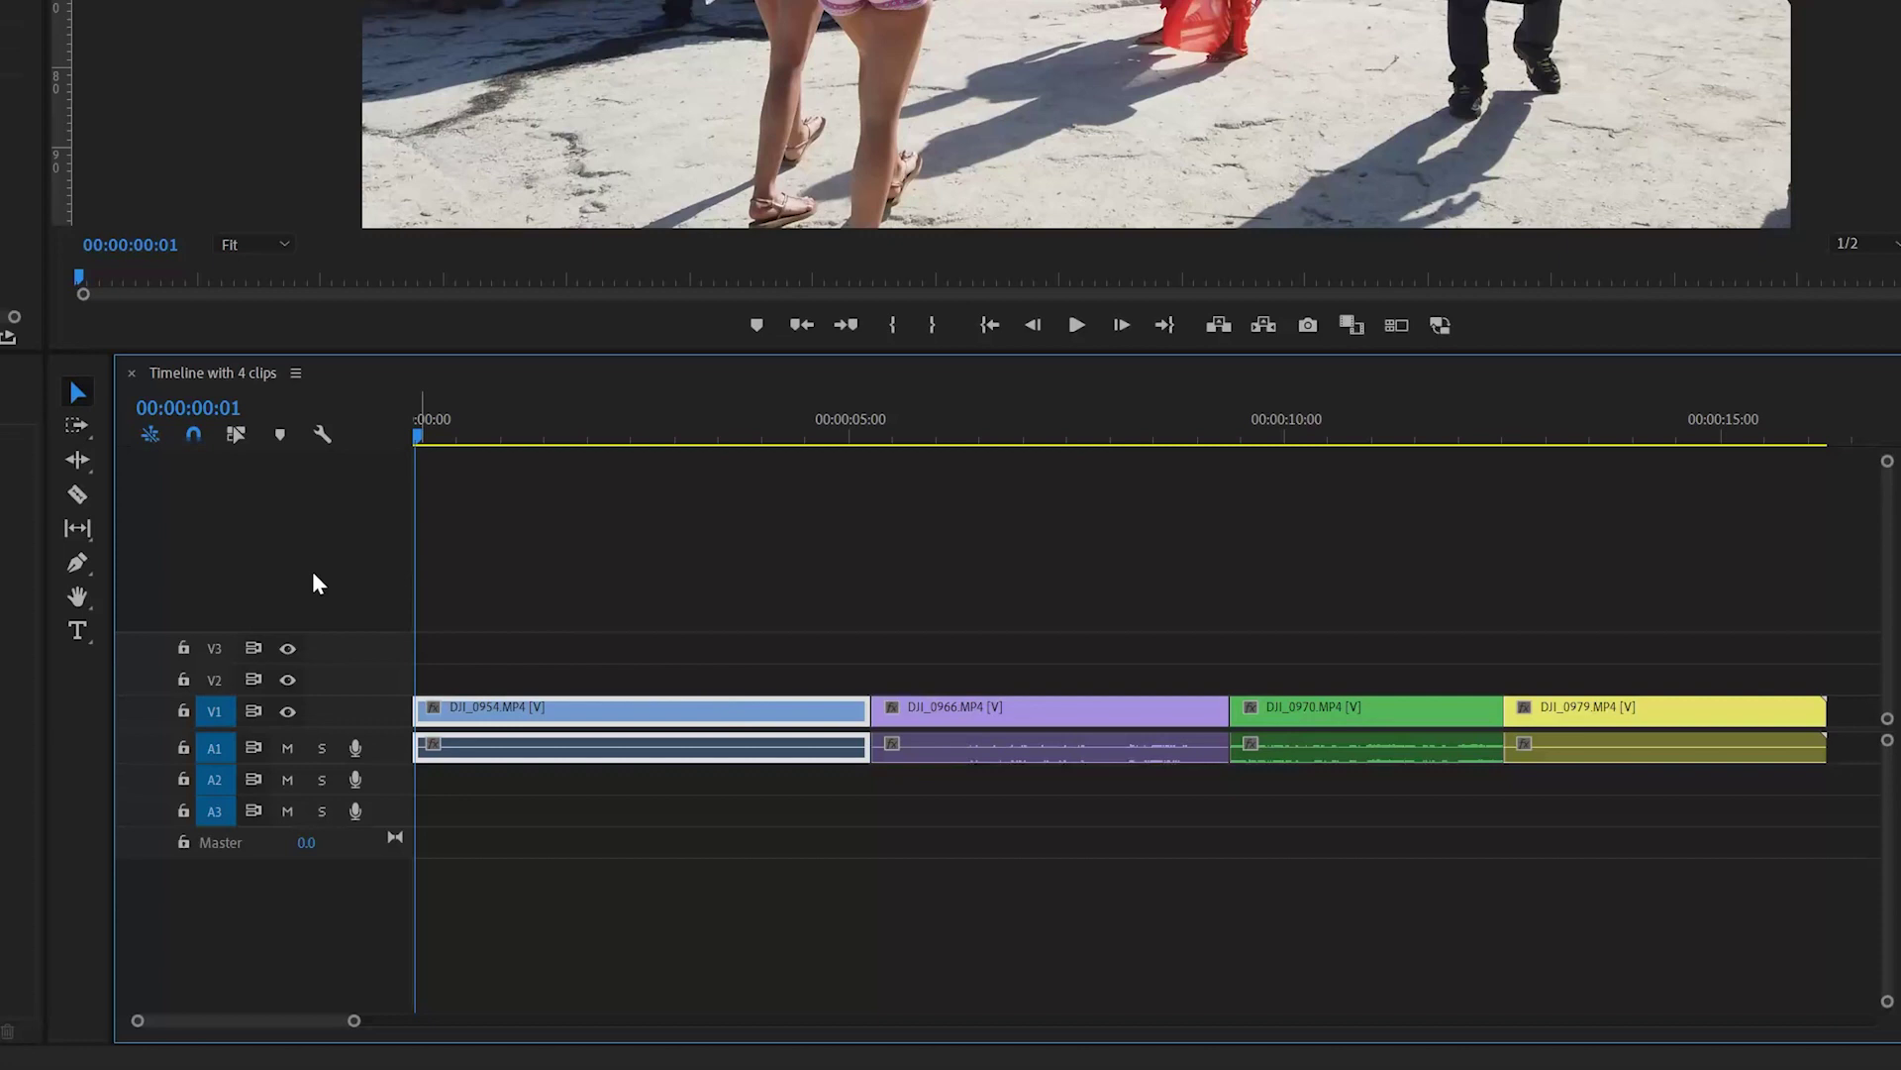
# Turn Linked Selection back on and build up a multiple selection of all four clips, starting with DJI_0966
pyautogui.click(237, 434)
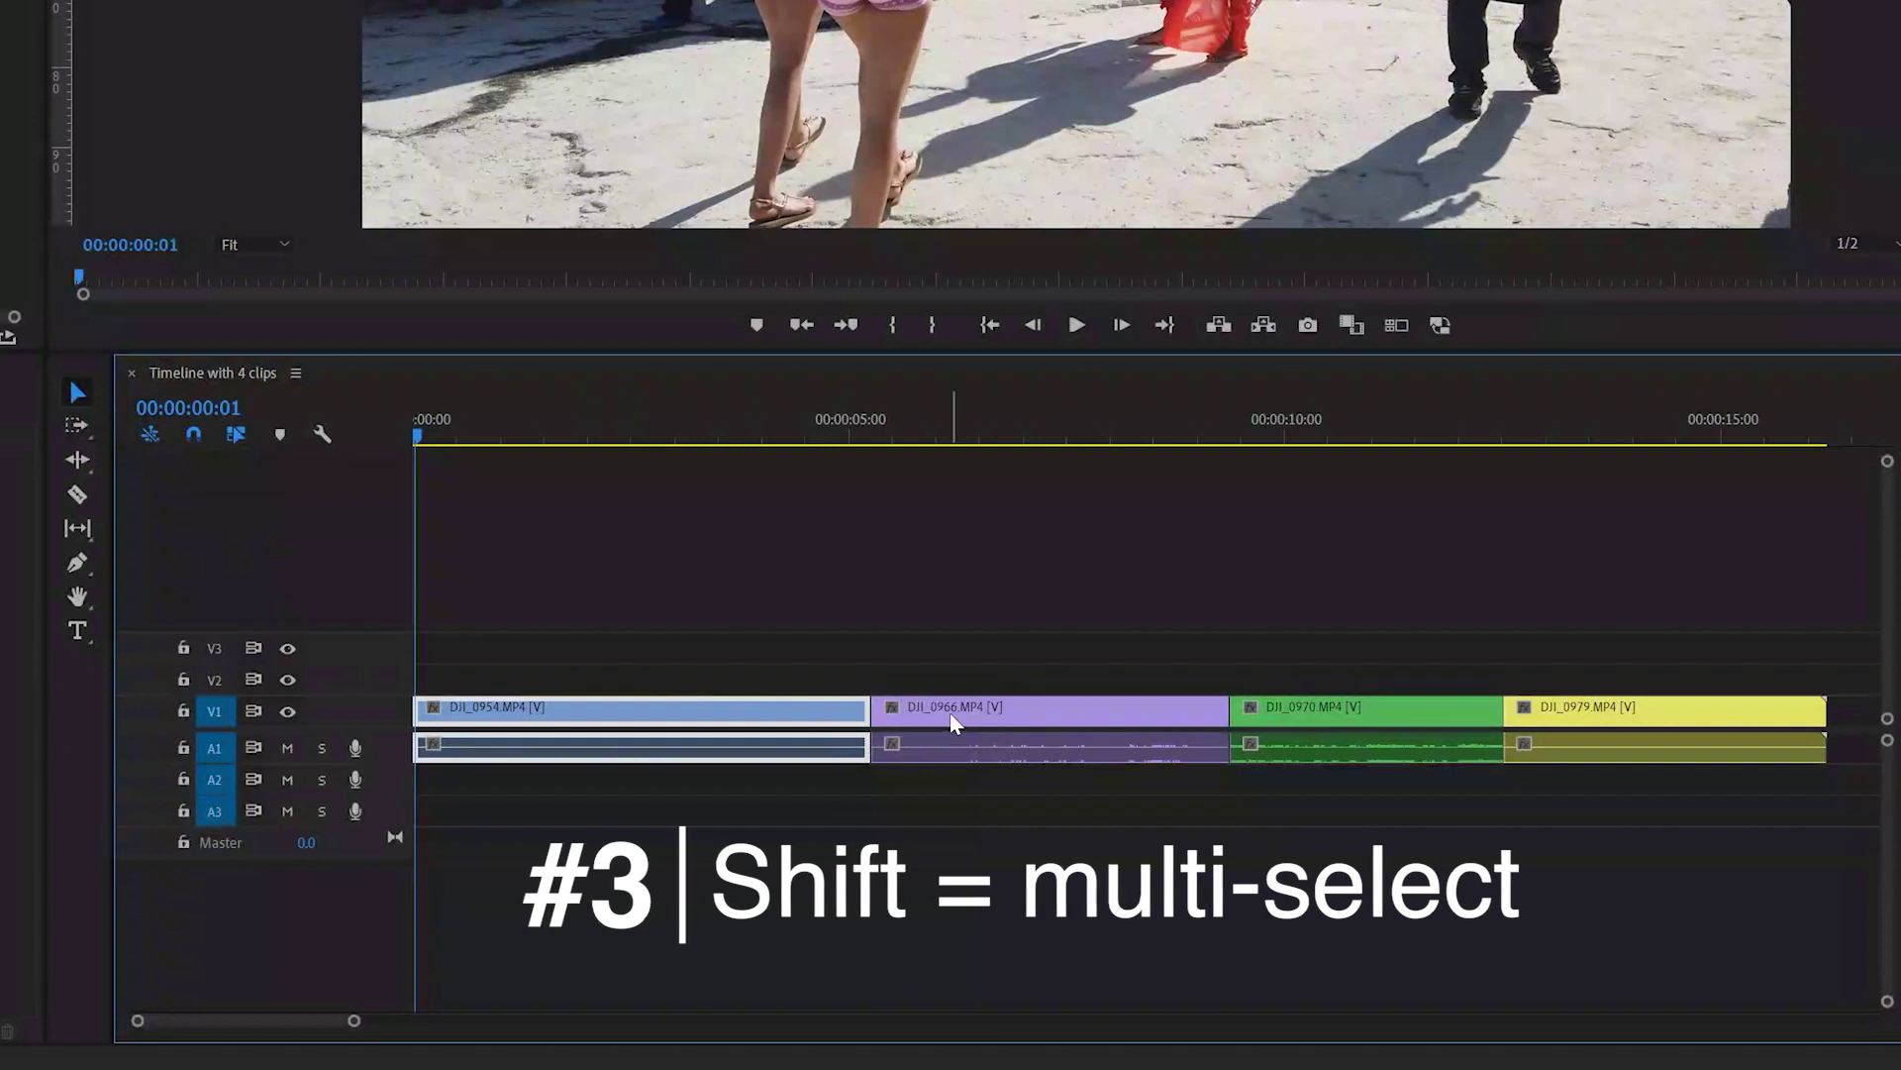
pyautogui.click(909, 720)
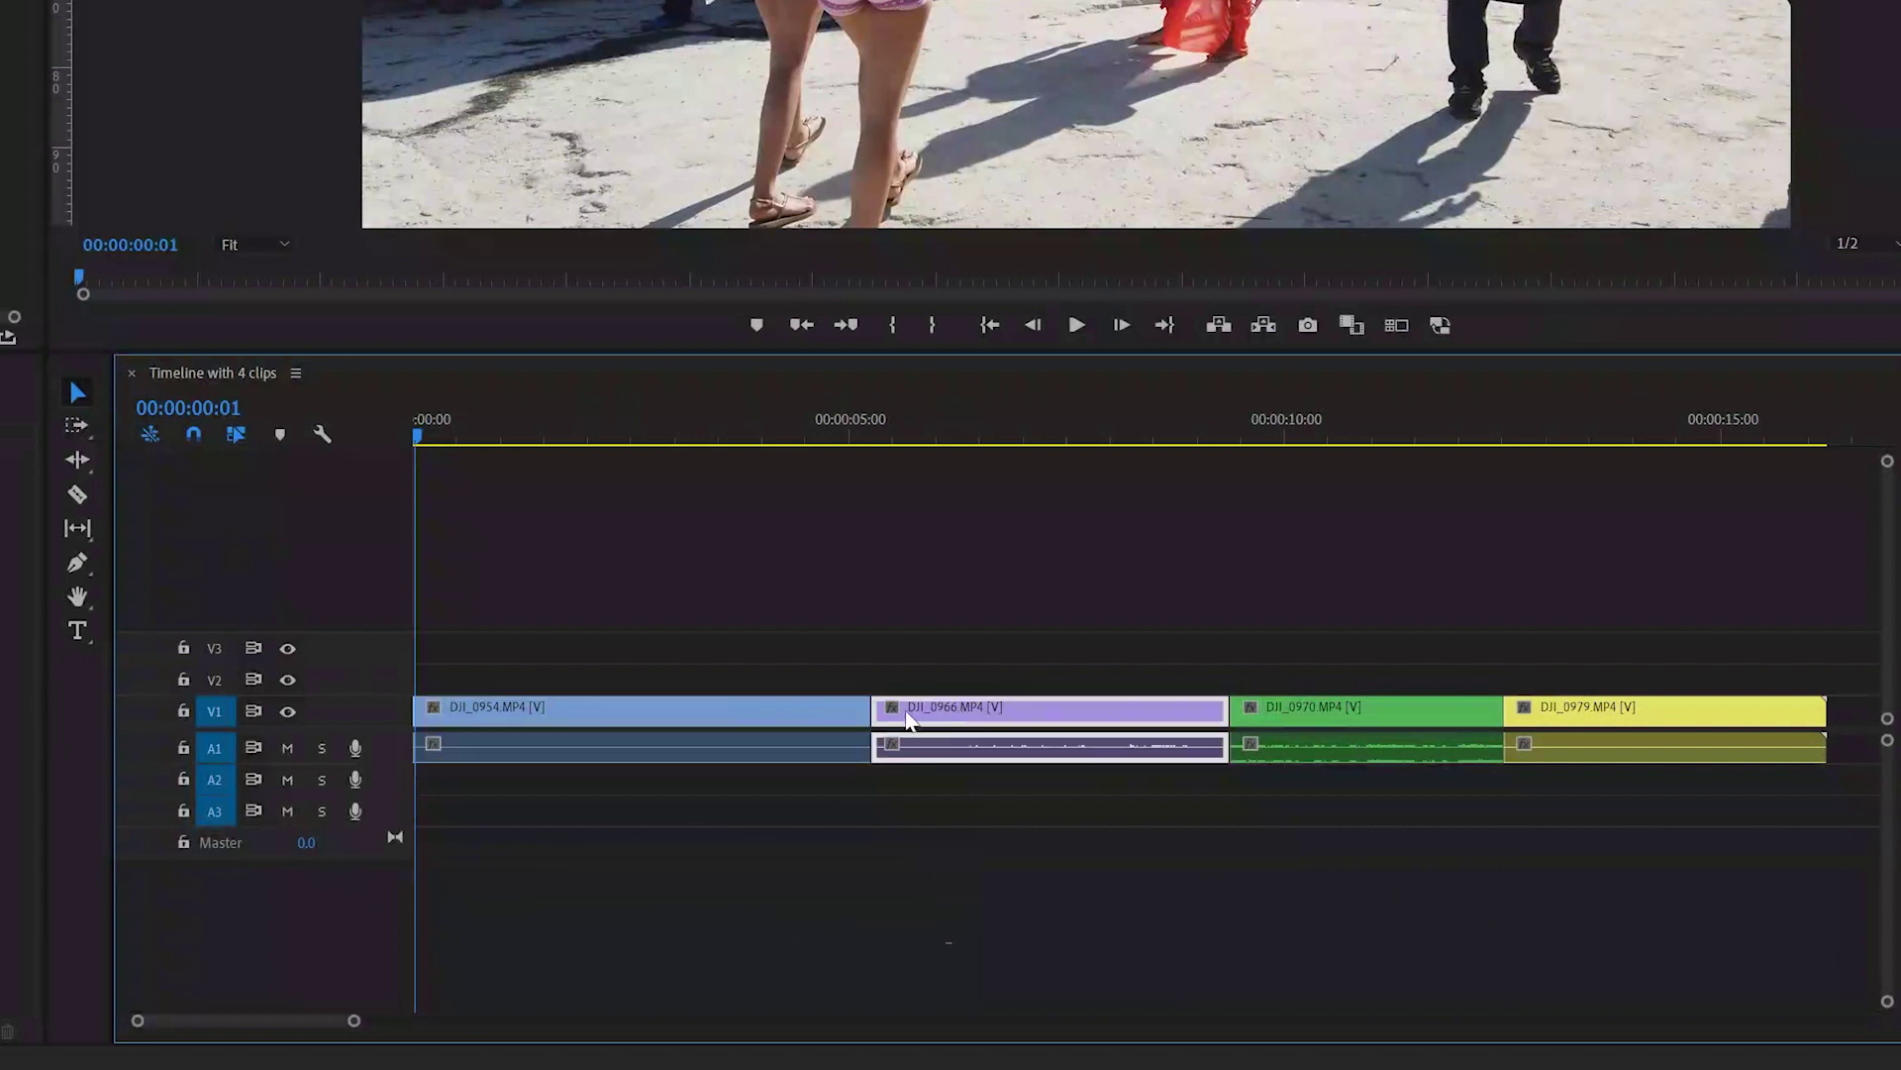
pyautogui.keyDown('shift'); pyautogui.click(719, 712); pyautogui.keyUp('shift')
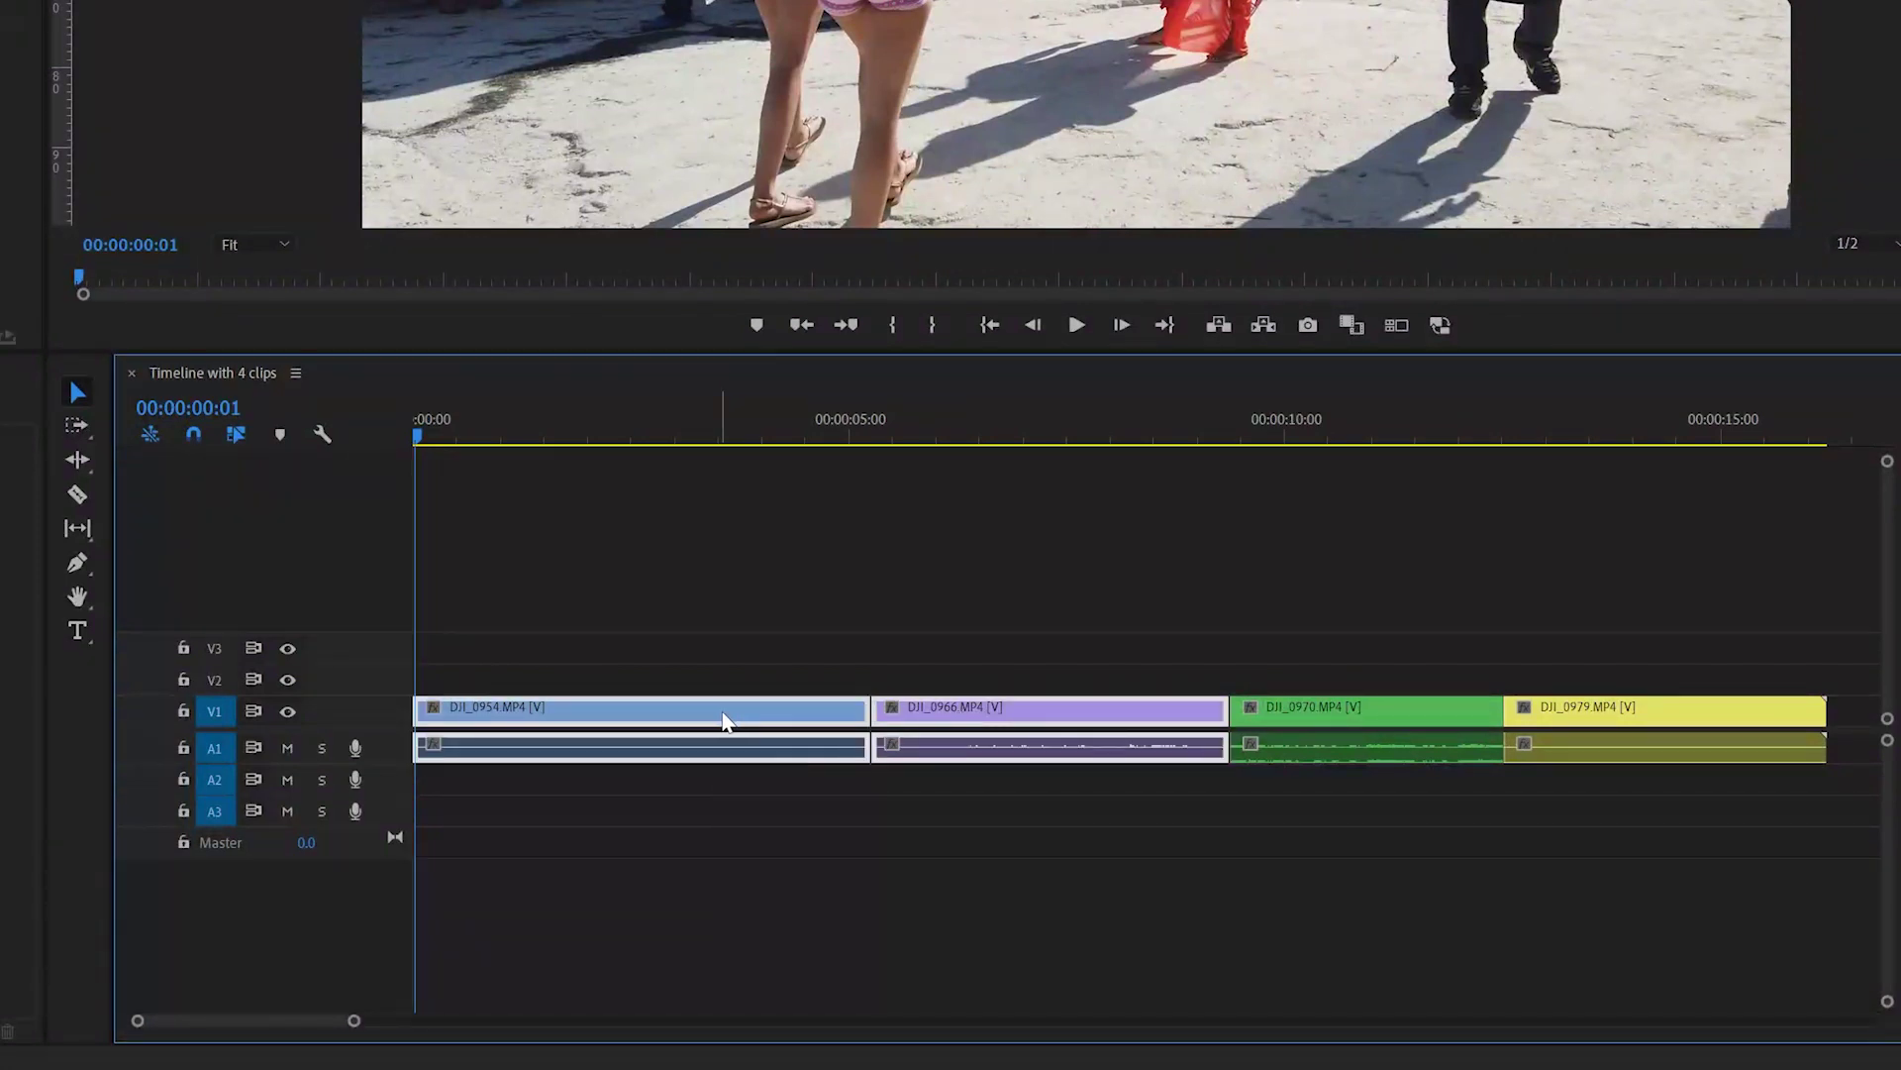
pyautogui.keyDown('shift'); pyautogui.click(1362, 720); pyautogui.keyUp('shift')
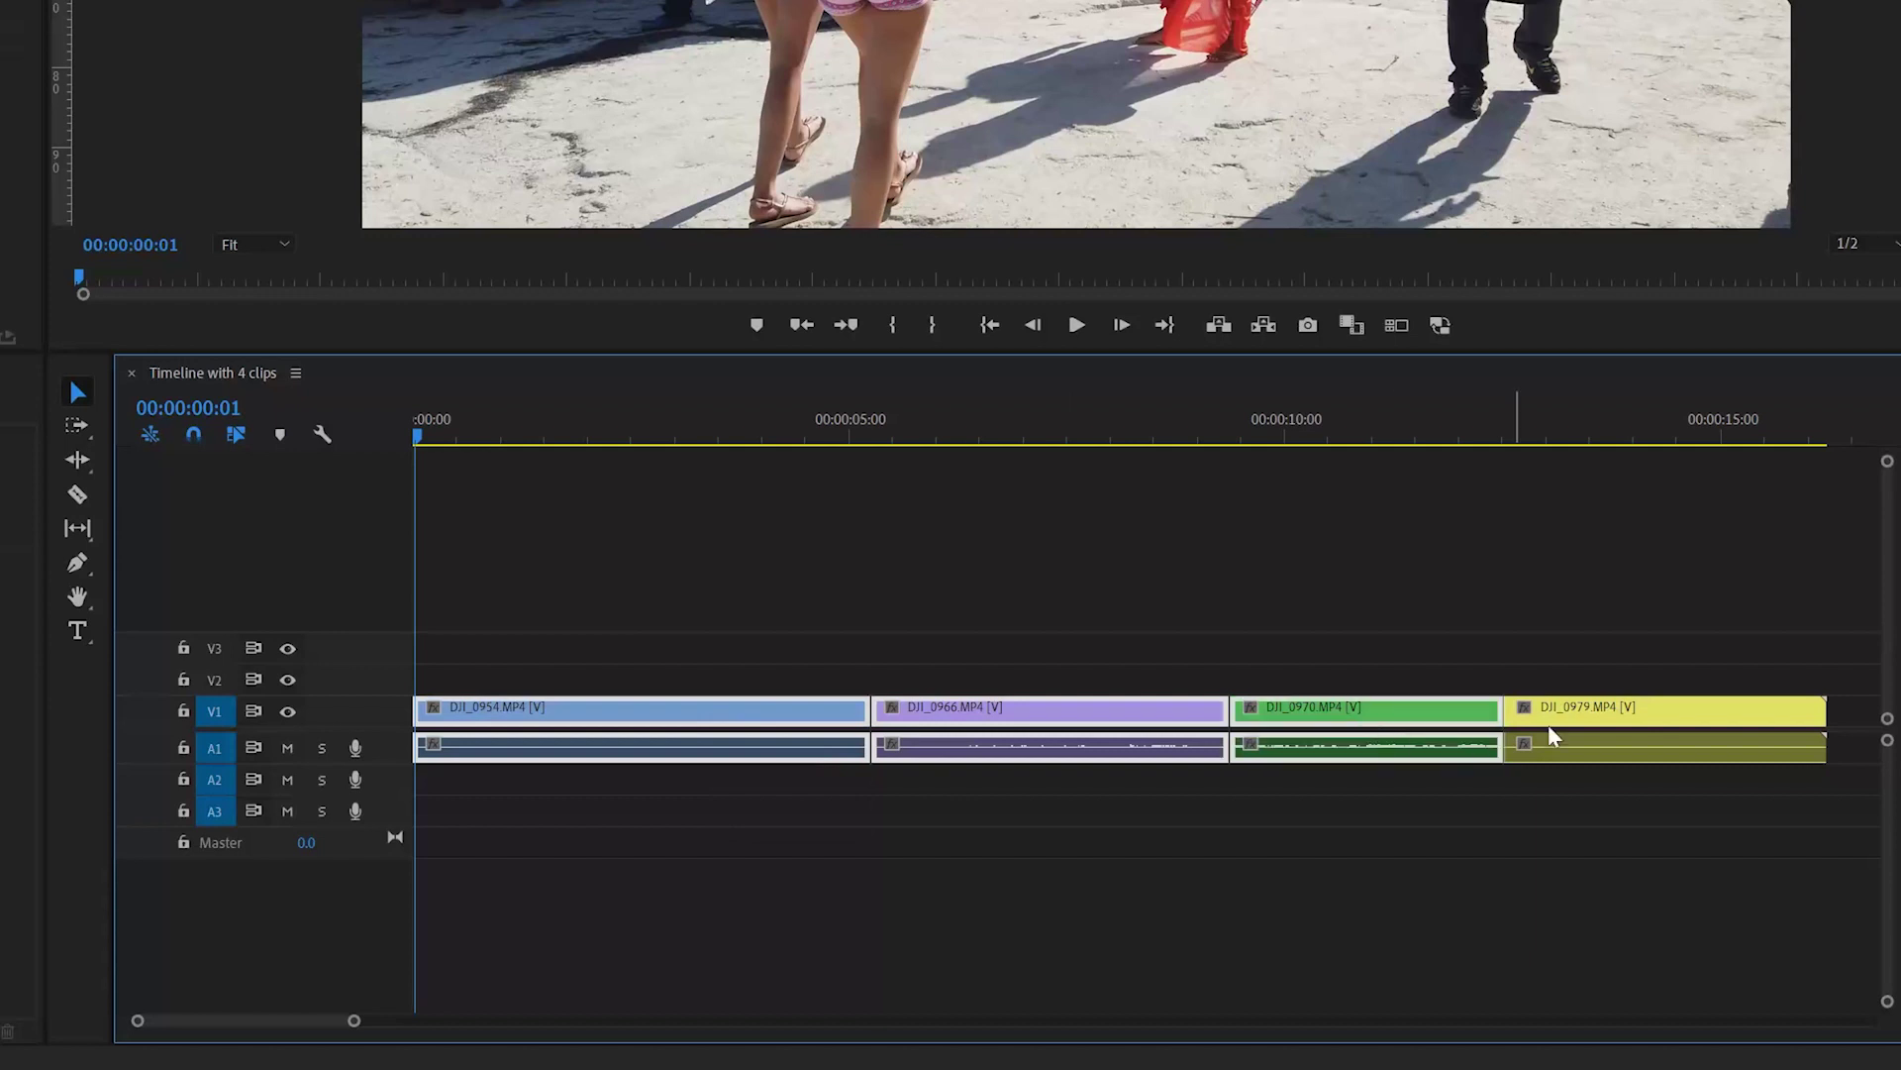
pyautogui.keyDown('shift'); pyautogui.click(1597, 731); pyautogui.keyUp('shift')
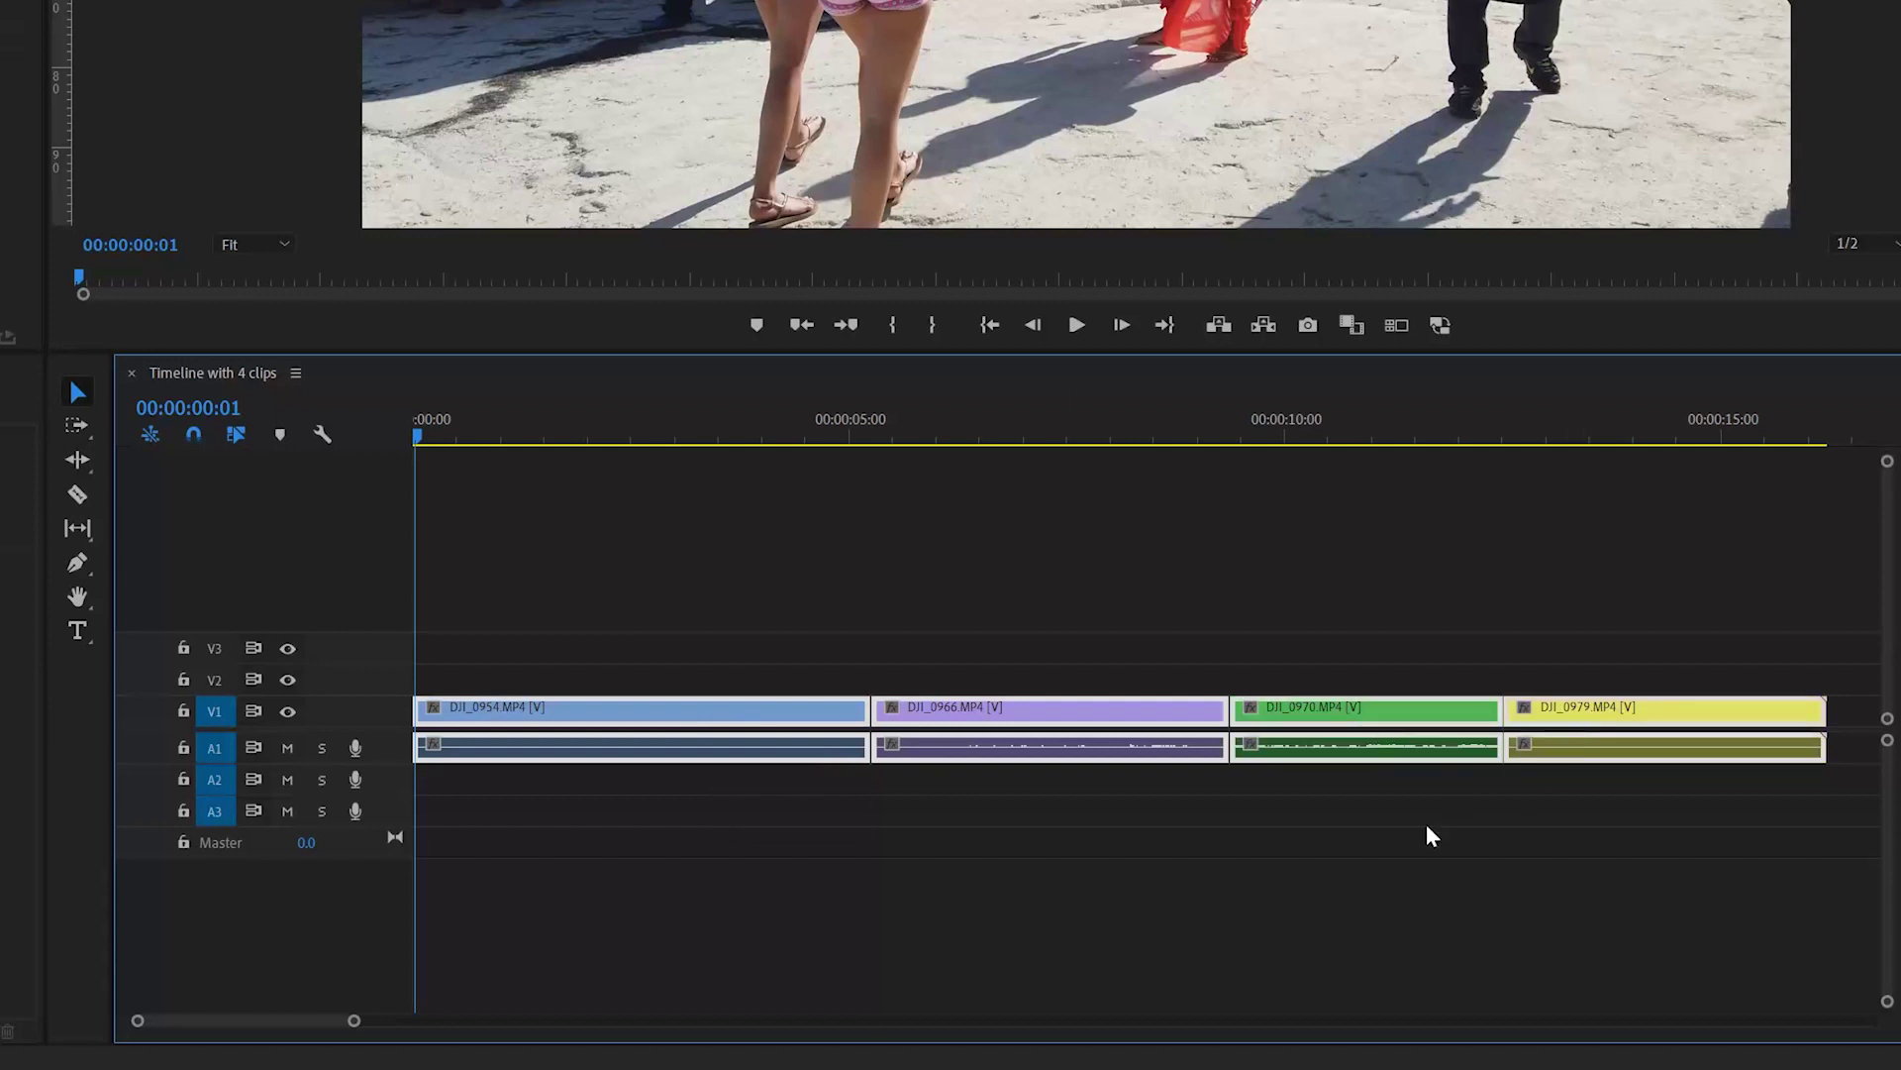
# Remove DJI_0979, DJI_0970 and DJI_0966 from the selection, keeping only DJI_0954 selected
pyautogui.keyDown('shift'); pyautogui.click(1634, 721); pyautogui.keyUp('shift')
pyautogui.keyDown('shift'); pyautogui.click(1447, 723); pyautogui.keyUp('shift')
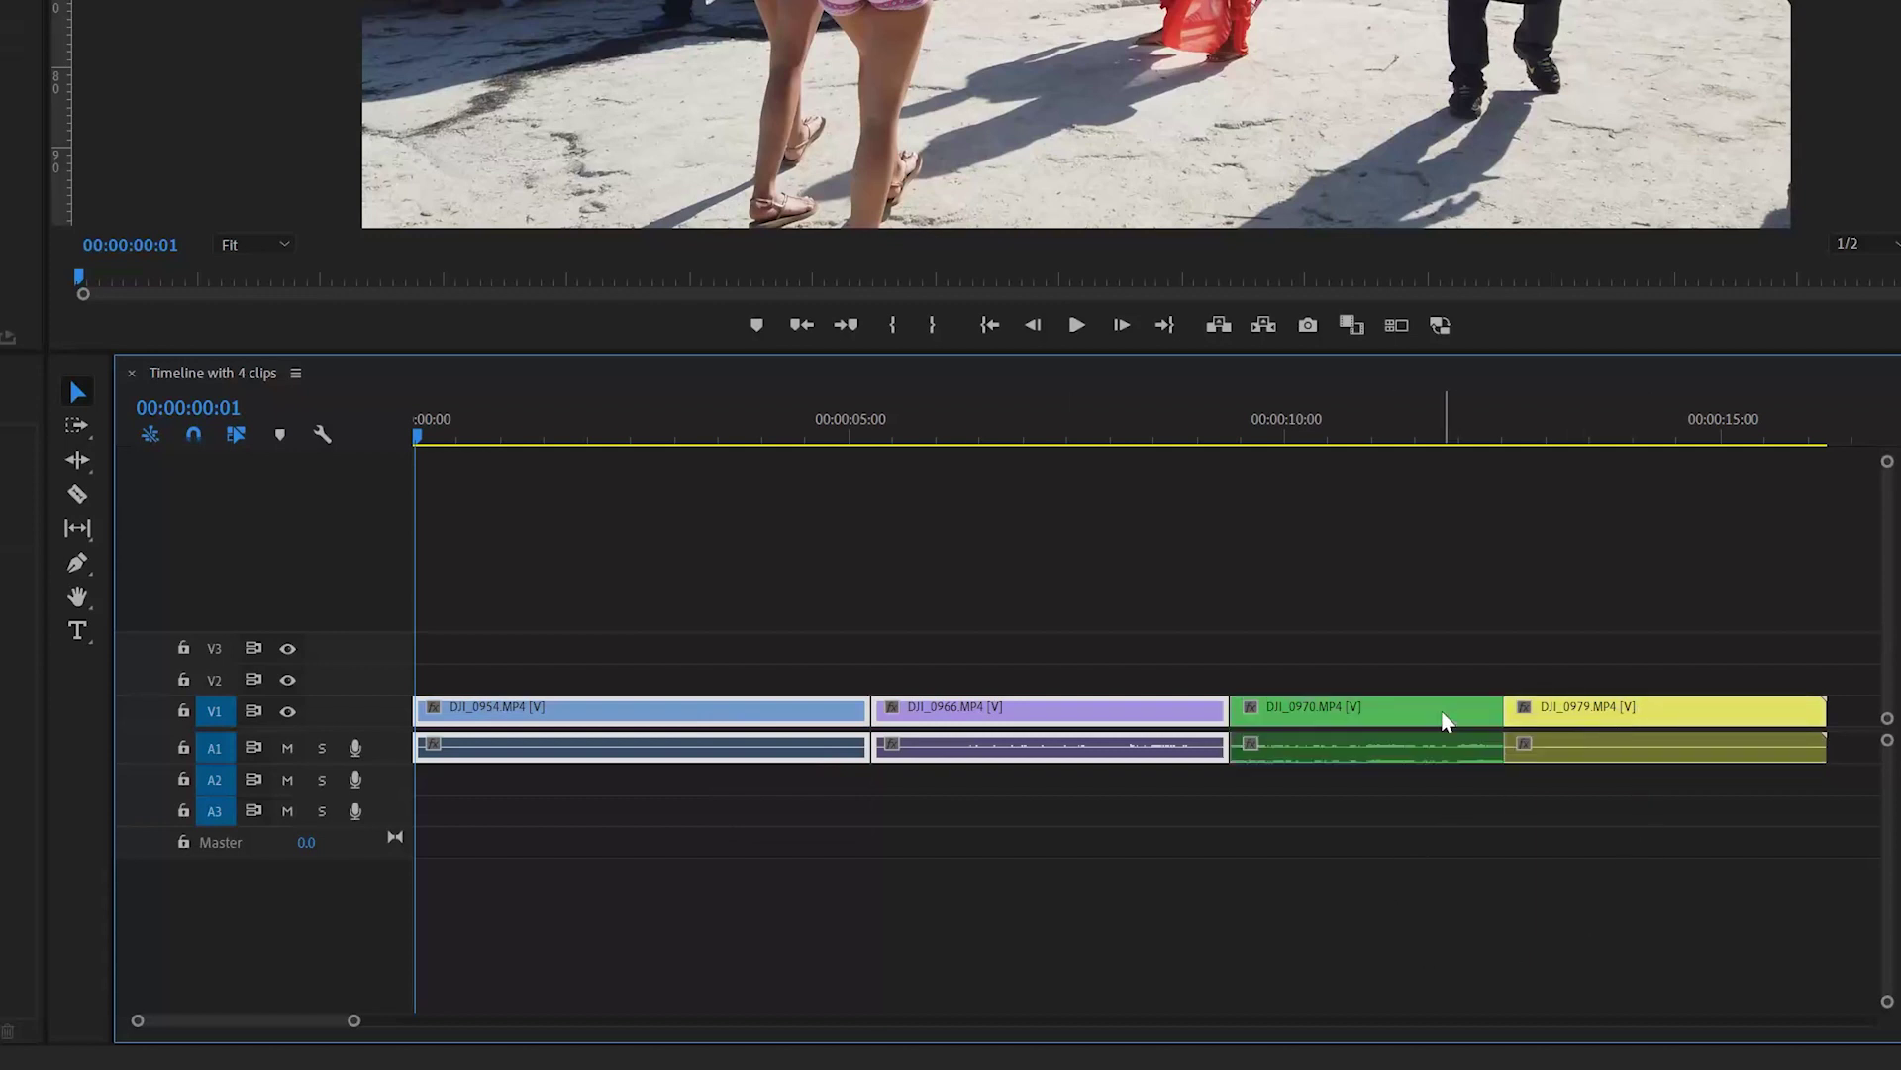
pyautogui.keyDown('shift'); pyautogui.click(1150, 723); pyautogui.keyUp('shift')
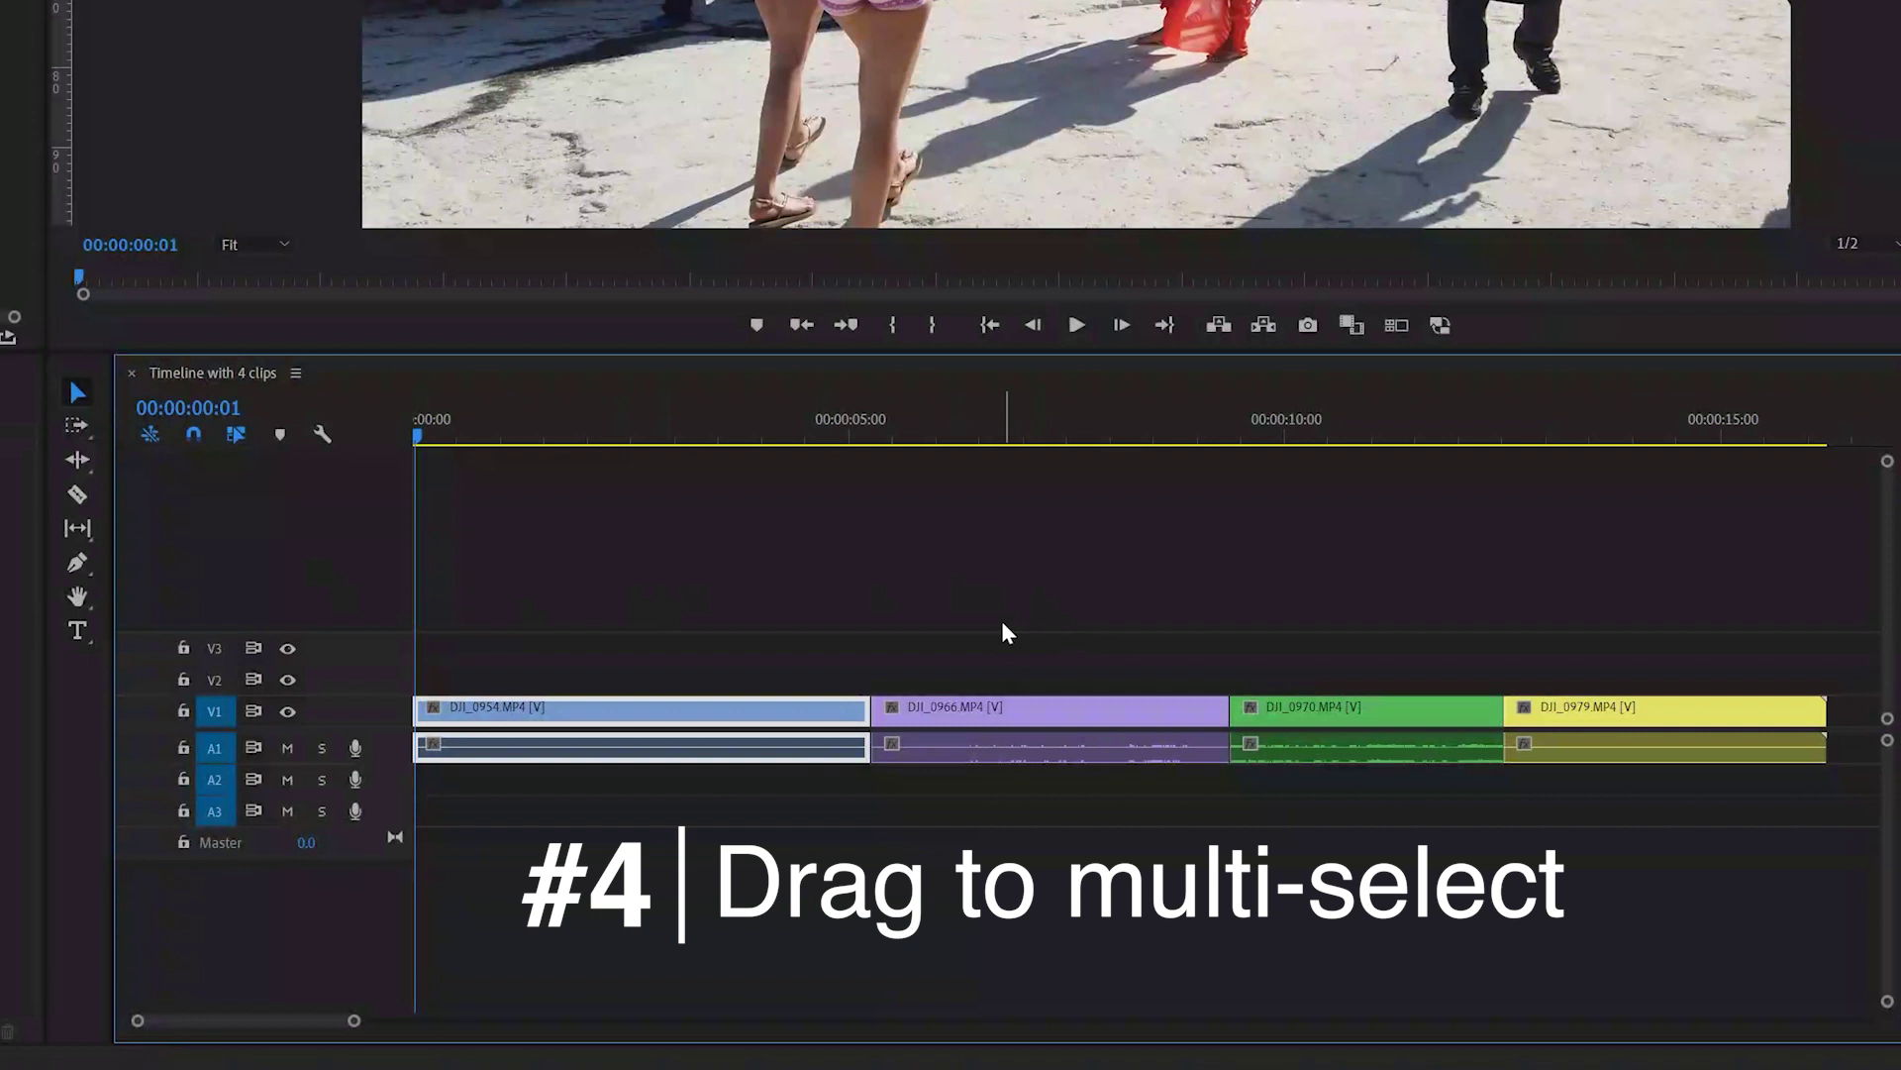
# Marquee-select the last three clips, DJI_0966, DJI_0970 and DJI_0979, together in the timeline
pyautogui.moveTo(1002, 622); pyautogui.dragTo(1559, 702)
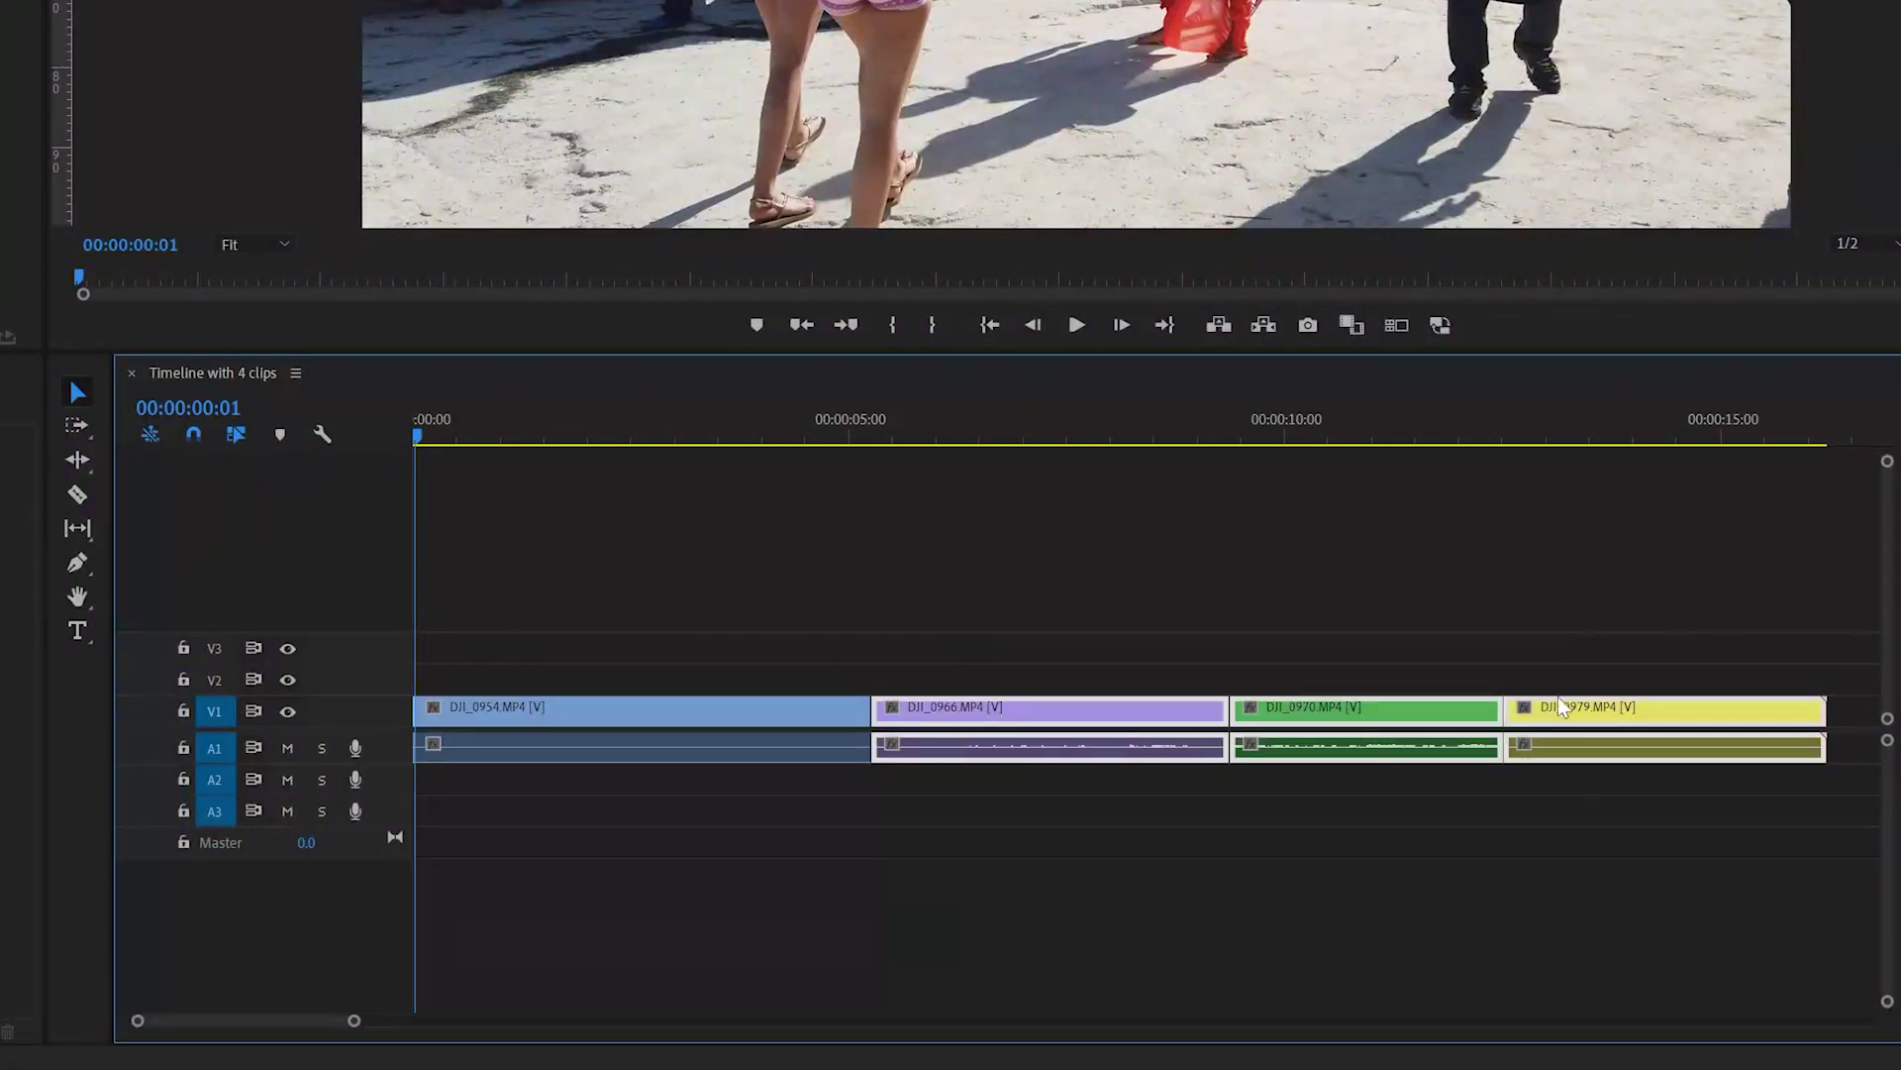
# Clear the selection, marquee-select the first three clips DJI_0954, DJI_0966 and DJI_0970, and deselect them again
pyautogui.click(1412, 650)
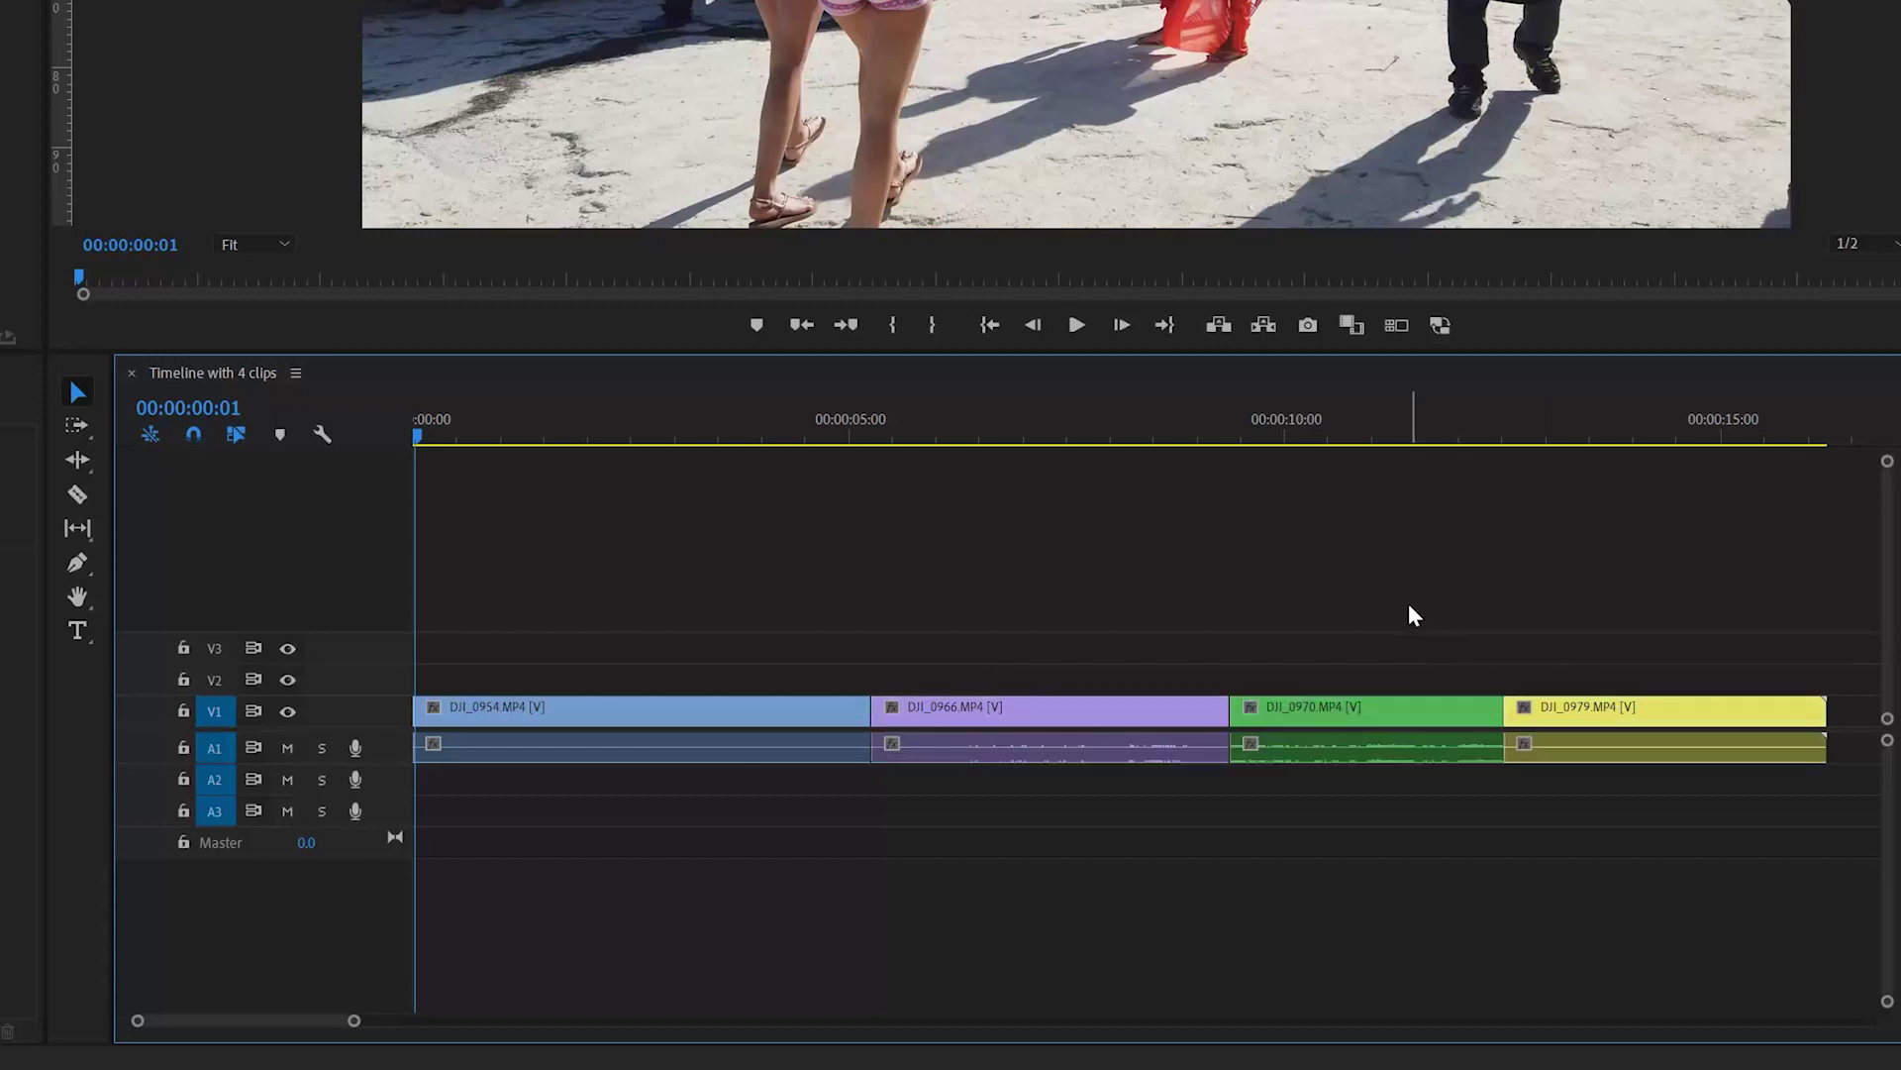
pyautogui.moveTo(1410, 605); pyautogui.dragTo(802, 738)
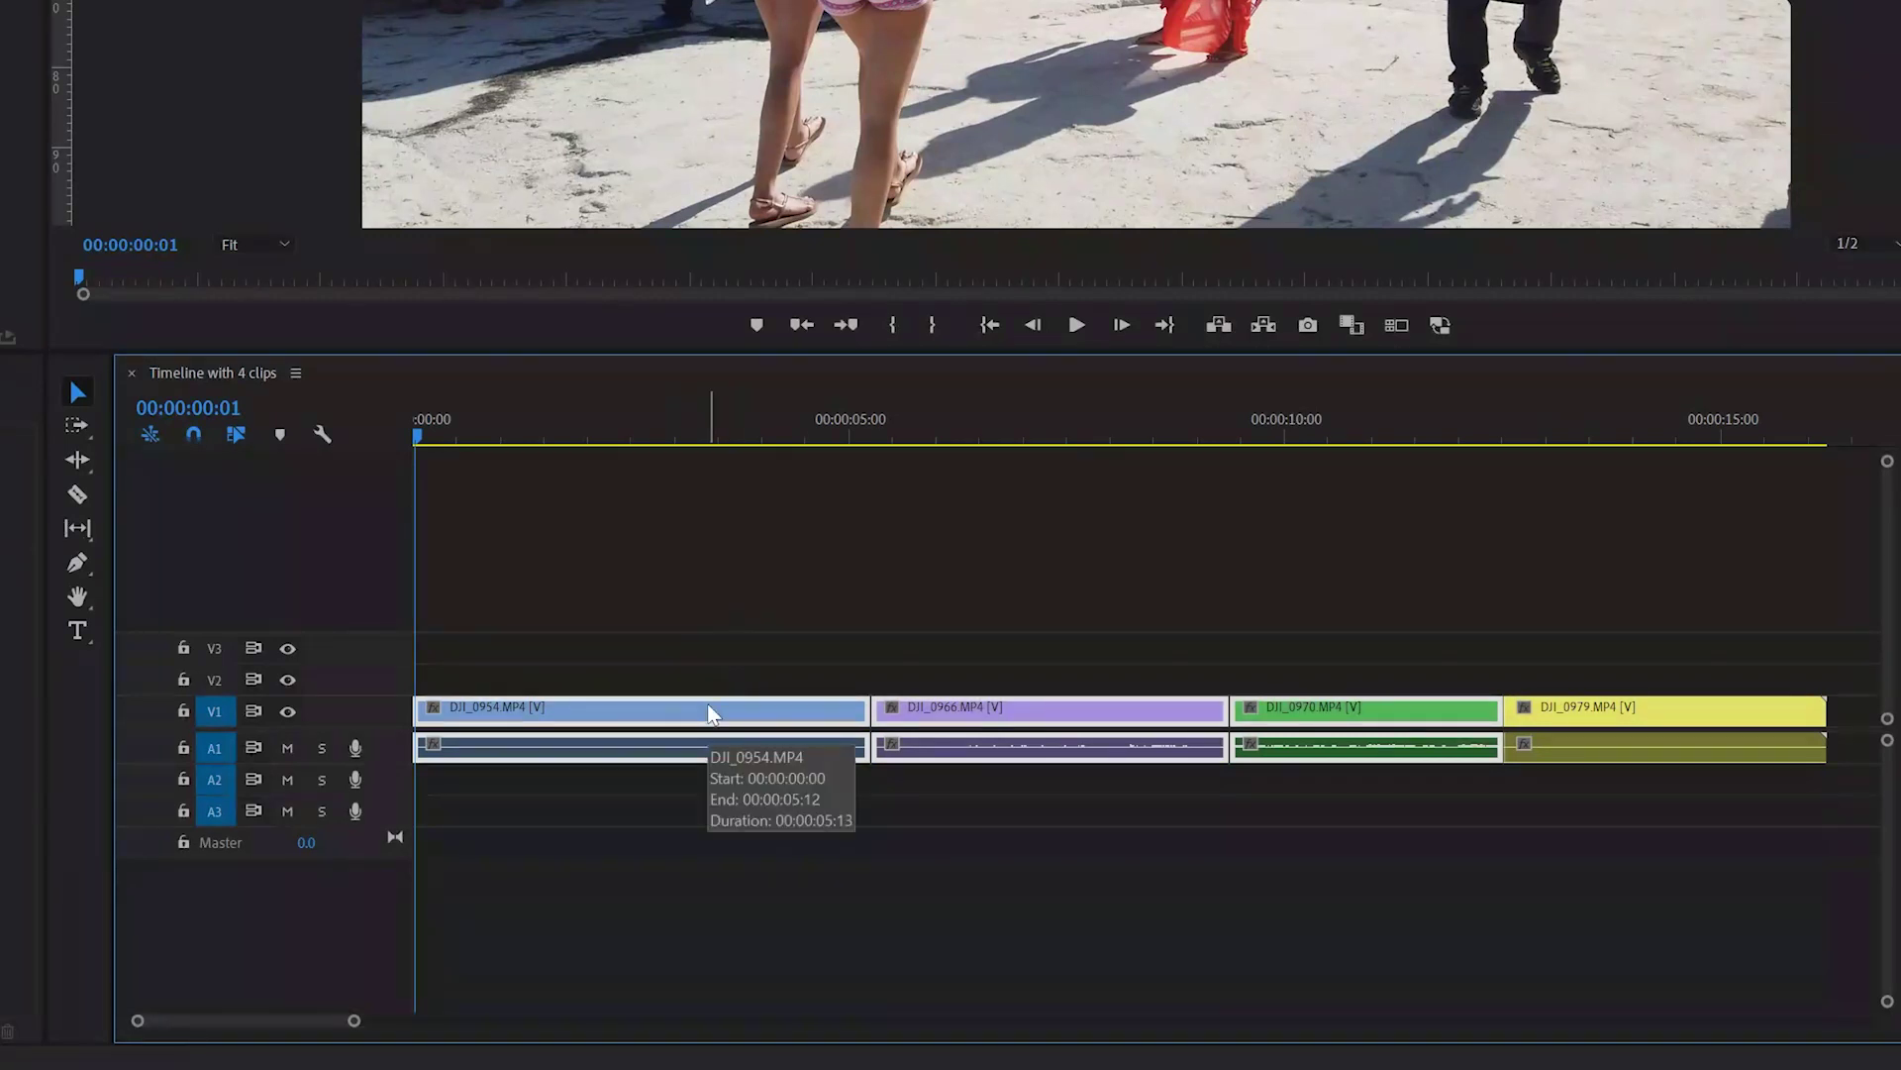
pyautogui.click(749, 634)
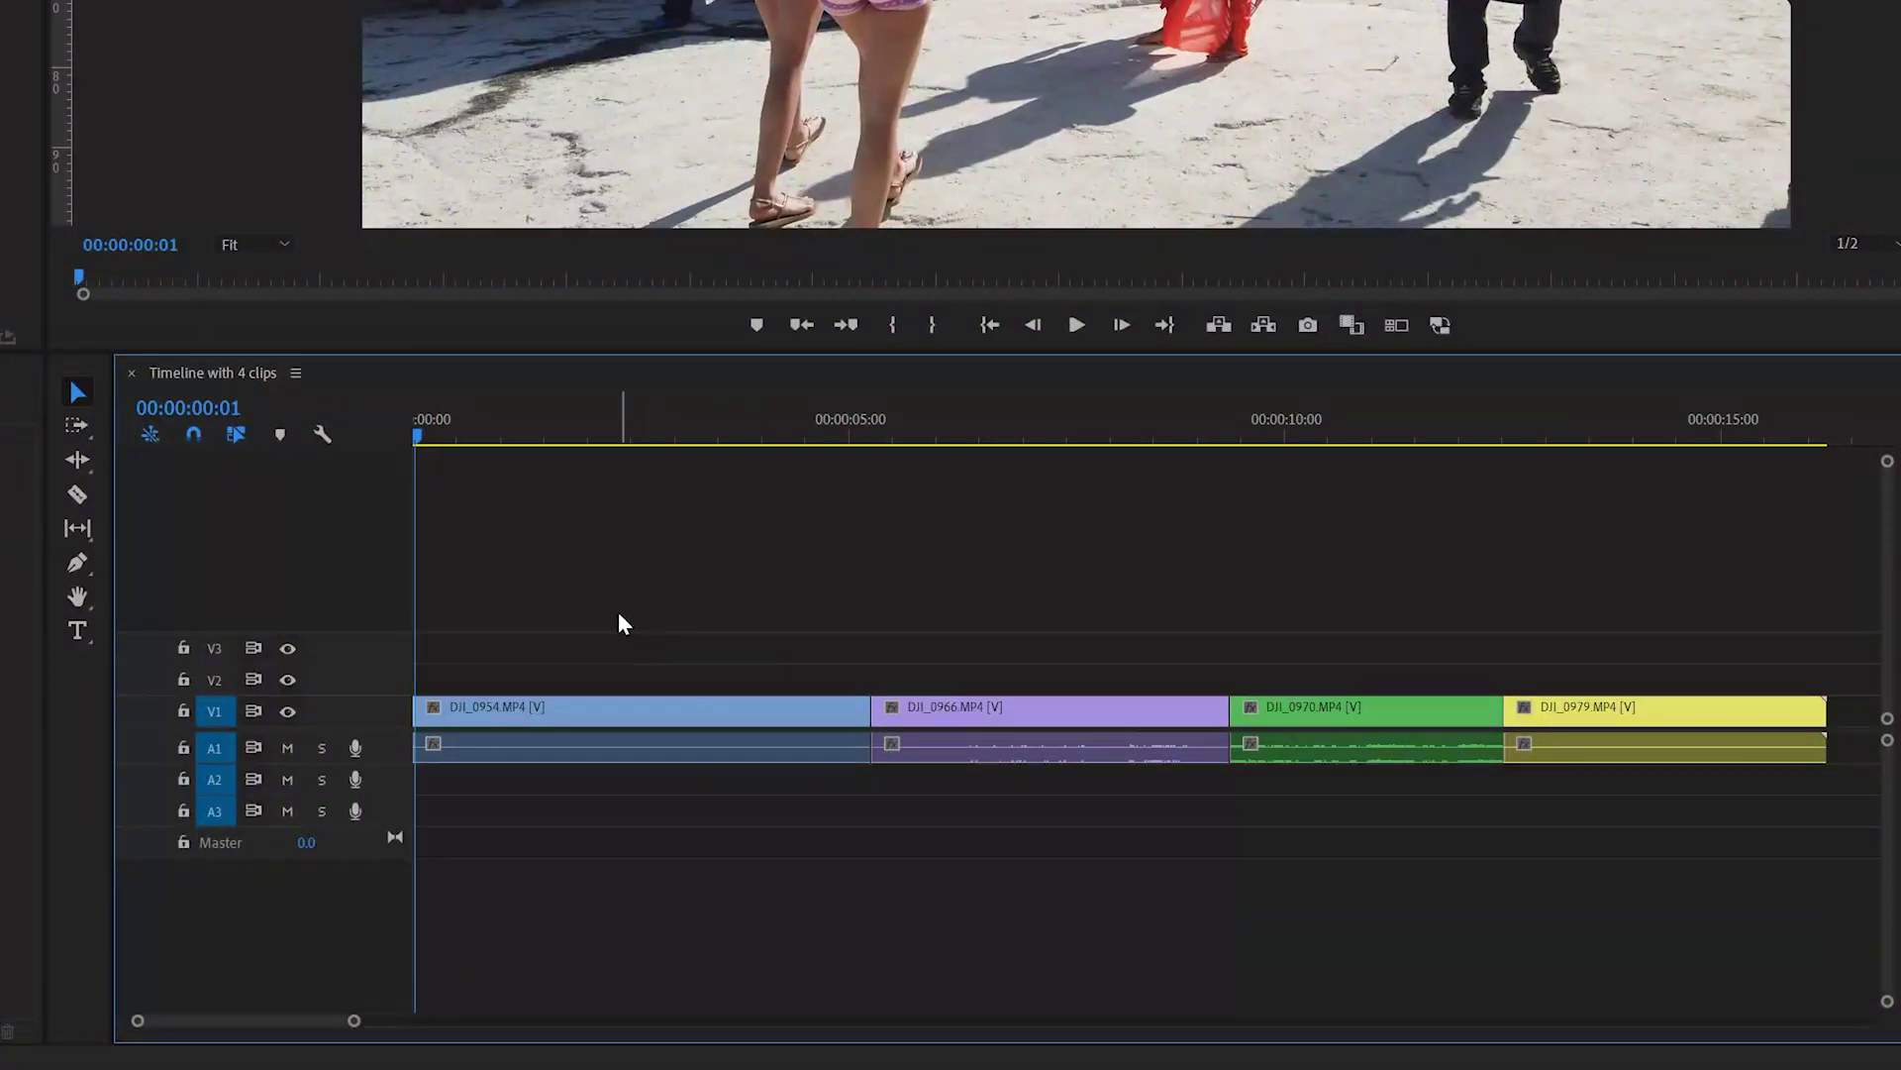
# Marquee-select DJI_0954 and DJI_0966, add DJI_0979 to the selection, and remove DJI_0966 from it with a marquee
pyautogui.moveTo(619, 614); pyautogui.dragTo(982, 725)
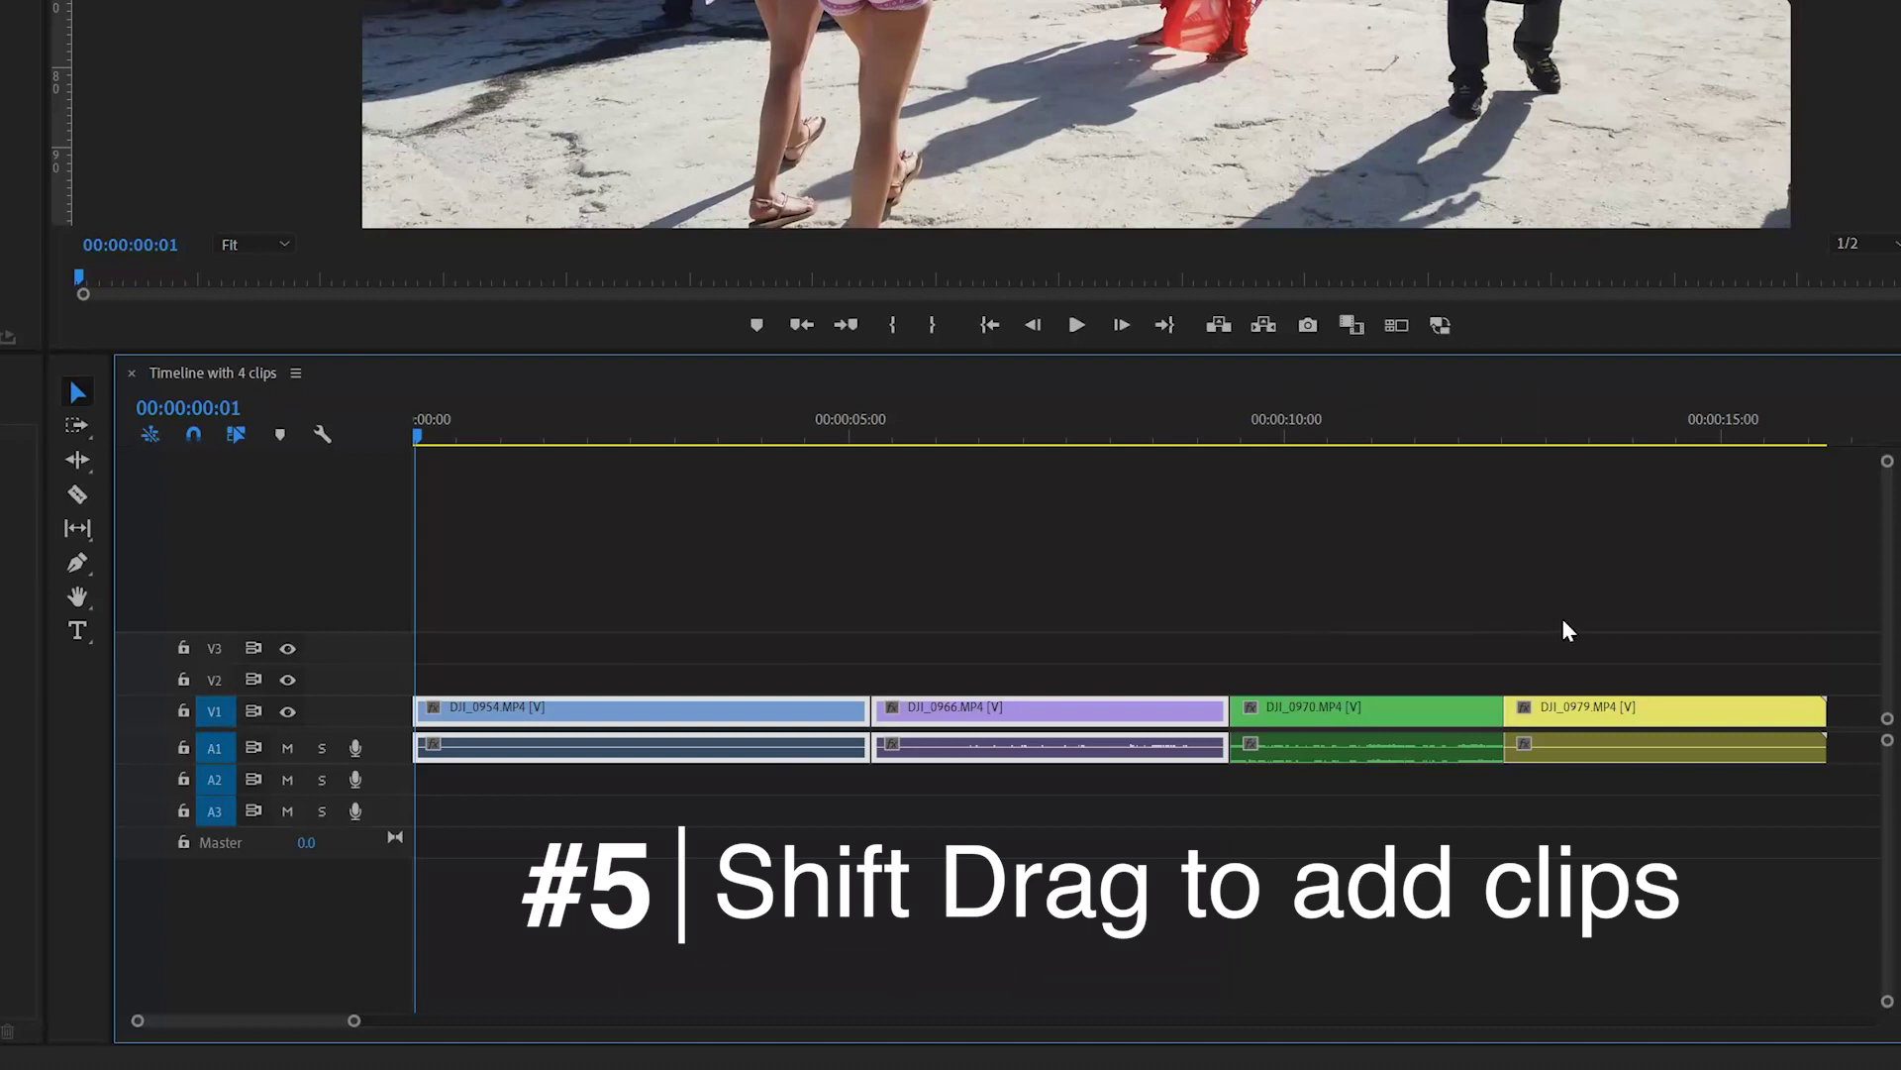
pyautogui.moveTo(1564, 619); pyautogui.dragTo(1629, 713)
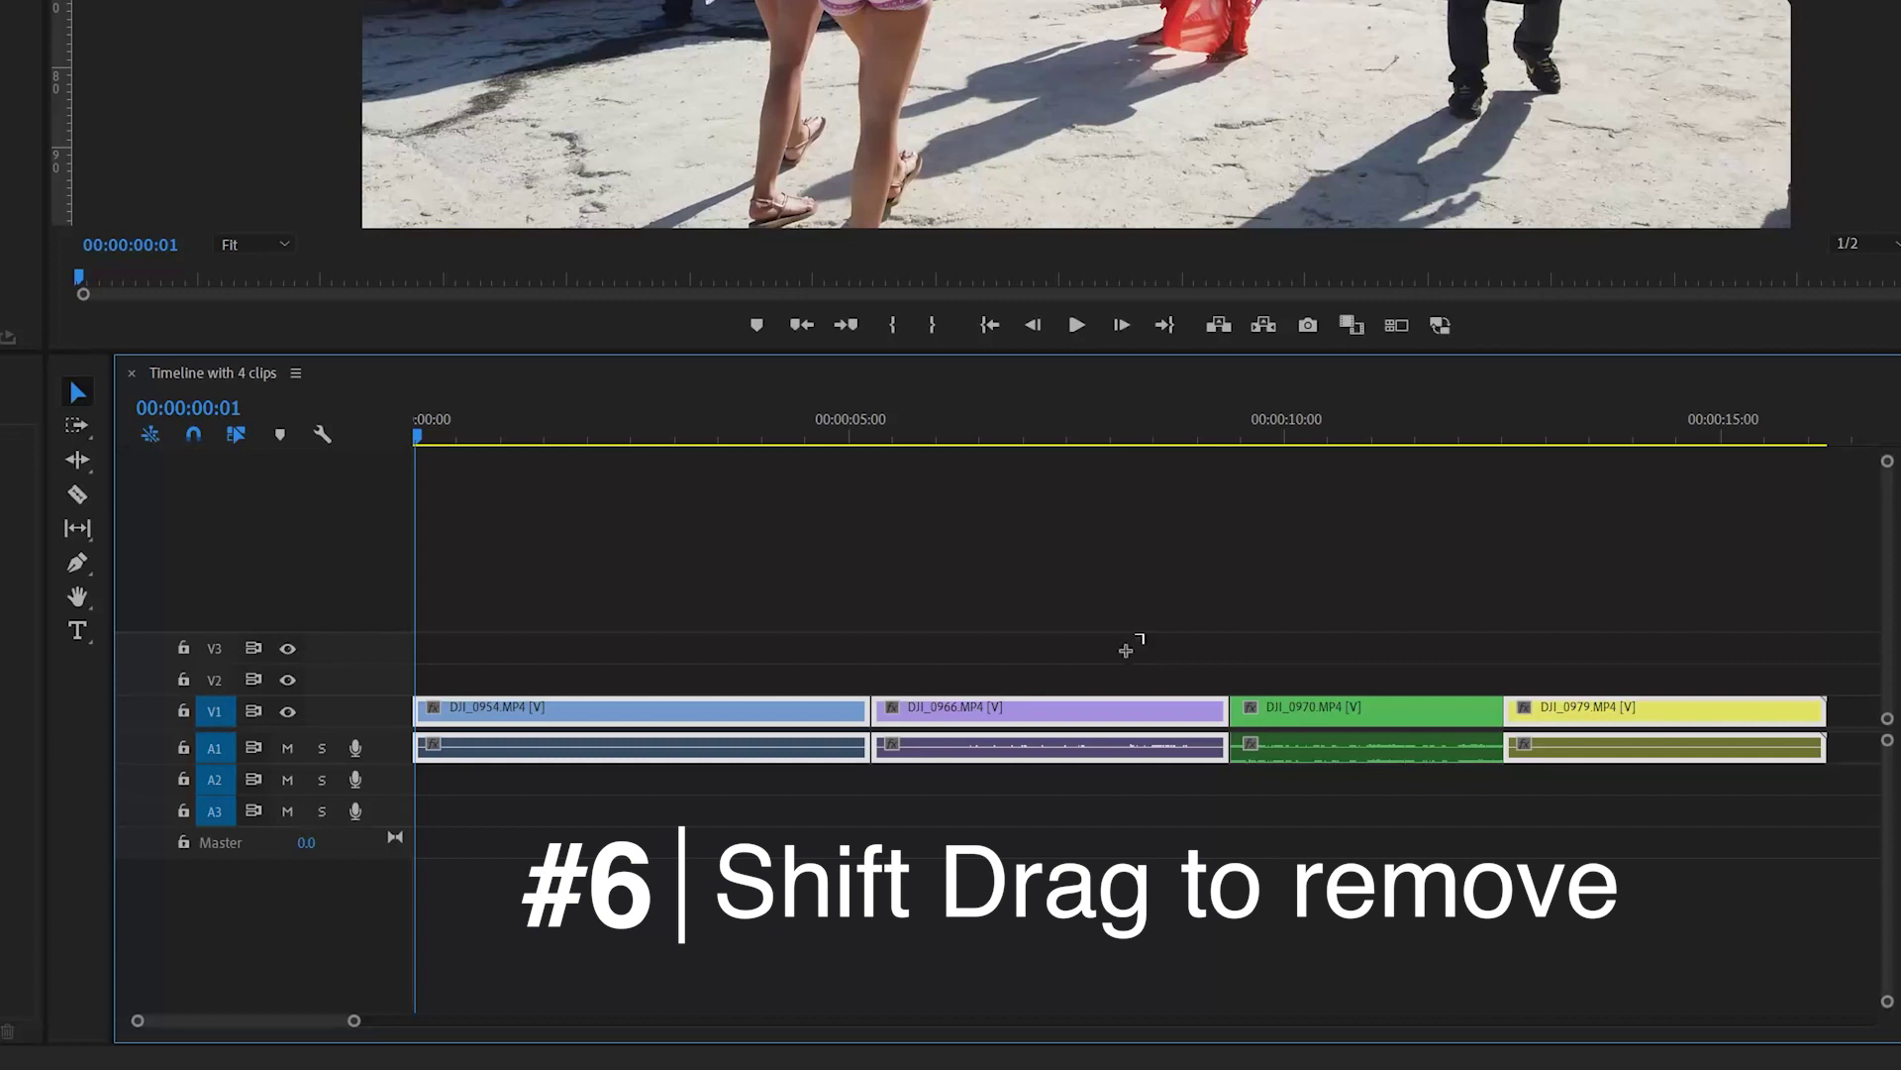
pyautogui.moveTo(1142, 634); pyautogui.dragTo(948, 634)
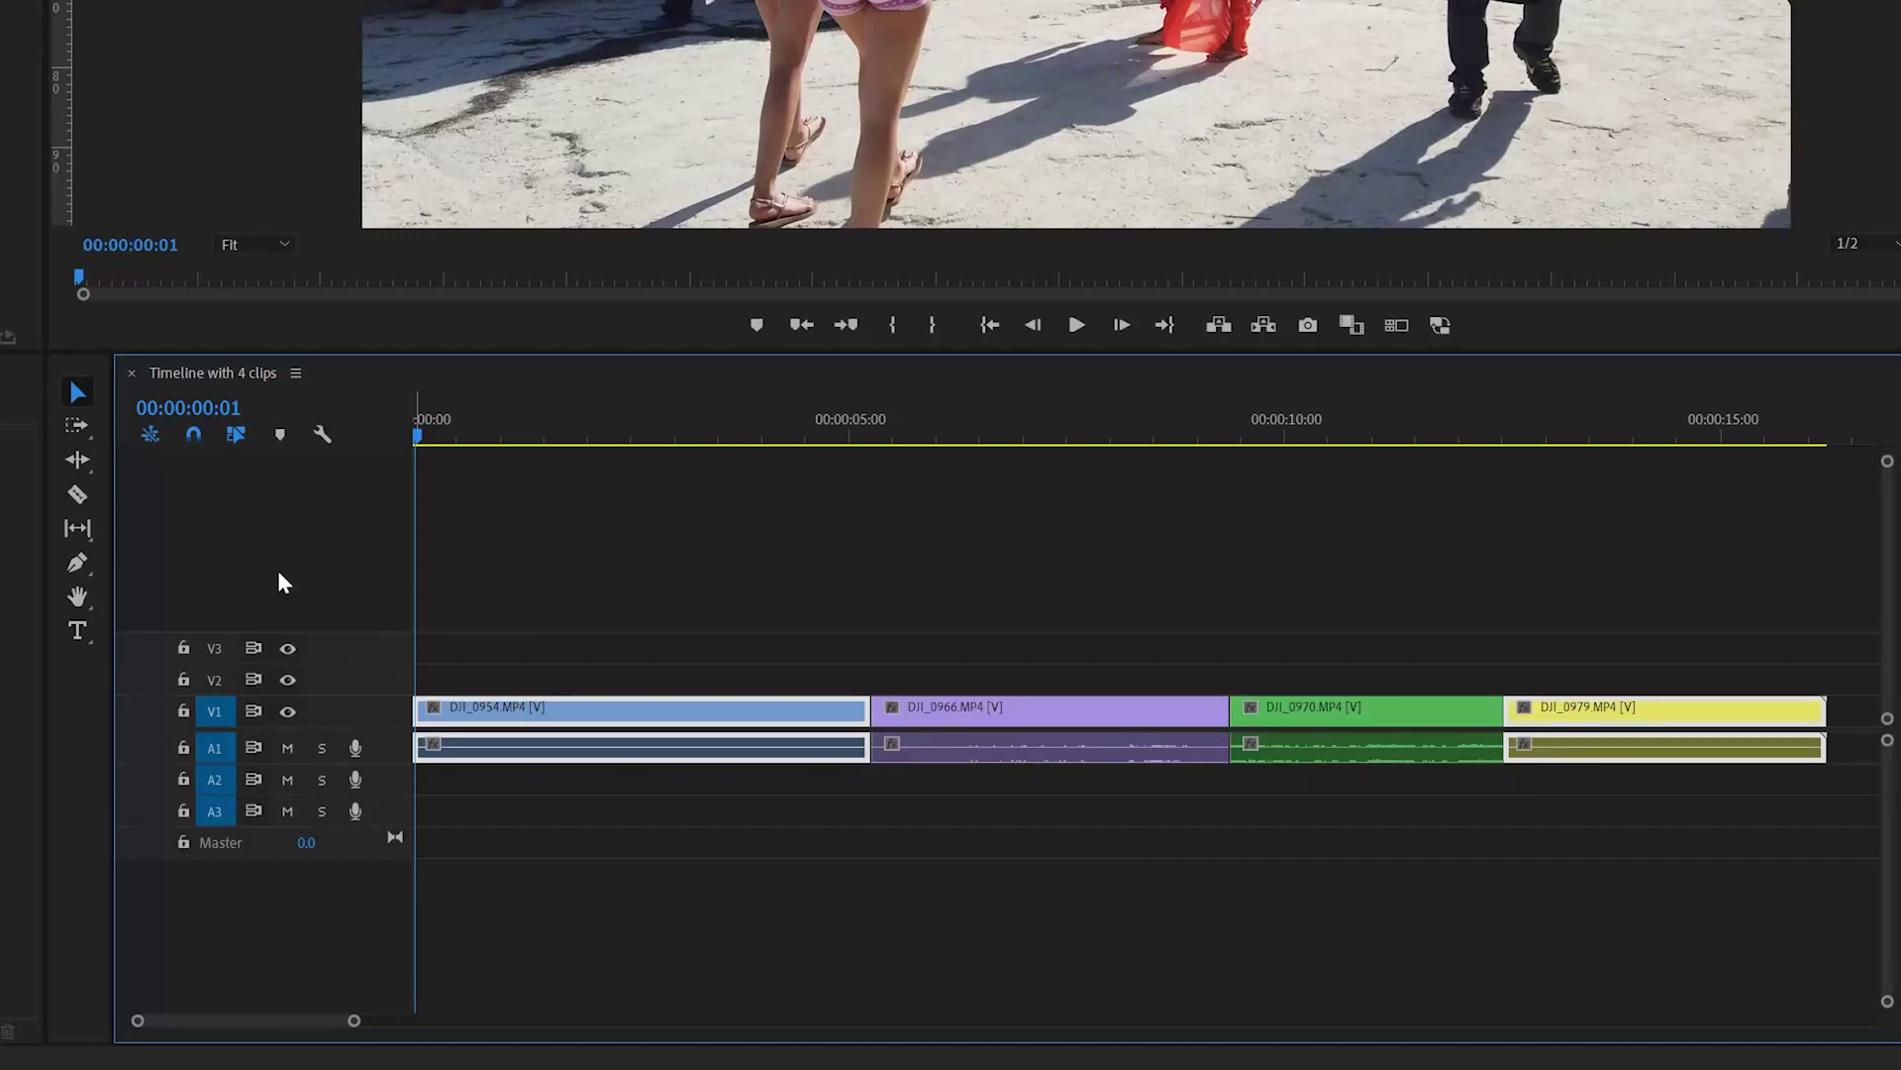
# Select only DJI_0954, move it over parts of DJI_0966 and DJI_0970 as an overwrite edit, and undo the move
pyautogui.click(565, 718)
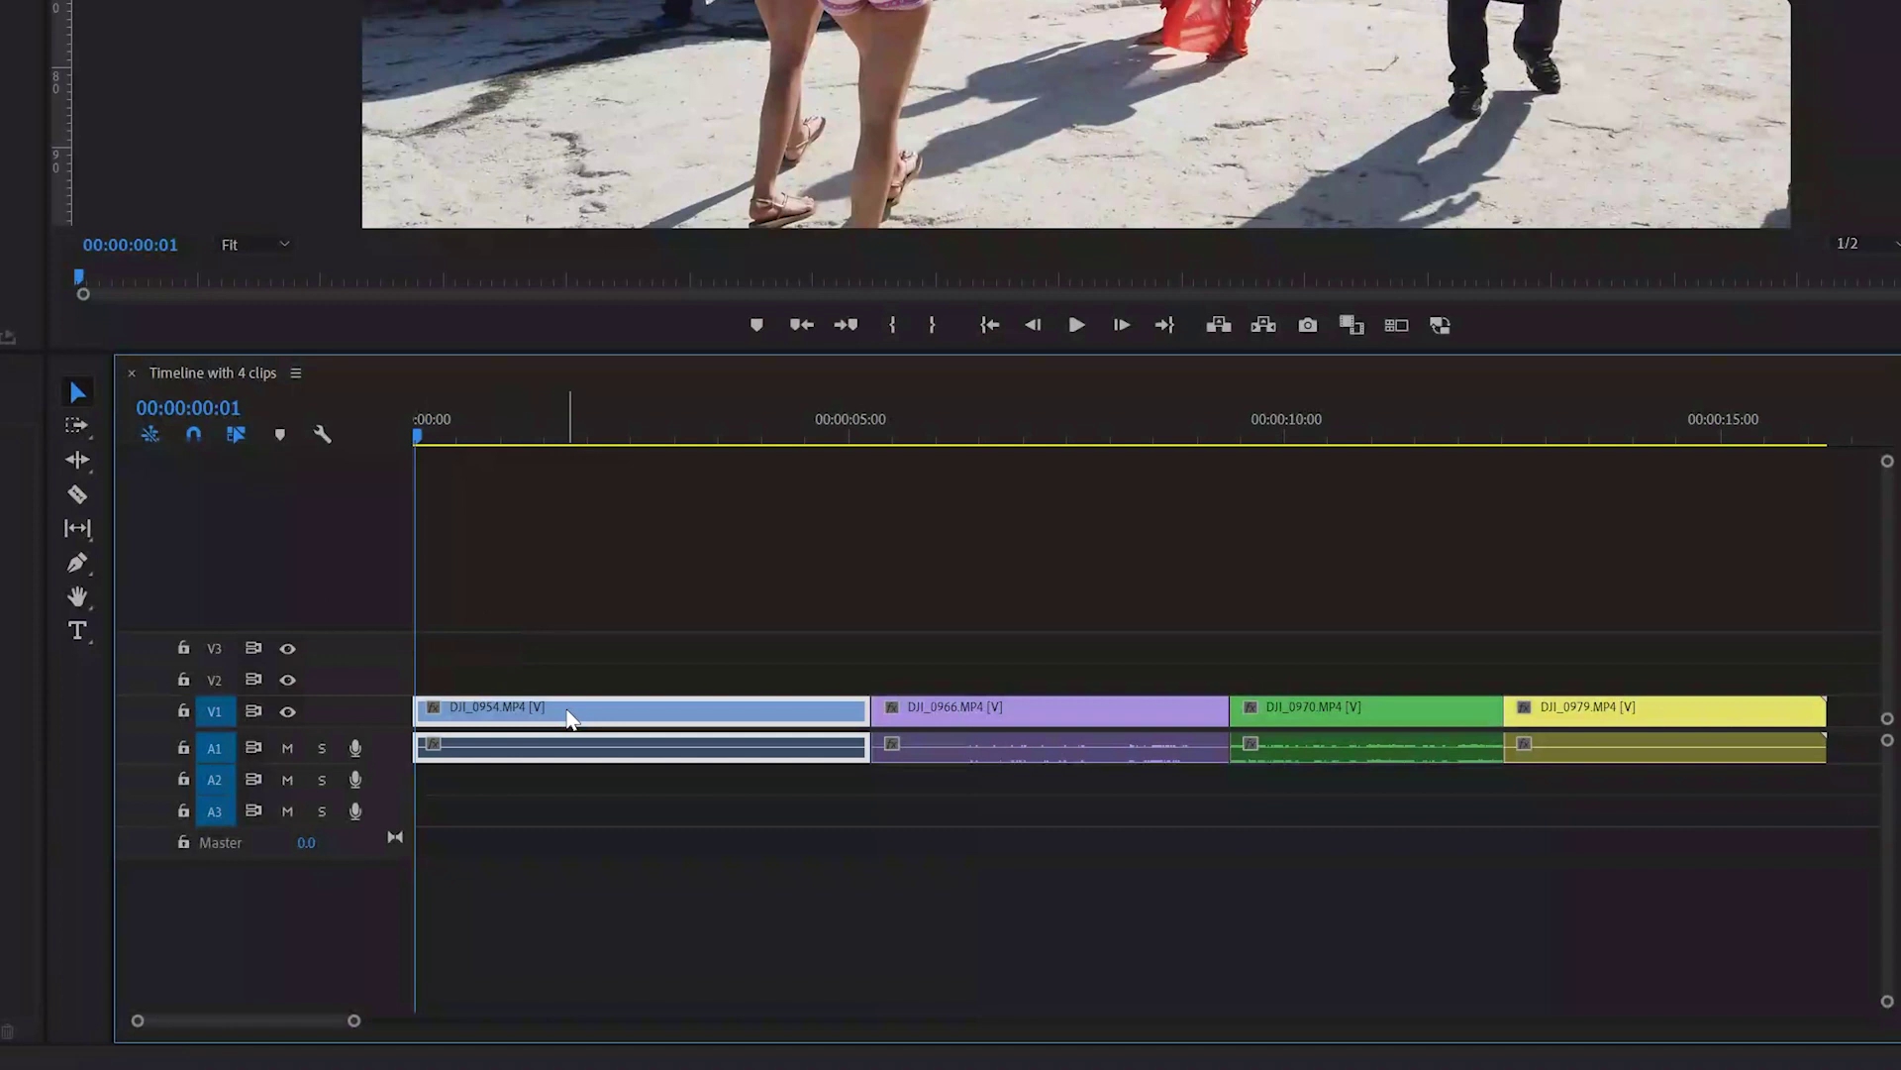
pyautogui.moveTo(570, 718); pyautogui.dragTo(1139, 747)
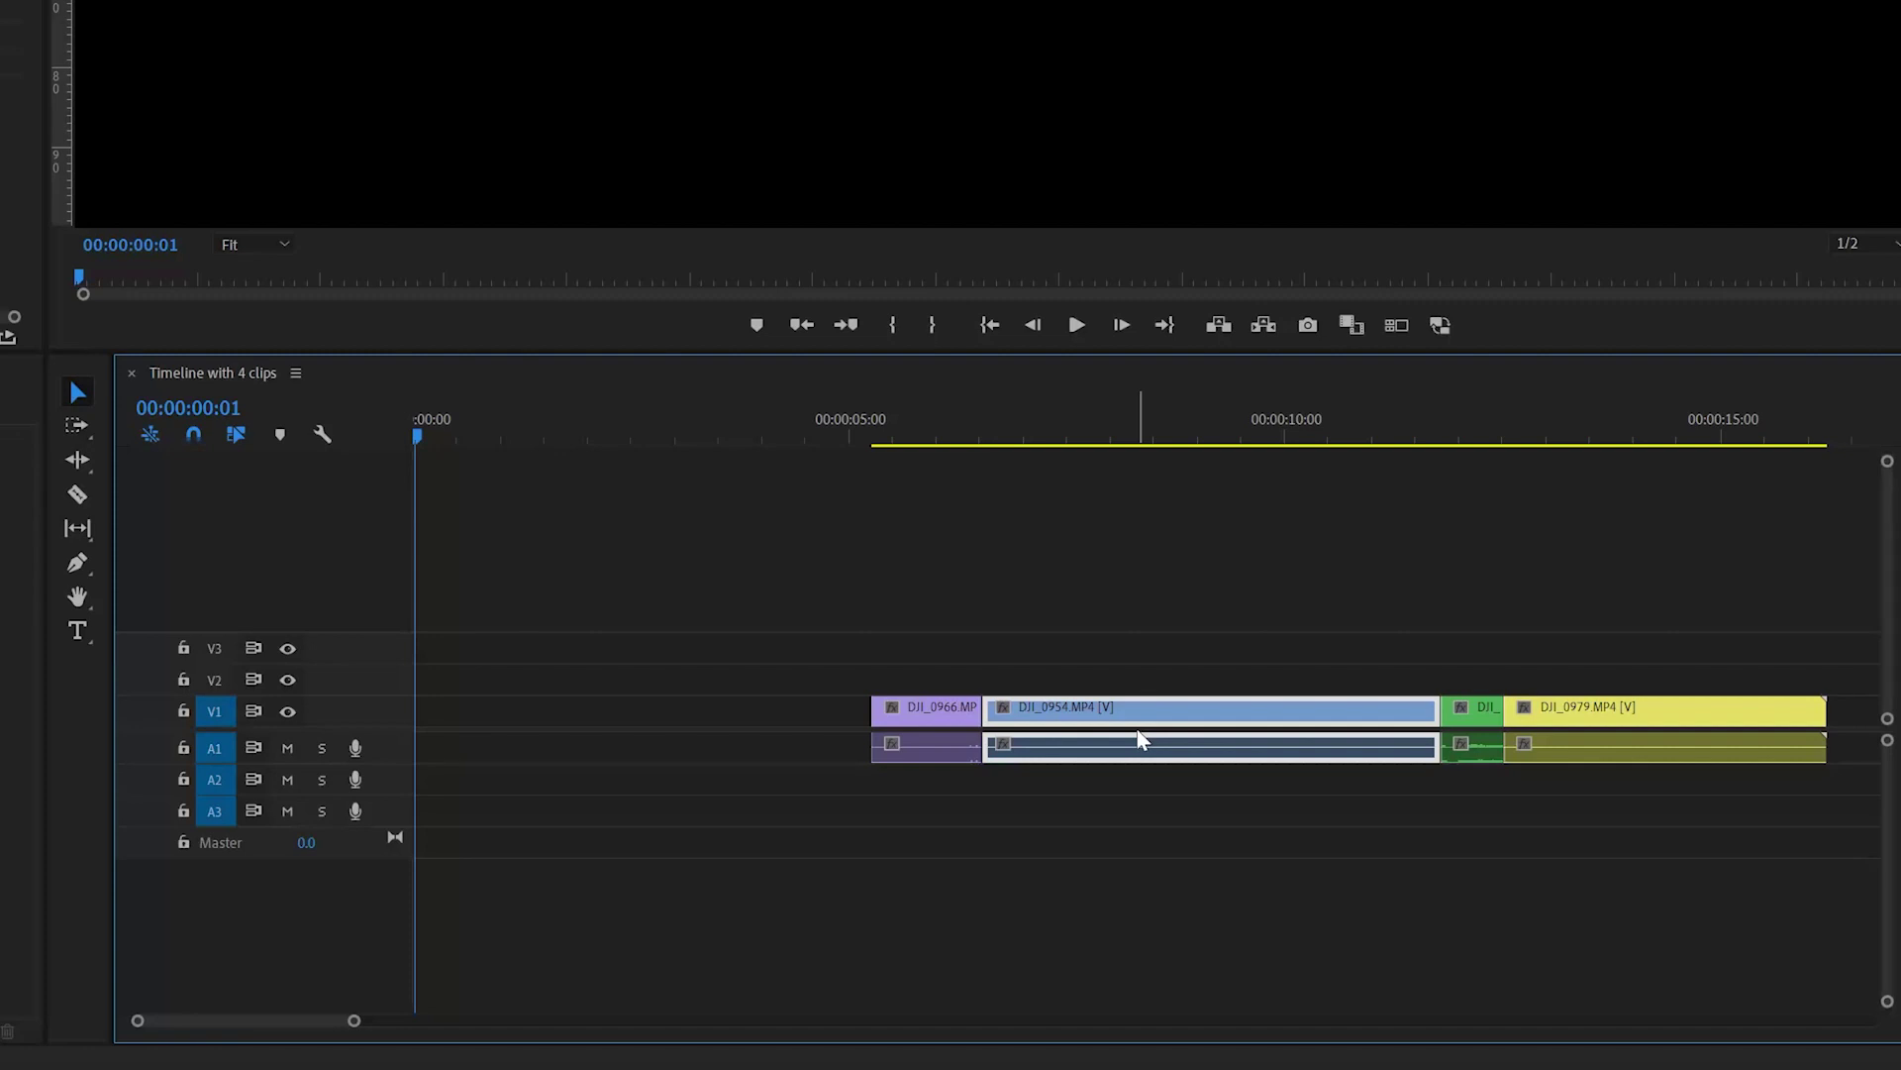
pyautogui.press('Escape')
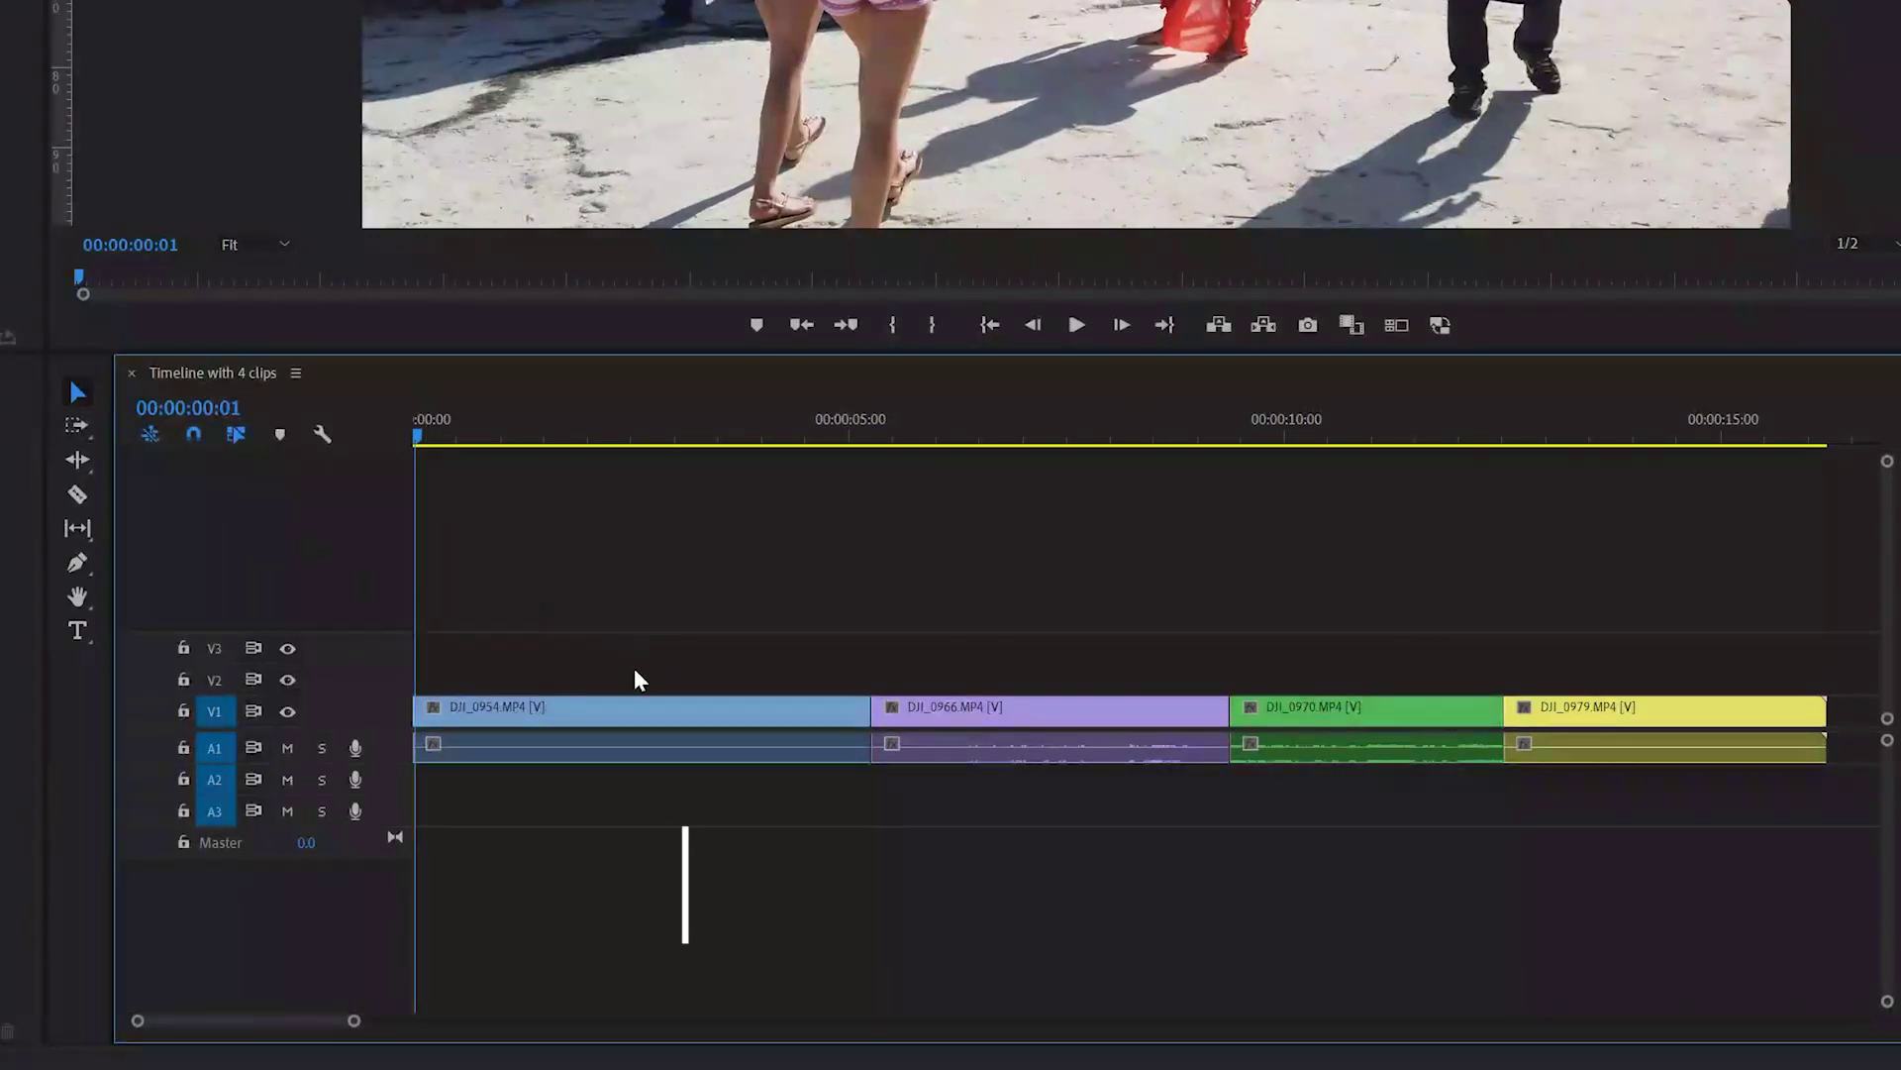
# Move DJI_0954 into the middle of DJI_0966 as a ripple insert that splits that clip, and undo the edit
pyautogui.moveTo(628, 726); pyautogui.dragTo(1182, 724)
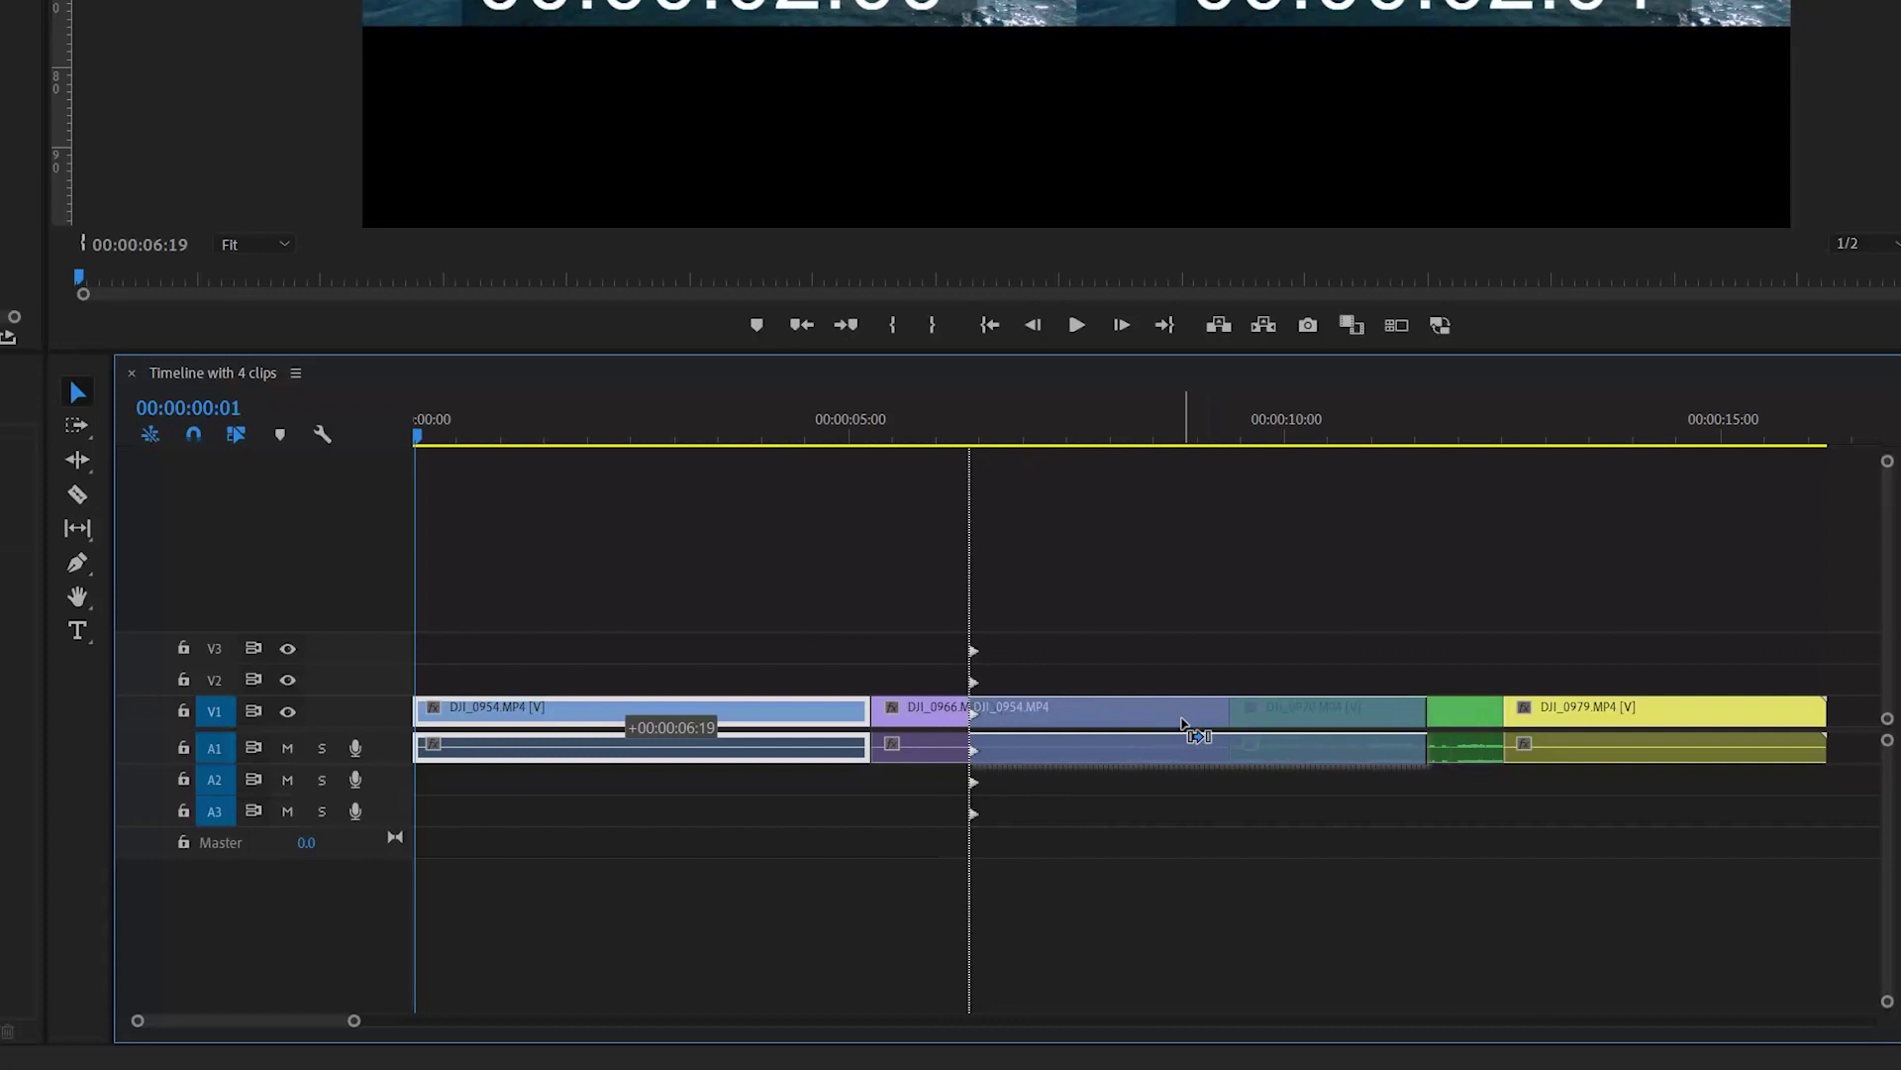
pyautogui.moveTo(1182, 724)
pyautogui.mouseDown()
pyautogui.moveTo(1232, 724)
pyautogui.moveTo(1206, 722)
pyautogui.mouseUp()
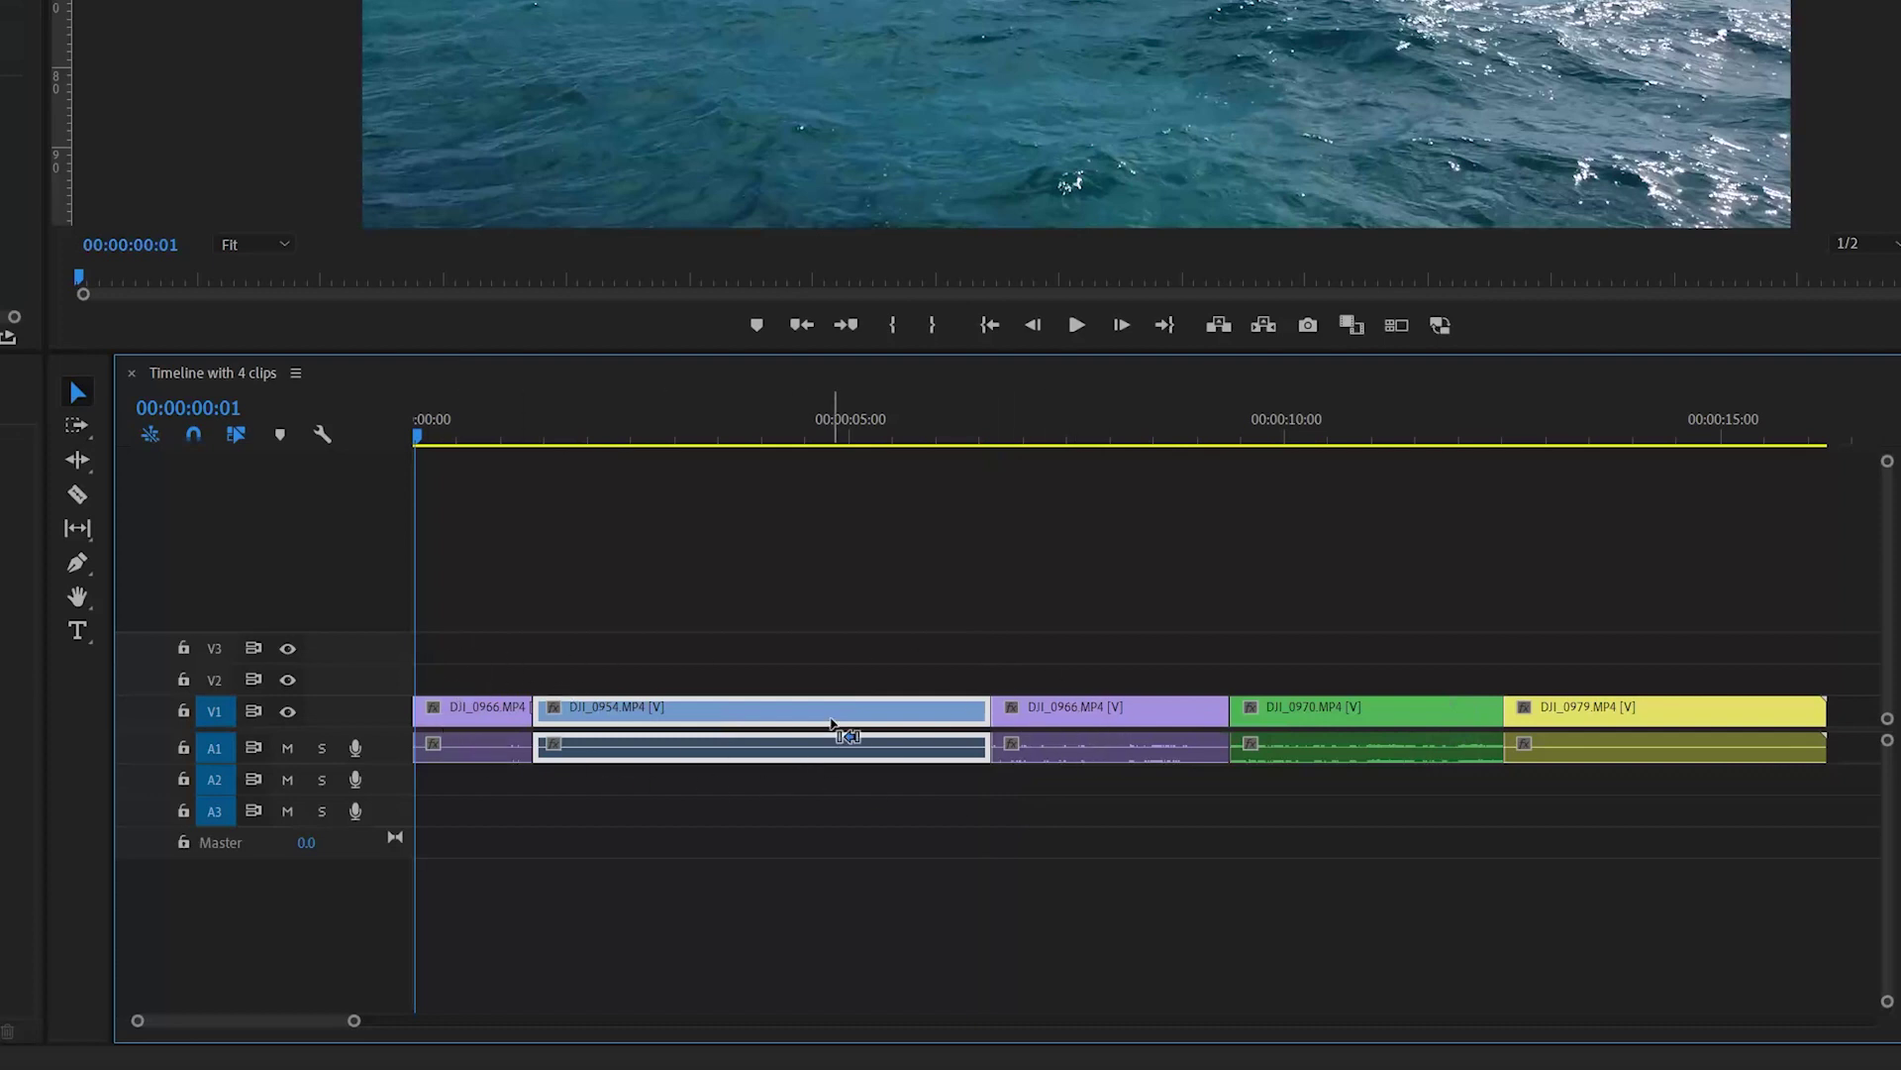
pyautogui.hotkey('ctrl', 'z')
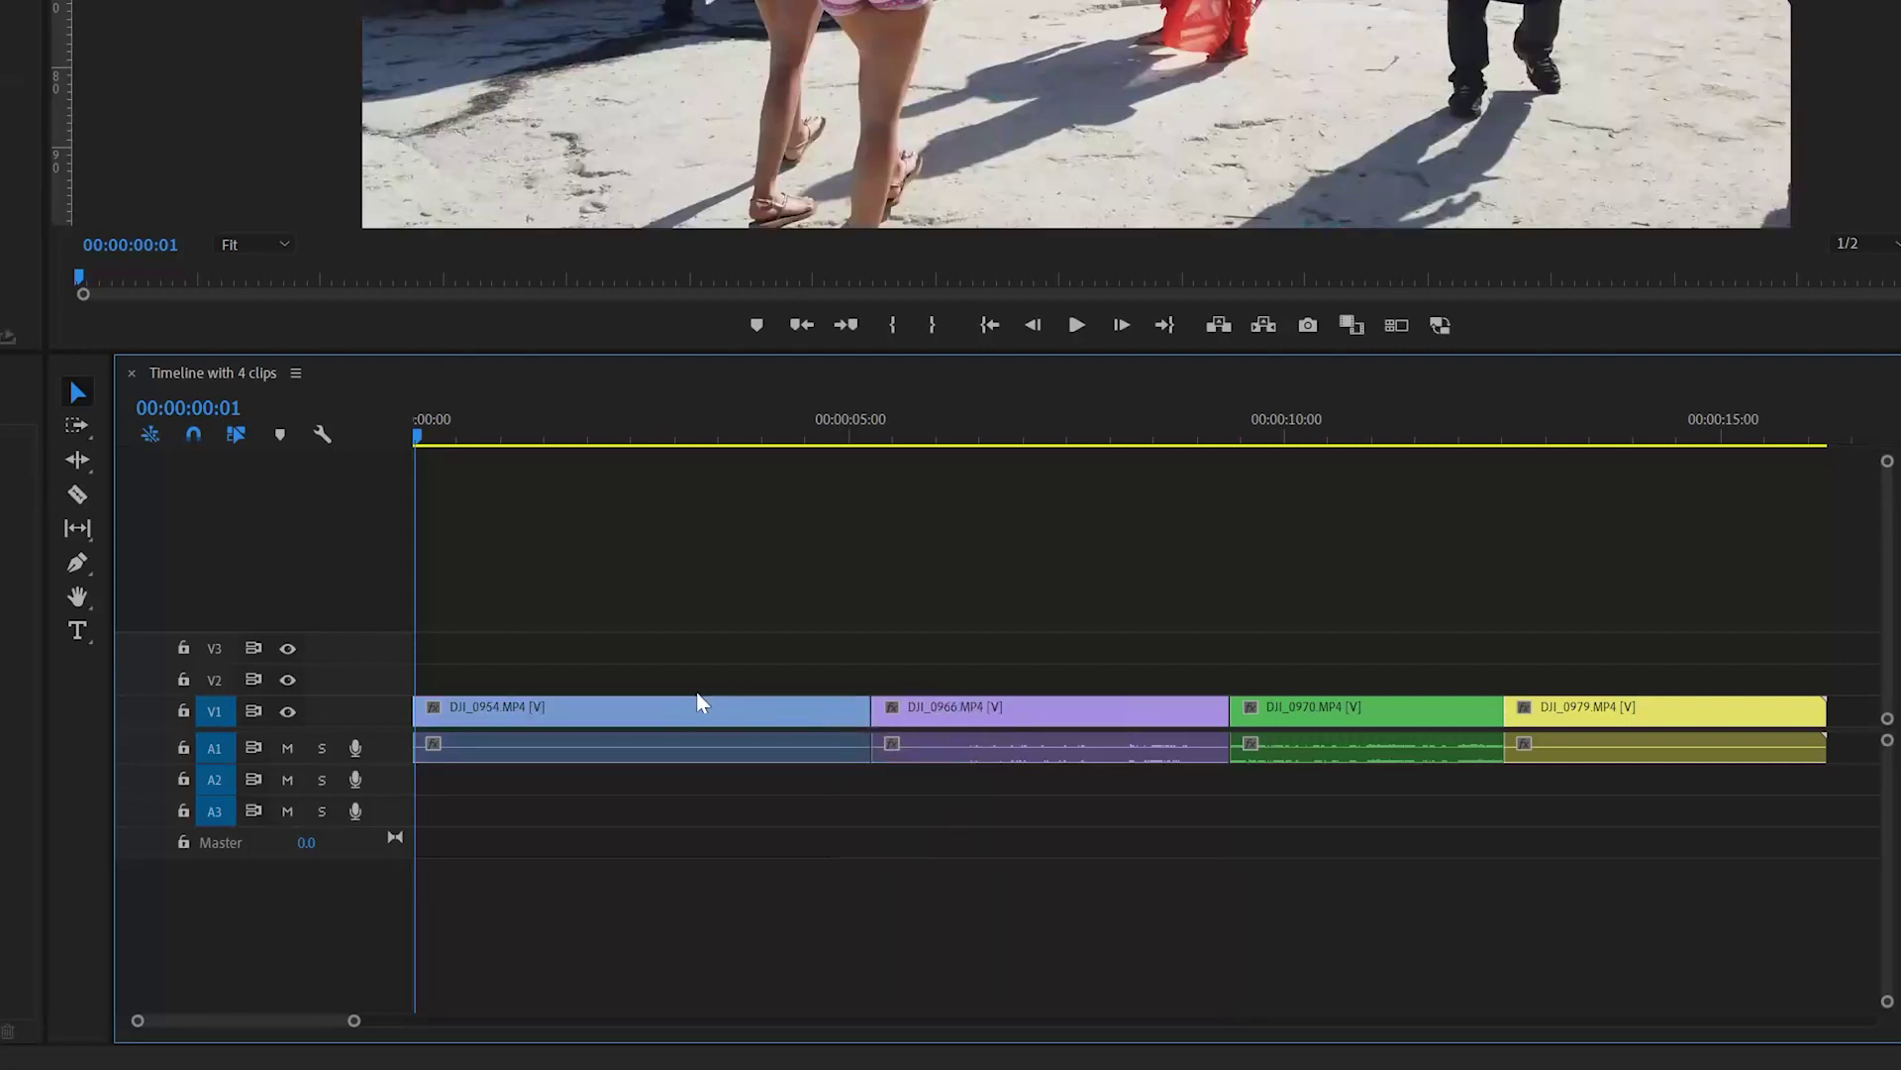
# Insert DJI_0954 between DJI_0966 and DJI_0970, offset by 00:00:09:19 with its original gap left open, and undo the edit
pyautogui.click(662, 722)
pyautogui.moveTo(662, 722); pyautogui.dragTo(1482, 754)
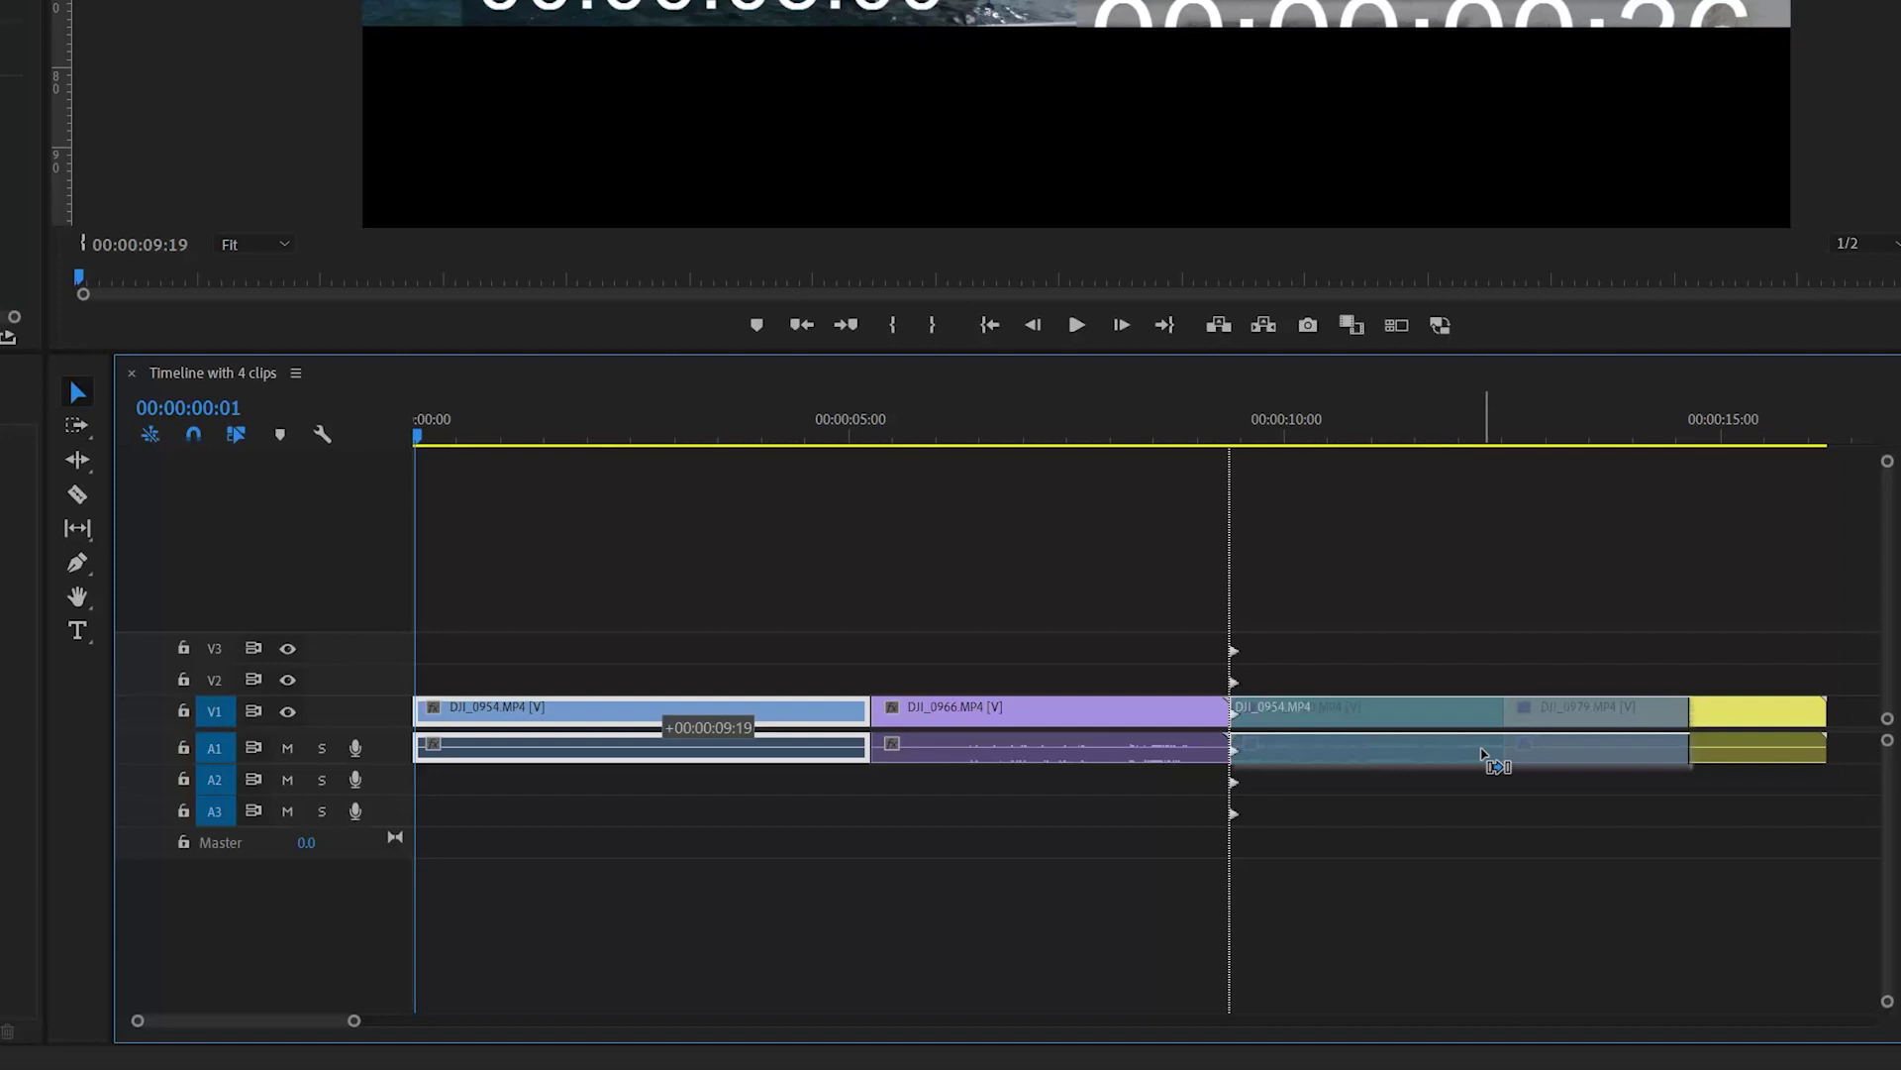
pyautogui.moveTo(1483, 754); pyautogui.dragTo(1486, 758)
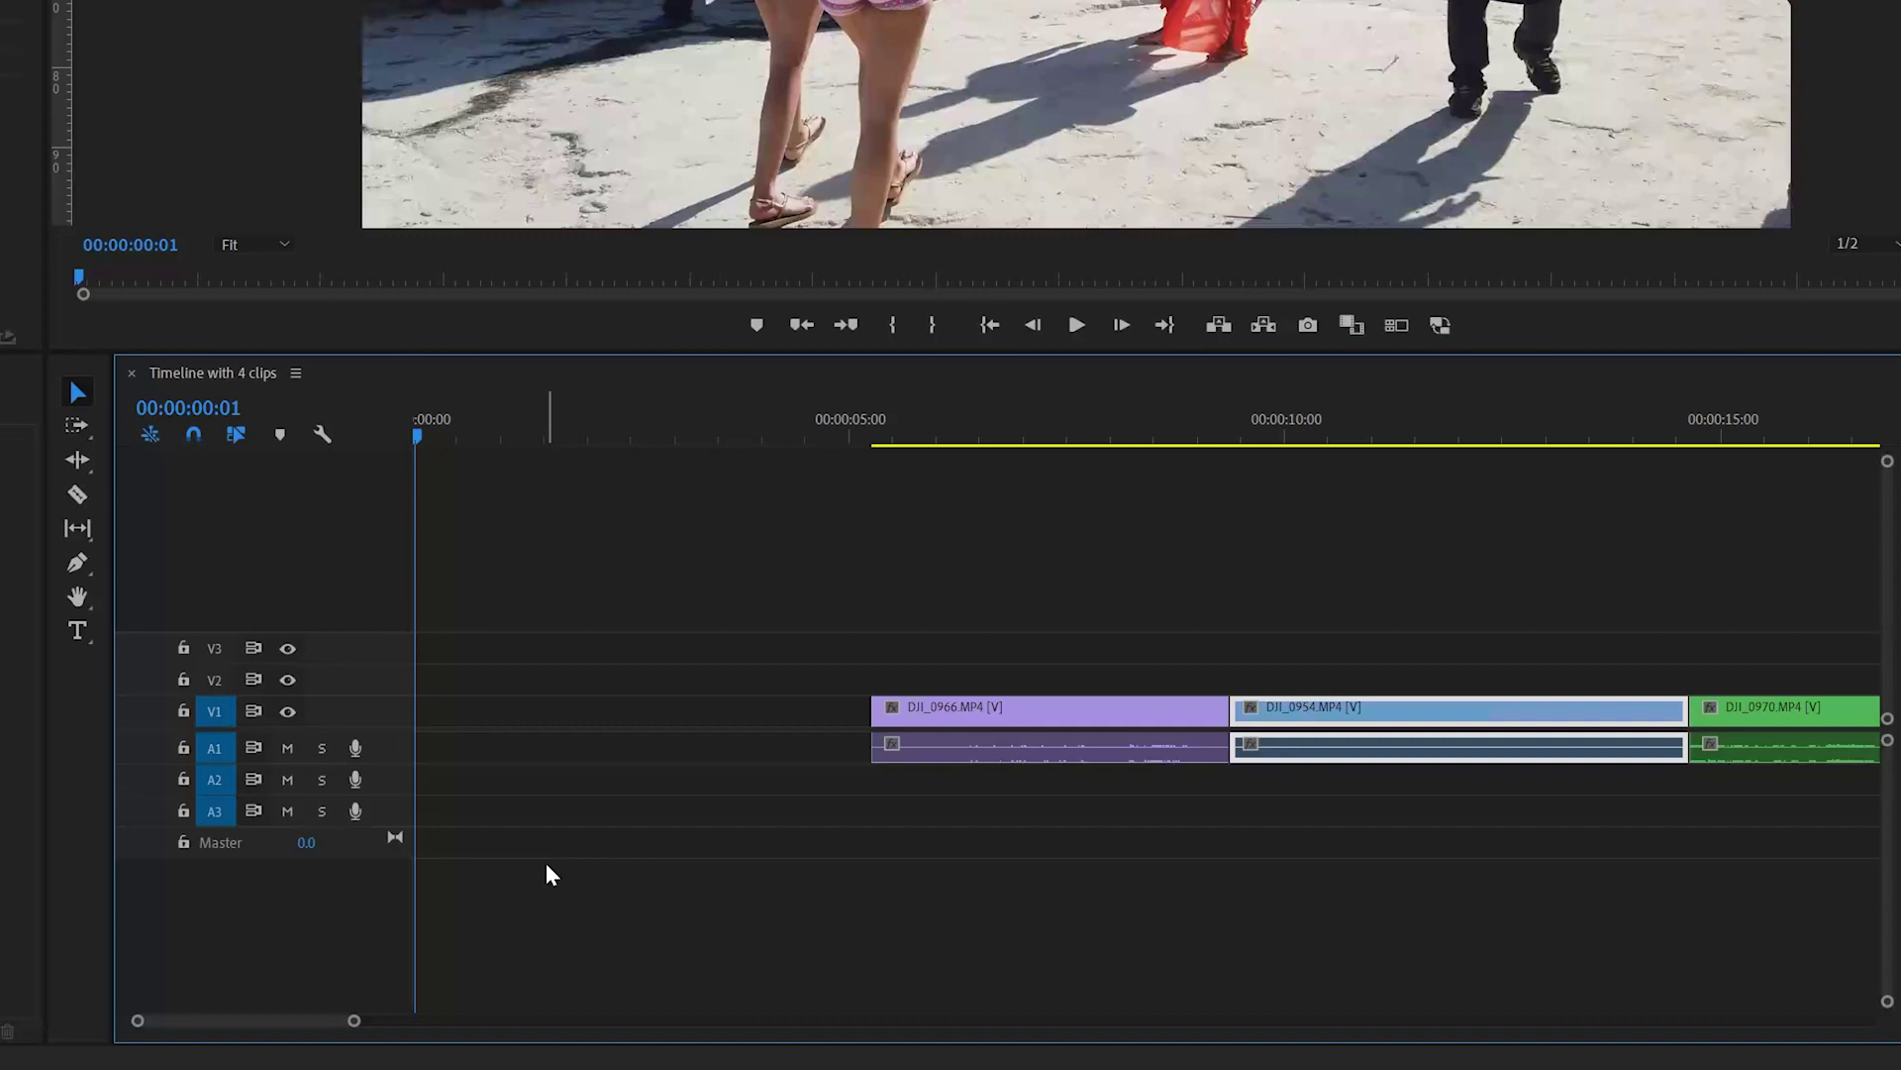
pyautogui.hotkey('ctrl', 'z')
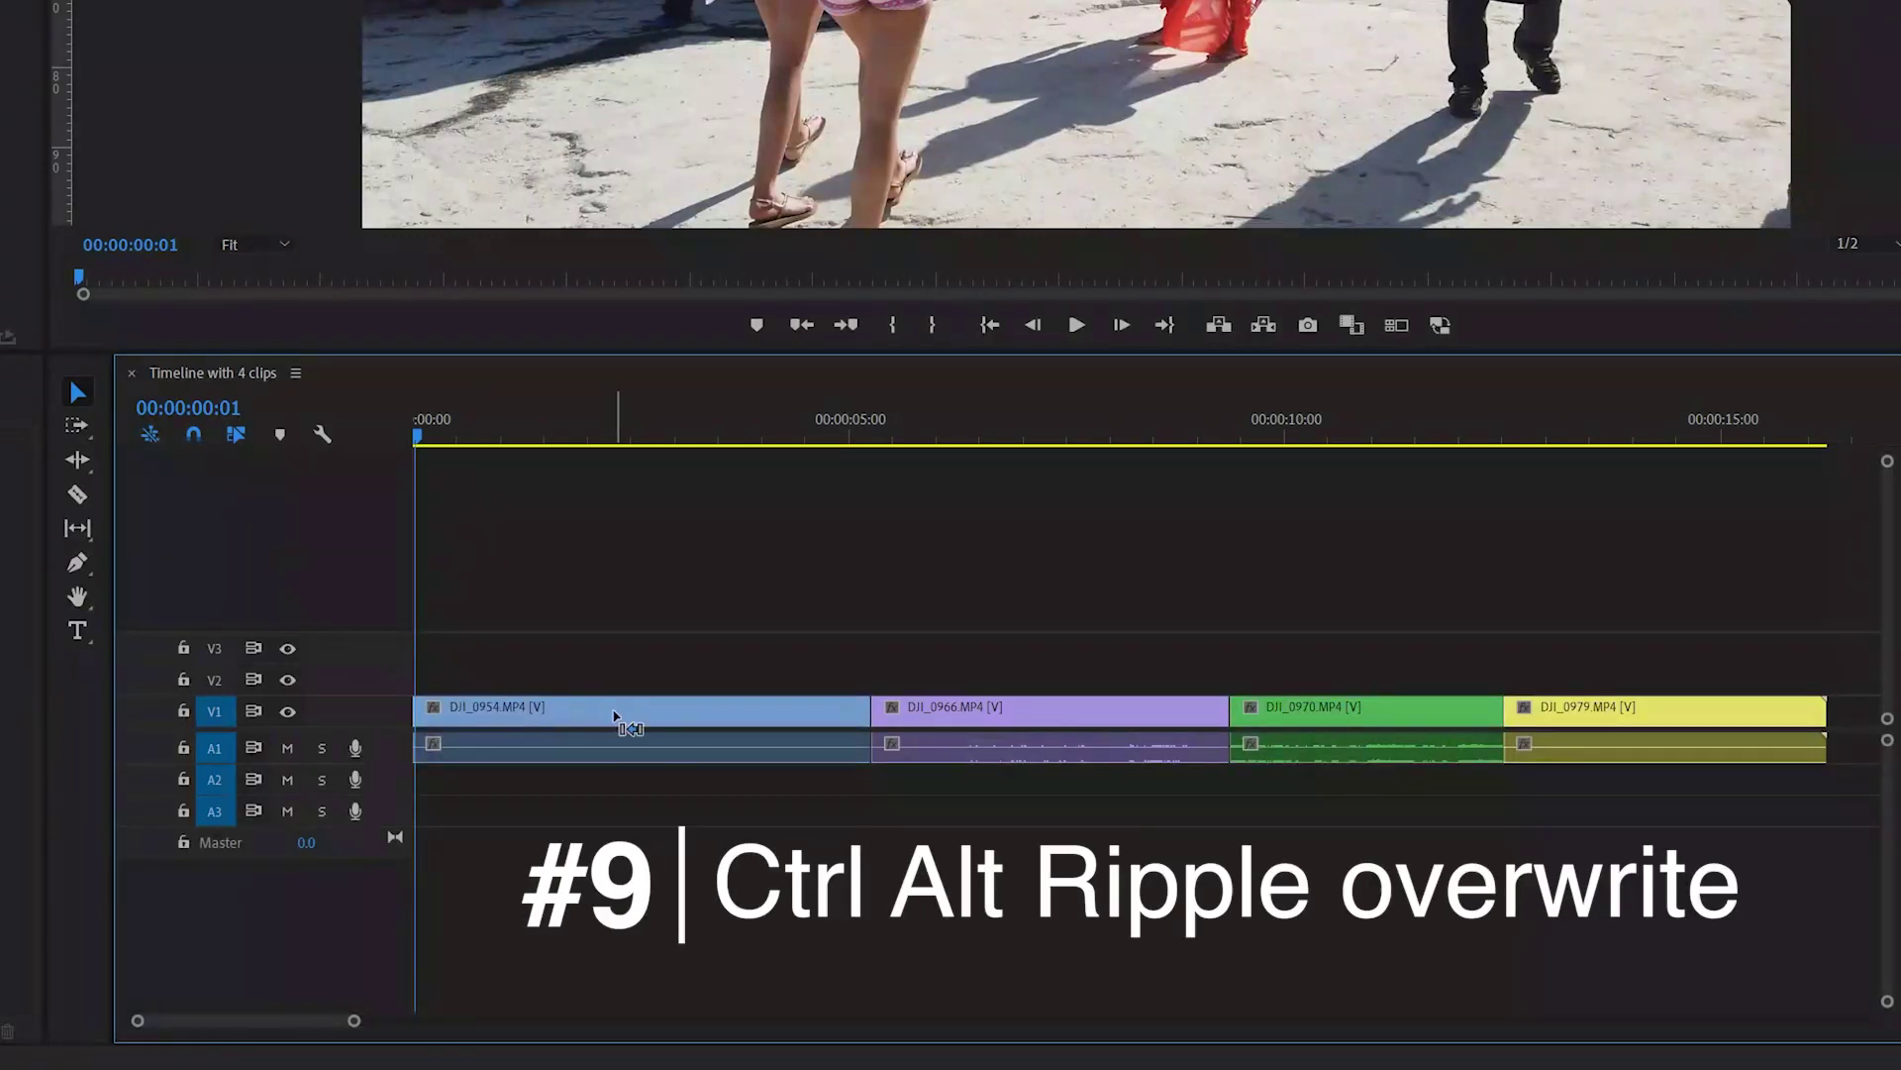
# Ripple-overwrite parts of DJI_0966 and DJI_0970 with DJI_0954, undo it, and try the same move once more
pyautogui.moveTo(615, 716); pyautogui.dragTo(1178, 715)
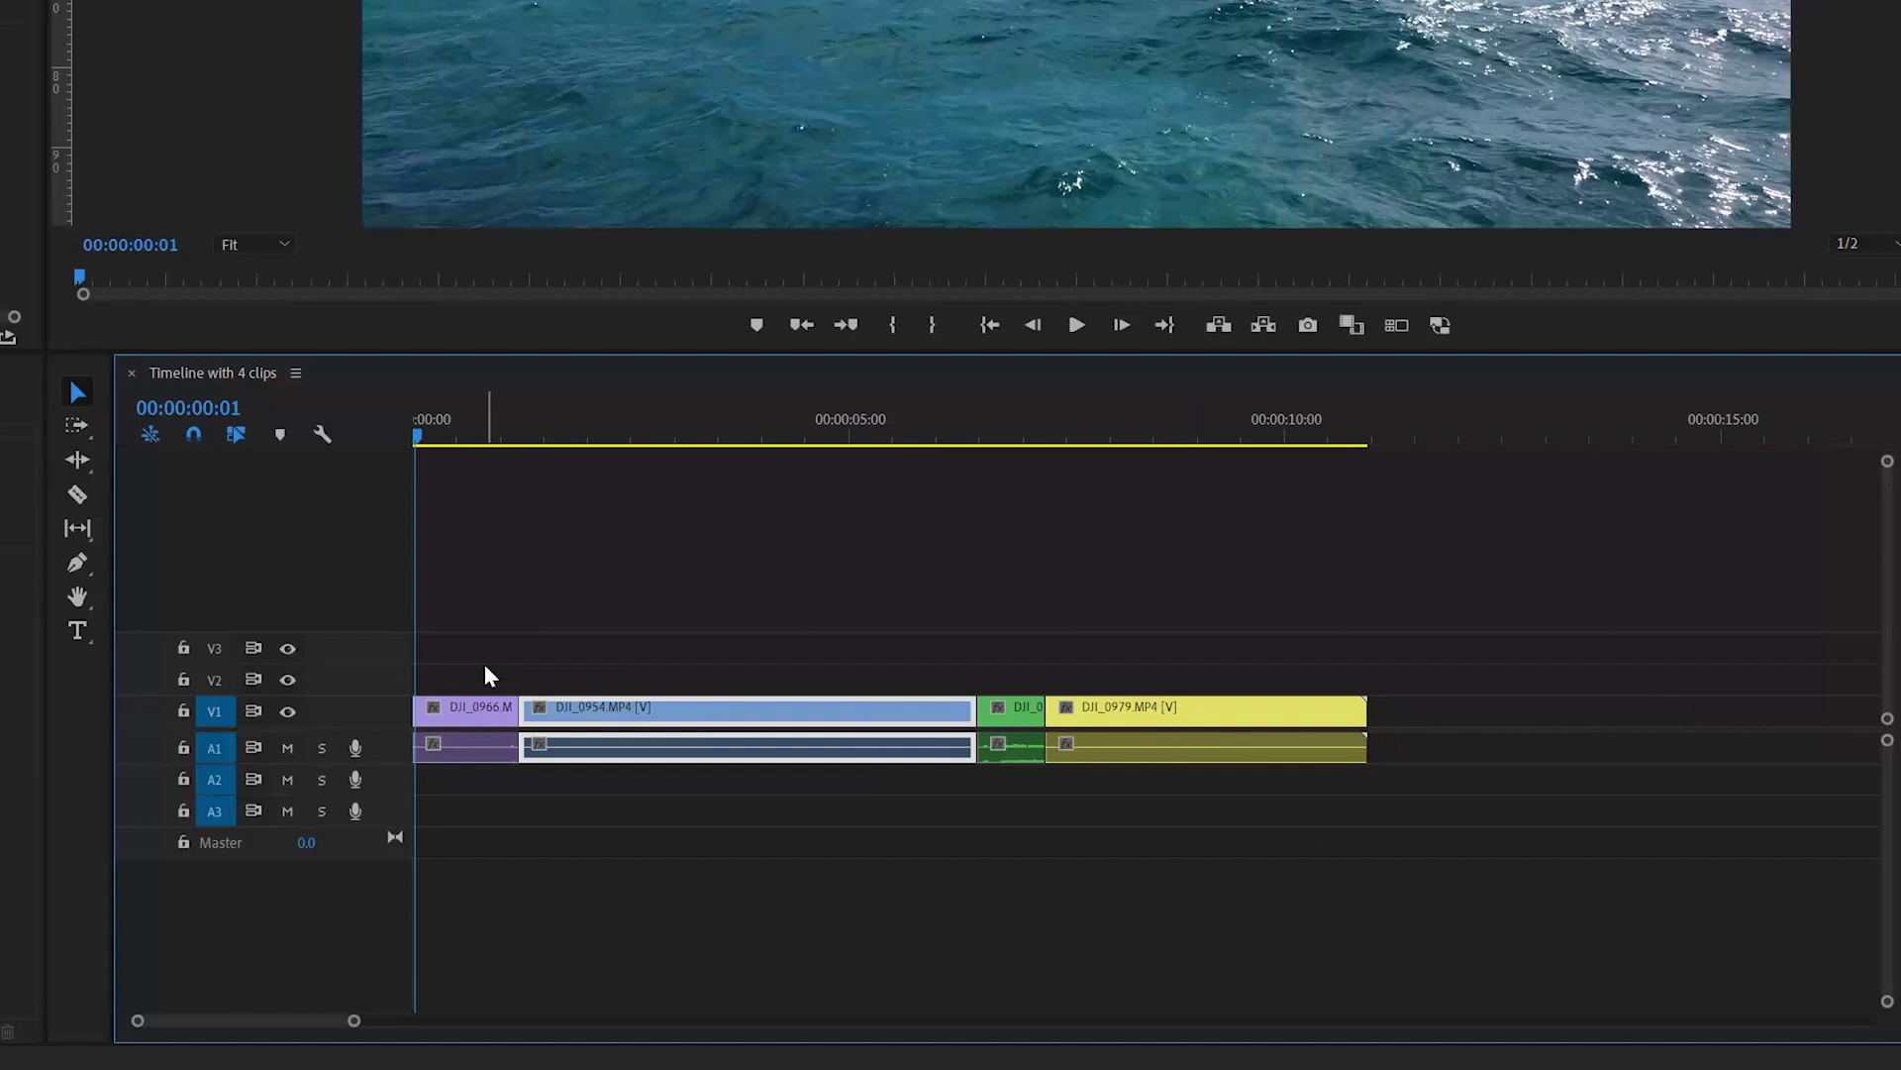
pyautogui.hotkey('ctrl', 'z')
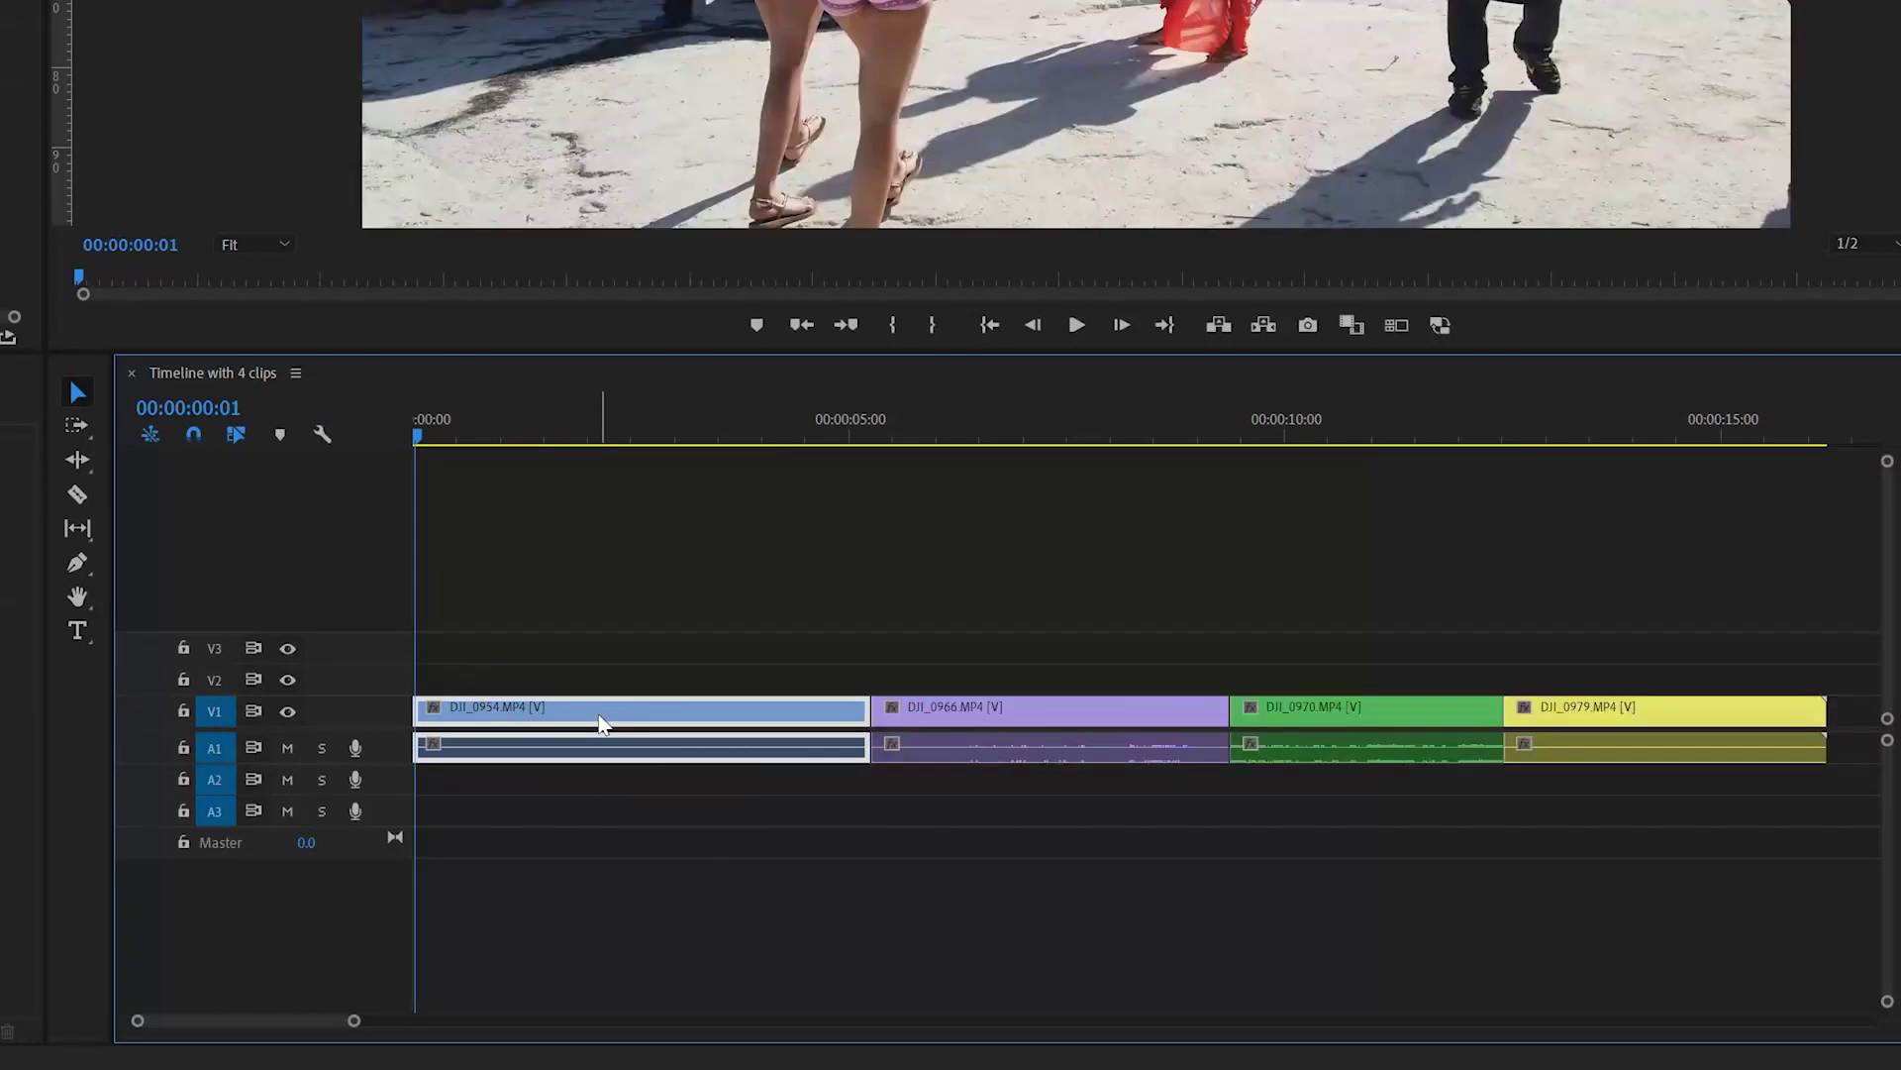
pyautogui.moveTo(599, 717); pyautogui.dragTo(1155, 720)
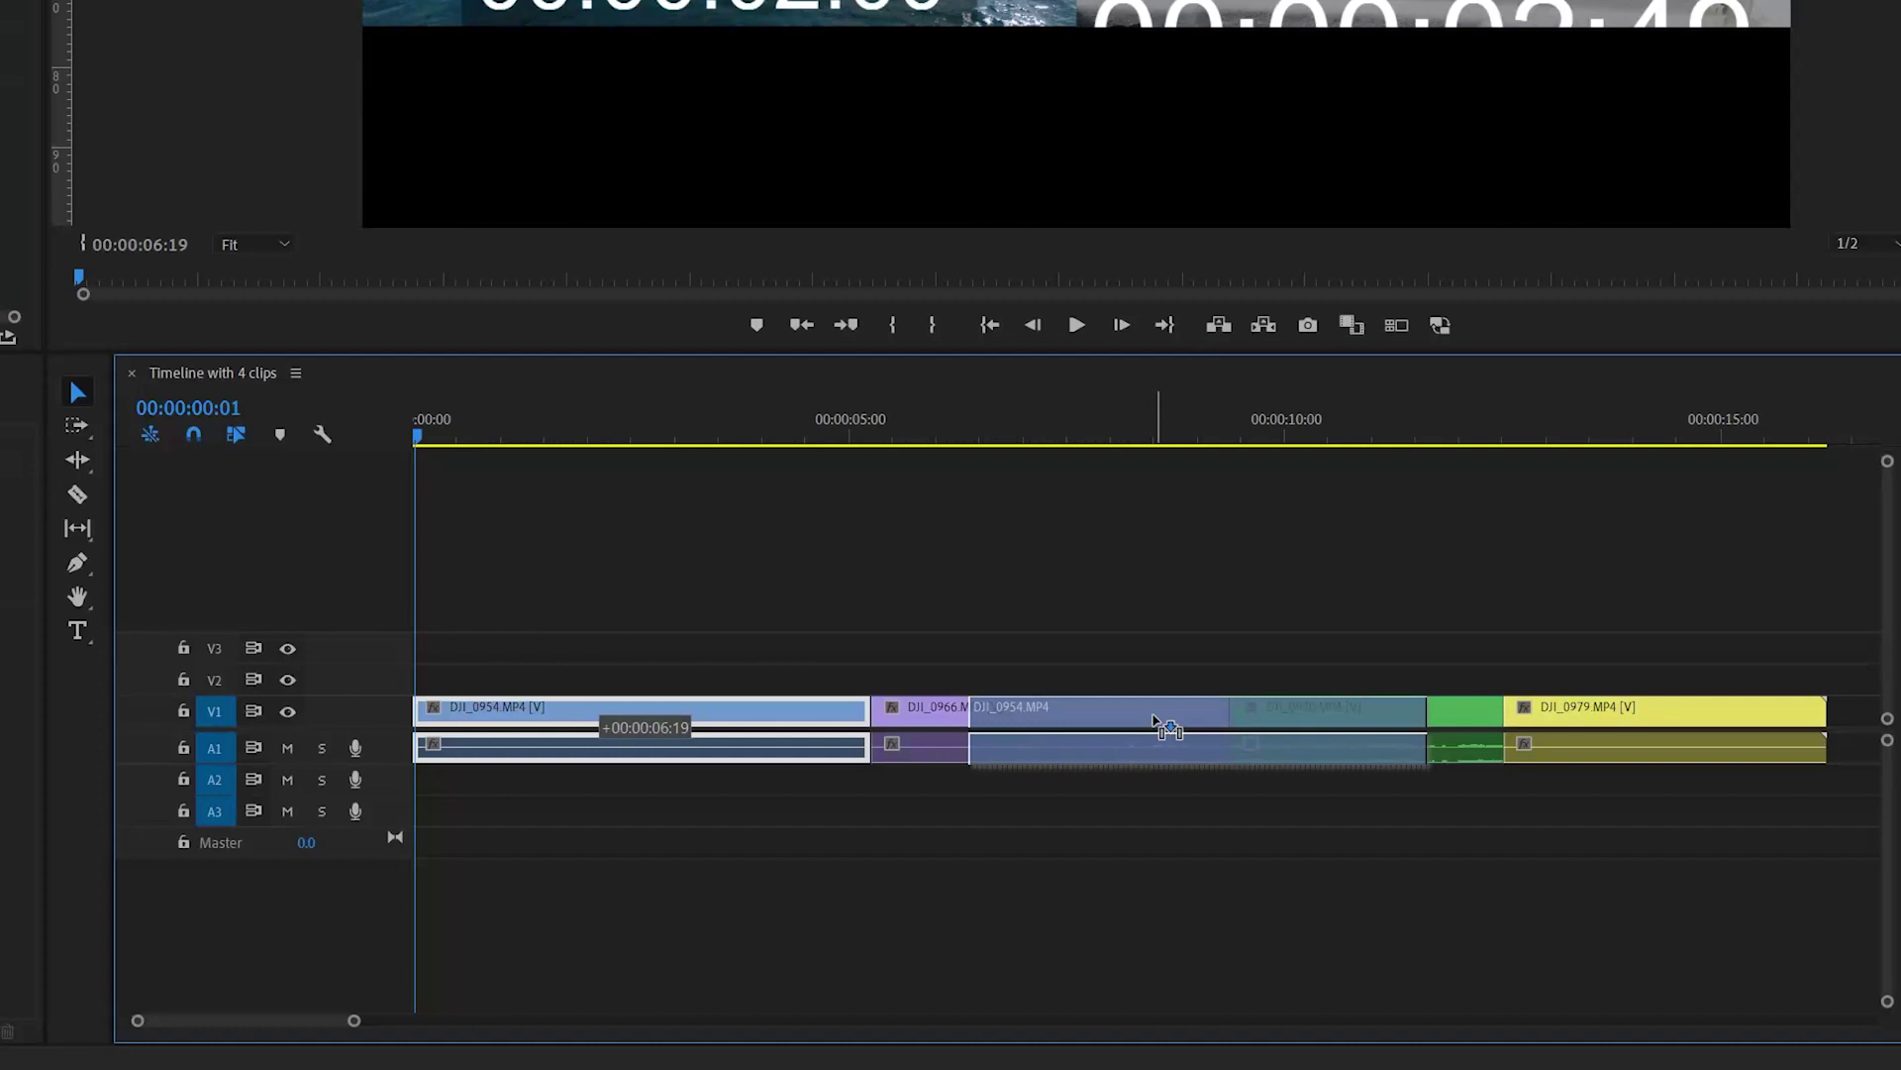
pyautogui.moveTo(1155, 720); pyautogui.dragTo(1164, 725)
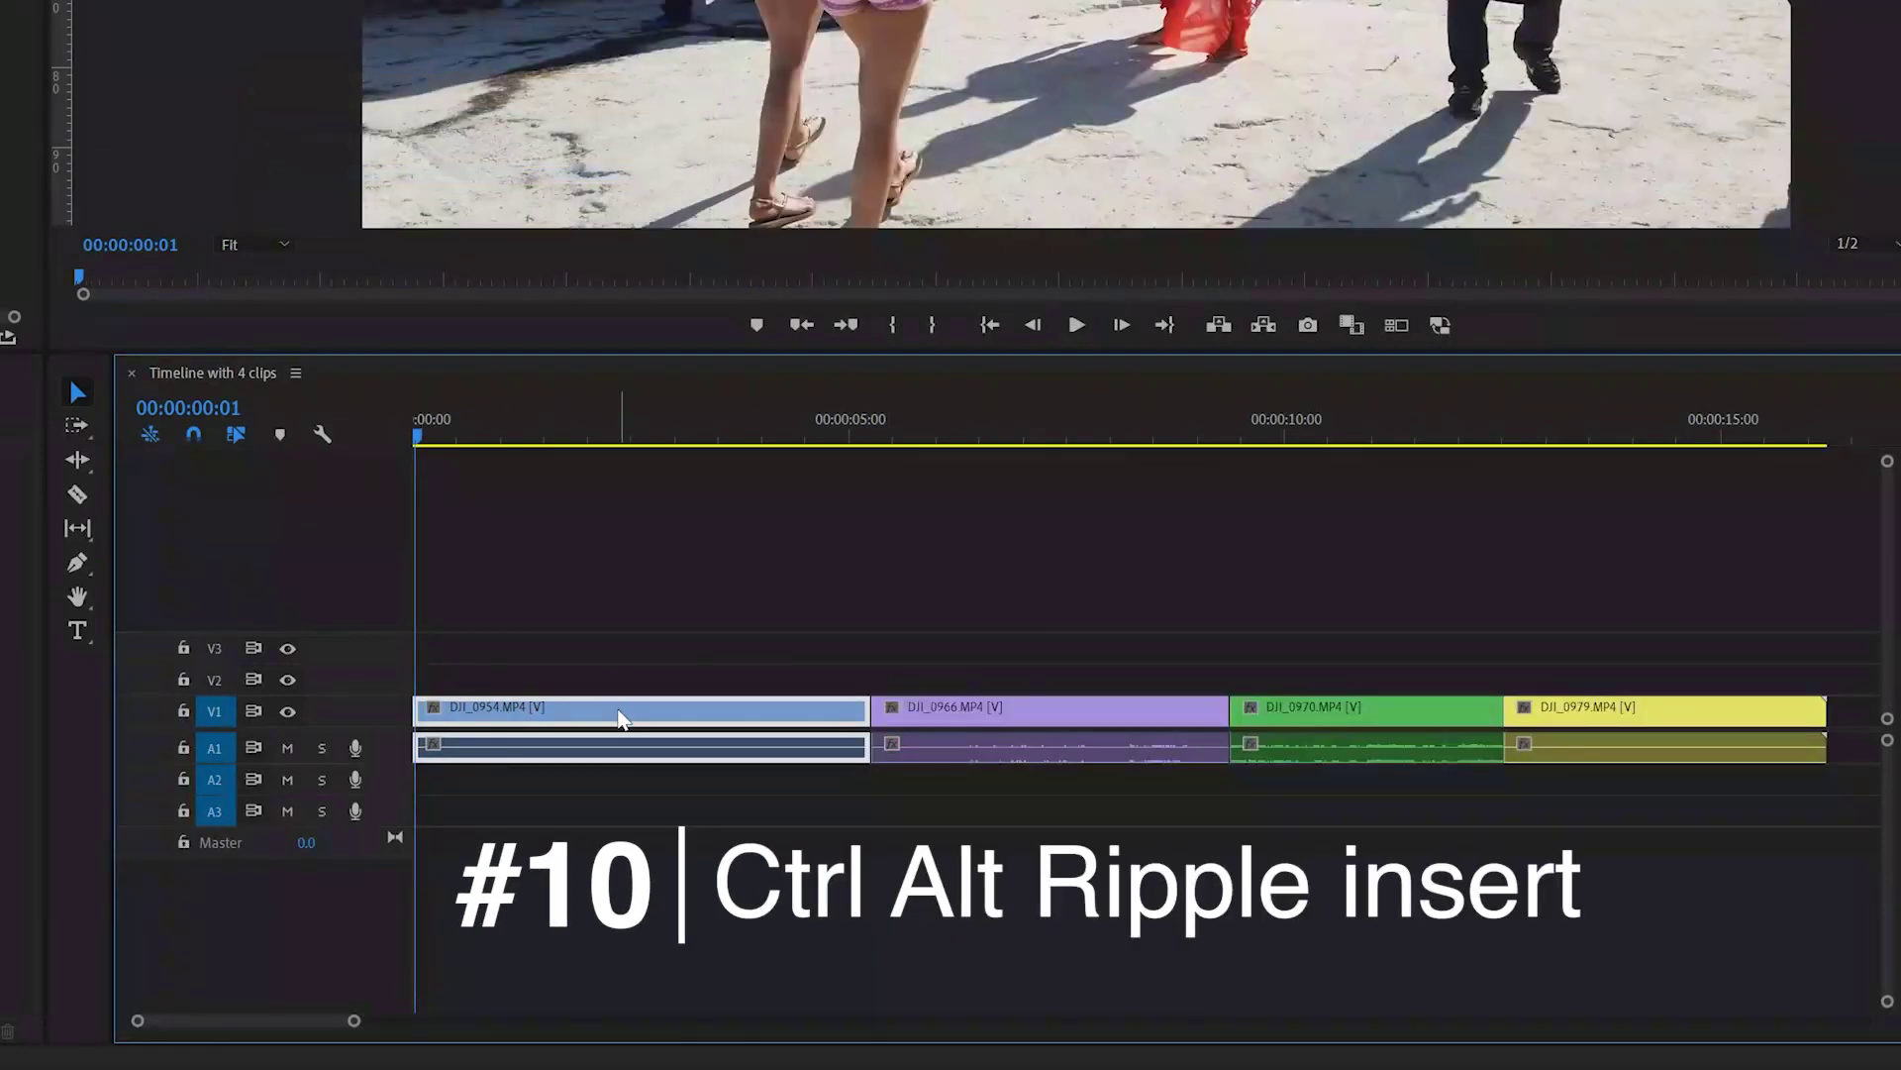
# Move DJI_0954 between DJI_0966 and DJI_0970 with a ripple insert, and swap DJI_0966 back behind it the same way
pyautogui.moveTo(626, 720); pyautogui.dragTo(1435, 745)
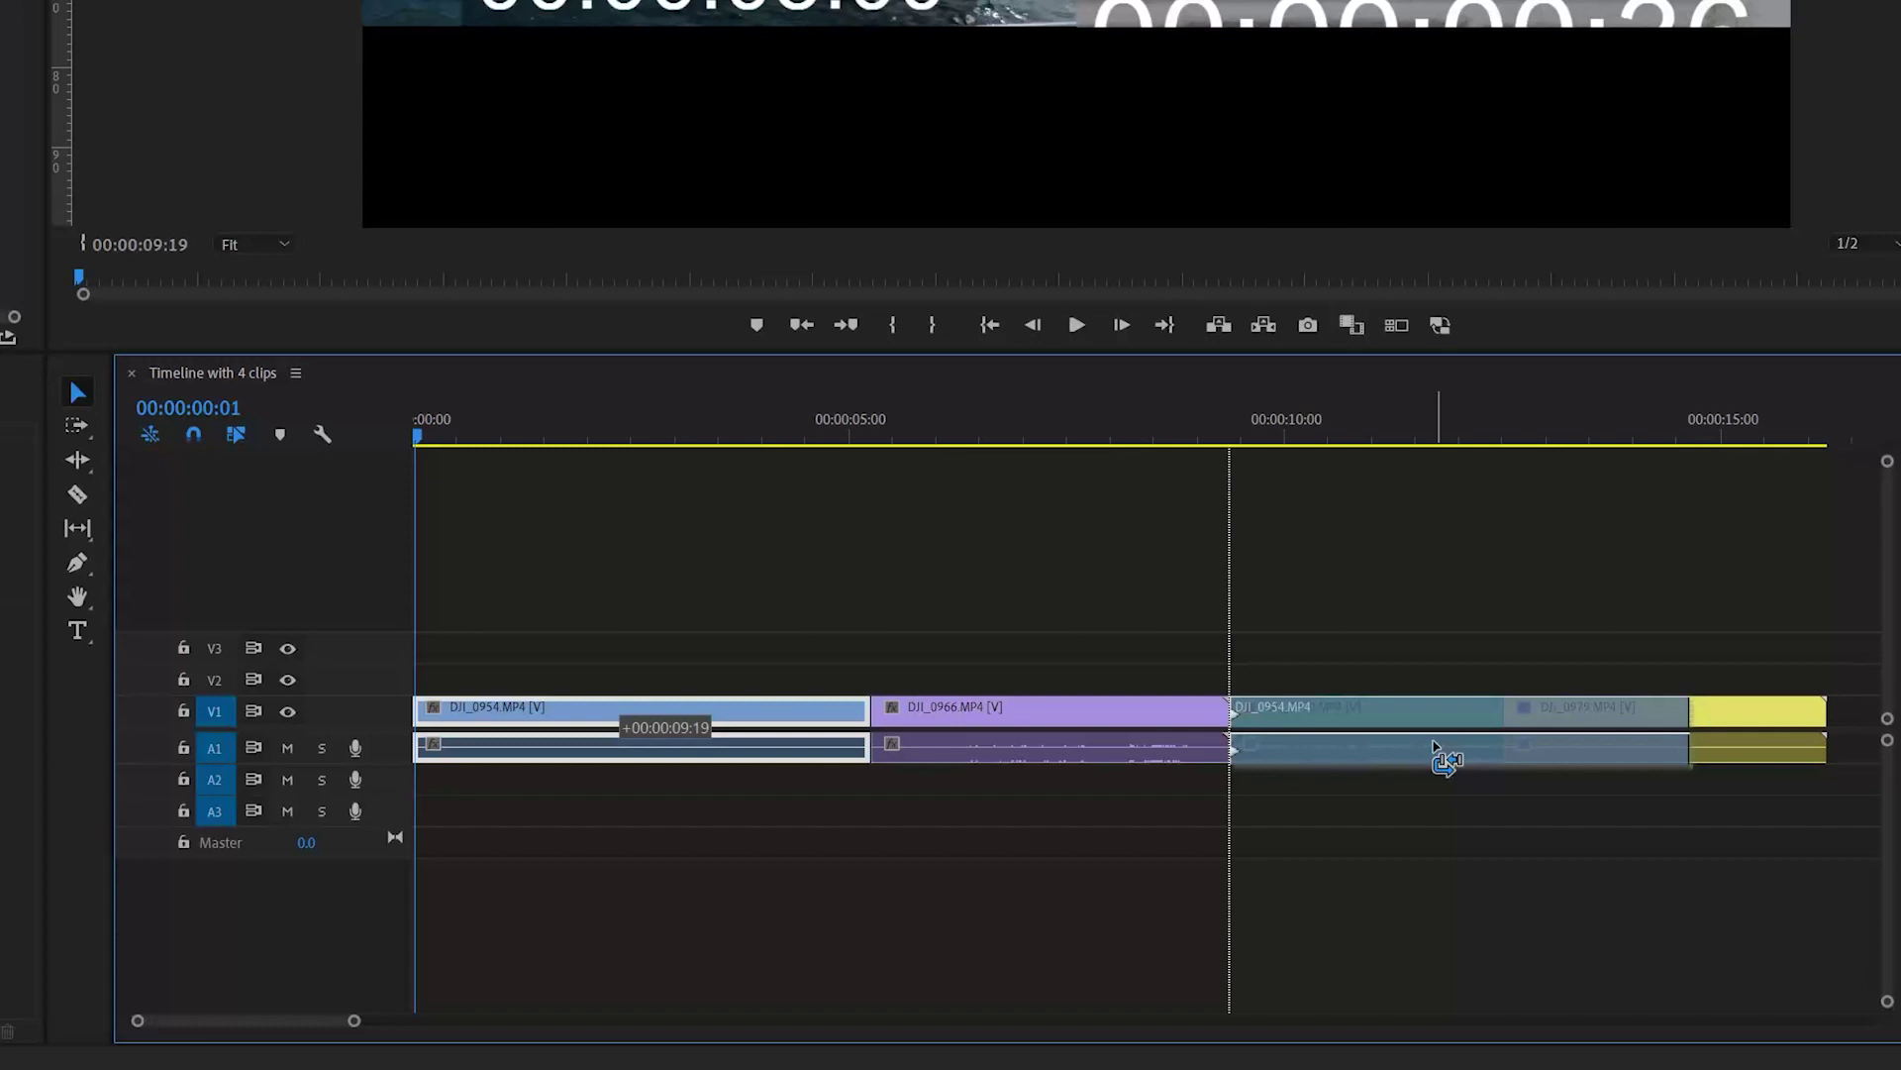
pyautogui.moveTo(1435, 745)
pyautogui.mouseDown()
pyautogui.moveTo(1318, 747)
pyautogui.moveTo(1430, 741)
pyautogui.mouseUp()
pyautogui.moveTo(1430, 741); pyautogui.dragTo(1430, 742)
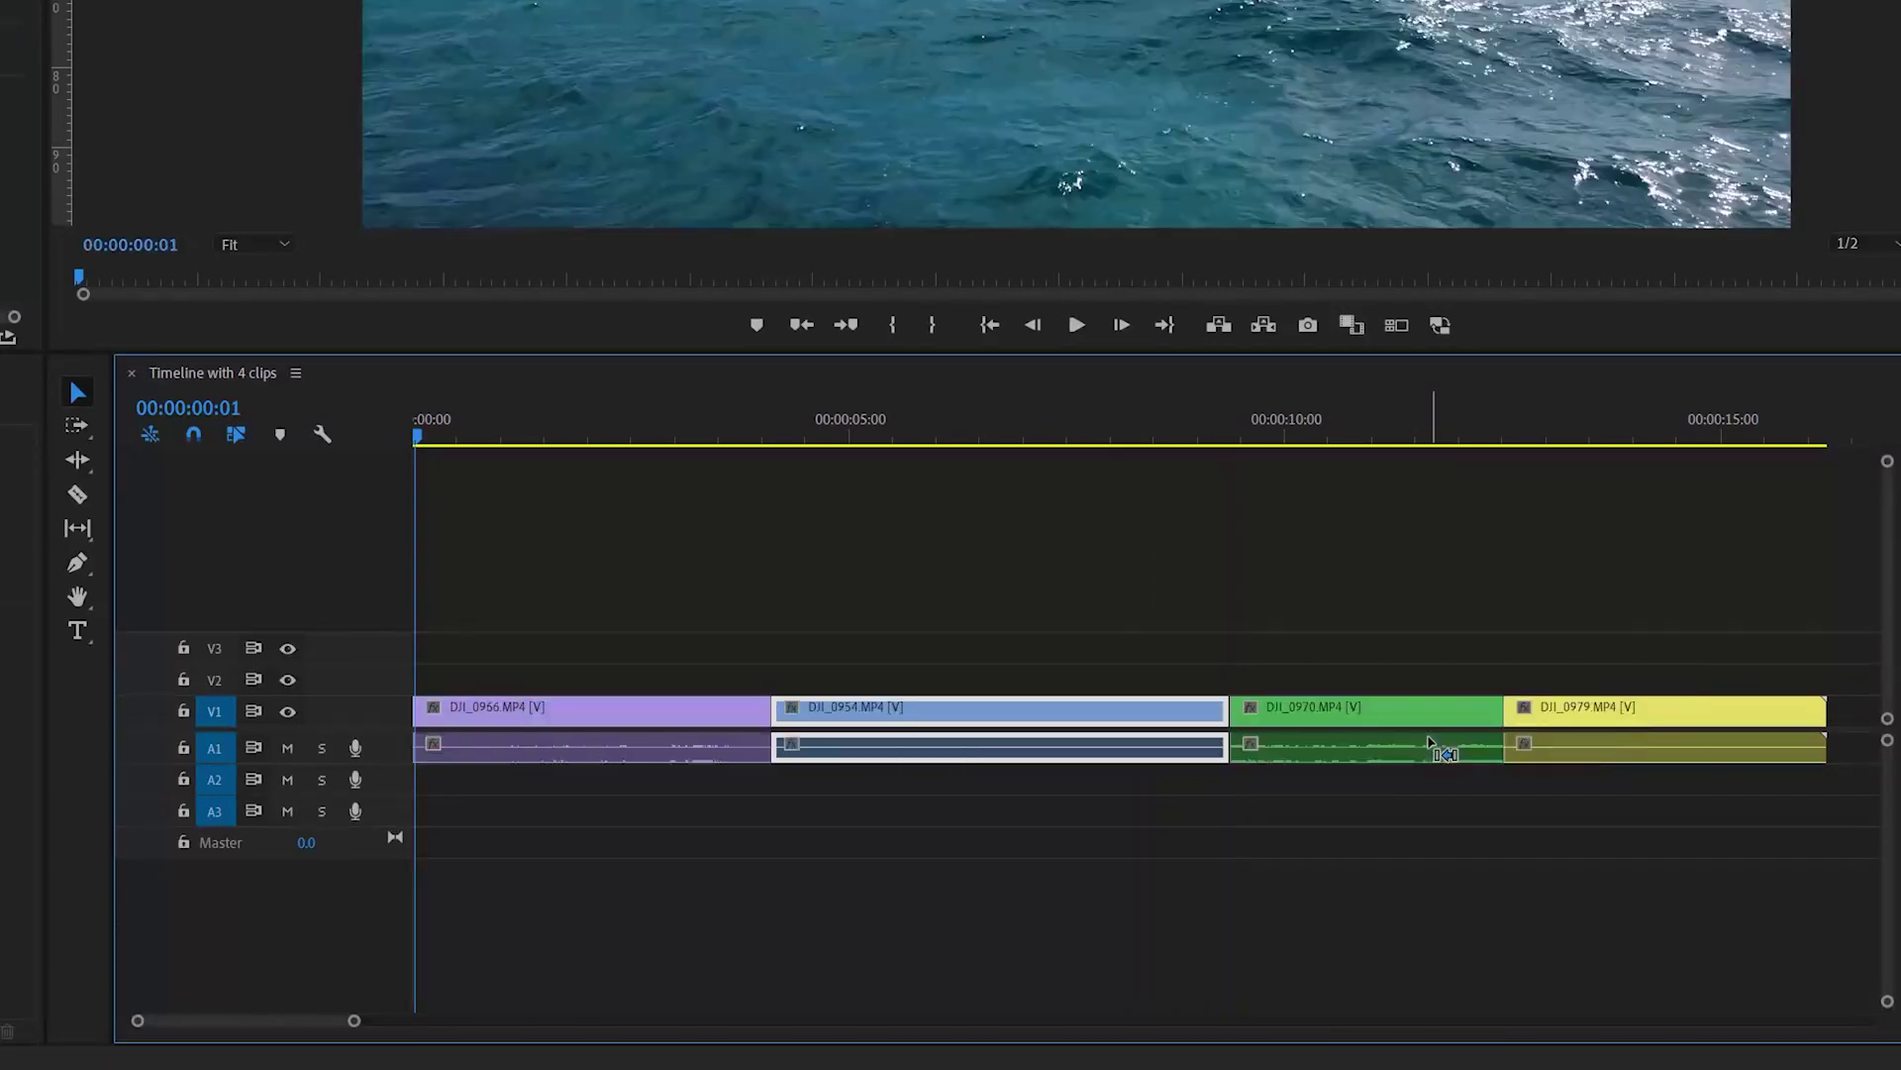
pyautogui.click(602, 719)
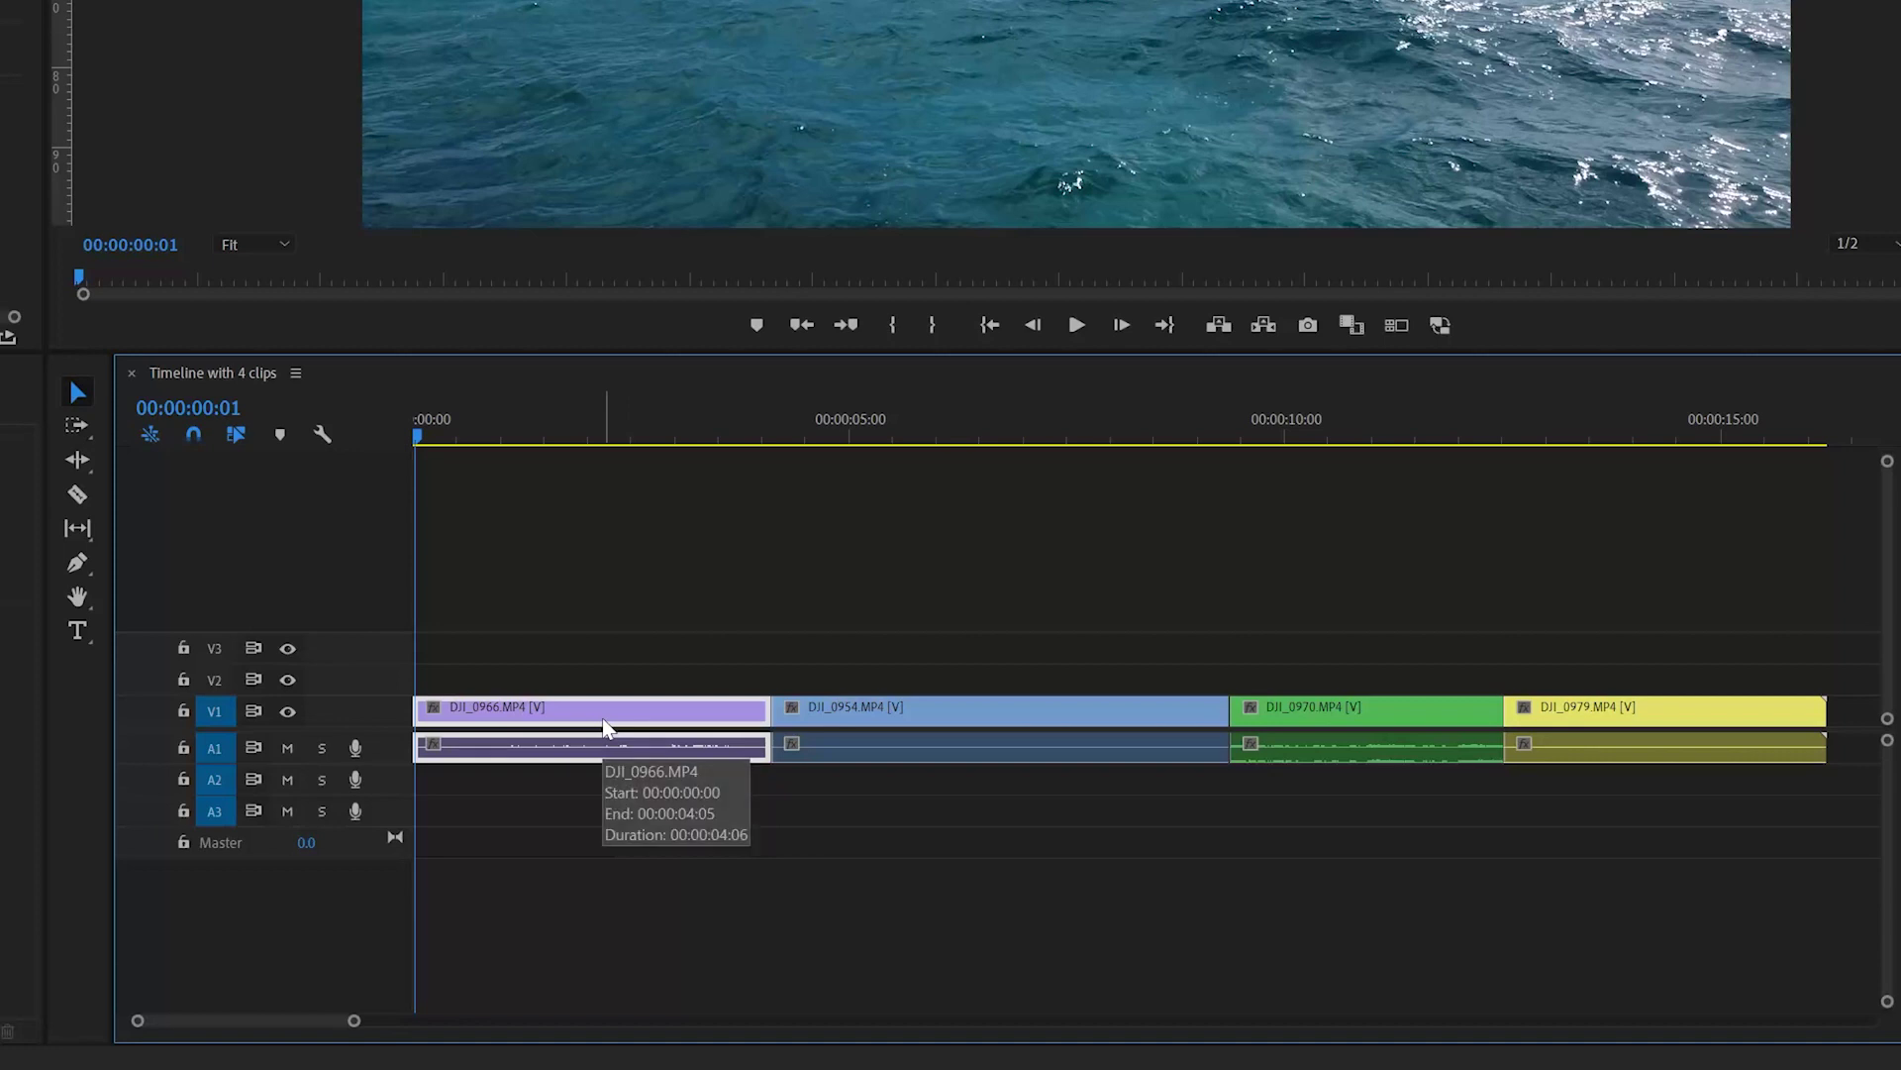
pyautogui.moveTo(602, 721); pyautogui.dragTo(1414, 746)
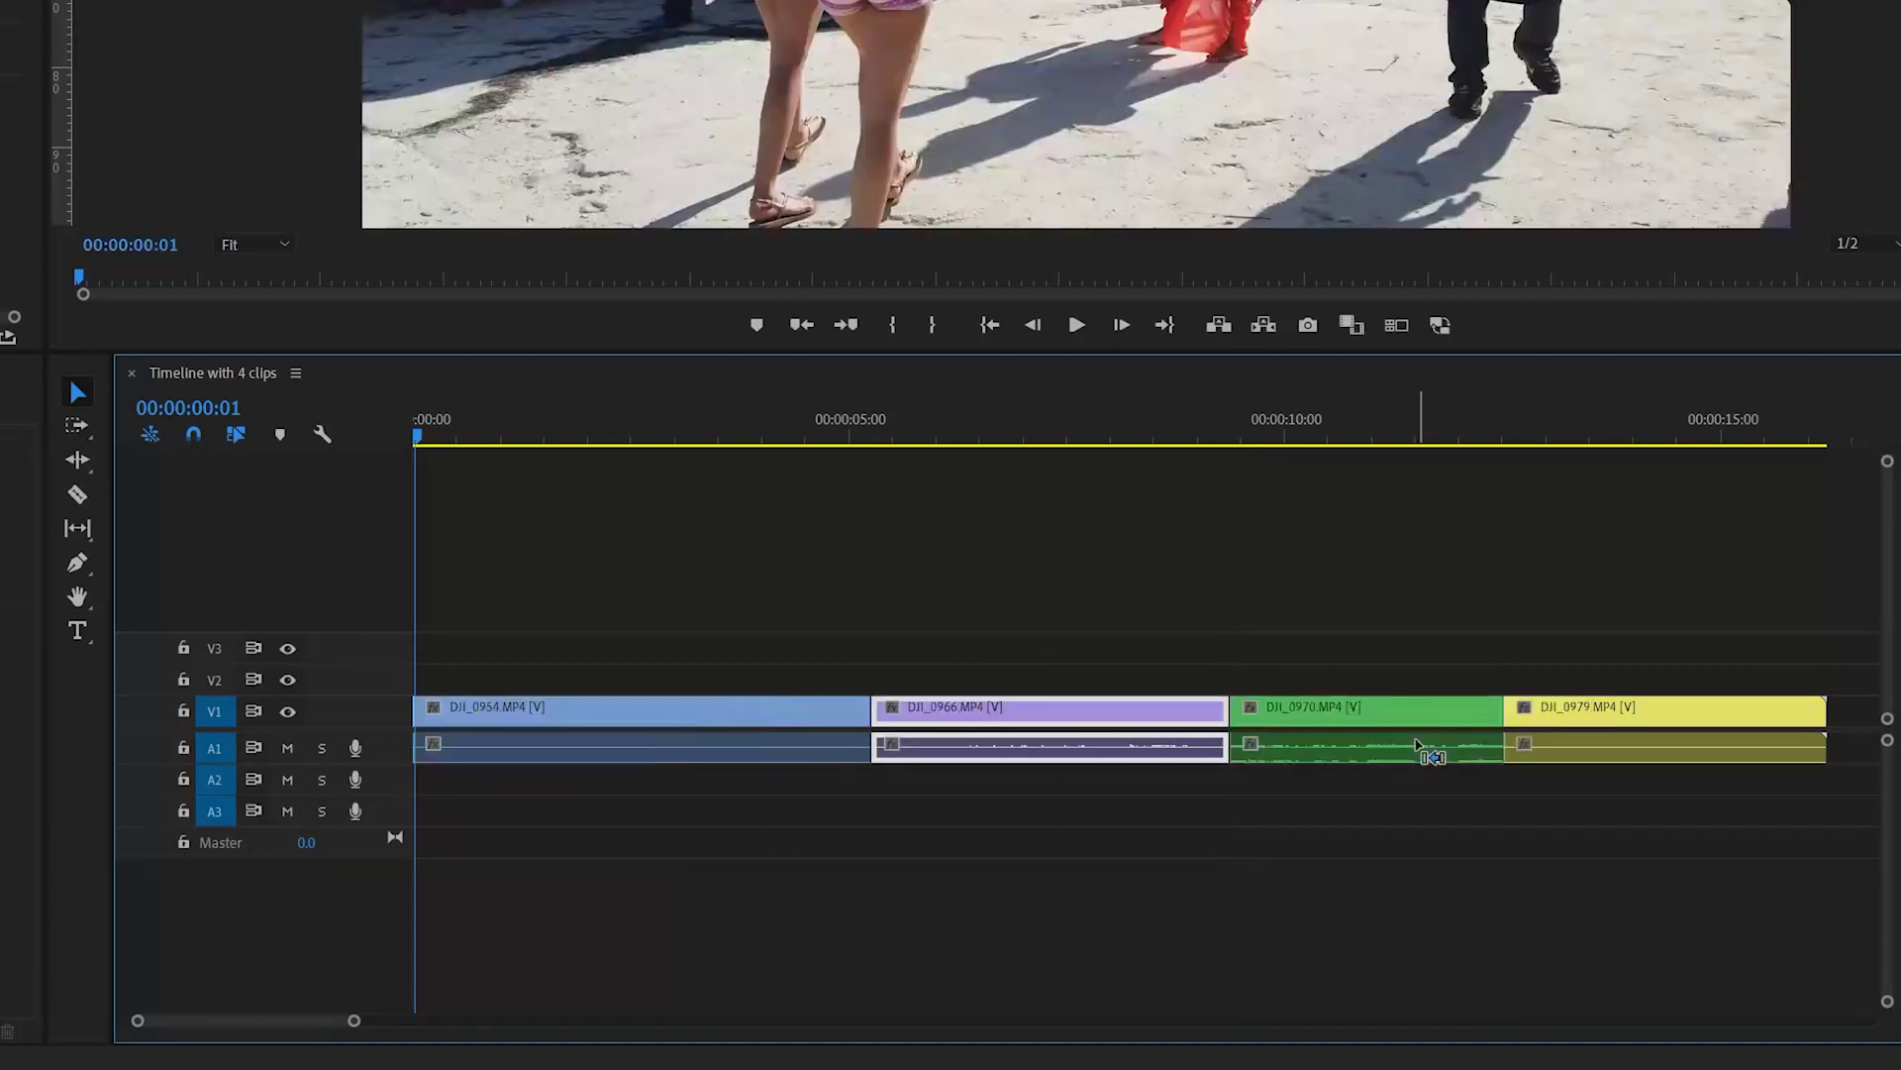
# Move DJI_0954's video towards V3 and its audio down to A3 independently, and return them to V1 and A1
pyautogui.click(533, 720)
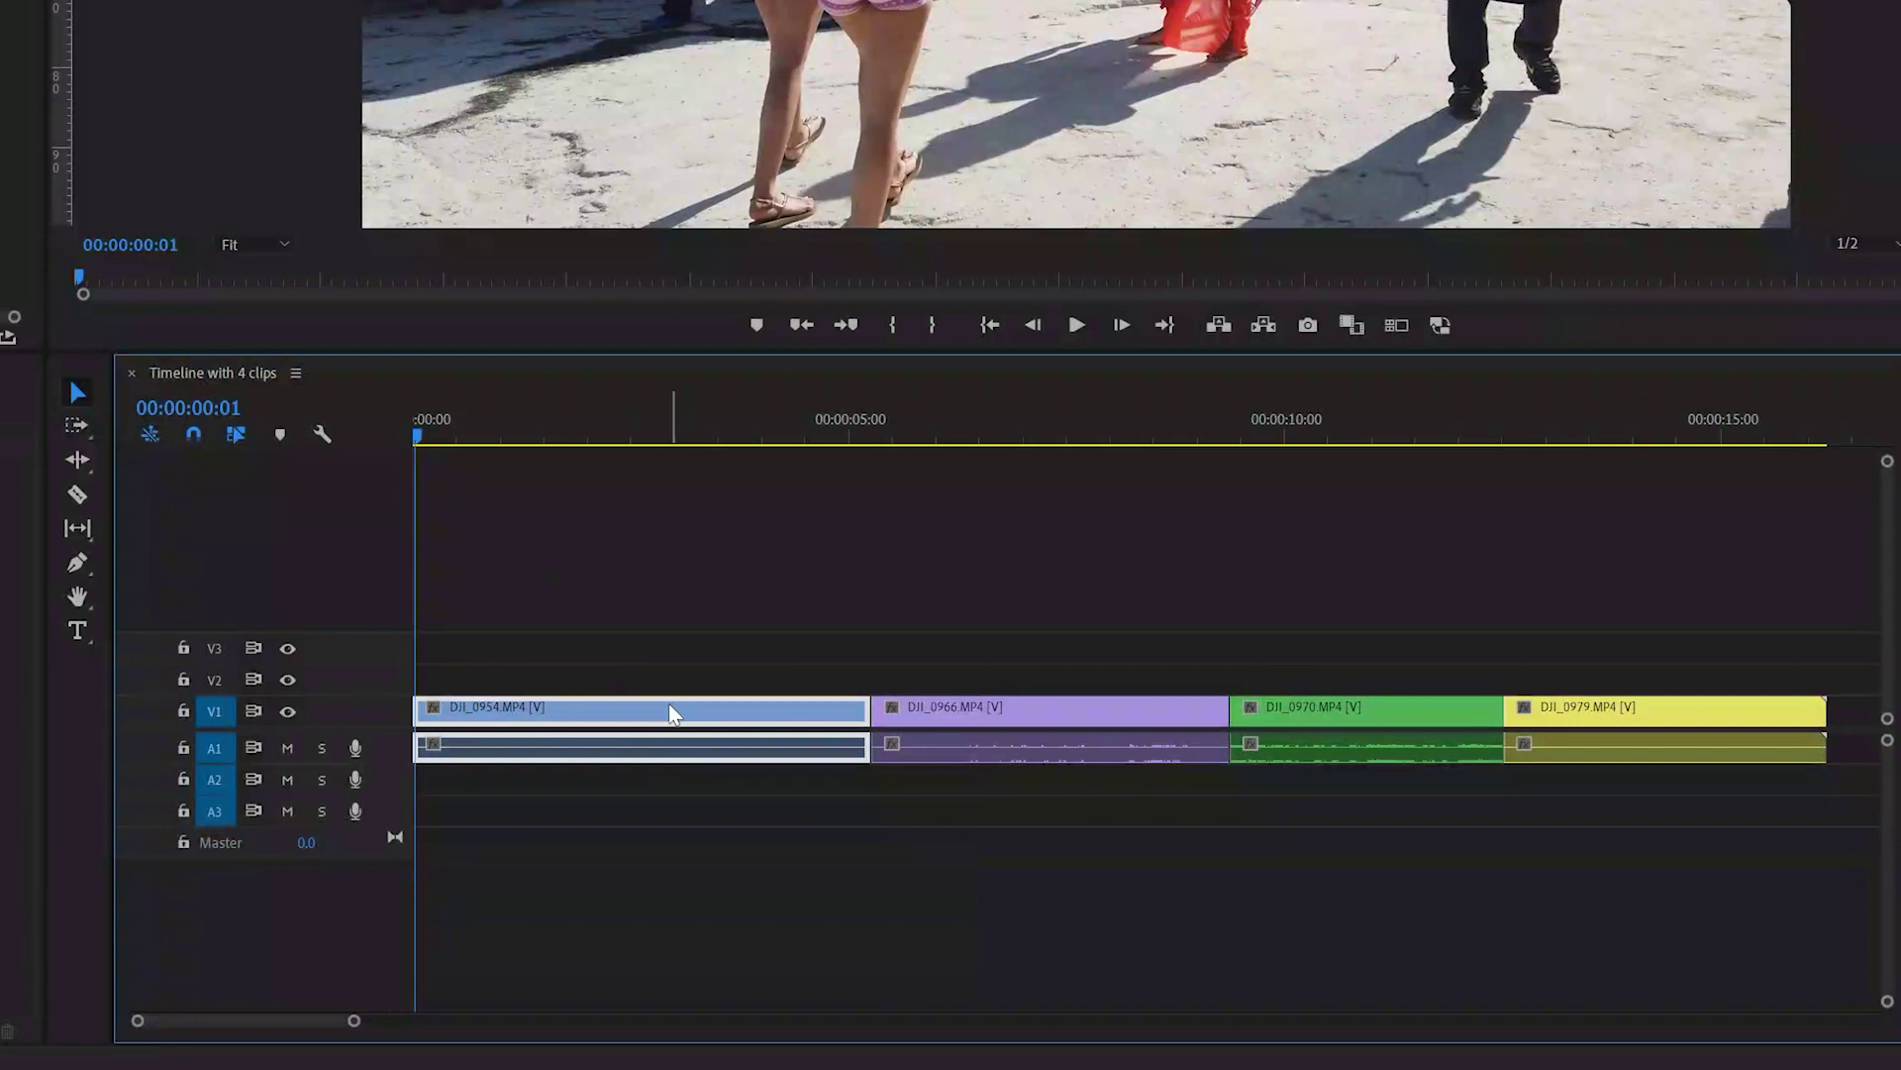
pyautogui.moveTo(669, 707)
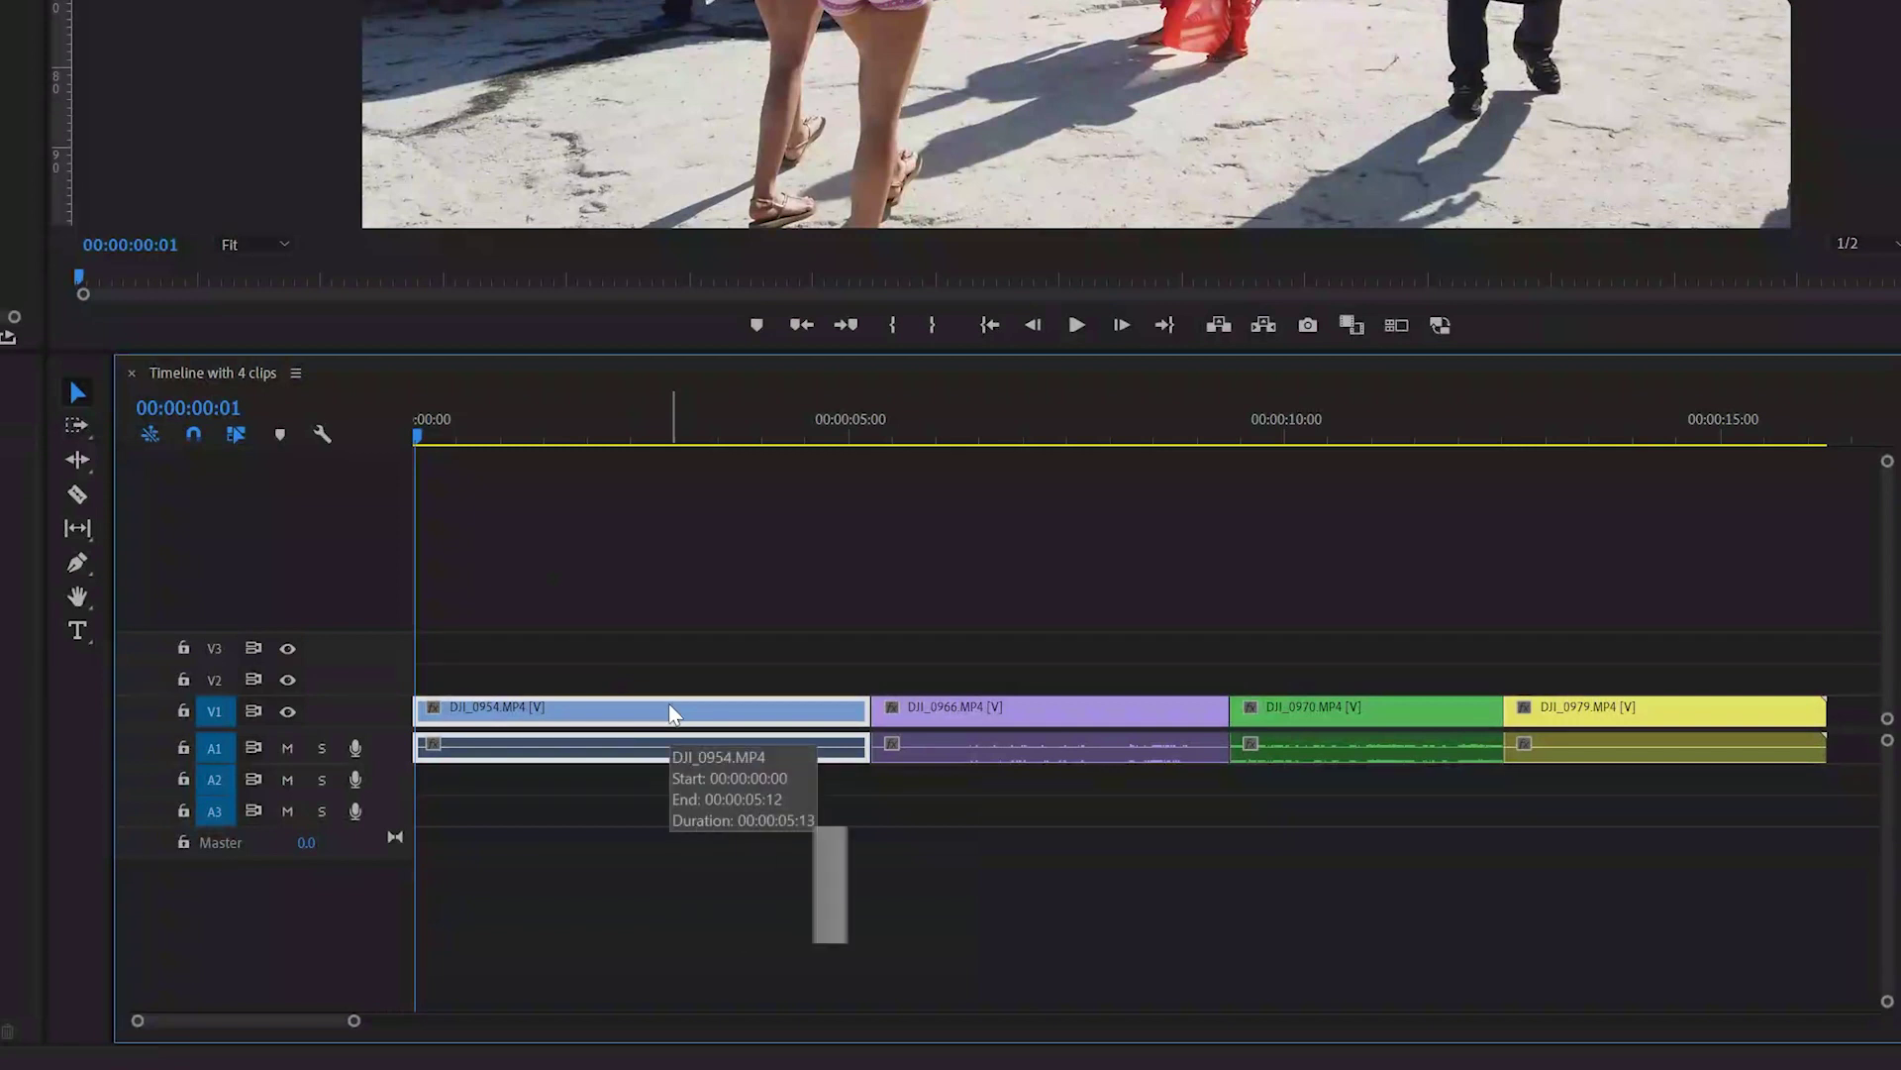
pyautogui.moveTo(669, 726); pyautogui.dragTo(723, 652)
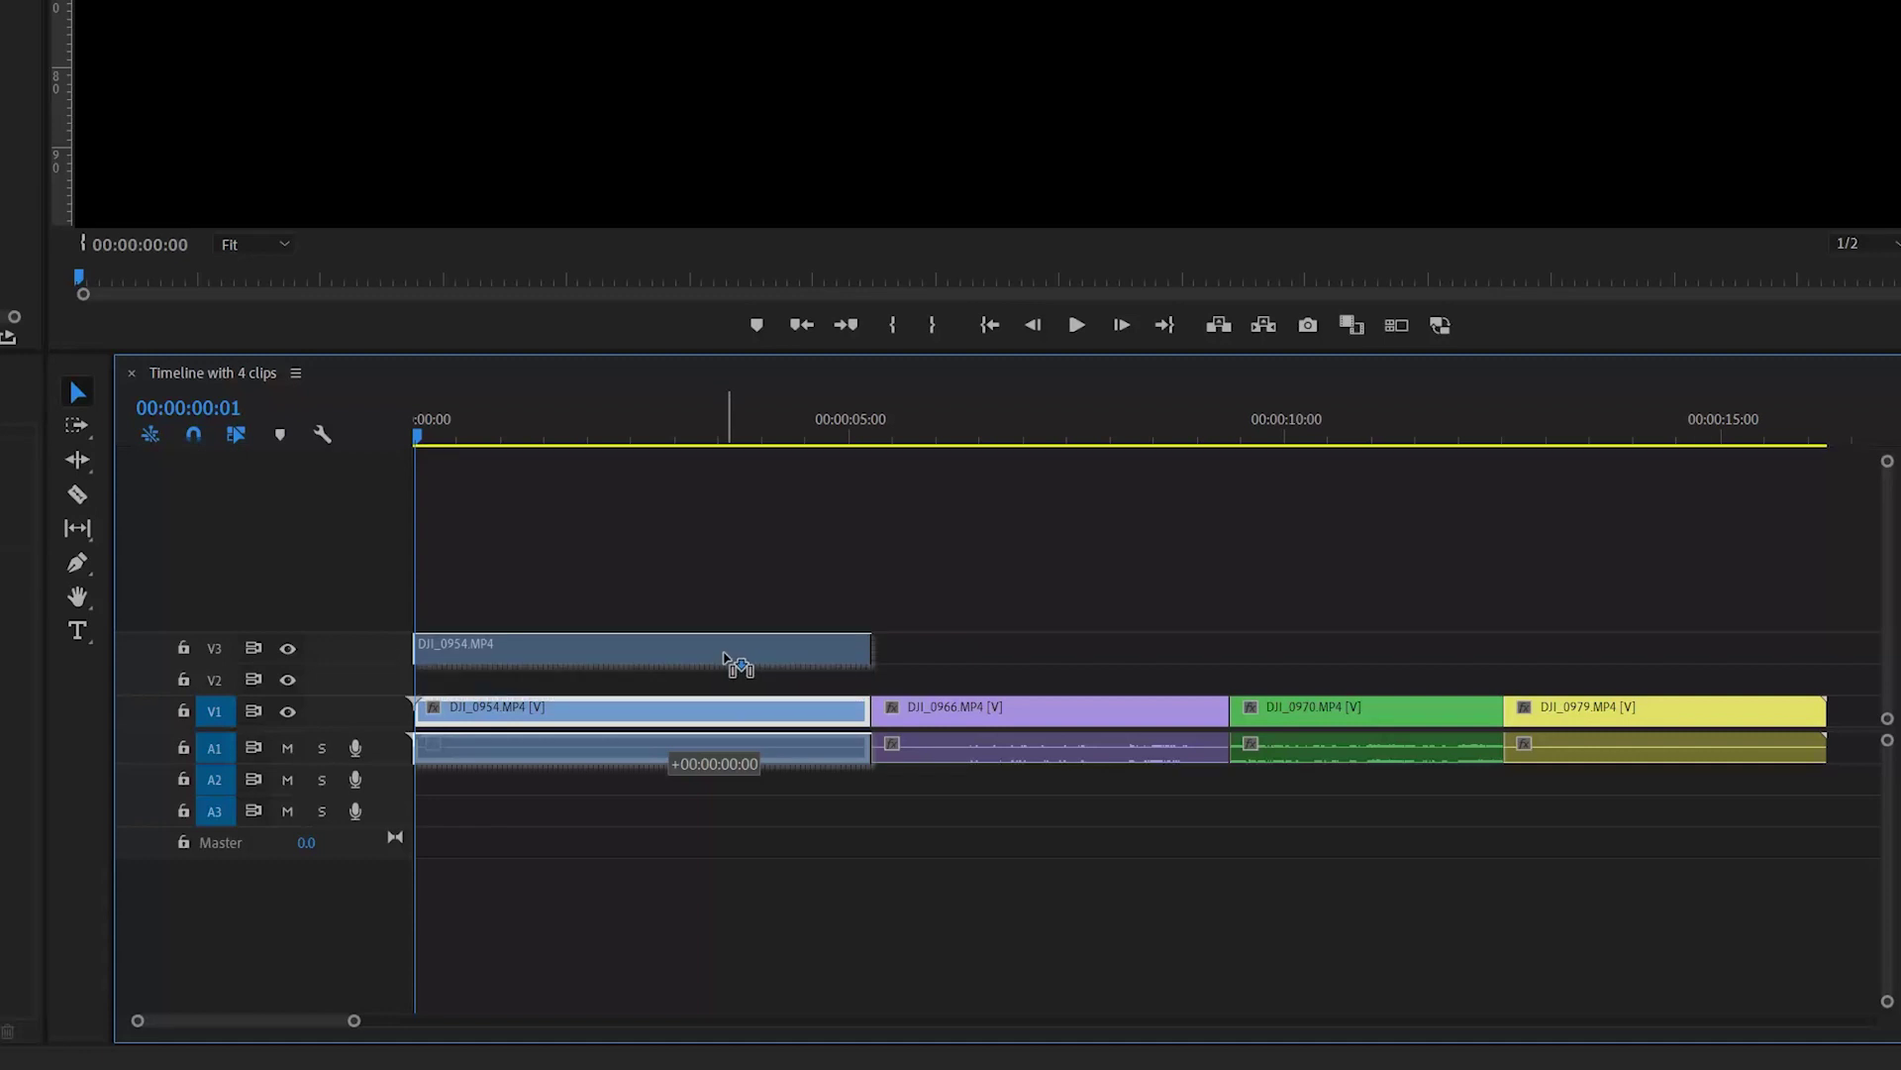
pyautogui.moveTo(723, 653); pyautogui.dragTo(731, 828)
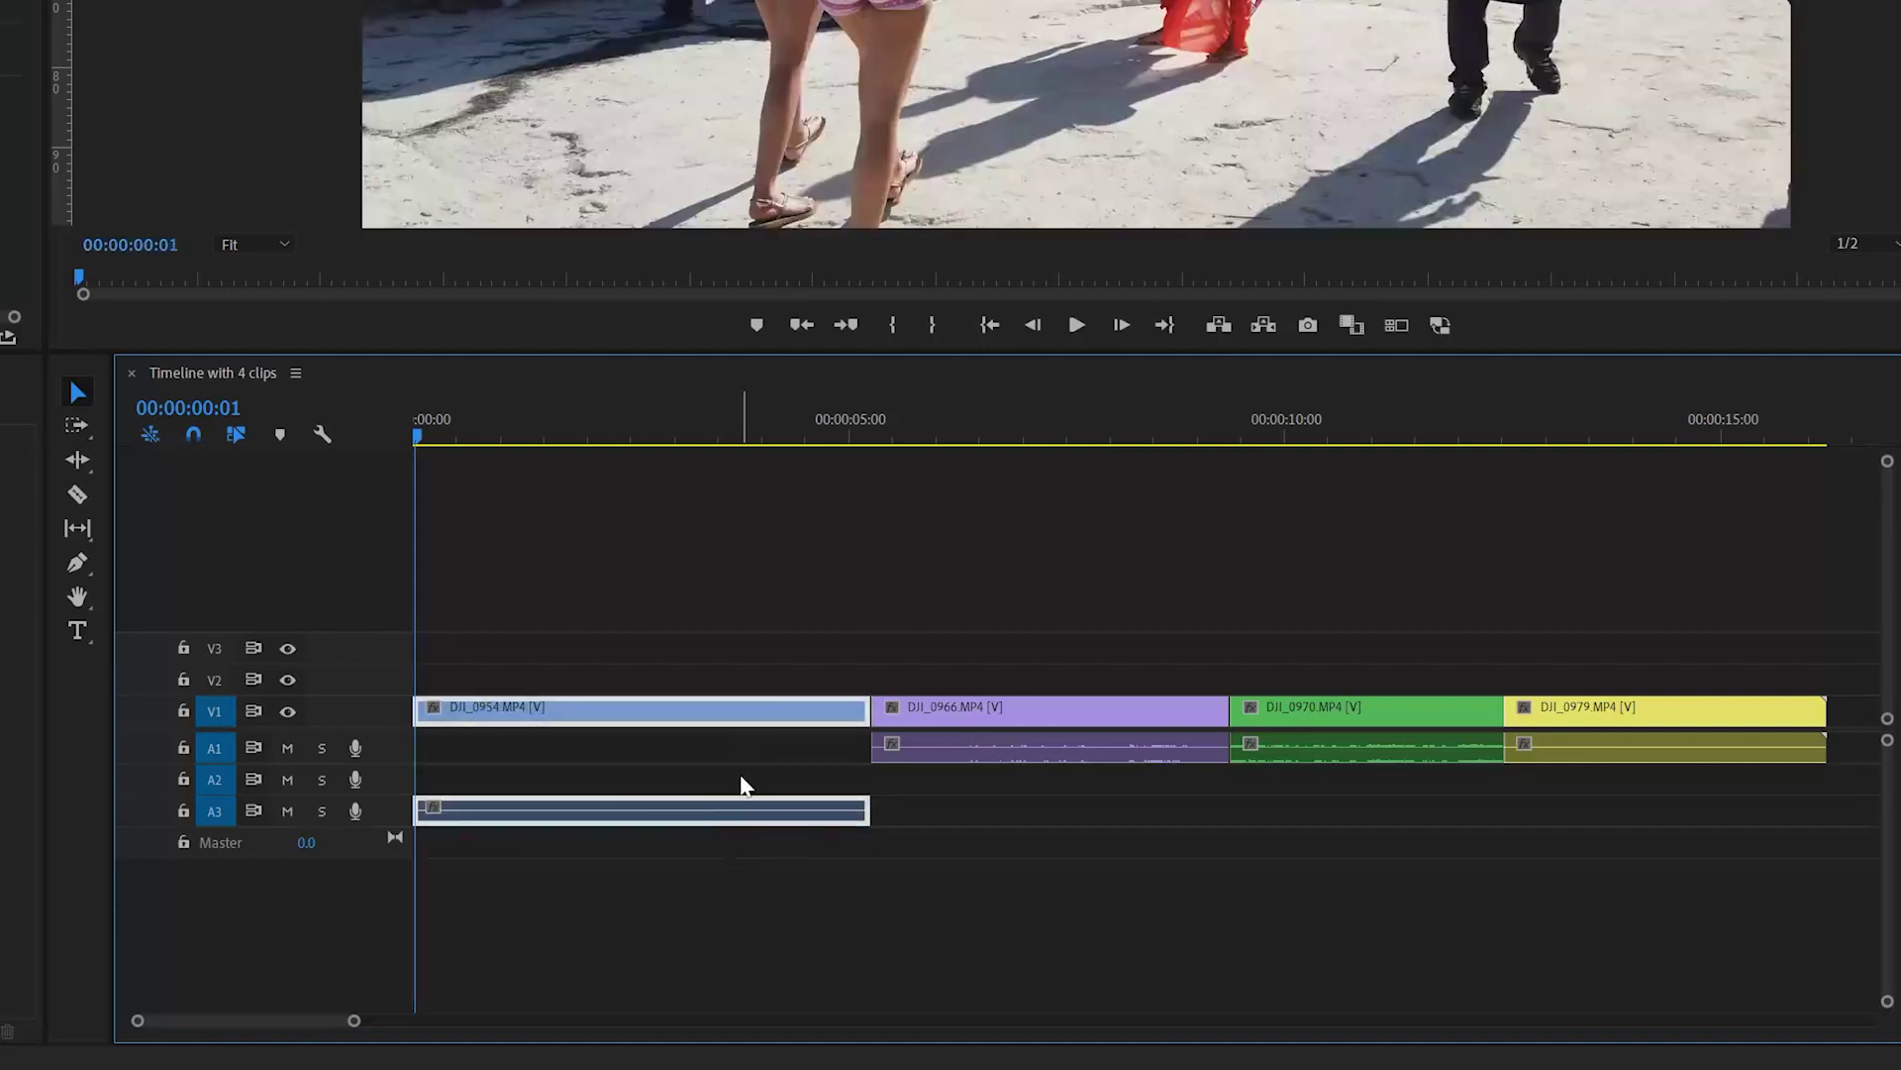
pyautogui.moveTo(742, 806); pyautogui.dragTo(735, 759)
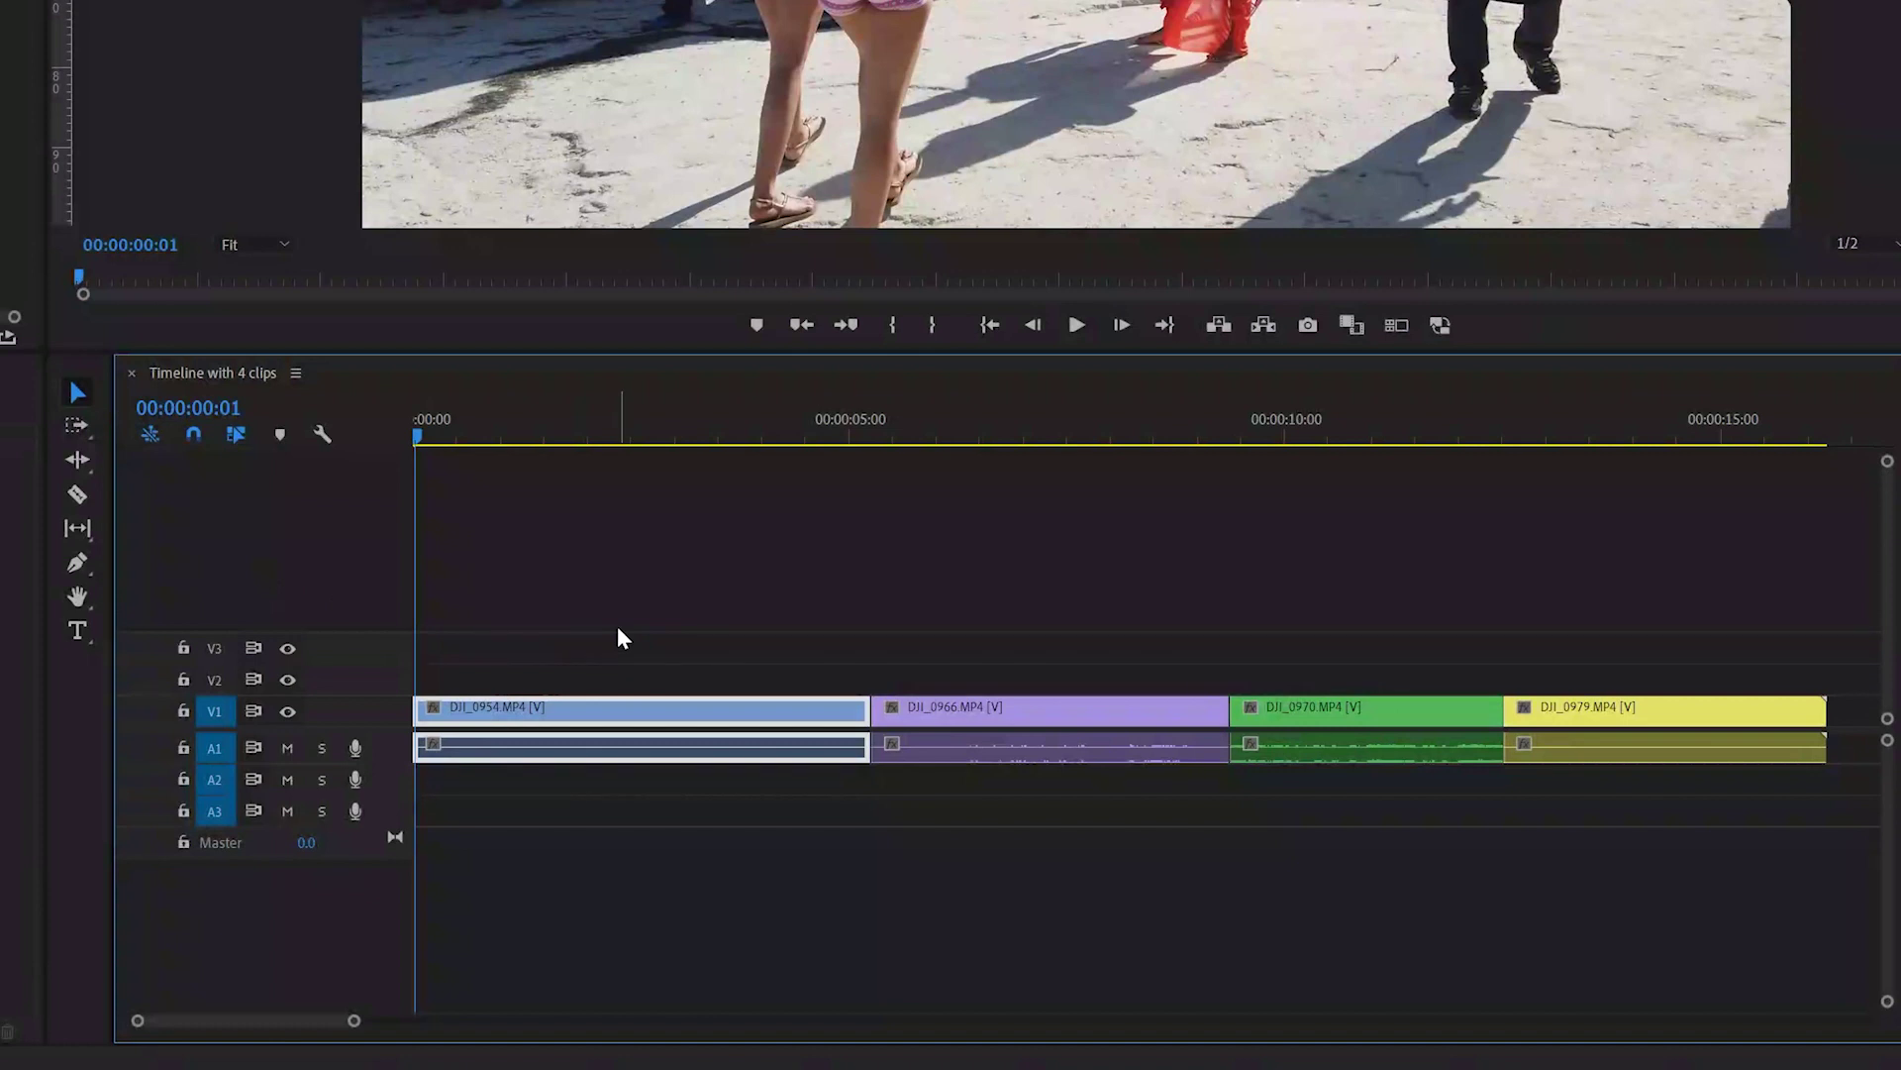
# Duplicate DJI_0966 to the end of the sequence right after DJI_0979, and undo the duplication
pyautogui.press('-')
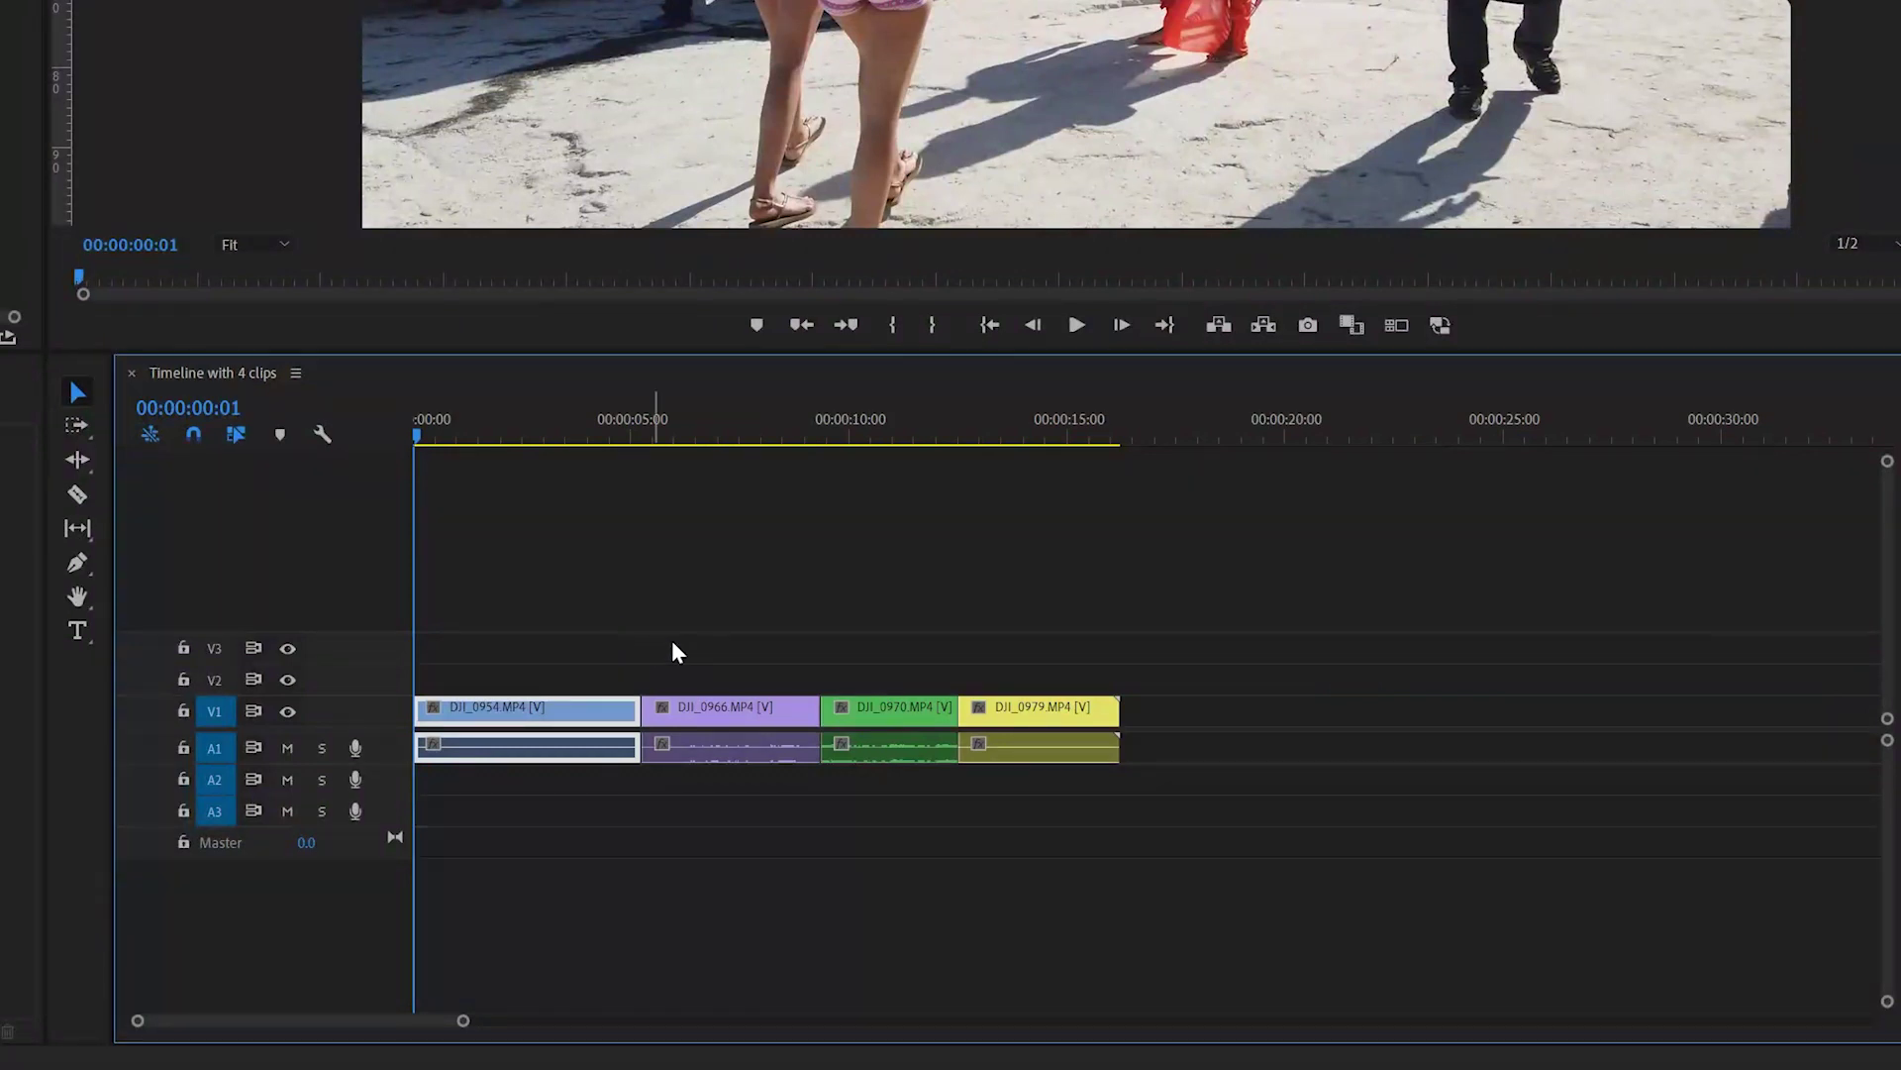
pyautogui.click(729, 715)
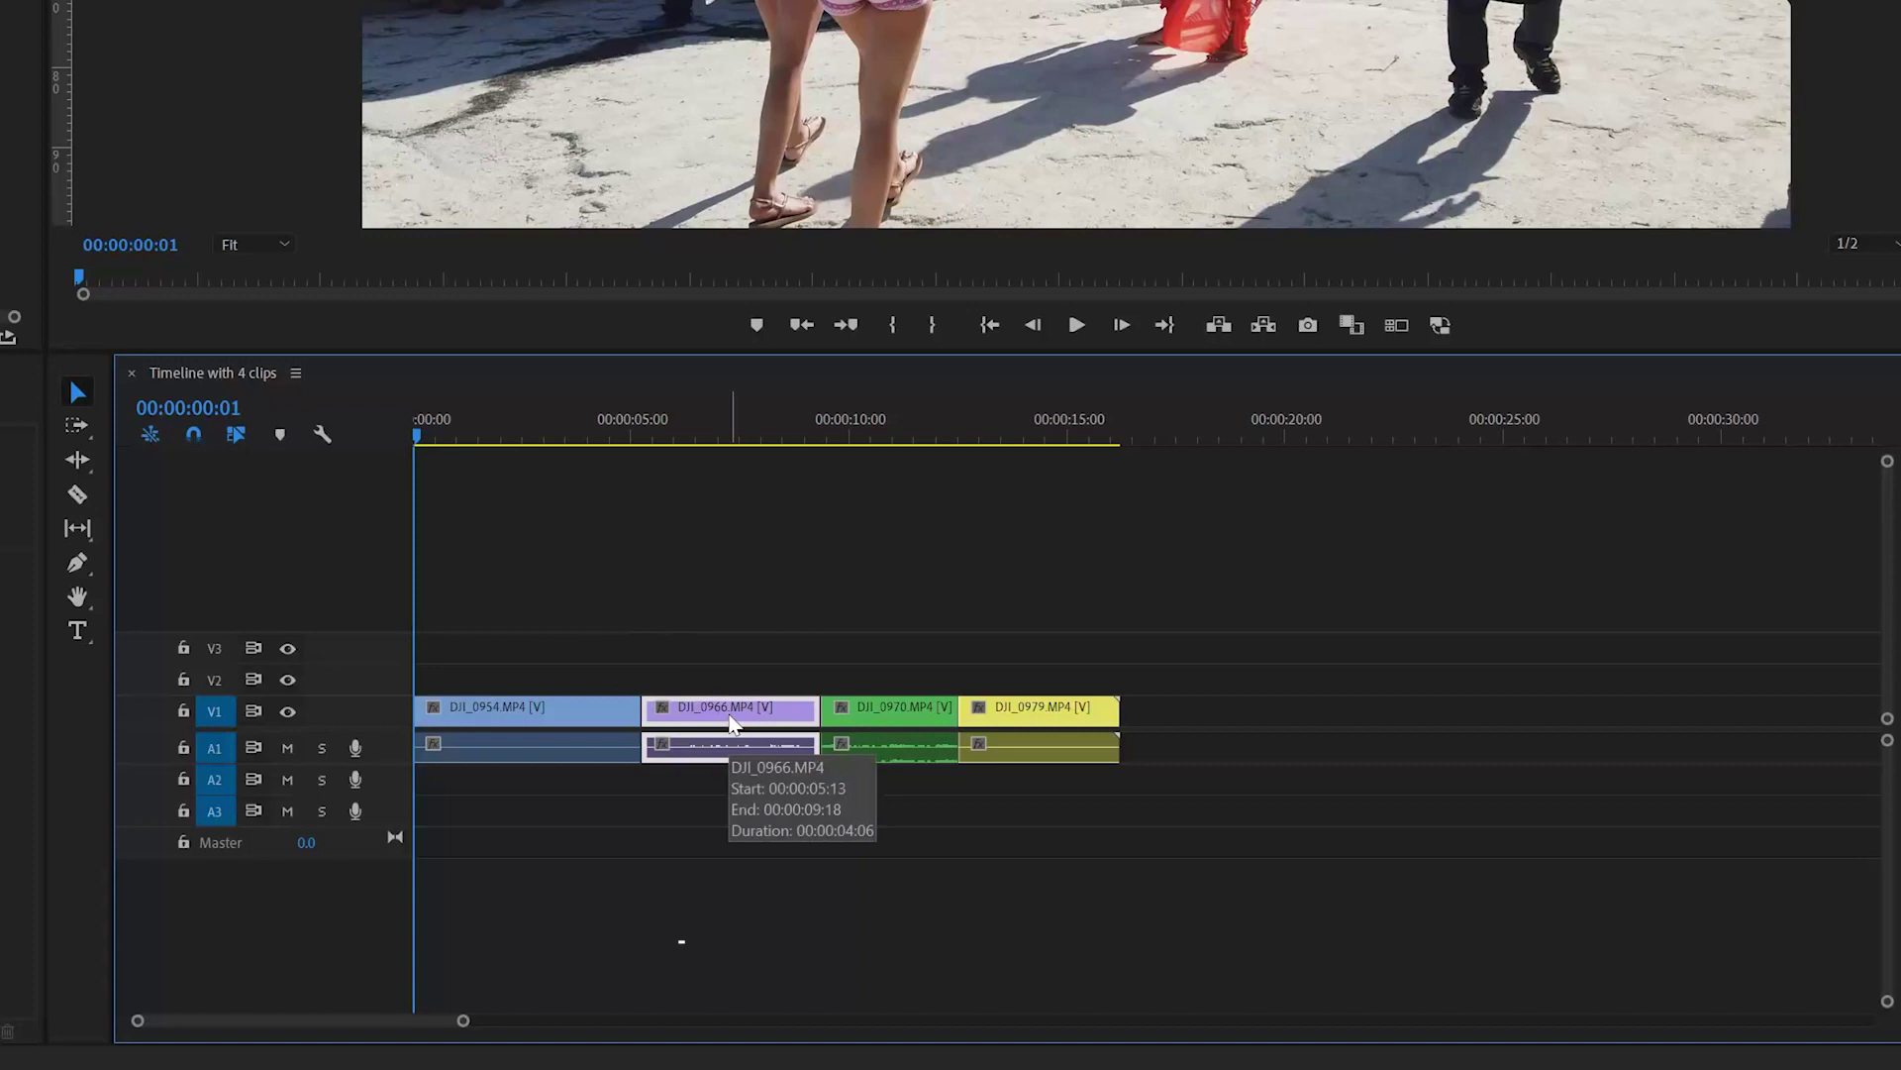
pyautogui.moveTo(729, 722); pyautogui.dragTo(1208, 749)
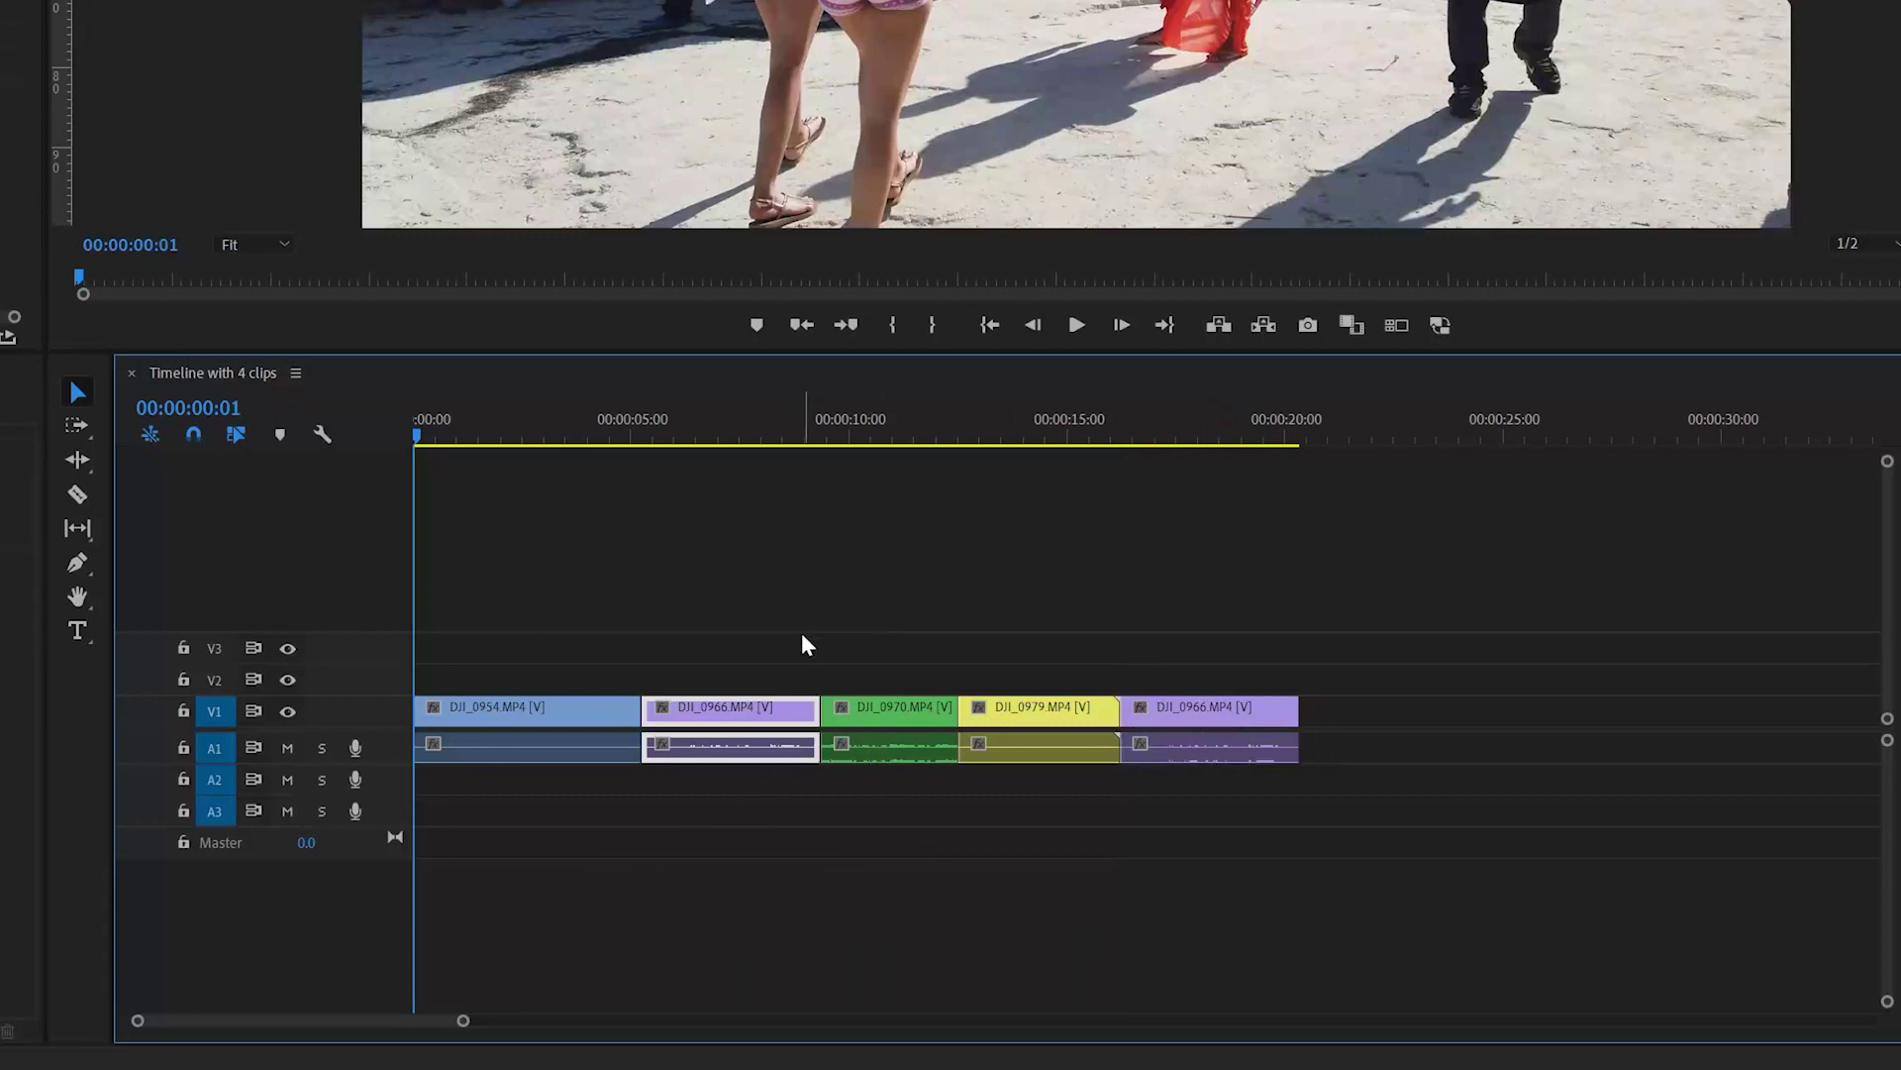
pyautogui.hotkey('ctrl', 'z')
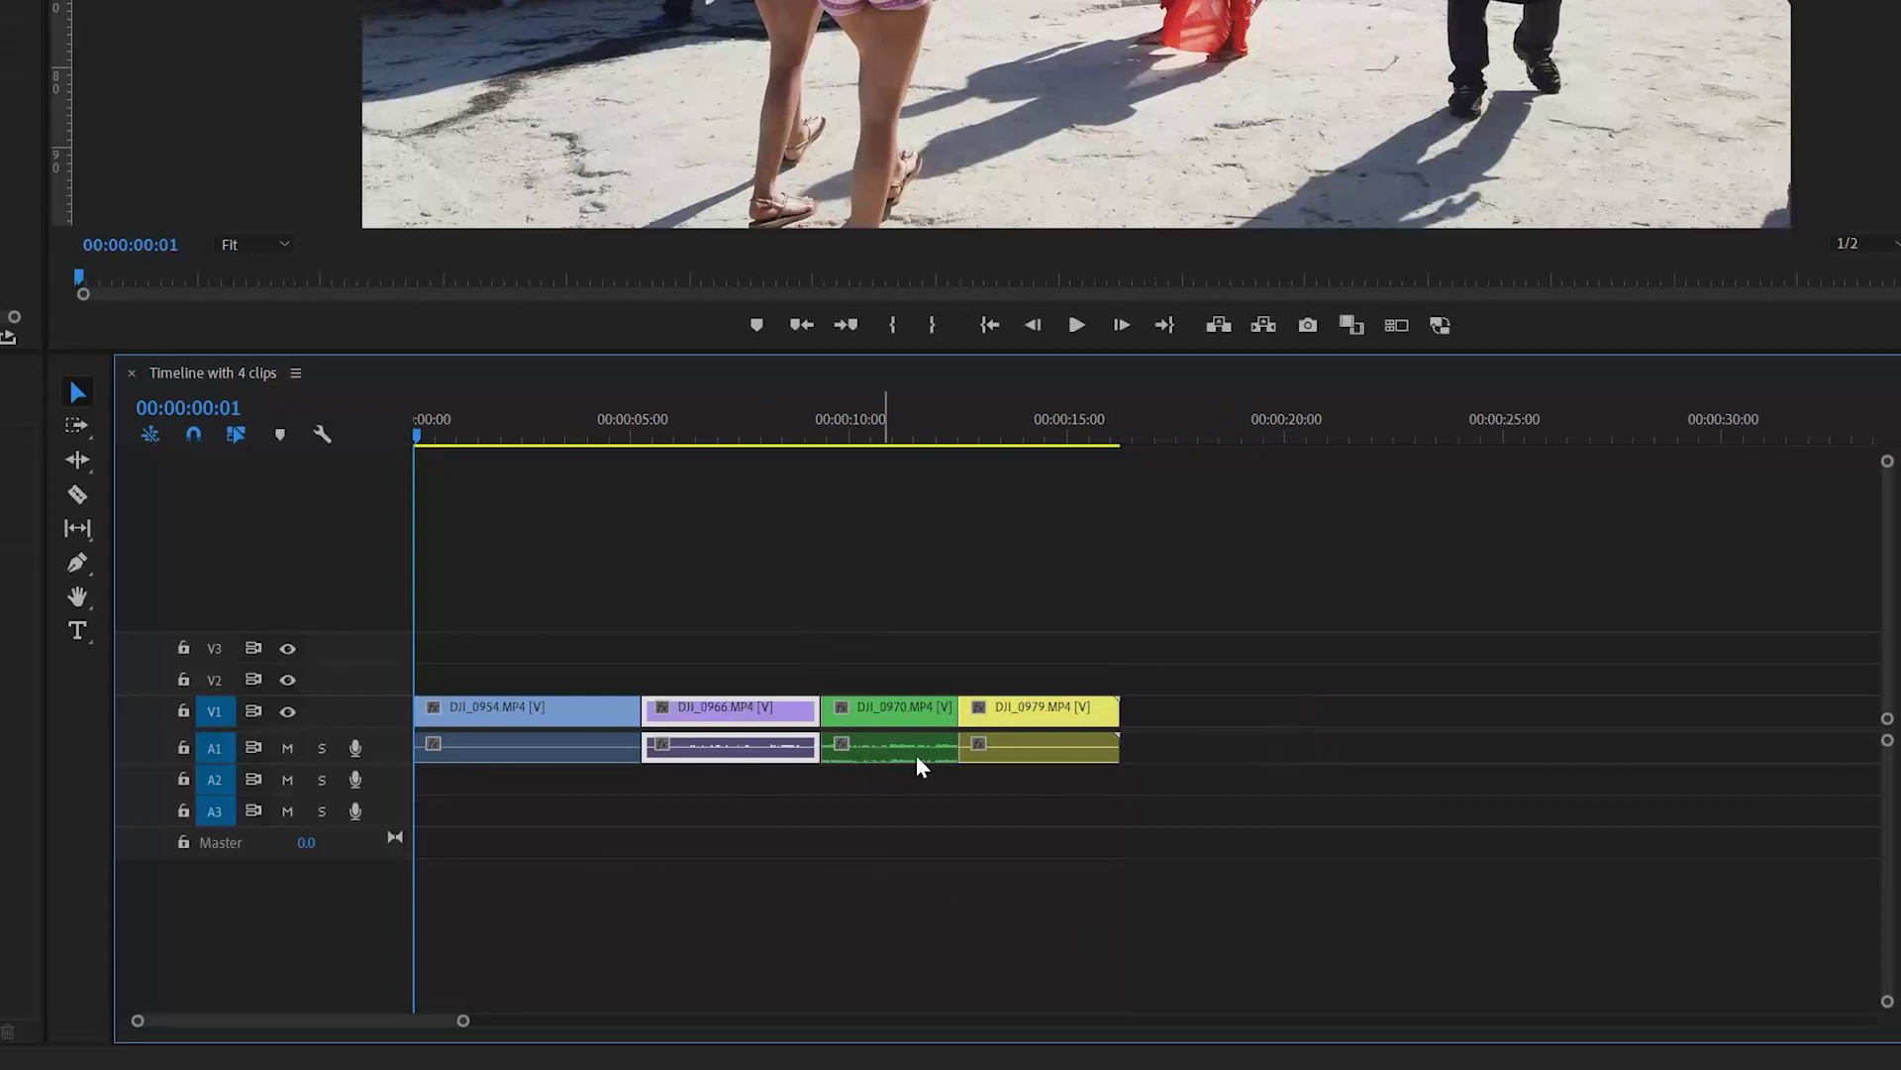
# Duplicate only the video of DJI_0970 onto V2 directly above the original, and select the copy with its linked audio
pyautogui.click(892, 725)
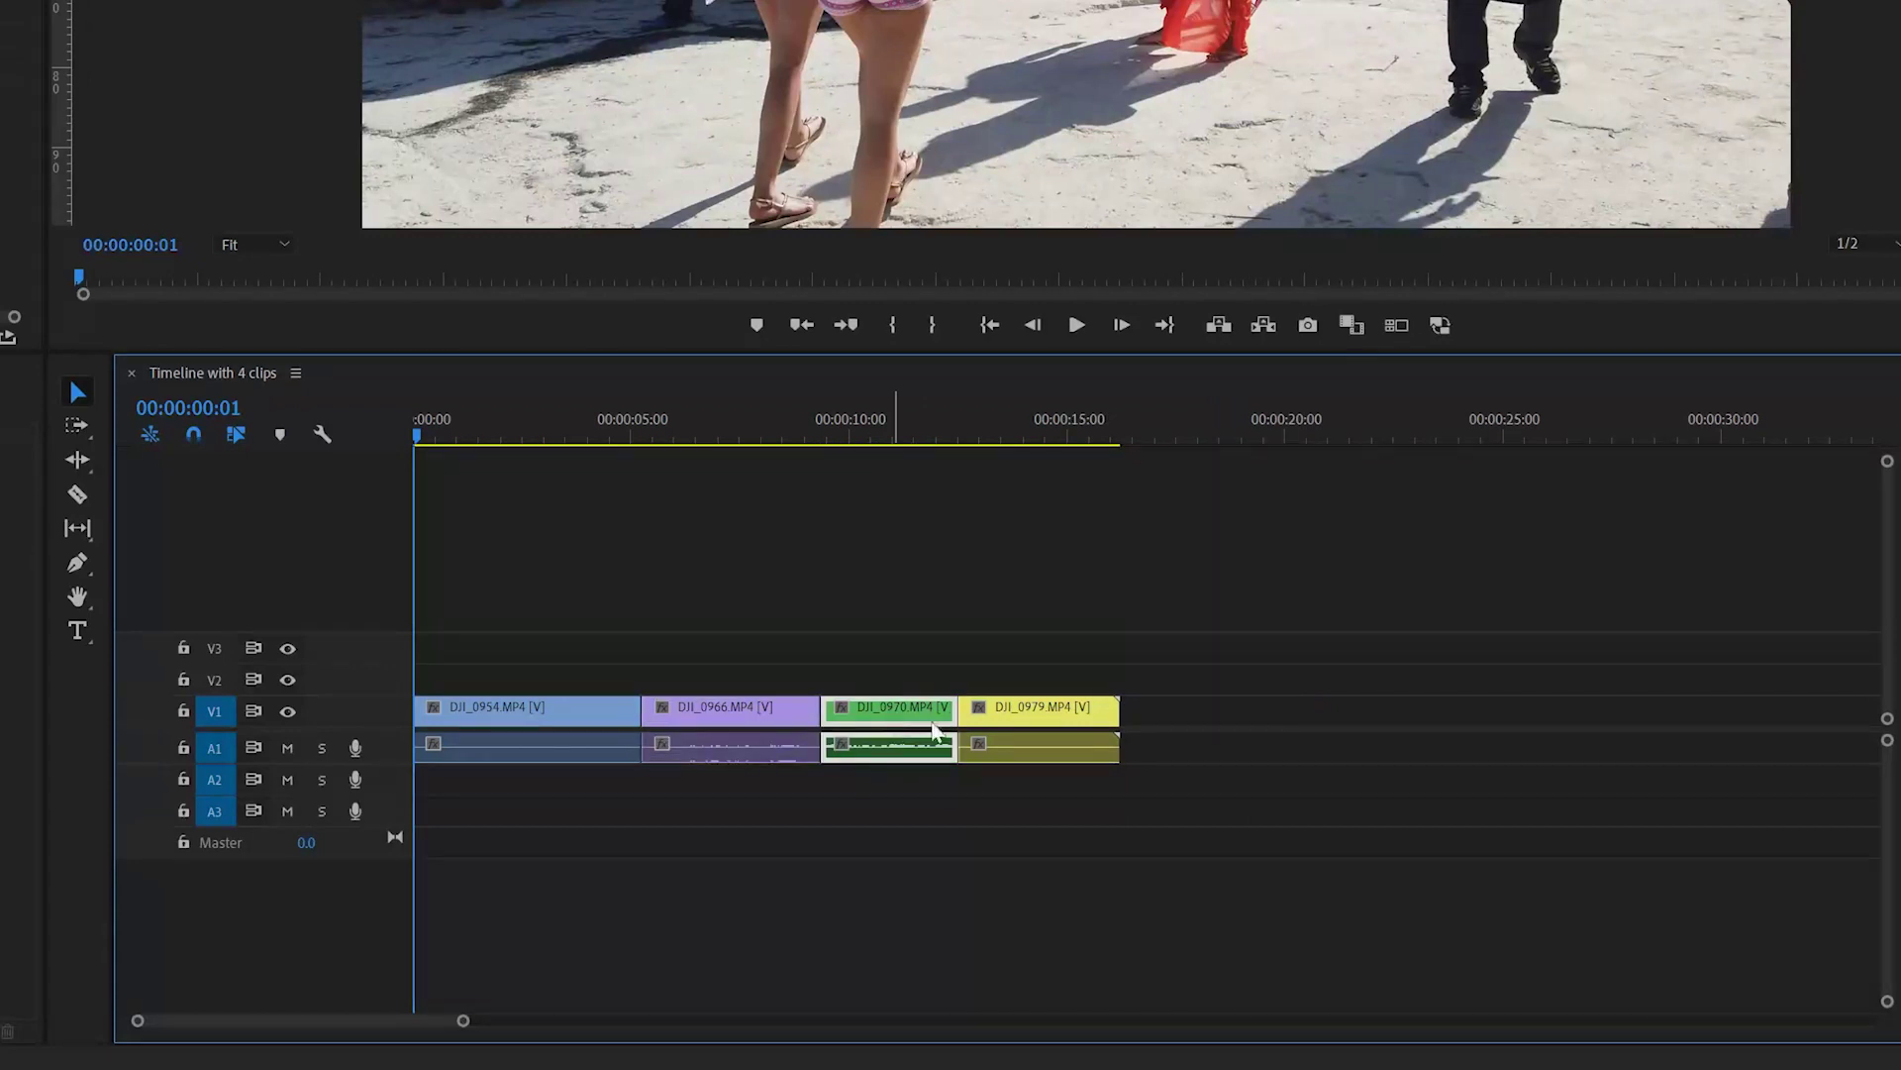
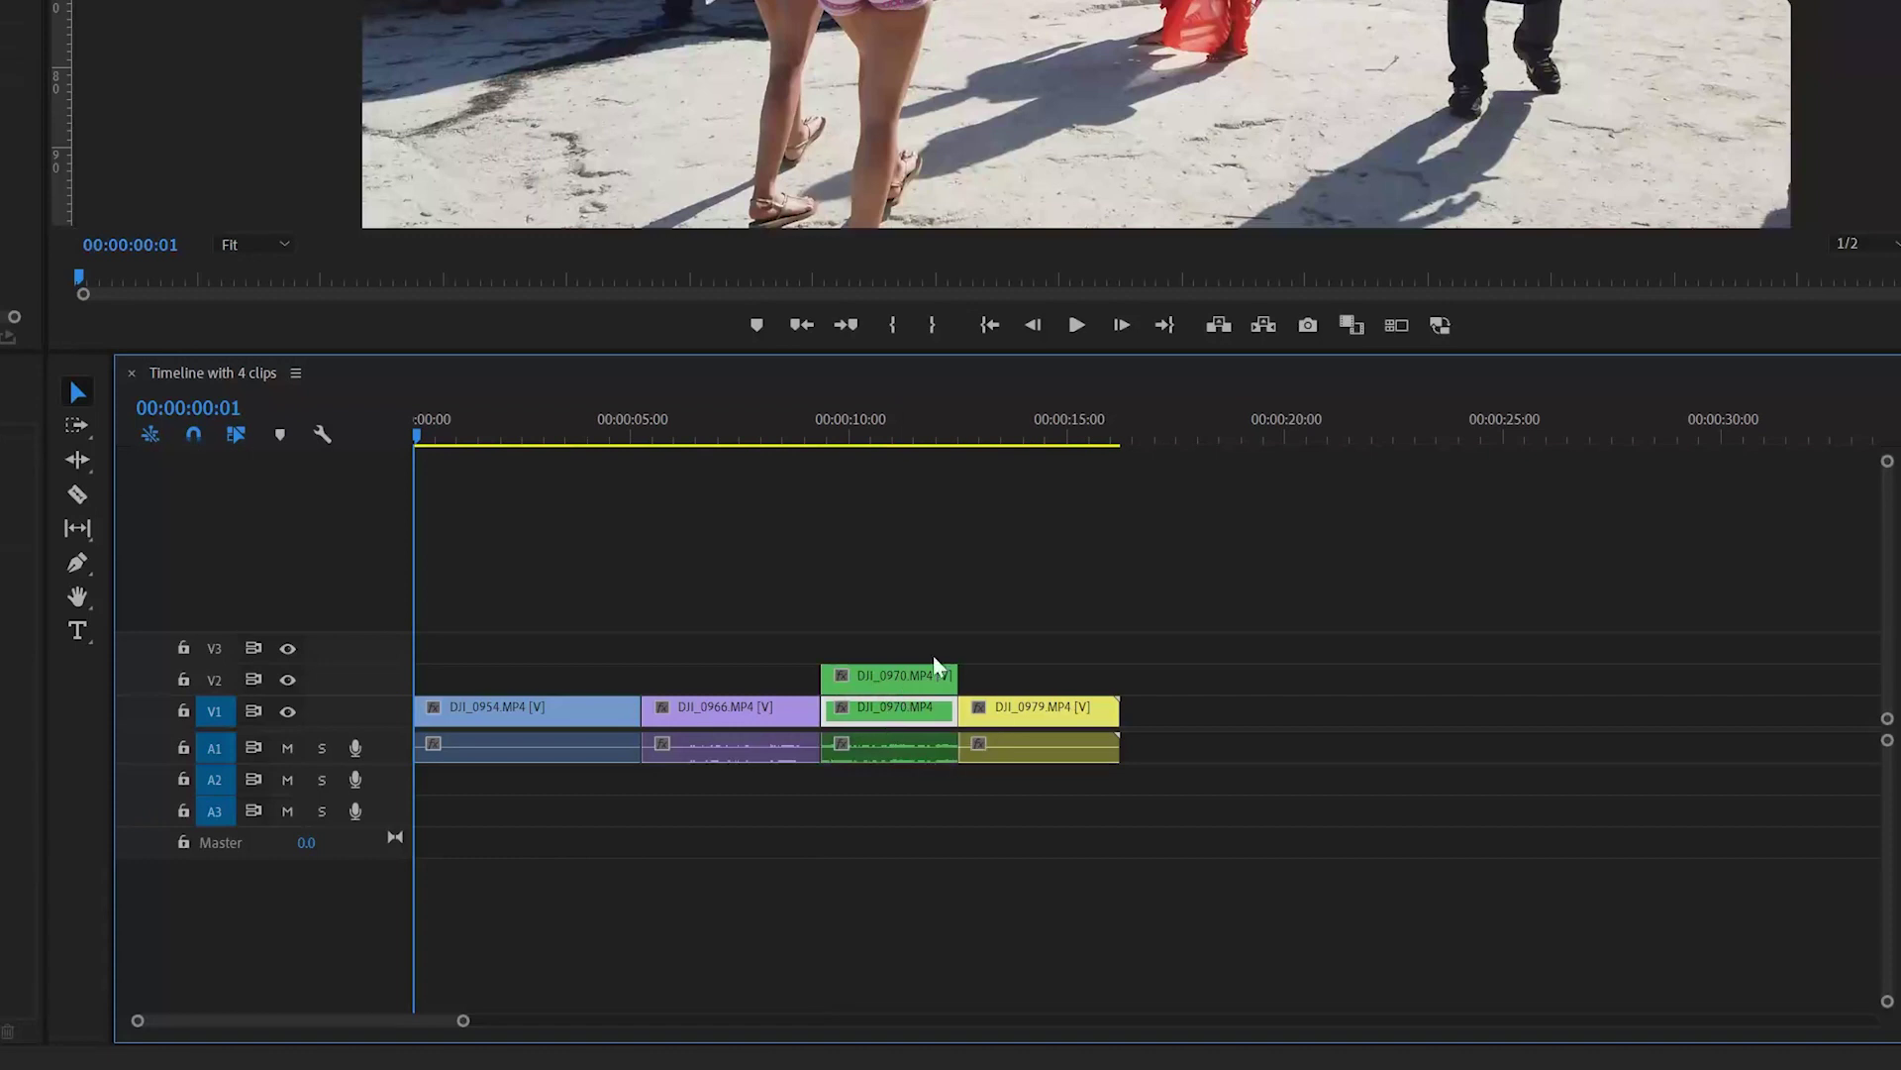
pyautogui.moveTo(895, 709)
pyautogui.mouseDown()
pyautogui.moveTo(698, 678)
pyautogui.moveTo(909, 715)
pyautogui.mouseUp()
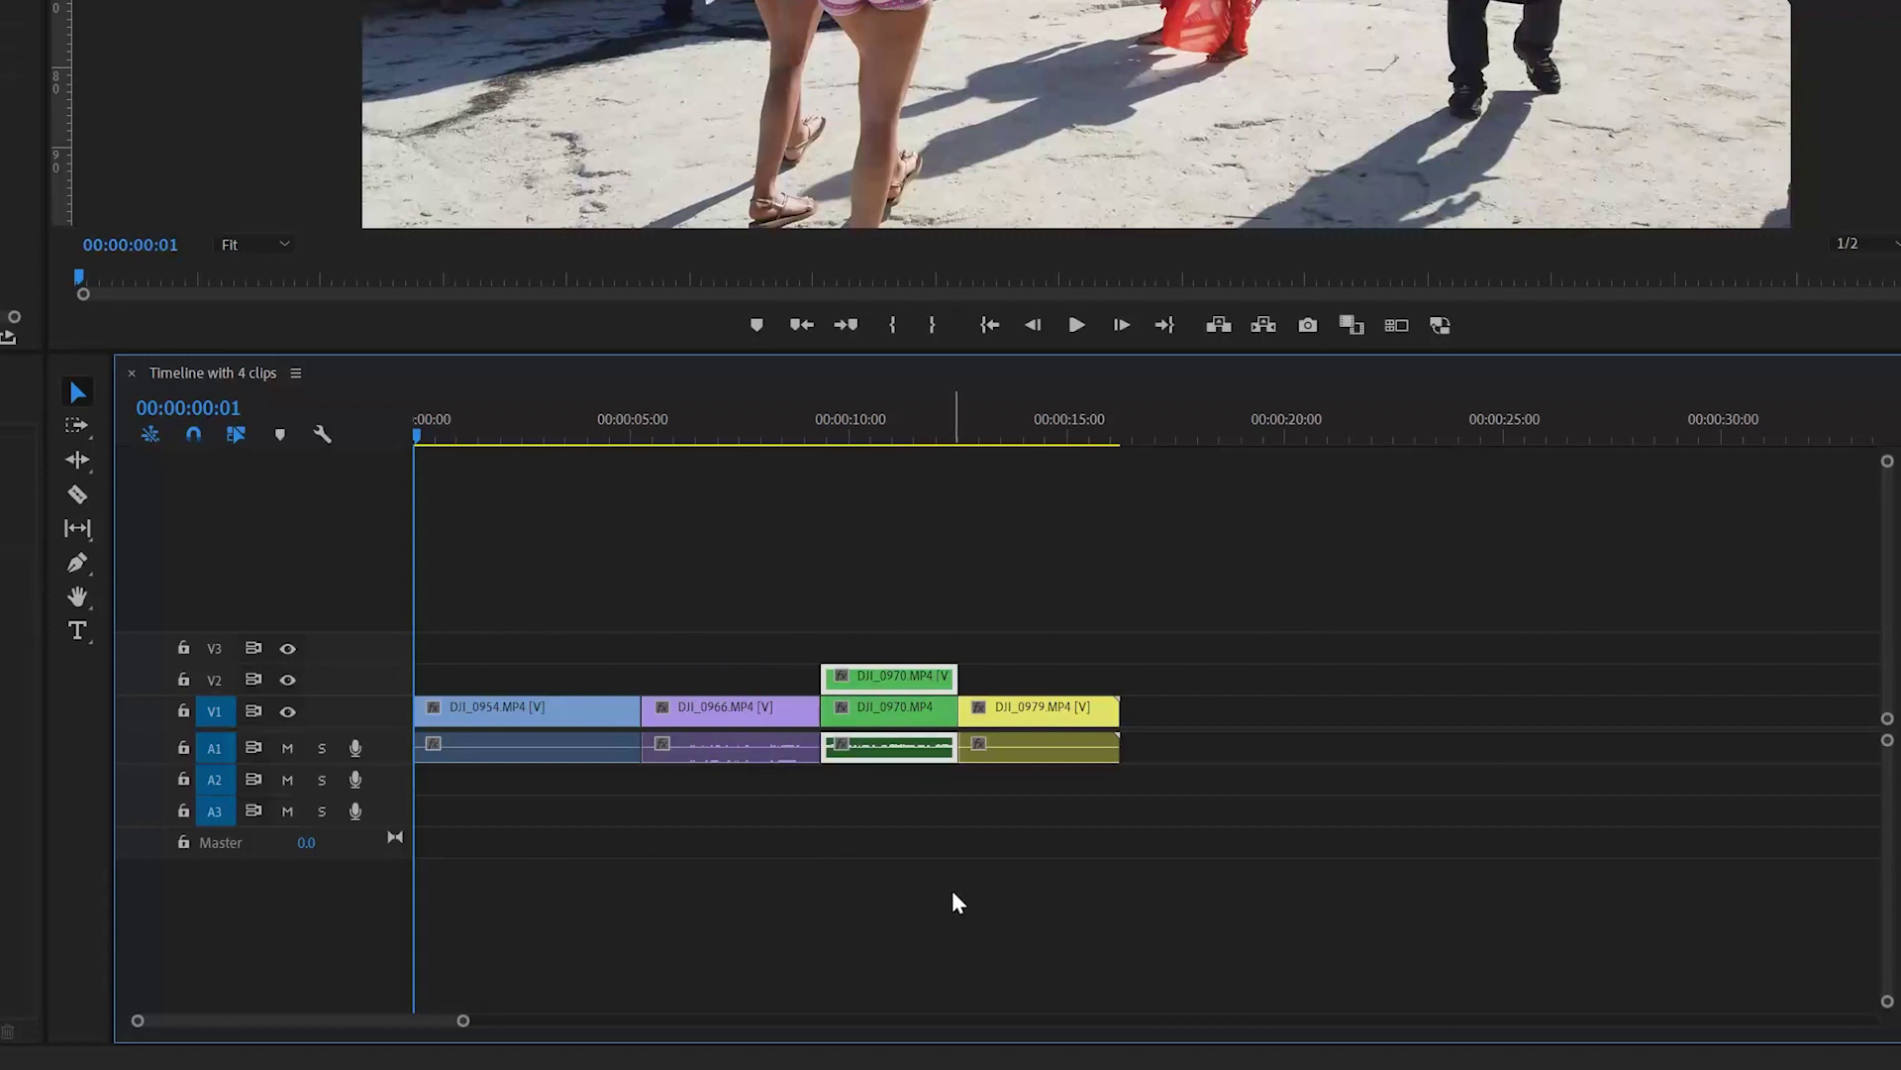
# Undo the video-only duplication of DJI_0970 and fit the whole sequence in the timeline view
pyautogui.hotkey('ctrl', 'z')
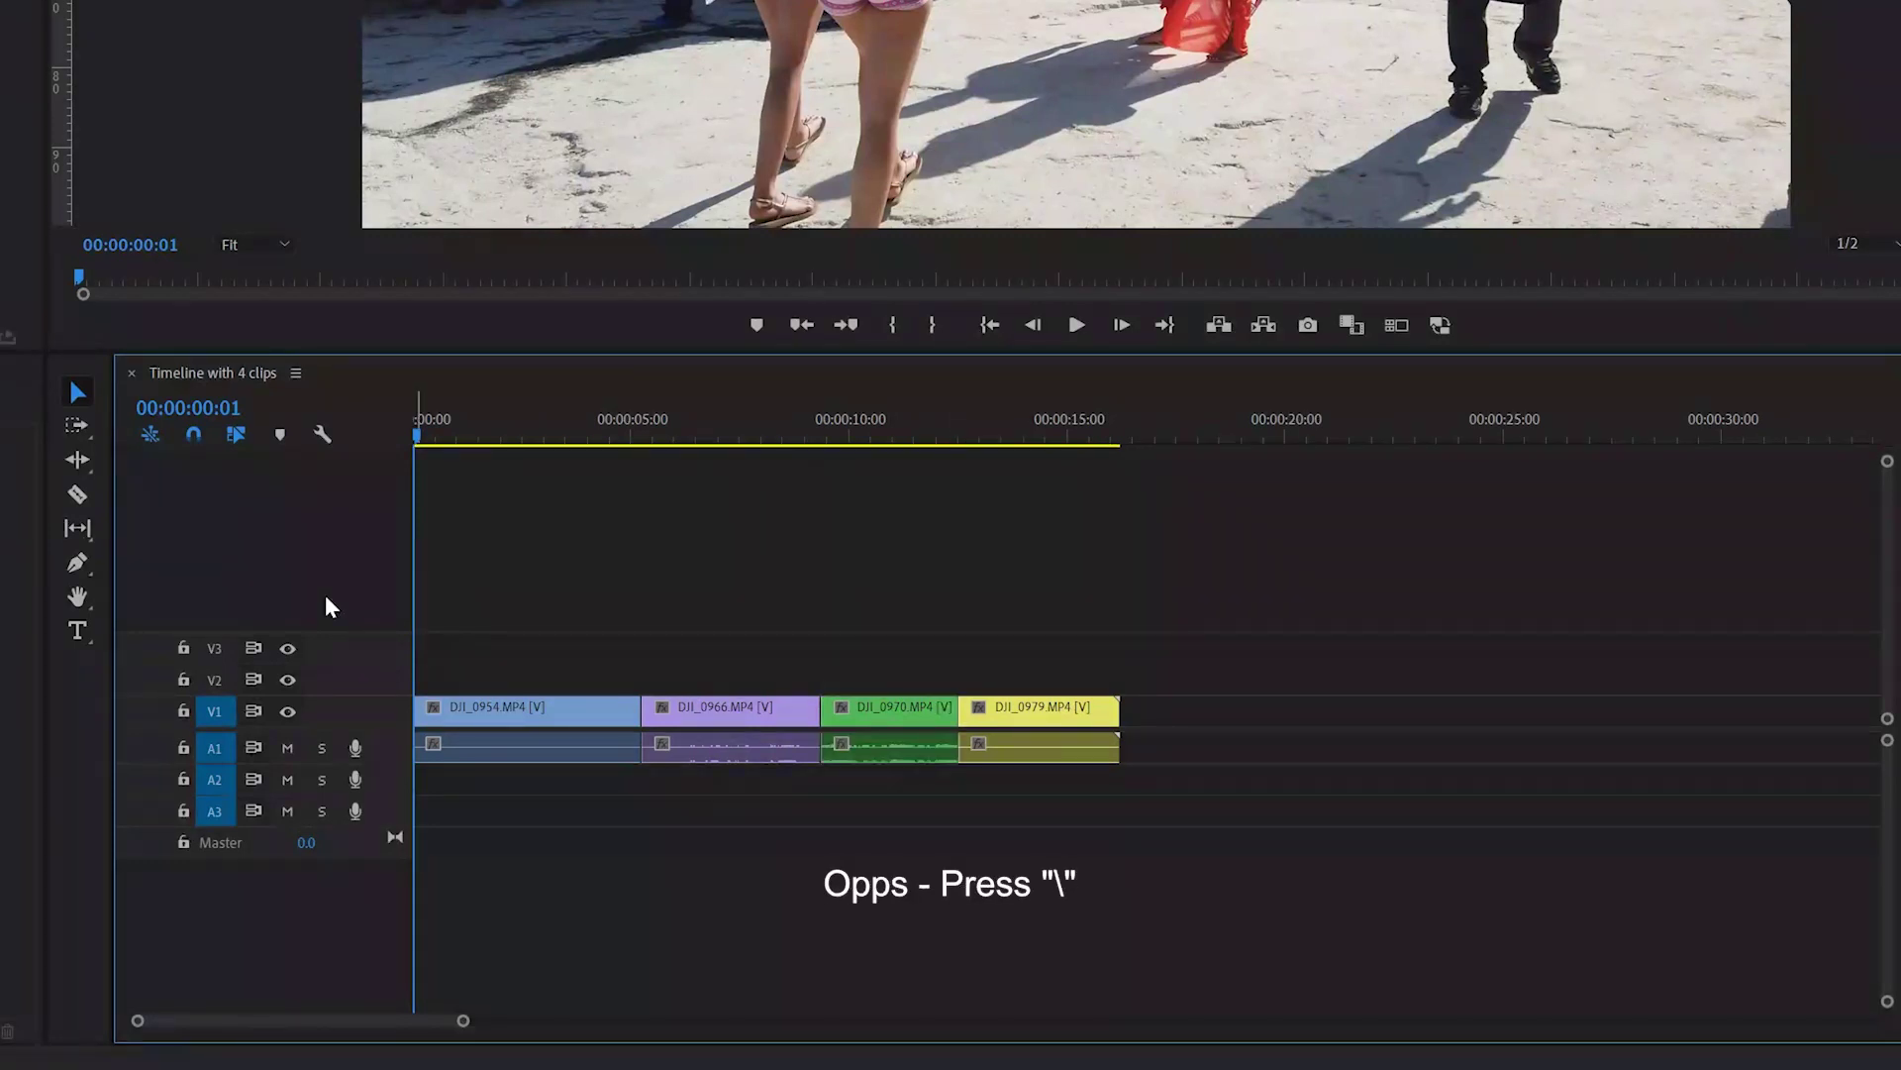
pyautogui.press('\\')
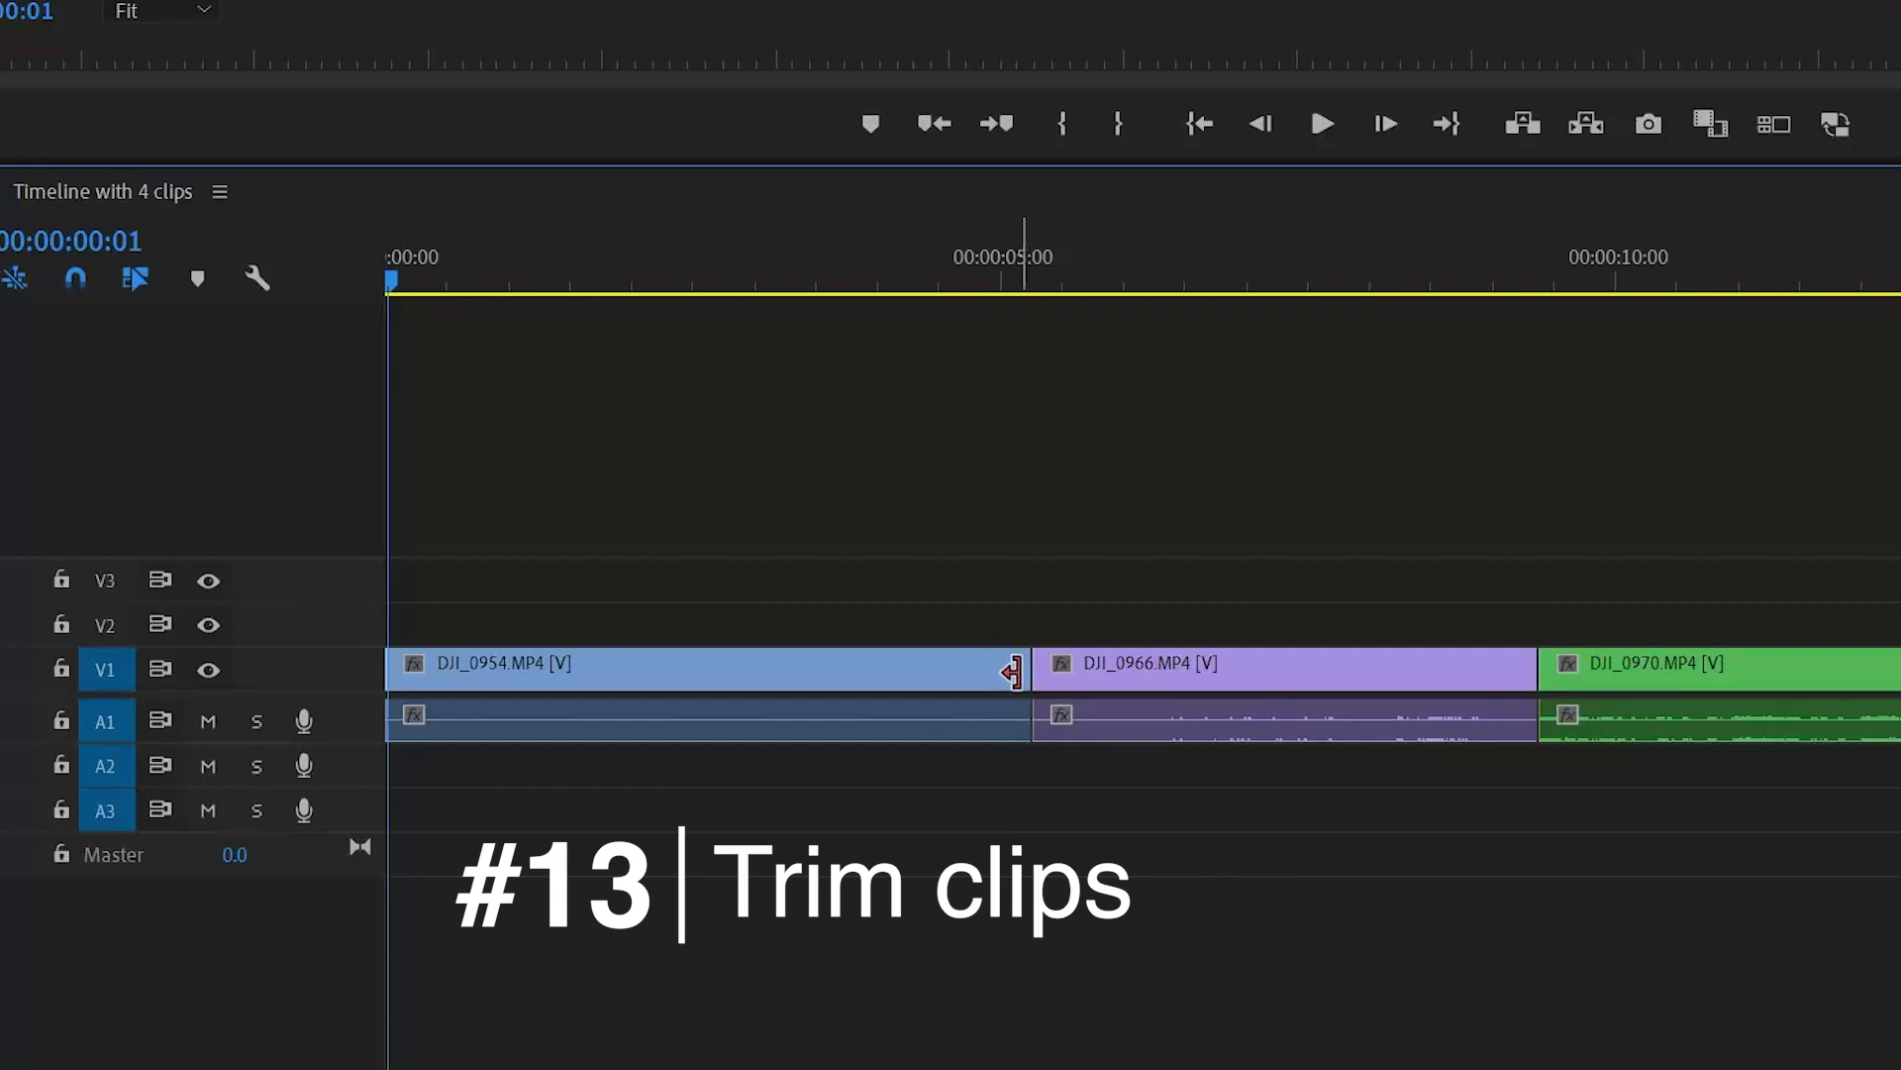
# Trim the end of DJI_0954 shorter, leaving a gap, and extend it back to meet the start of DJI_0966
pyautogui.moveTo(1011, 673); pyautogui.dragTo(909, 657)
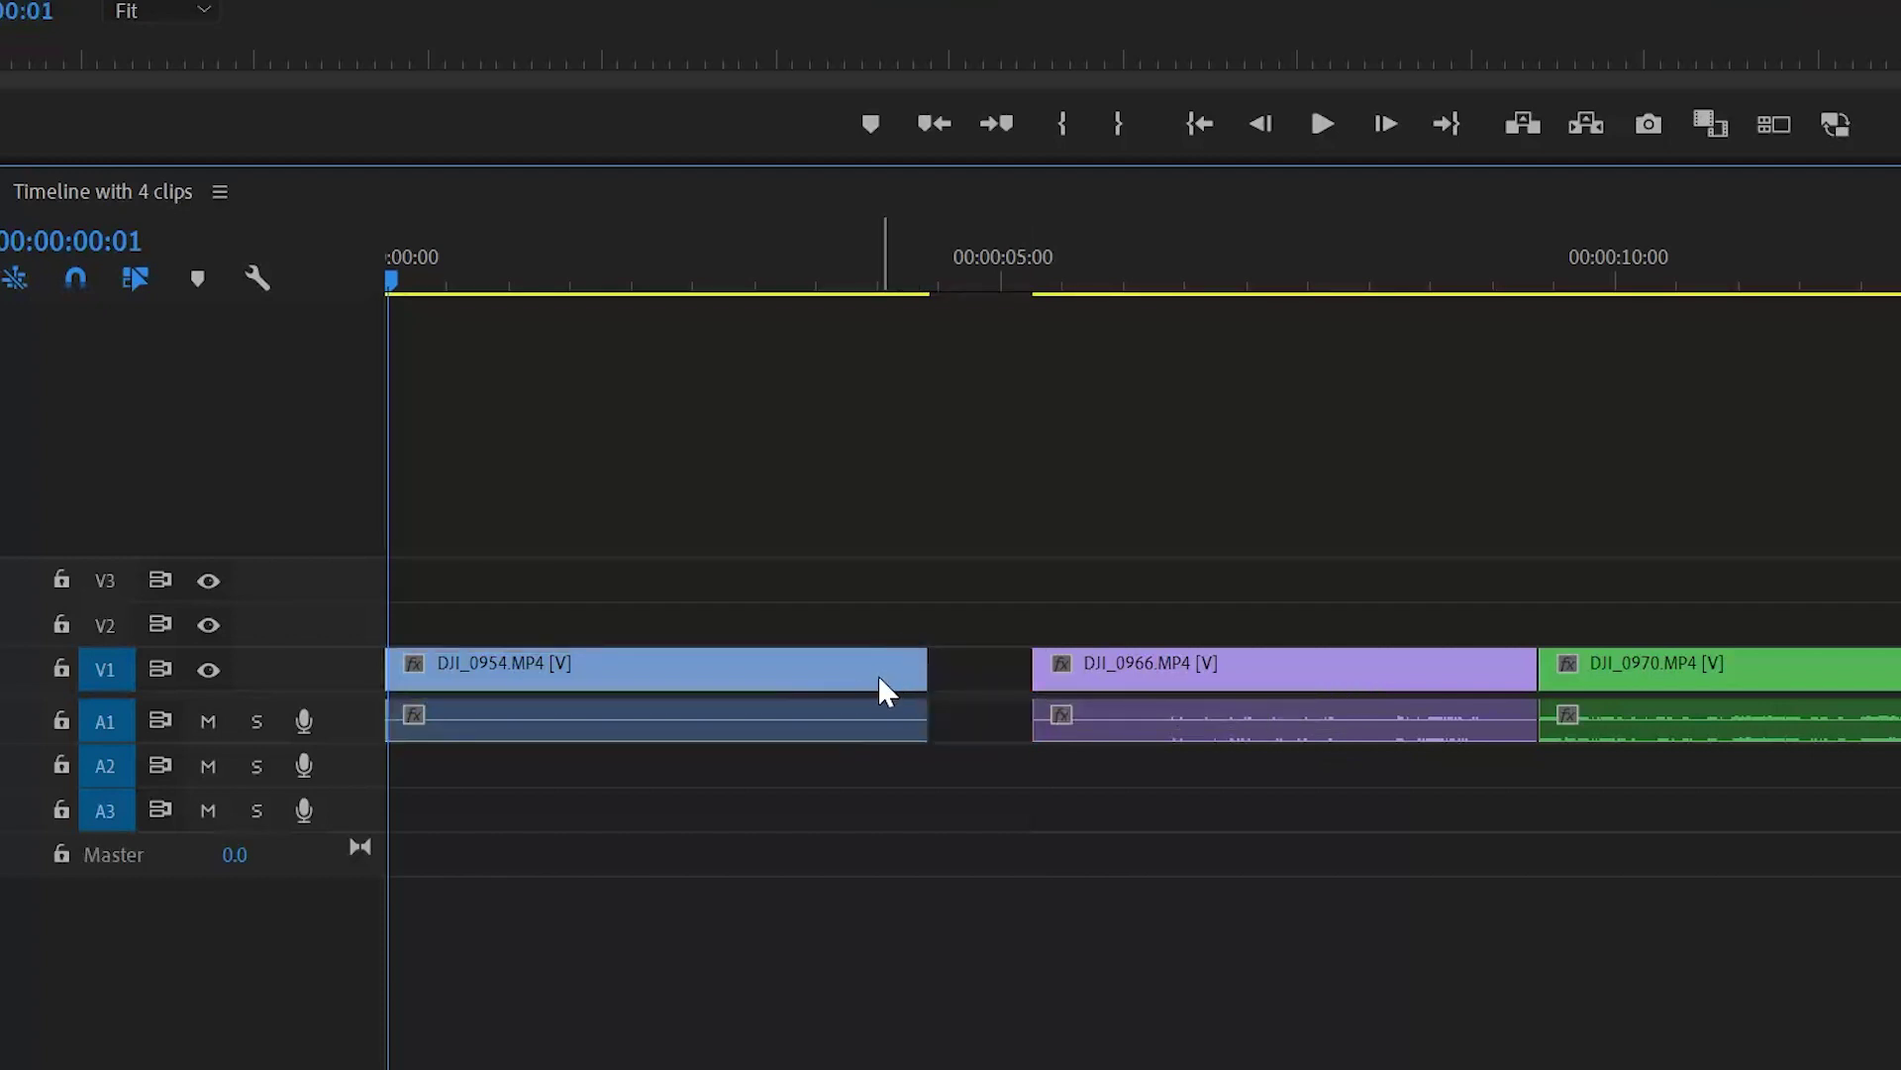
pyautogui.click(911, 675)
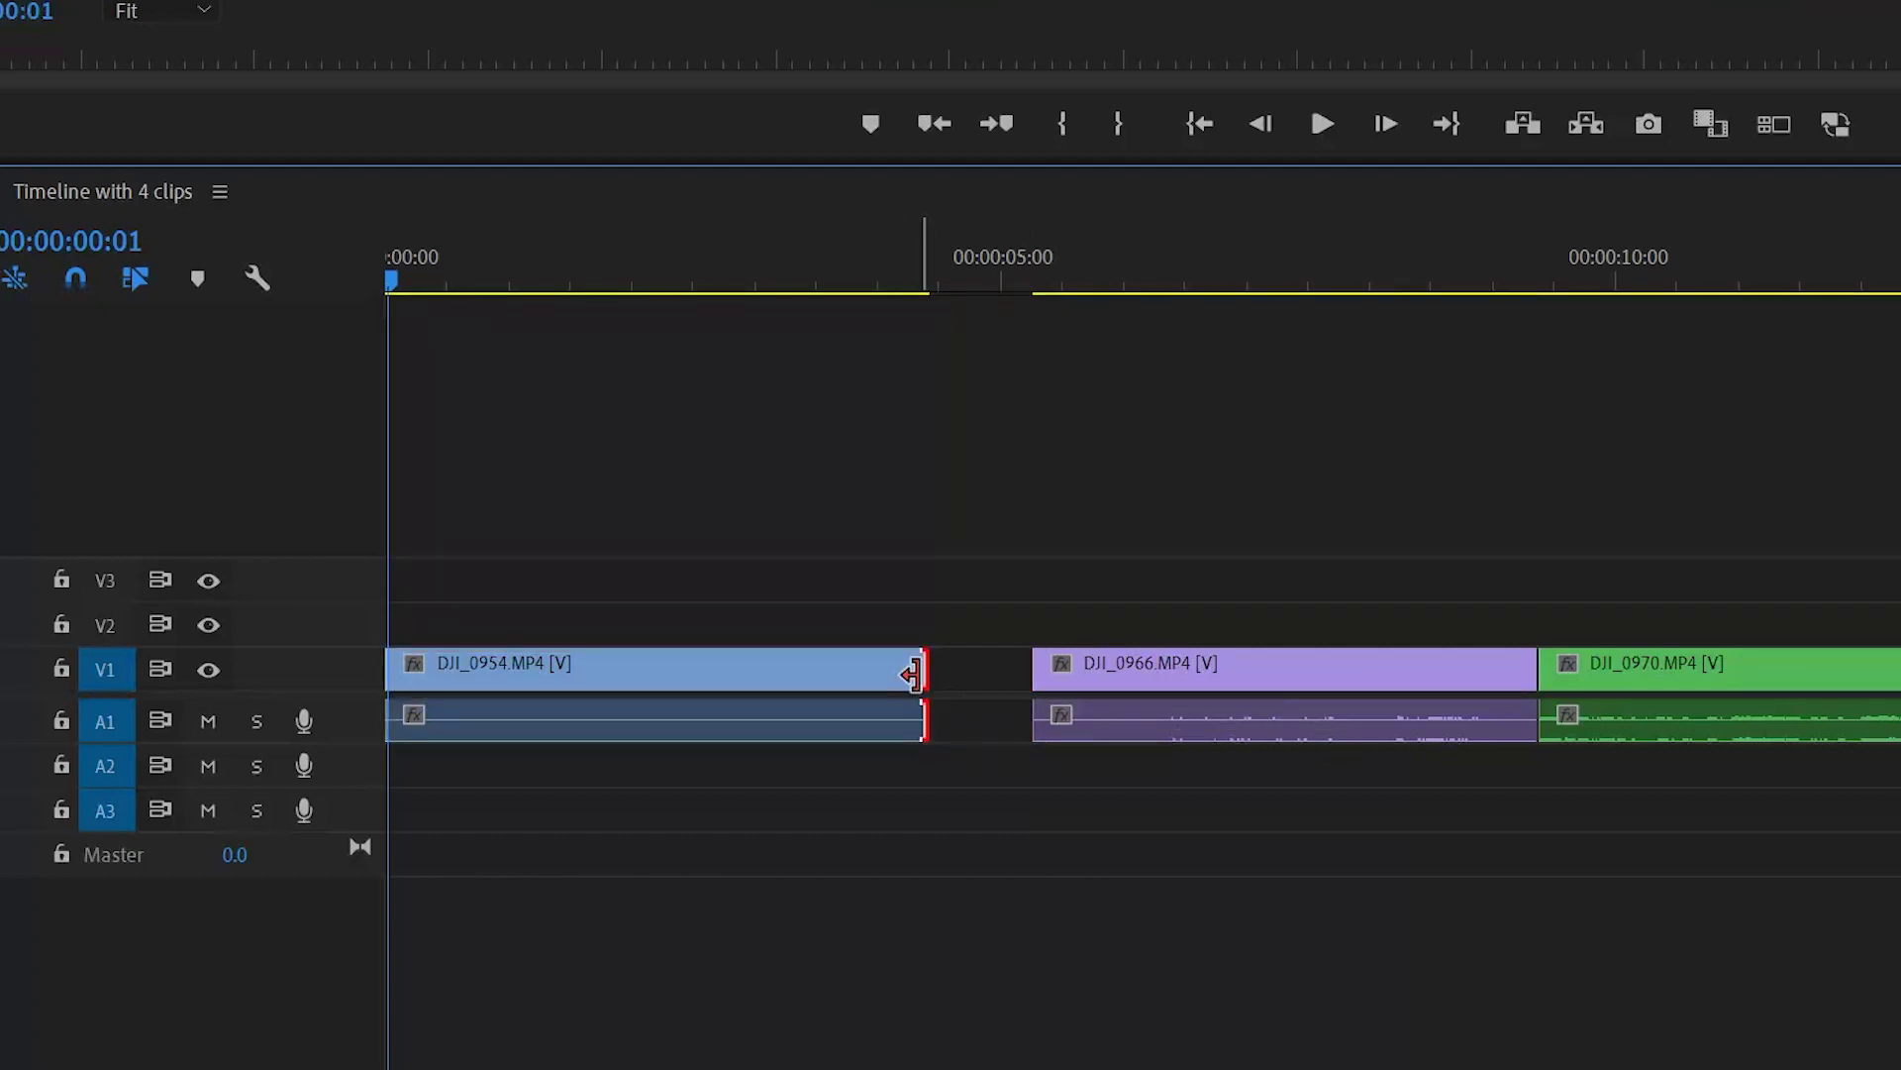
pyautogui.moveTo(911, 674); pyautogui.dragTo(1020, 674)
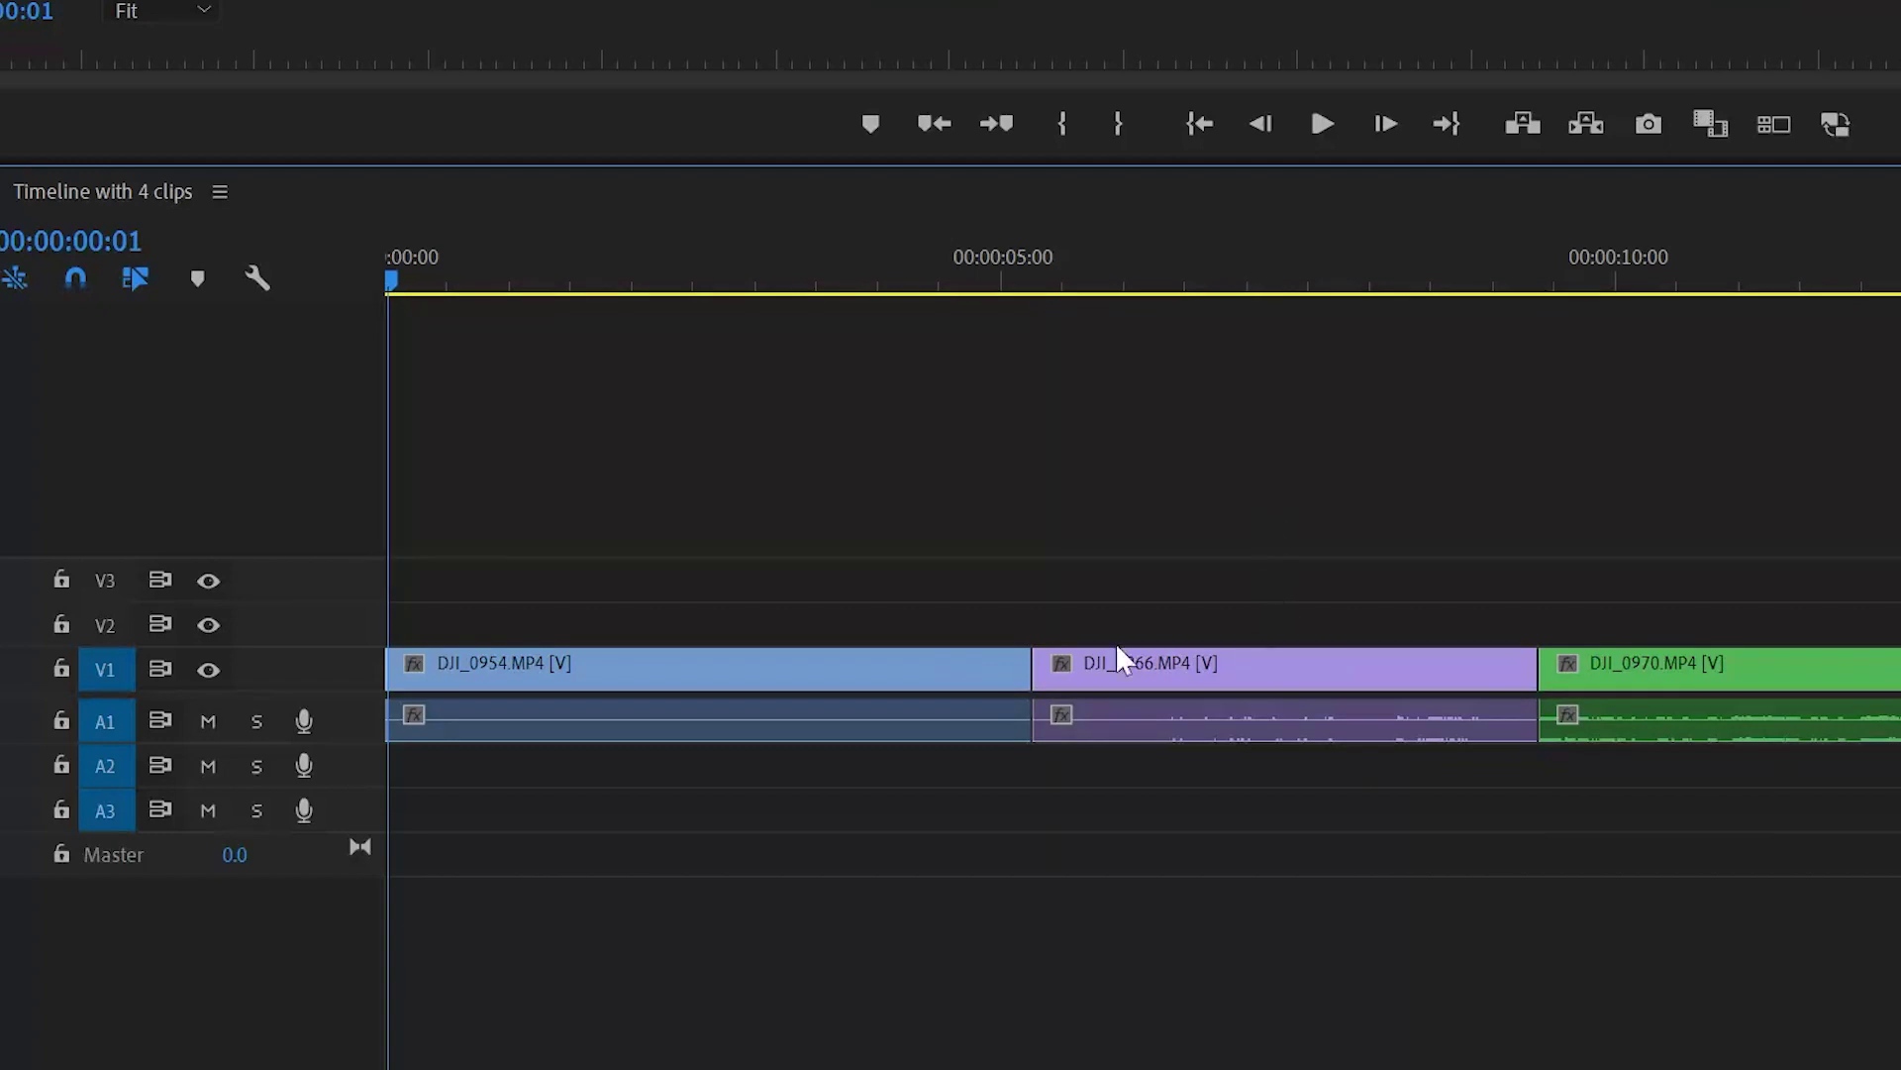
# Move all clips after DJI_0954 about one second later and extend DJI_0954's end part of the way into the gap
pyautogui.moveTo(1307, 498); pyautogui.dragTo(1810, 835)
pyautogui.moveTo(1295, 673); pyautogui.dragTo(1427, 685)
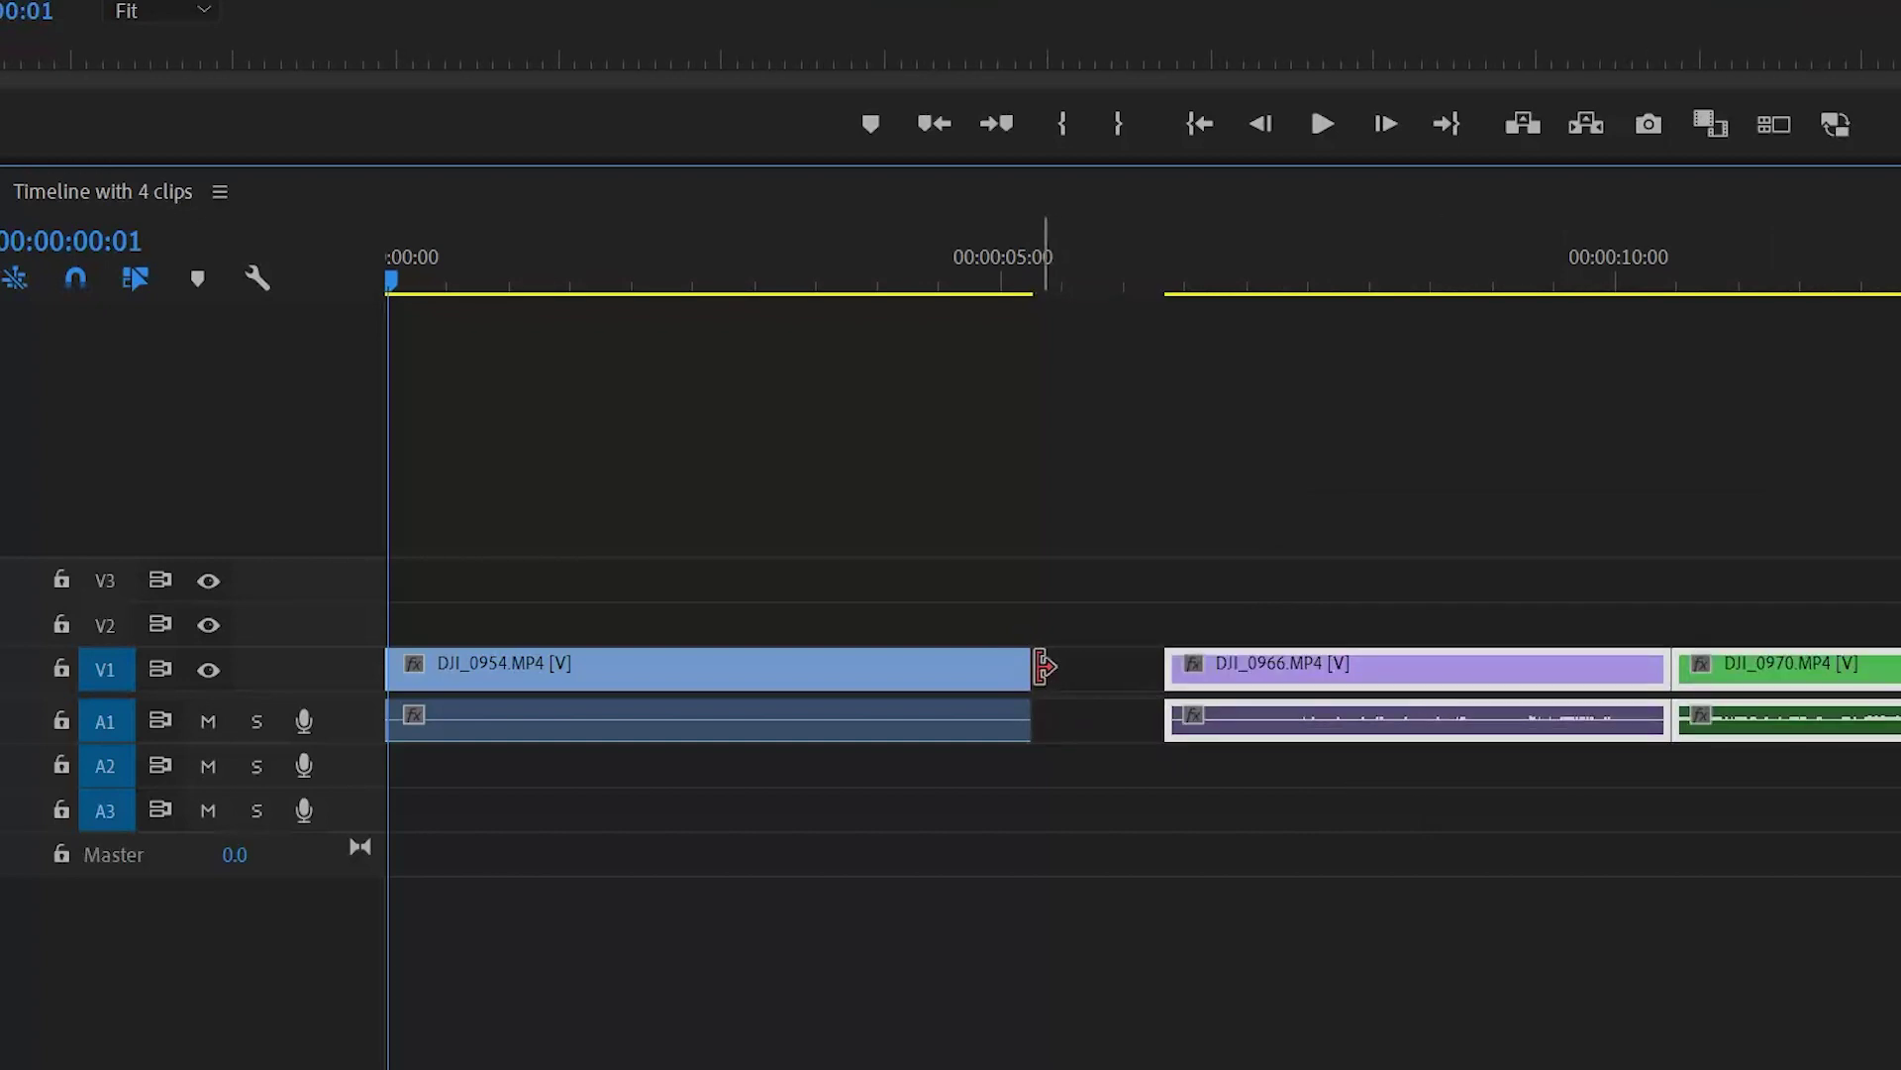
pyautogui.moveTo(1037, 667); pyautogui.dragTo(1137, 666)
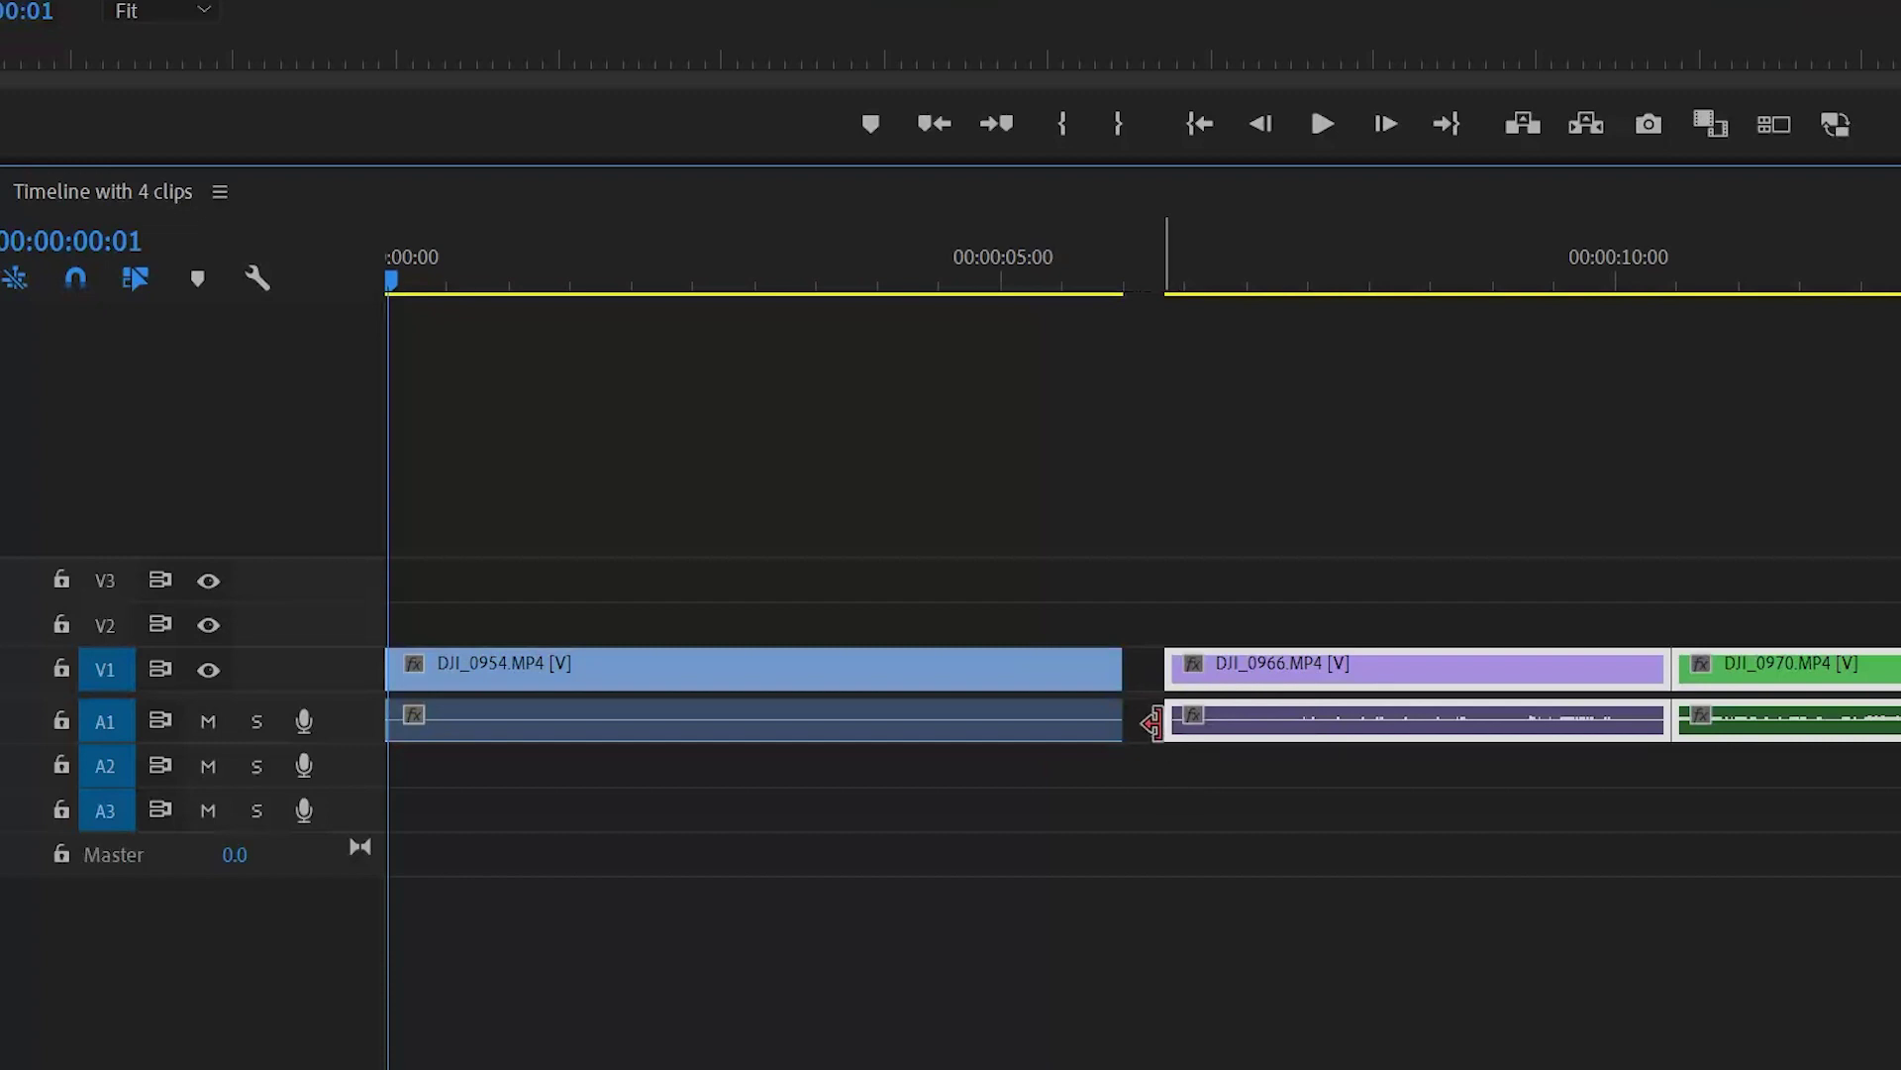
# Undo the extension of DJI_0954 and close the gap between it and DJI_0966
pyautogui.hotkey('ctrl', 'z')
pyautogui.click(917, 661)
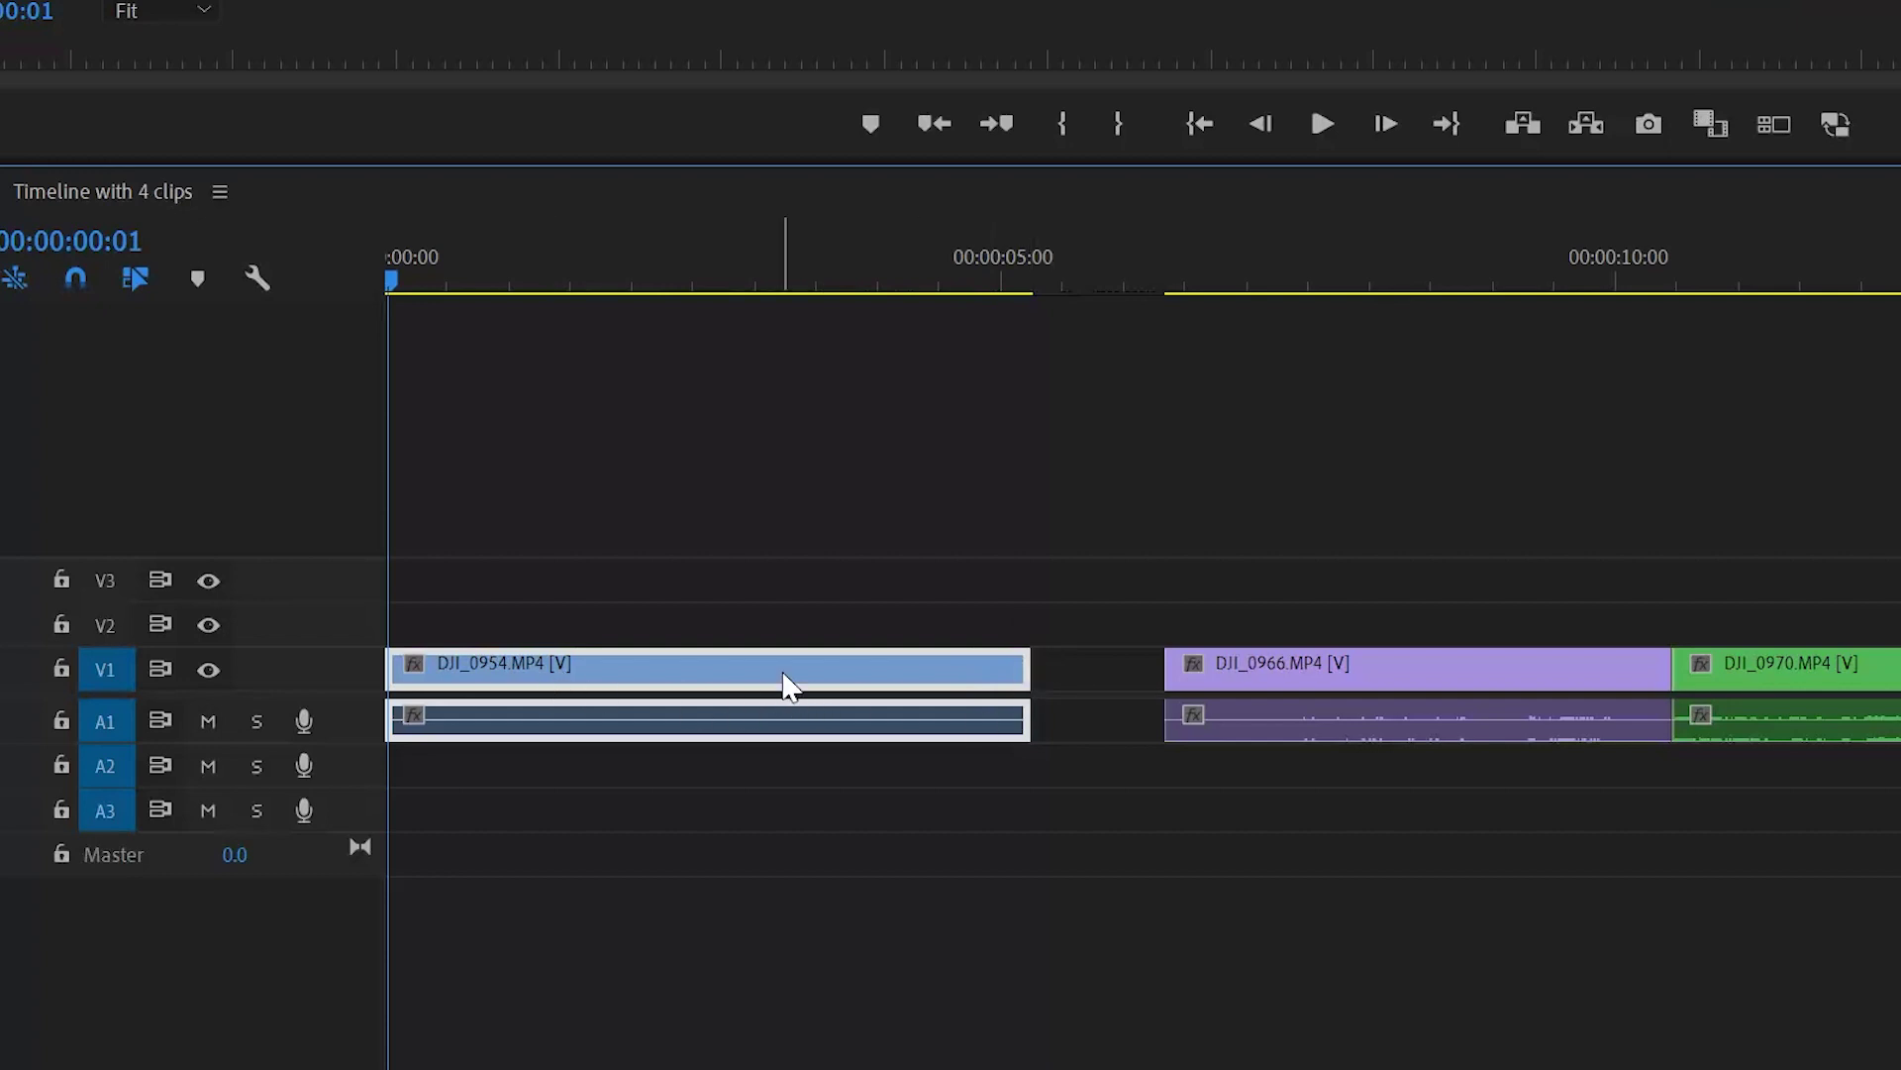
pyautogui.moveTo(790, 681)
pyautogui.hotkey('ctrl', 'shift', 'g')
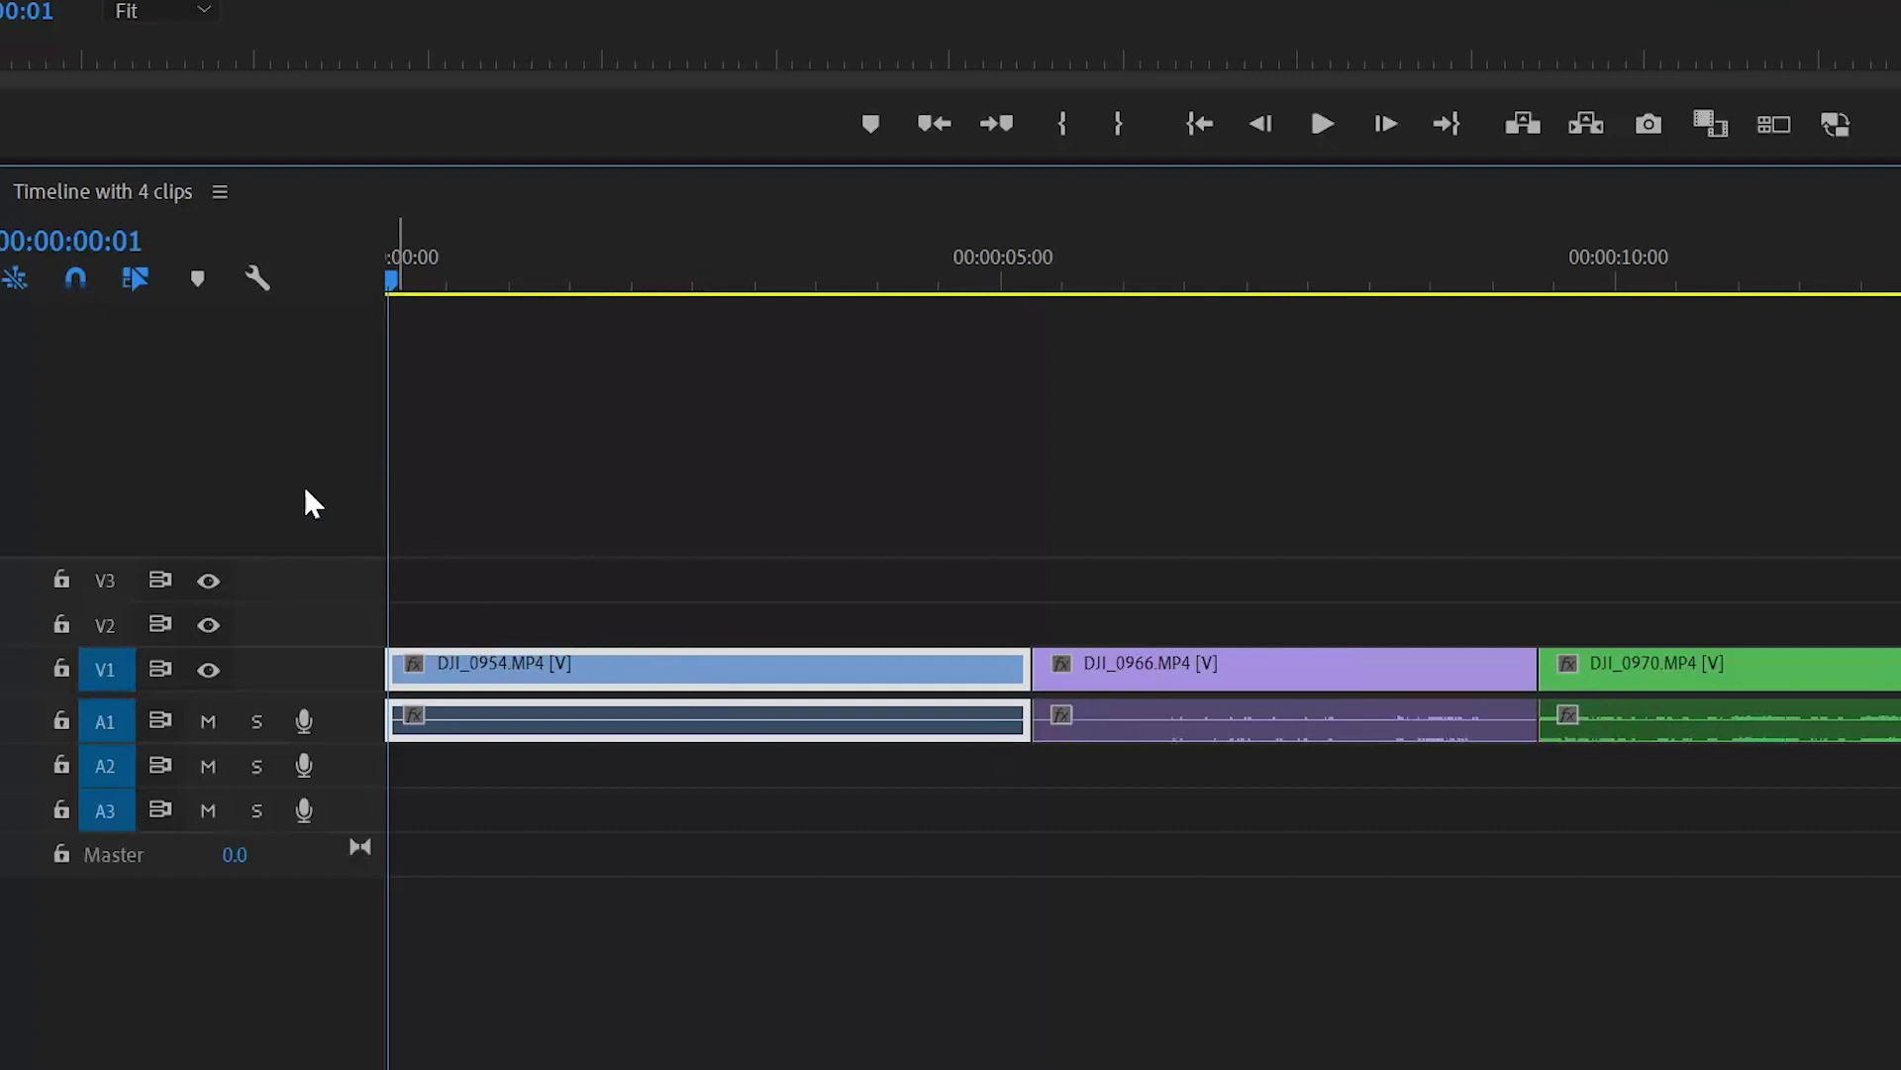
# Select the end edit point of DJI_0954 and the start edit point of DJI_0966 in turn with the trim cursor
pyautogui.click(1010, 669)
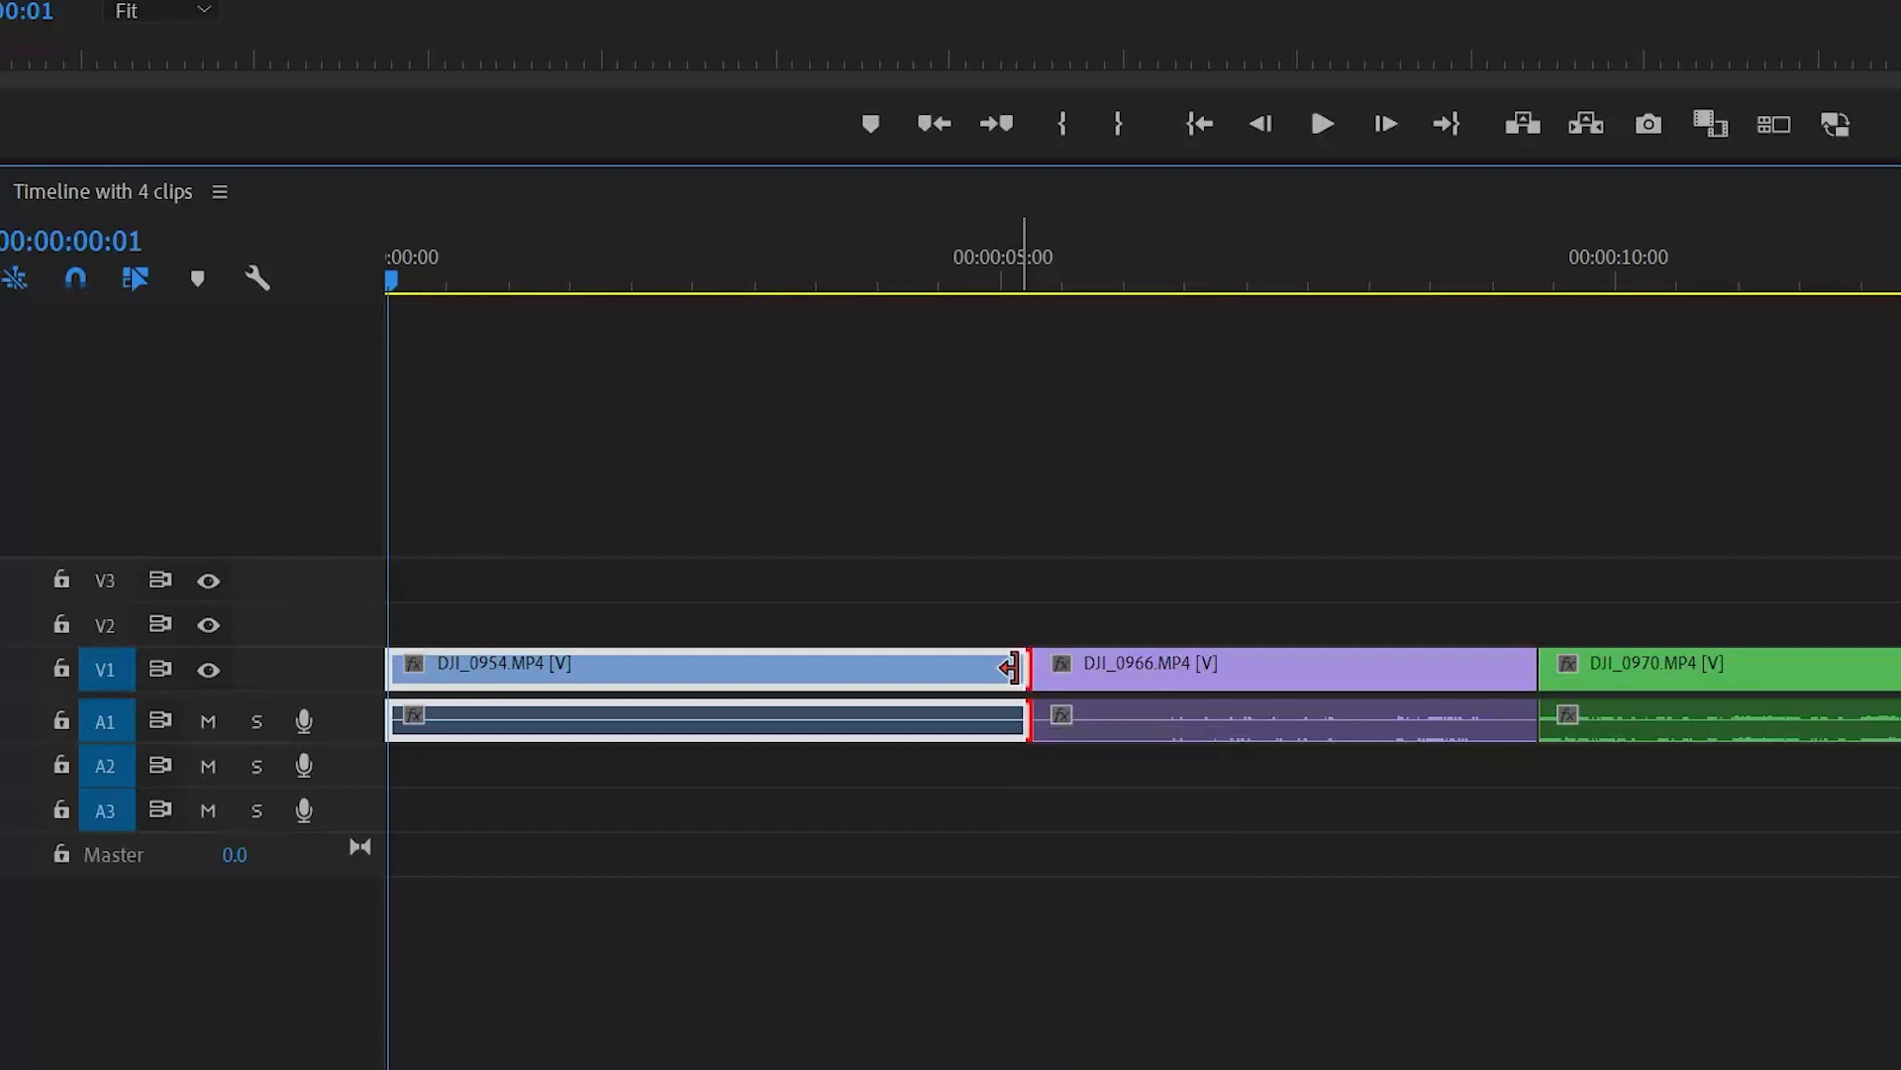
pyautogui.moveTo(1010, 668)
pyautogui.mouseDown()
pyautogui.moveTo(975, 675)
pyautogui.moveTo(1014, 673)
pyautogui.mouseUp()
pyautogui.click(976, 675)
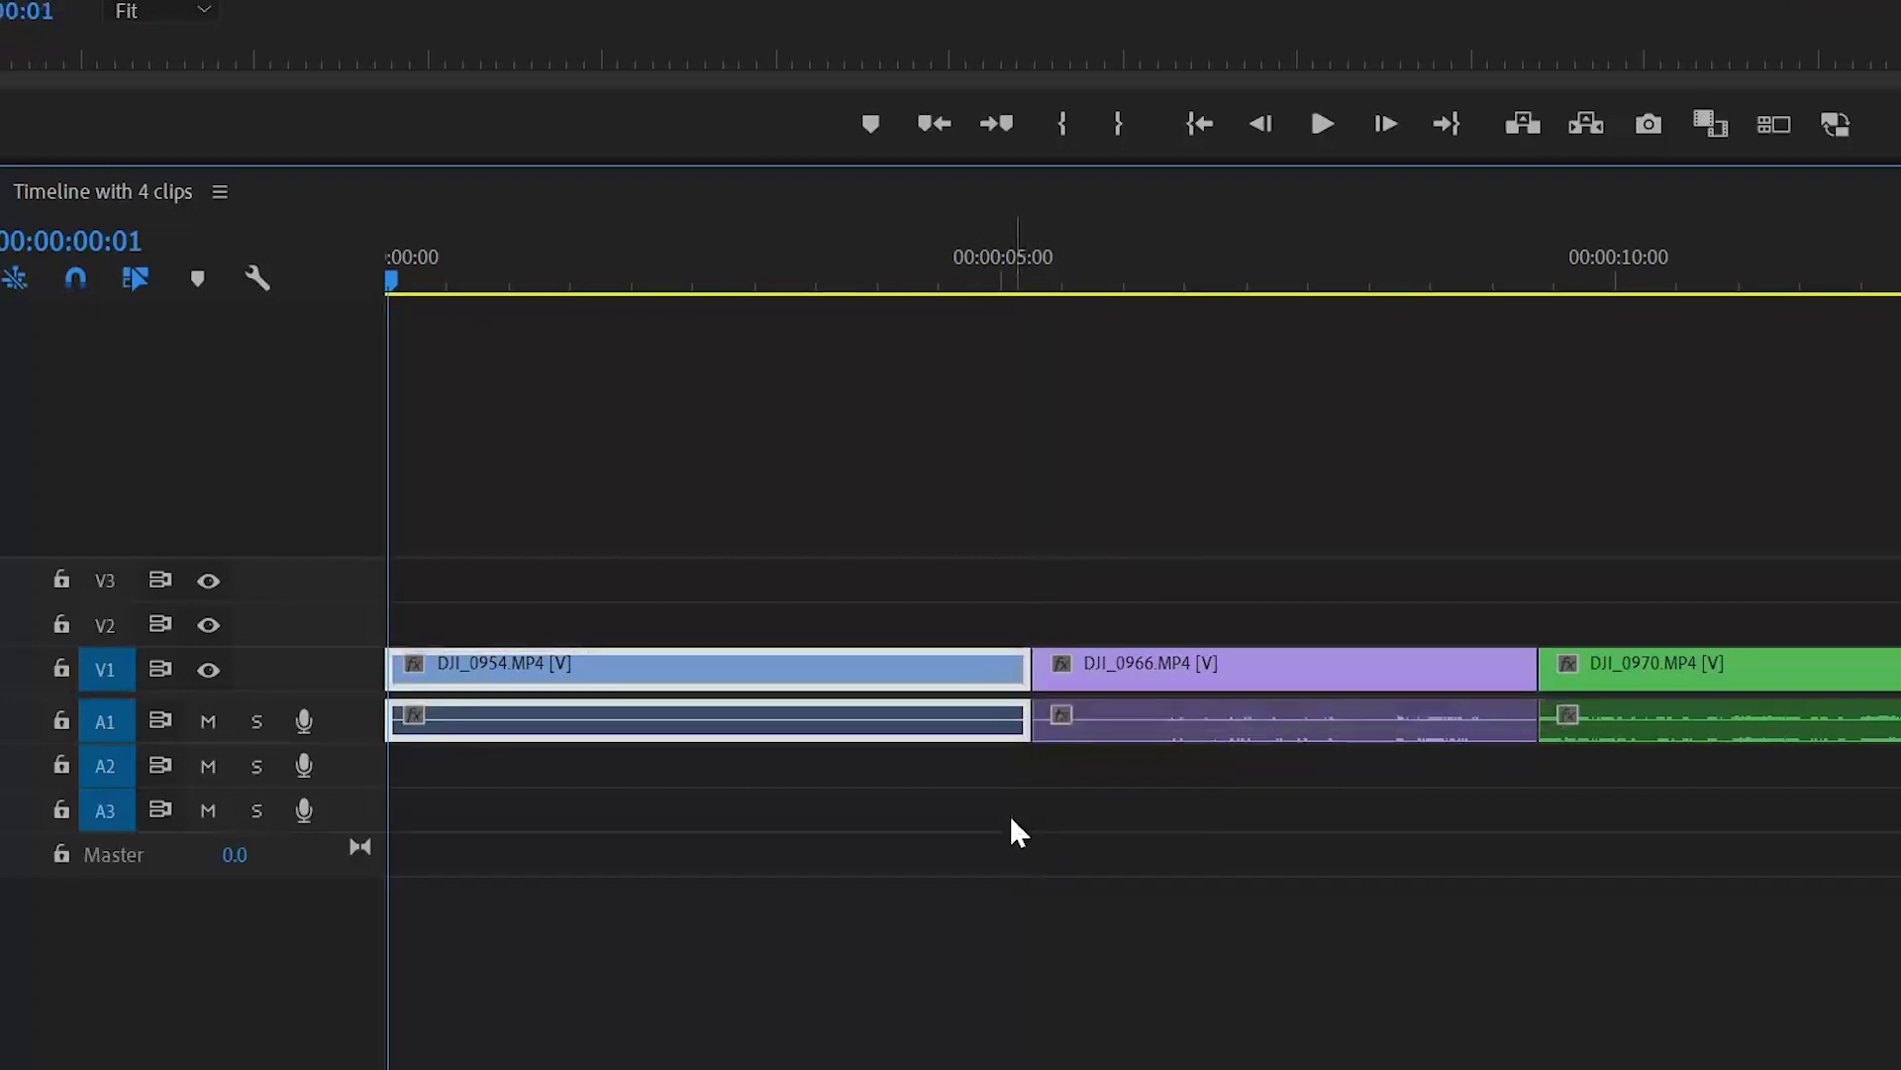
pyautogui.click(1056, 672)
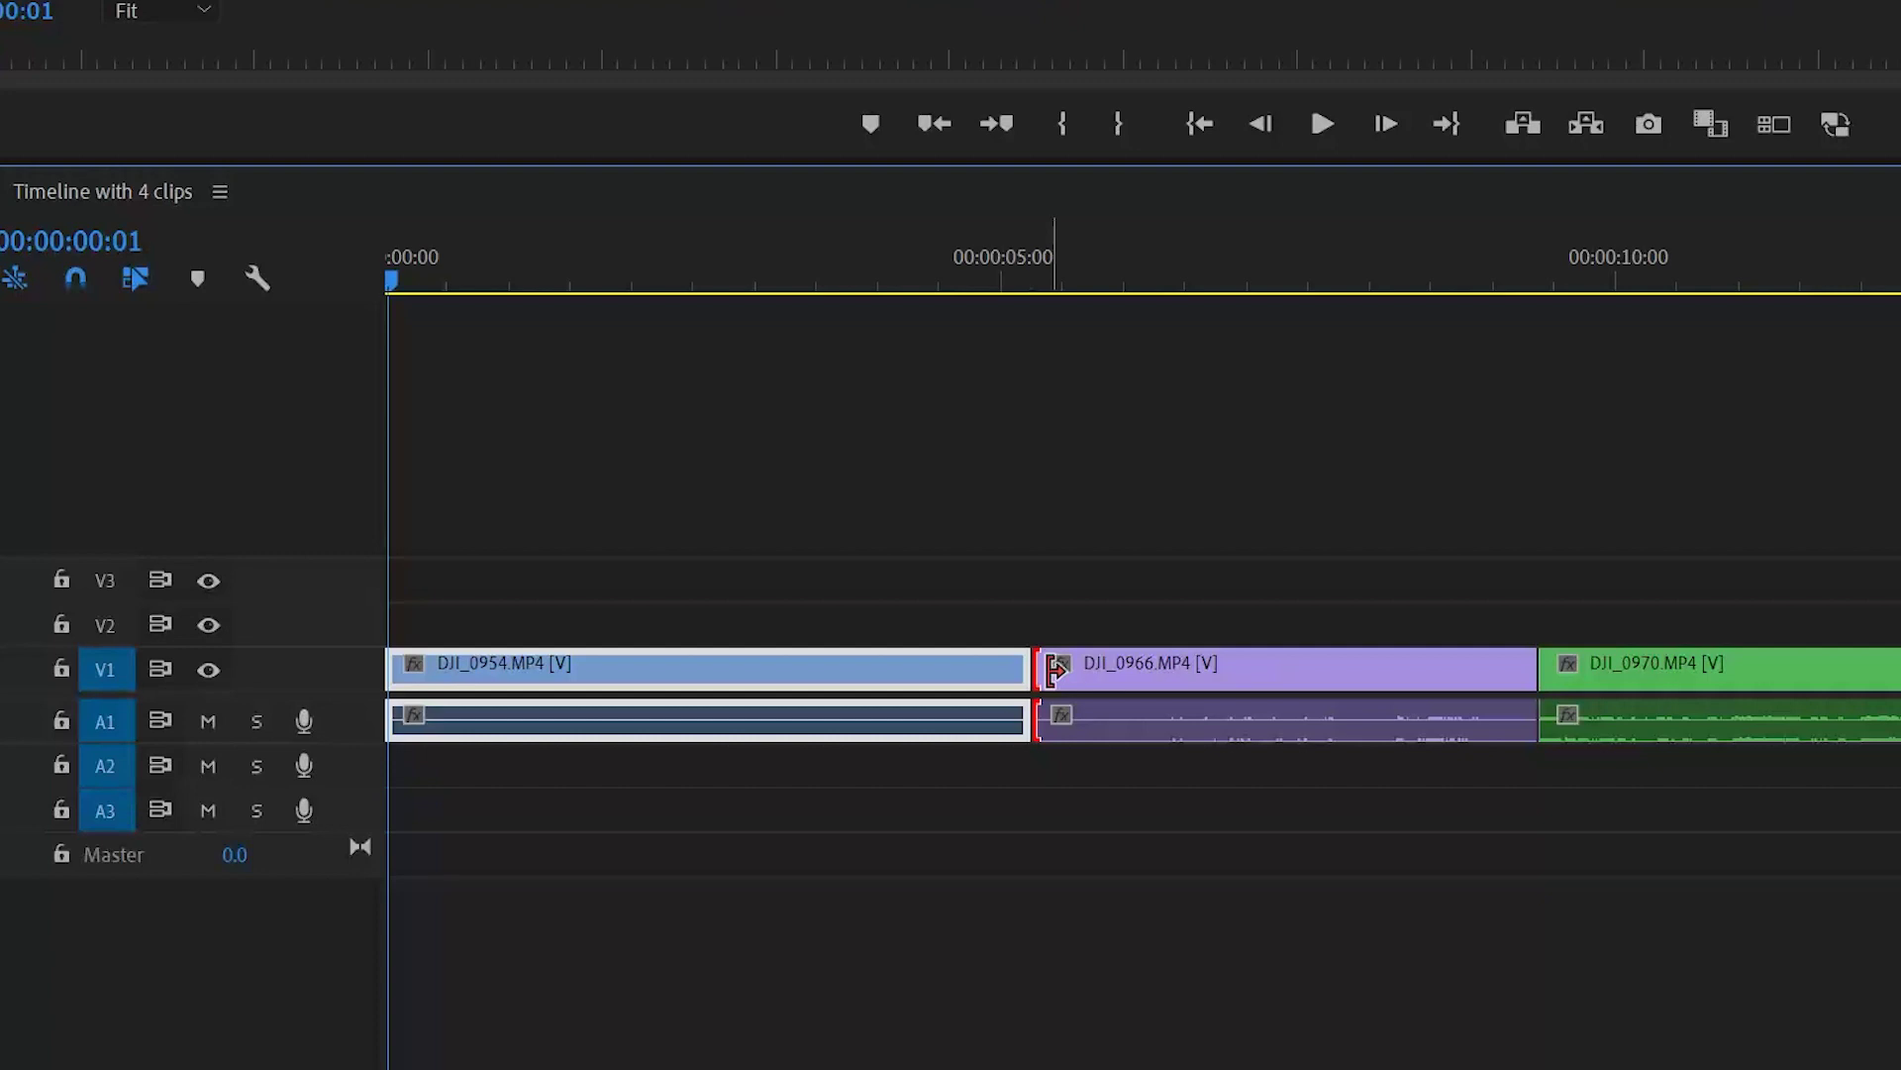
pyautogui.moveTo(1055, 671)
pyautogui.mouseDown()
pyautogui.moveTo(1108, 675)
pyautogui.moveTo(1053, 669)
pyautogui.moveTo(1084, 672)
pyautogui.mouseUp()
pyautogui.click(1028, 672)
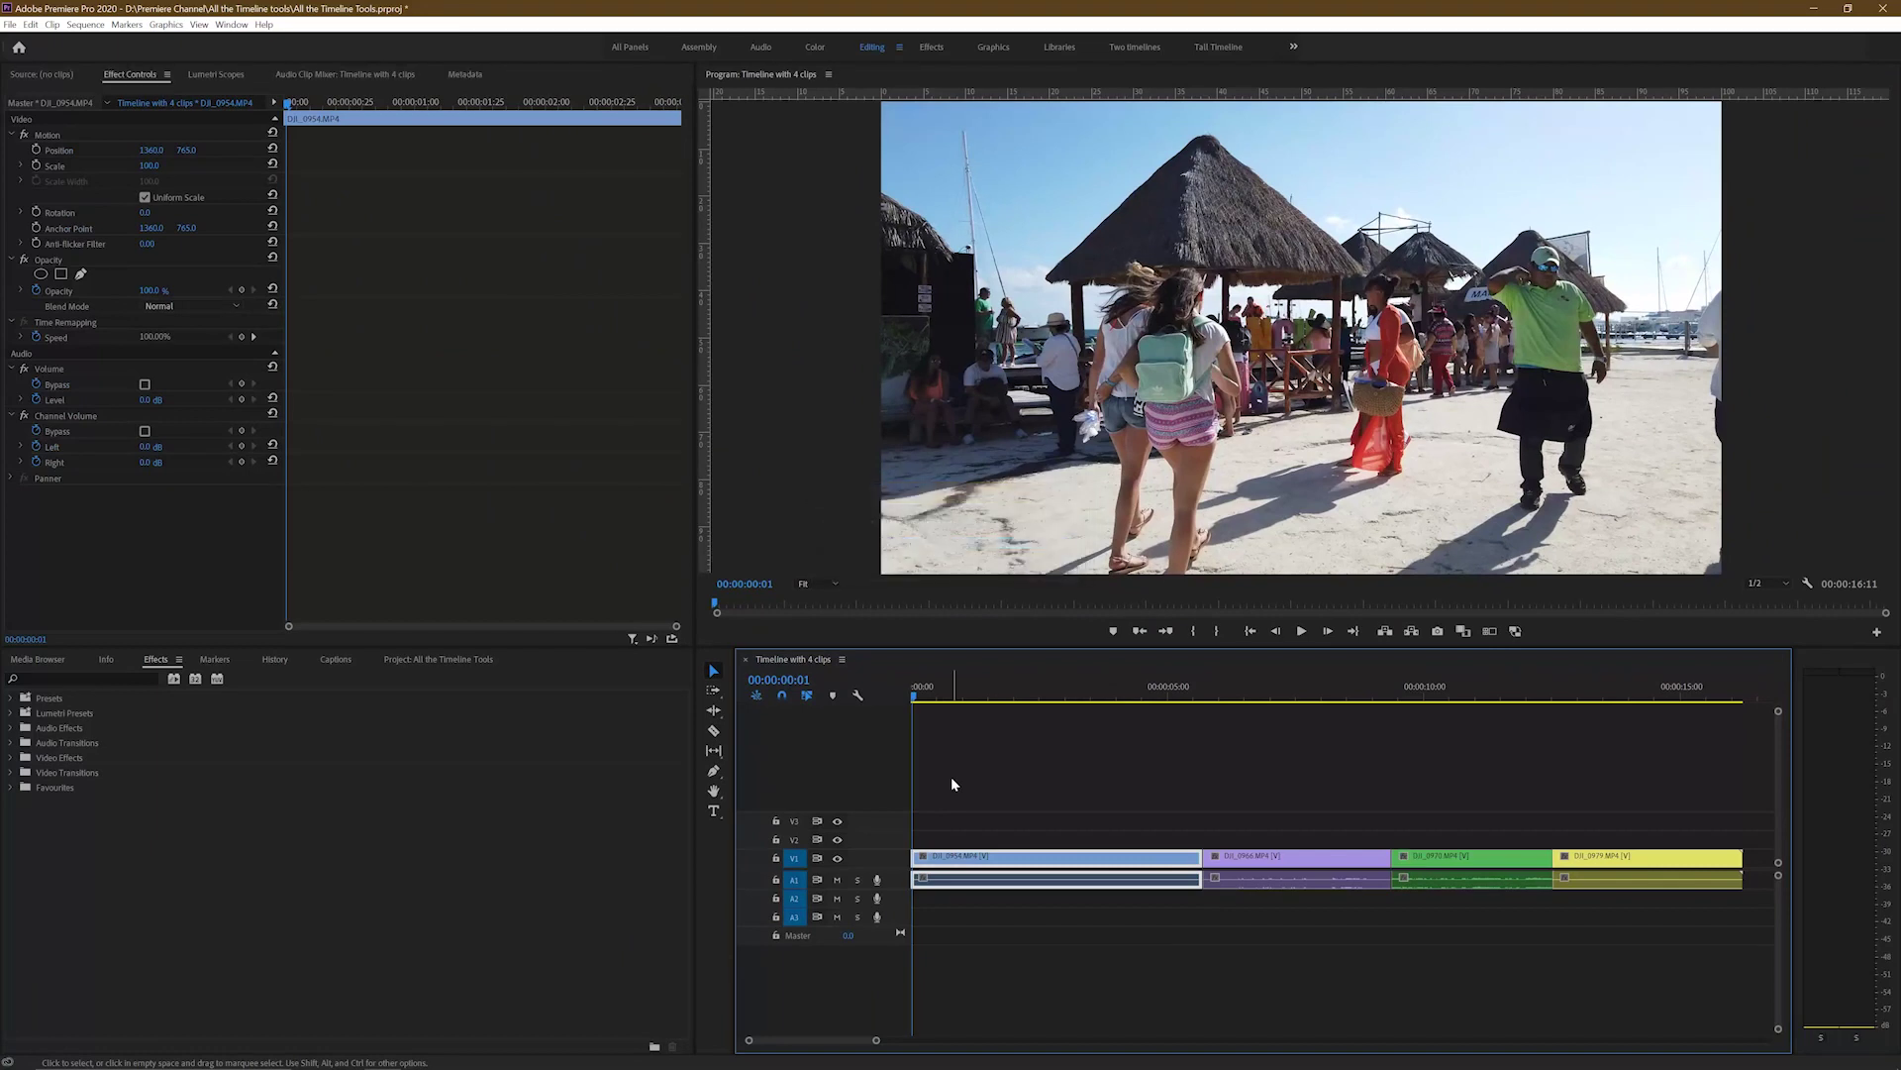
# Ripple-trim the end of DJI_0954 to a duration of about 00:00:04:34, and ripple it back out to about 00:00:05:20
pyautogui.hotkey('ctrl', 'shift', 'Left')
pyautogui.hotkey('ctrl', 'shift', 'Left')
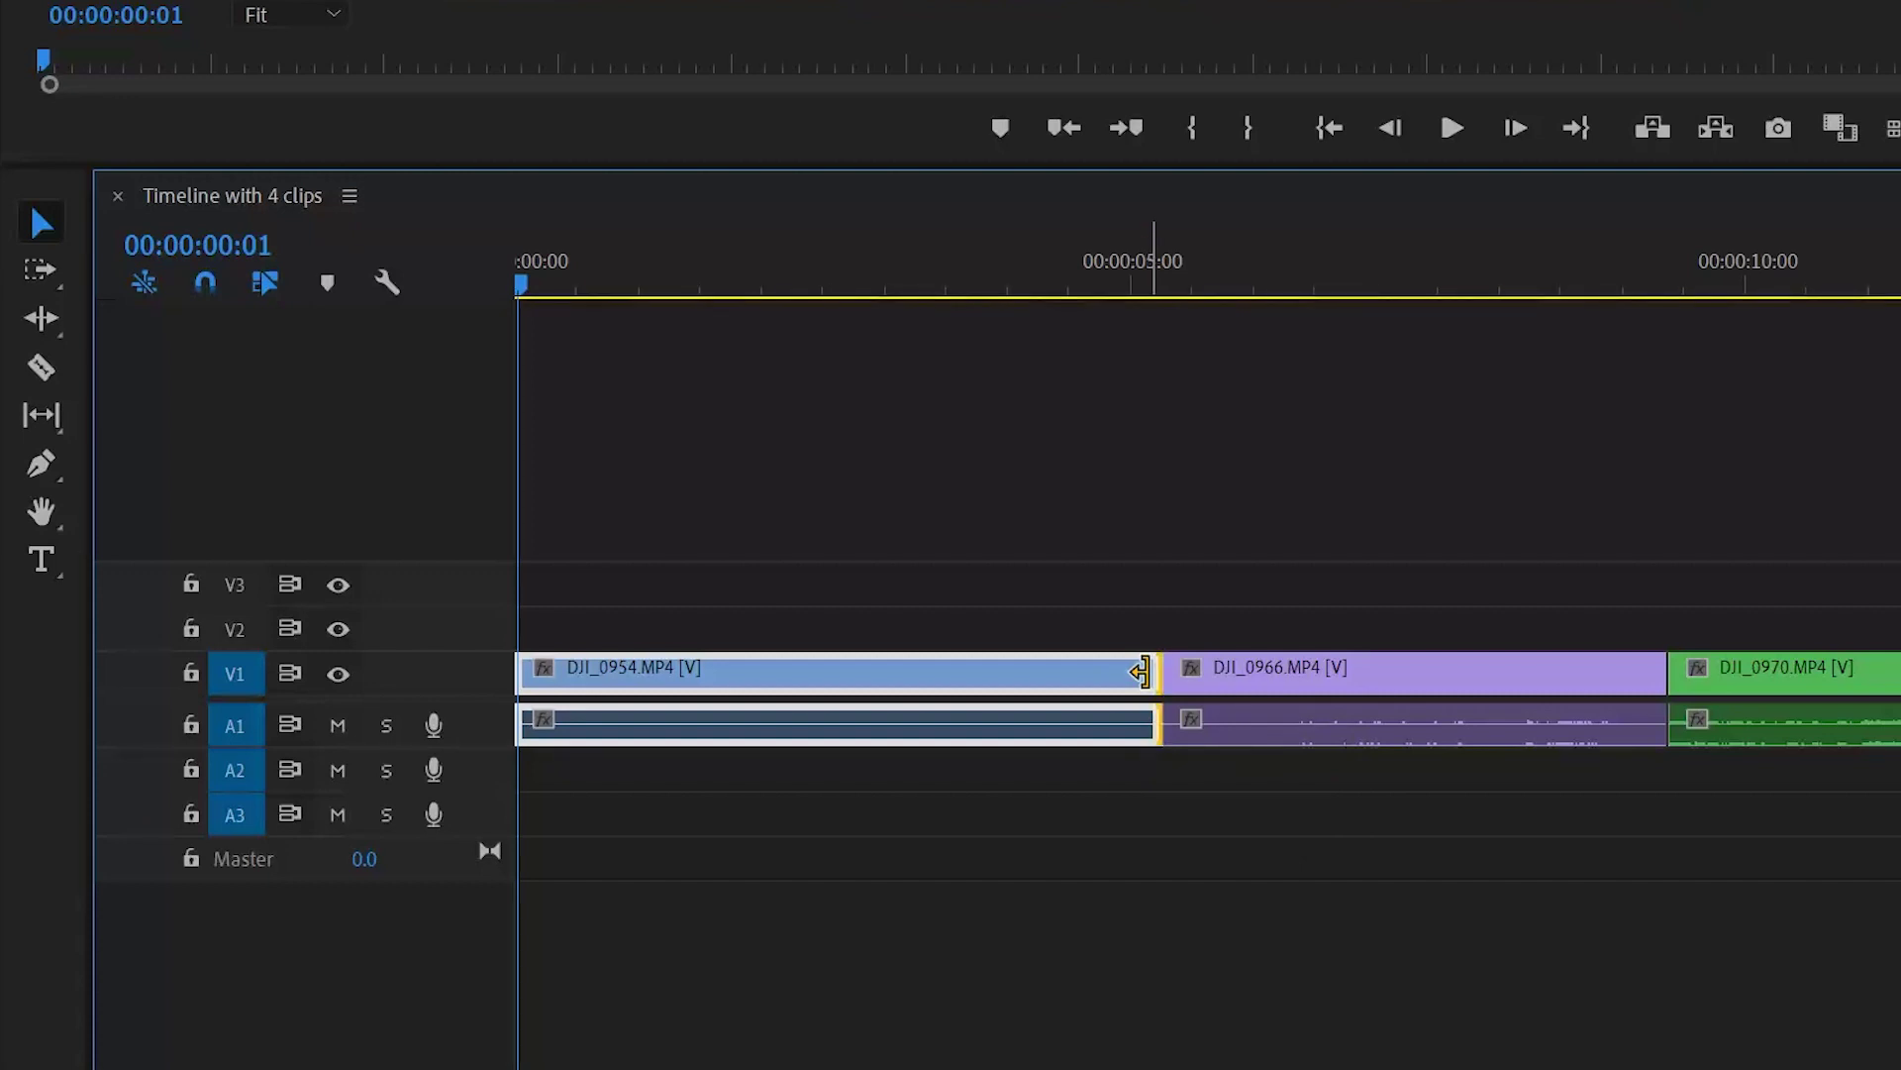
pyautogui.moveTo(1141, 672); pyautogui.dragTo(1074, 675)
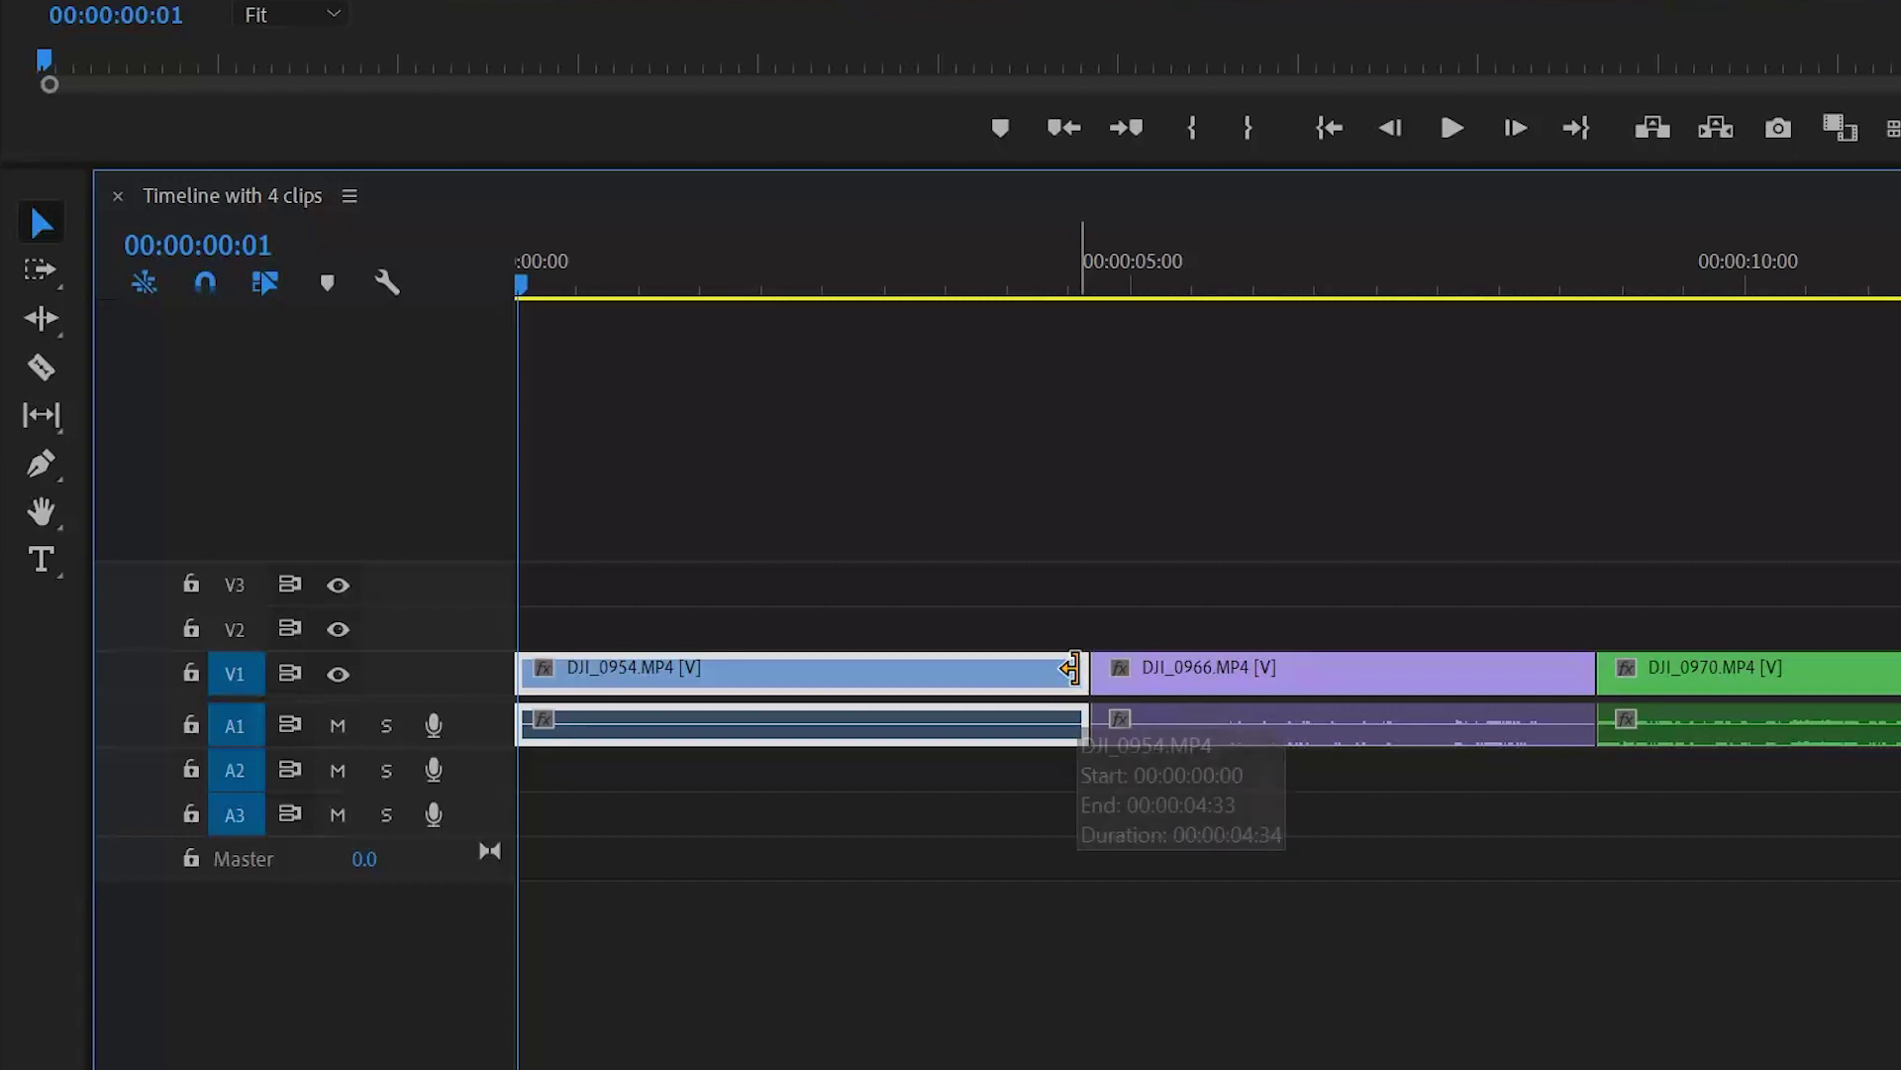
pyautogui.moveTo(1072, 669); pyautogui.dragTo(1156, 683)
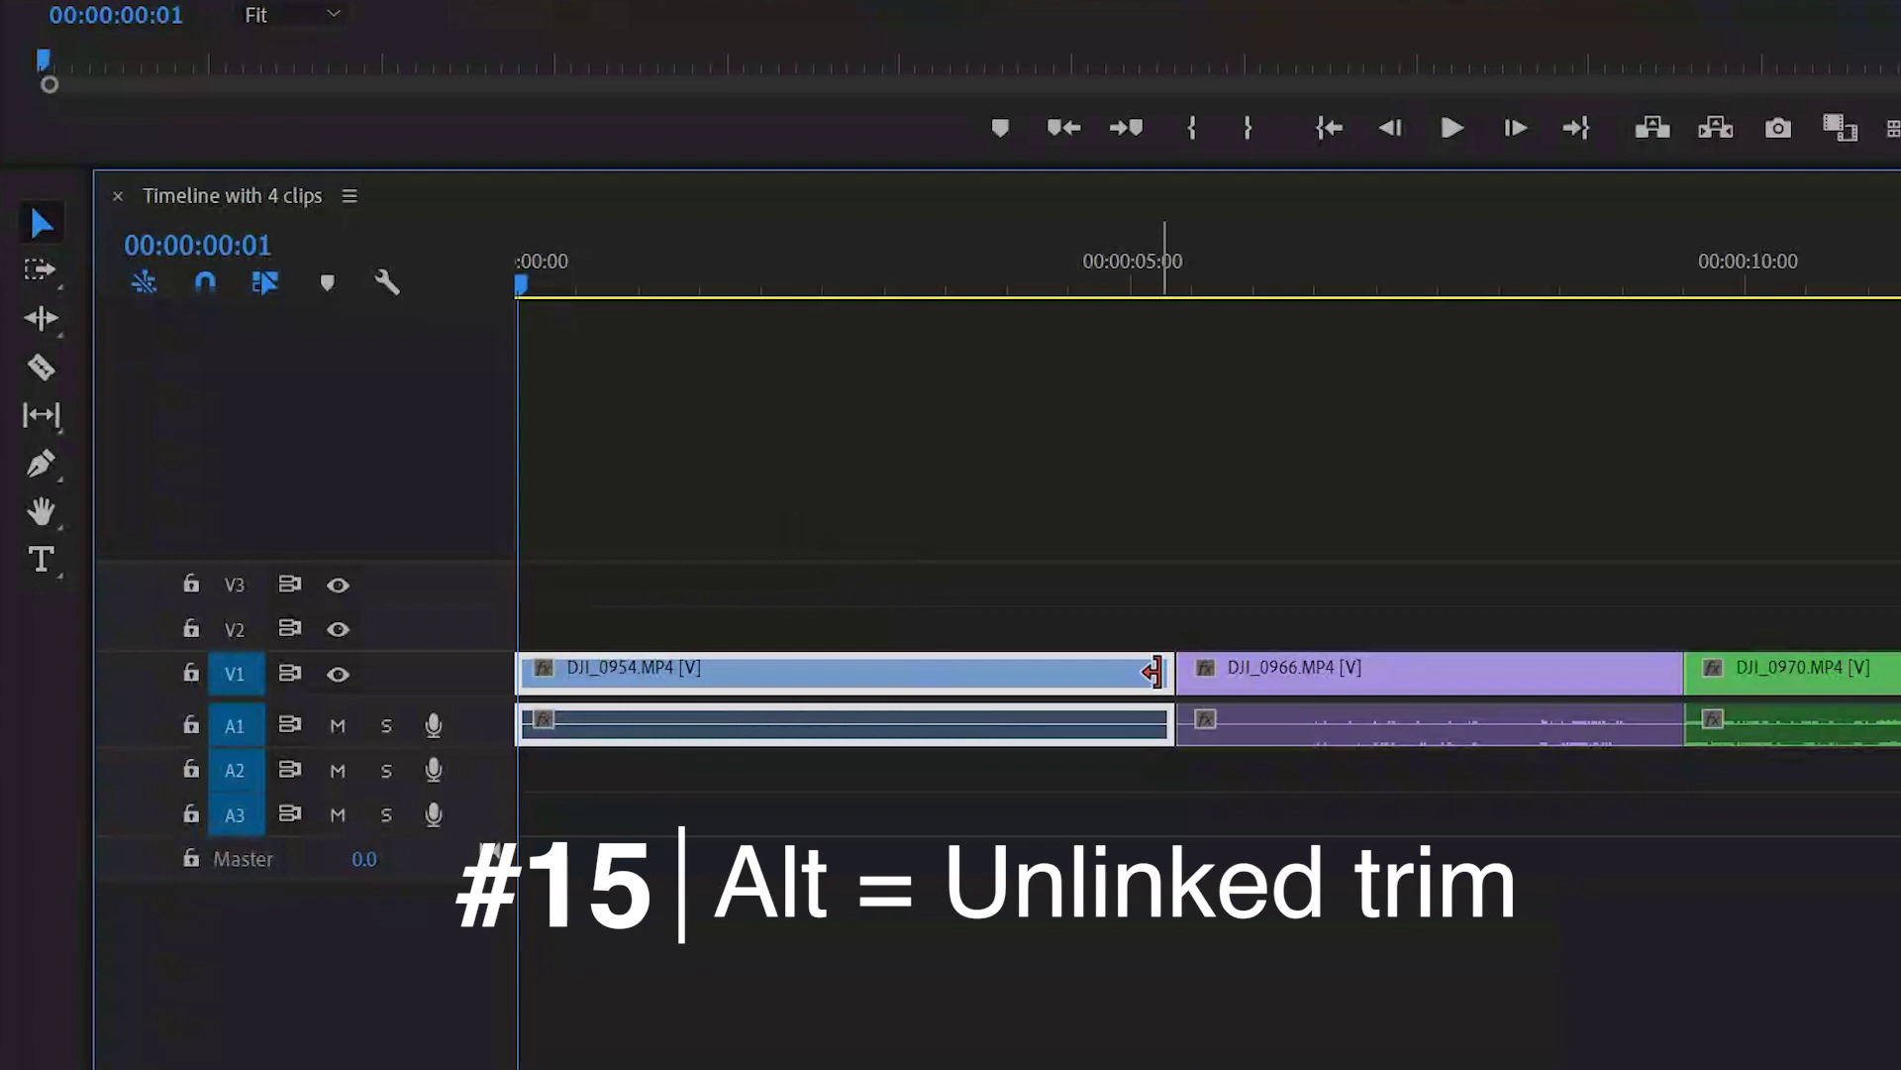
# Trim only the video end of DJI_0954, extend DJI_0966's video start to meet it, and undo both unlinked trims
pyautogui.moveTo(1154, 672); pyautogui.dragTo(1063, 669)
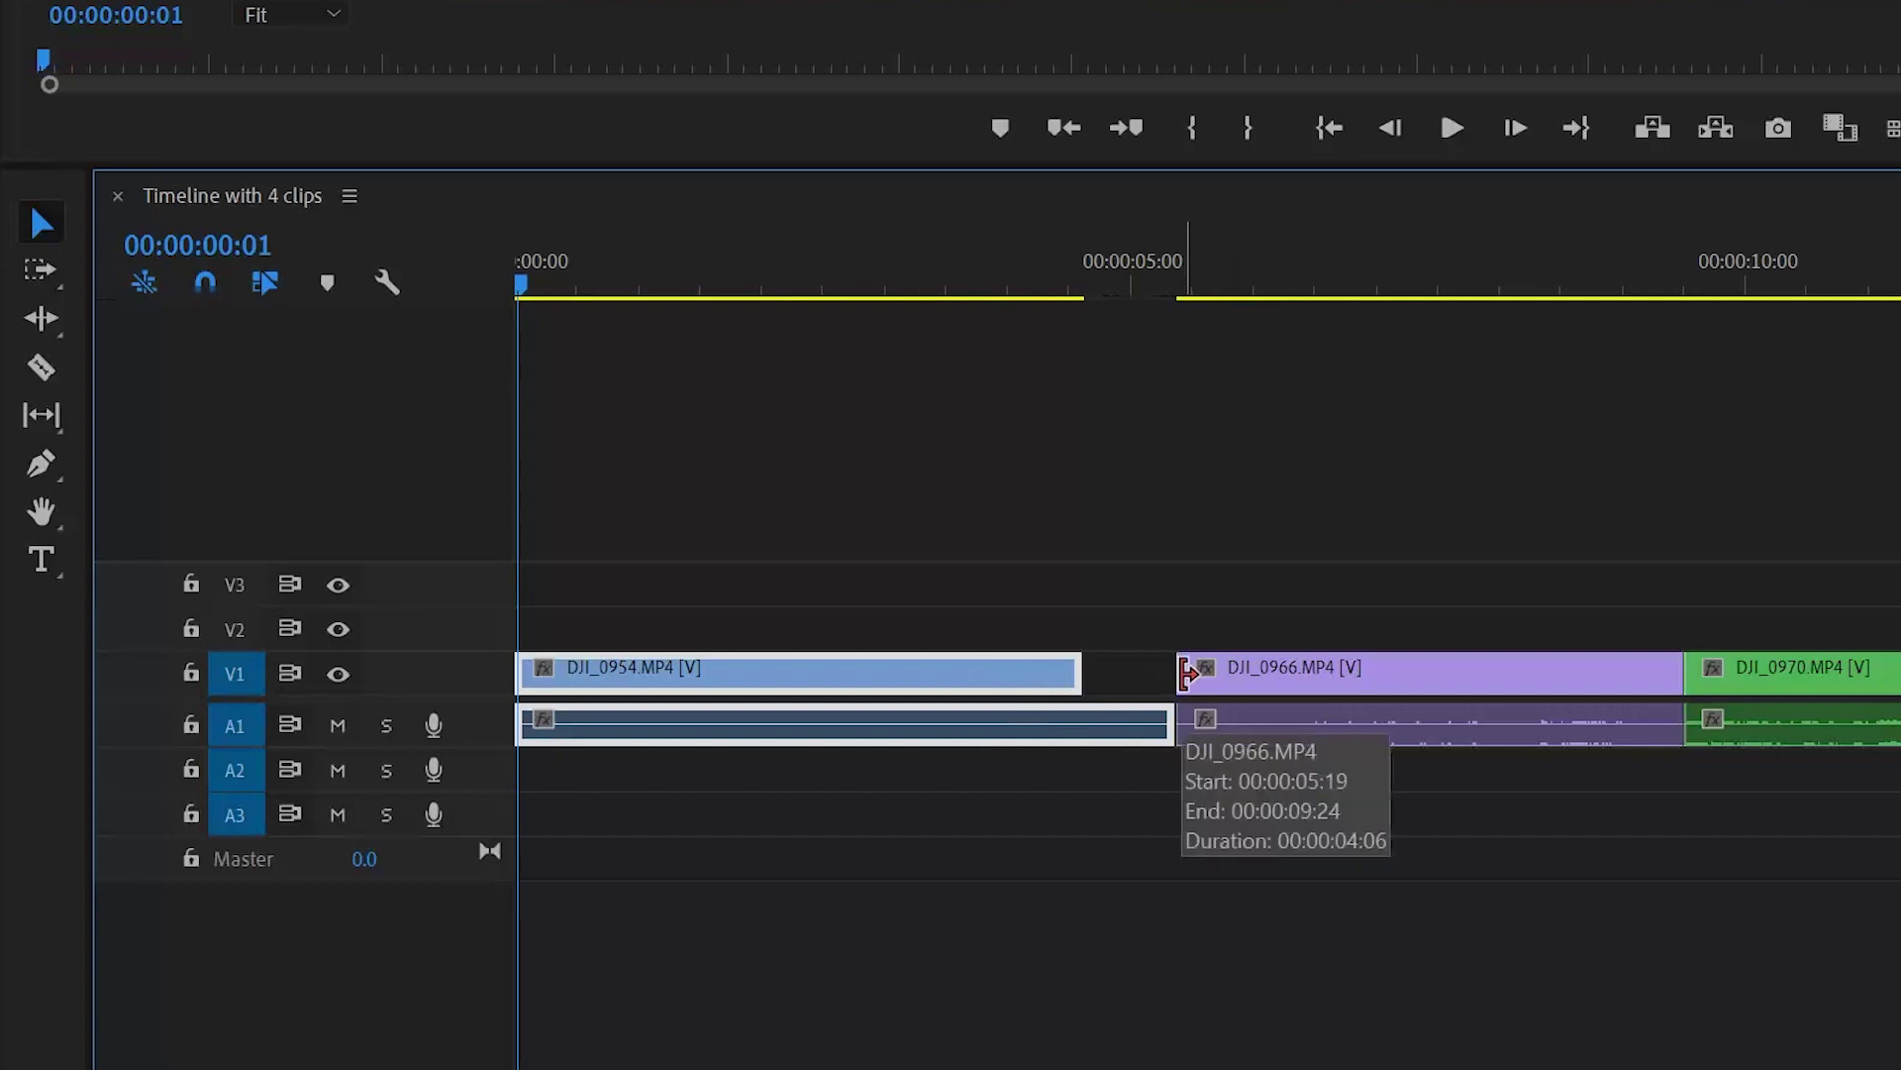
pyautogui.moveTo(1186, 673); pyautogui.dragTo(1085, 674)
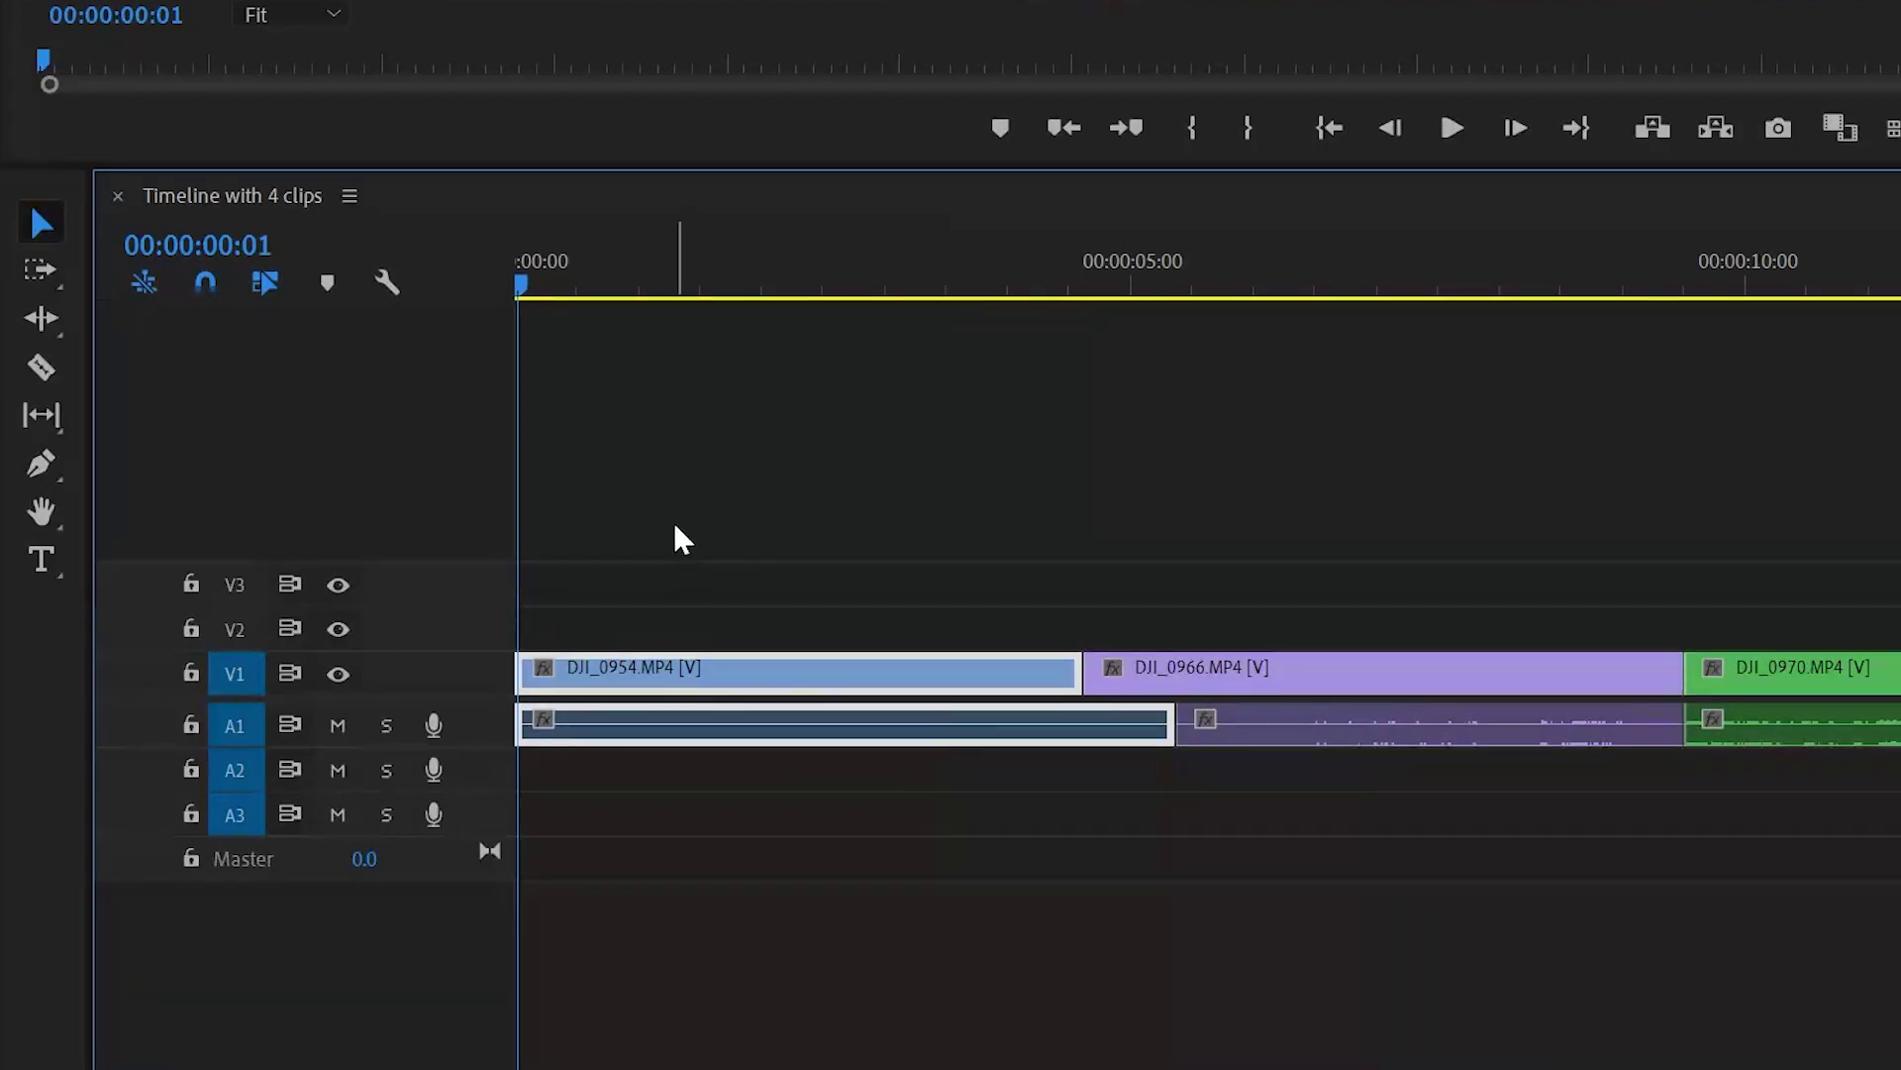
pyautogui.hotkey('ctrl', 'z')
pyautogui.hotkey('ctrl', 'z')
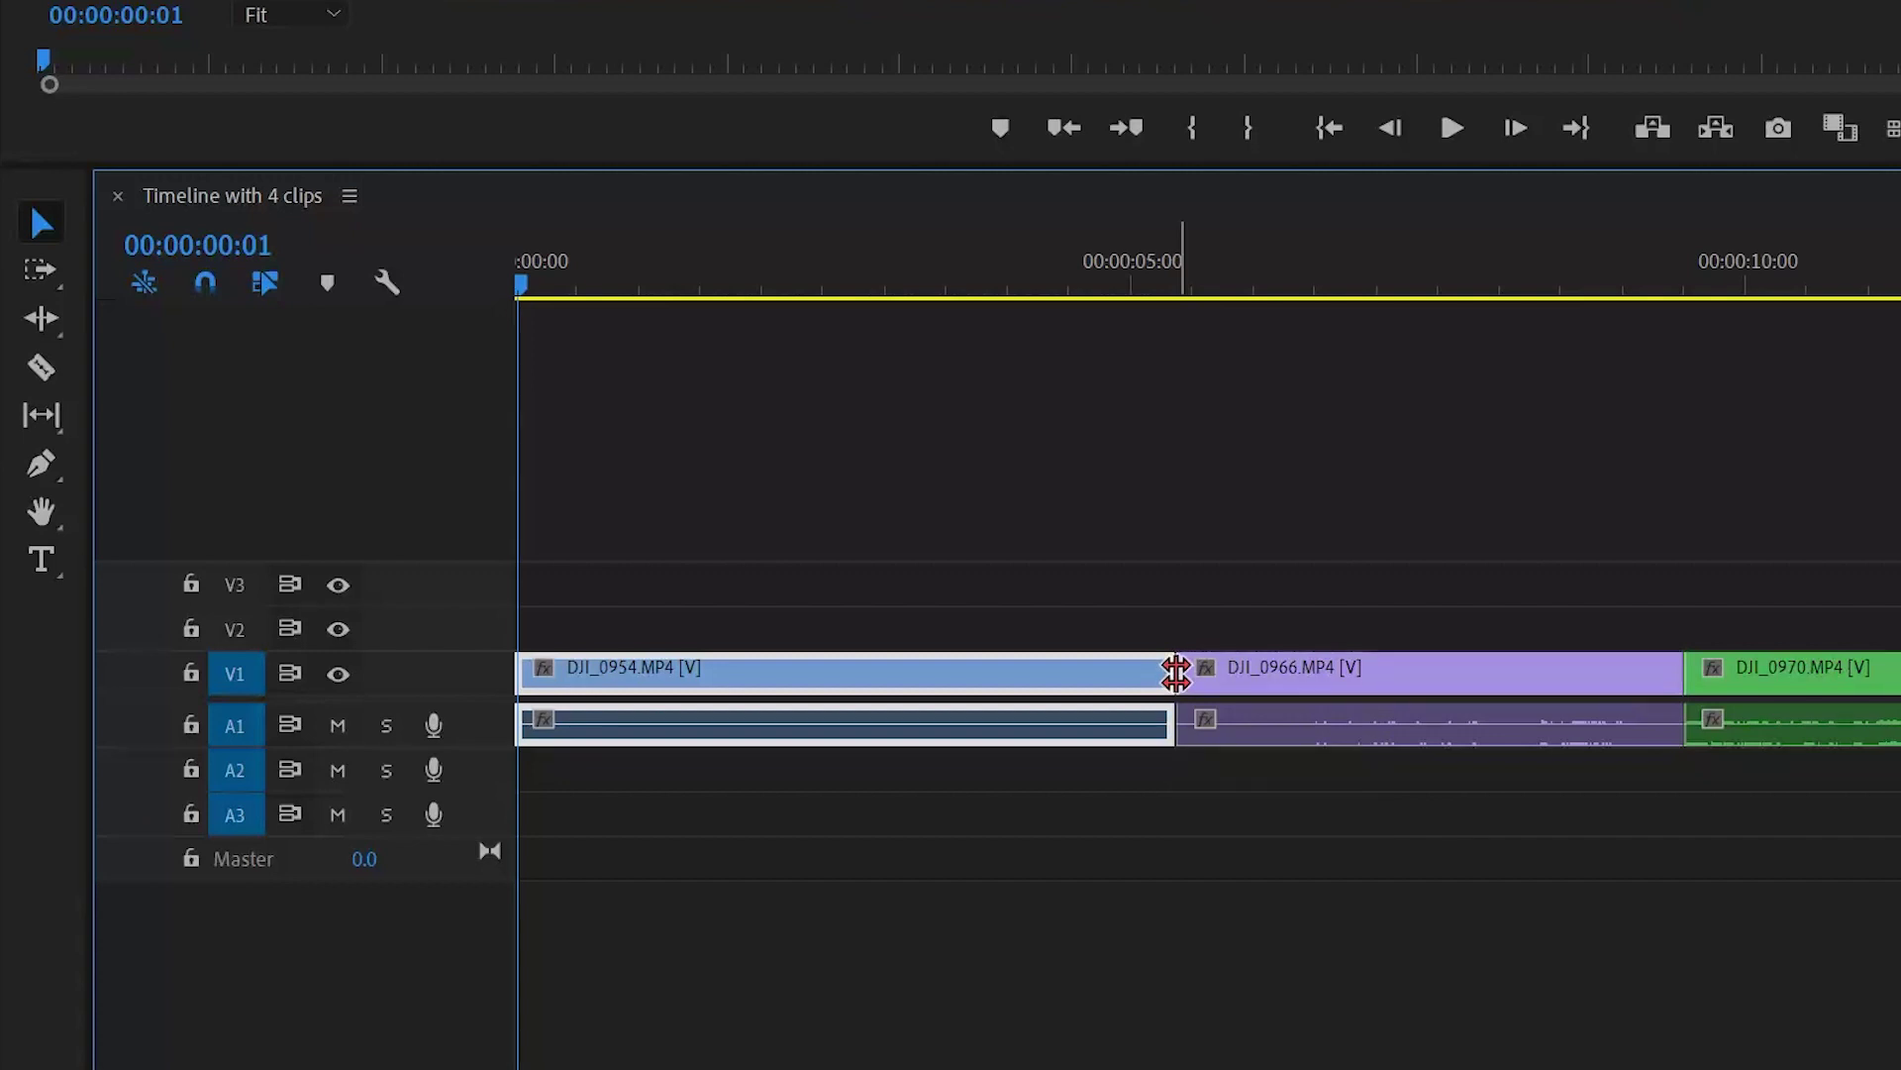
# Roll the DJI_0954/DJI_0966 cut earlier and back to about 00:00:05:20, and roll only its video earlier and out to about 00:00:05:36
pyautogui.moveTo(1175, 672); pyautogui.dragTo(1104, 675)
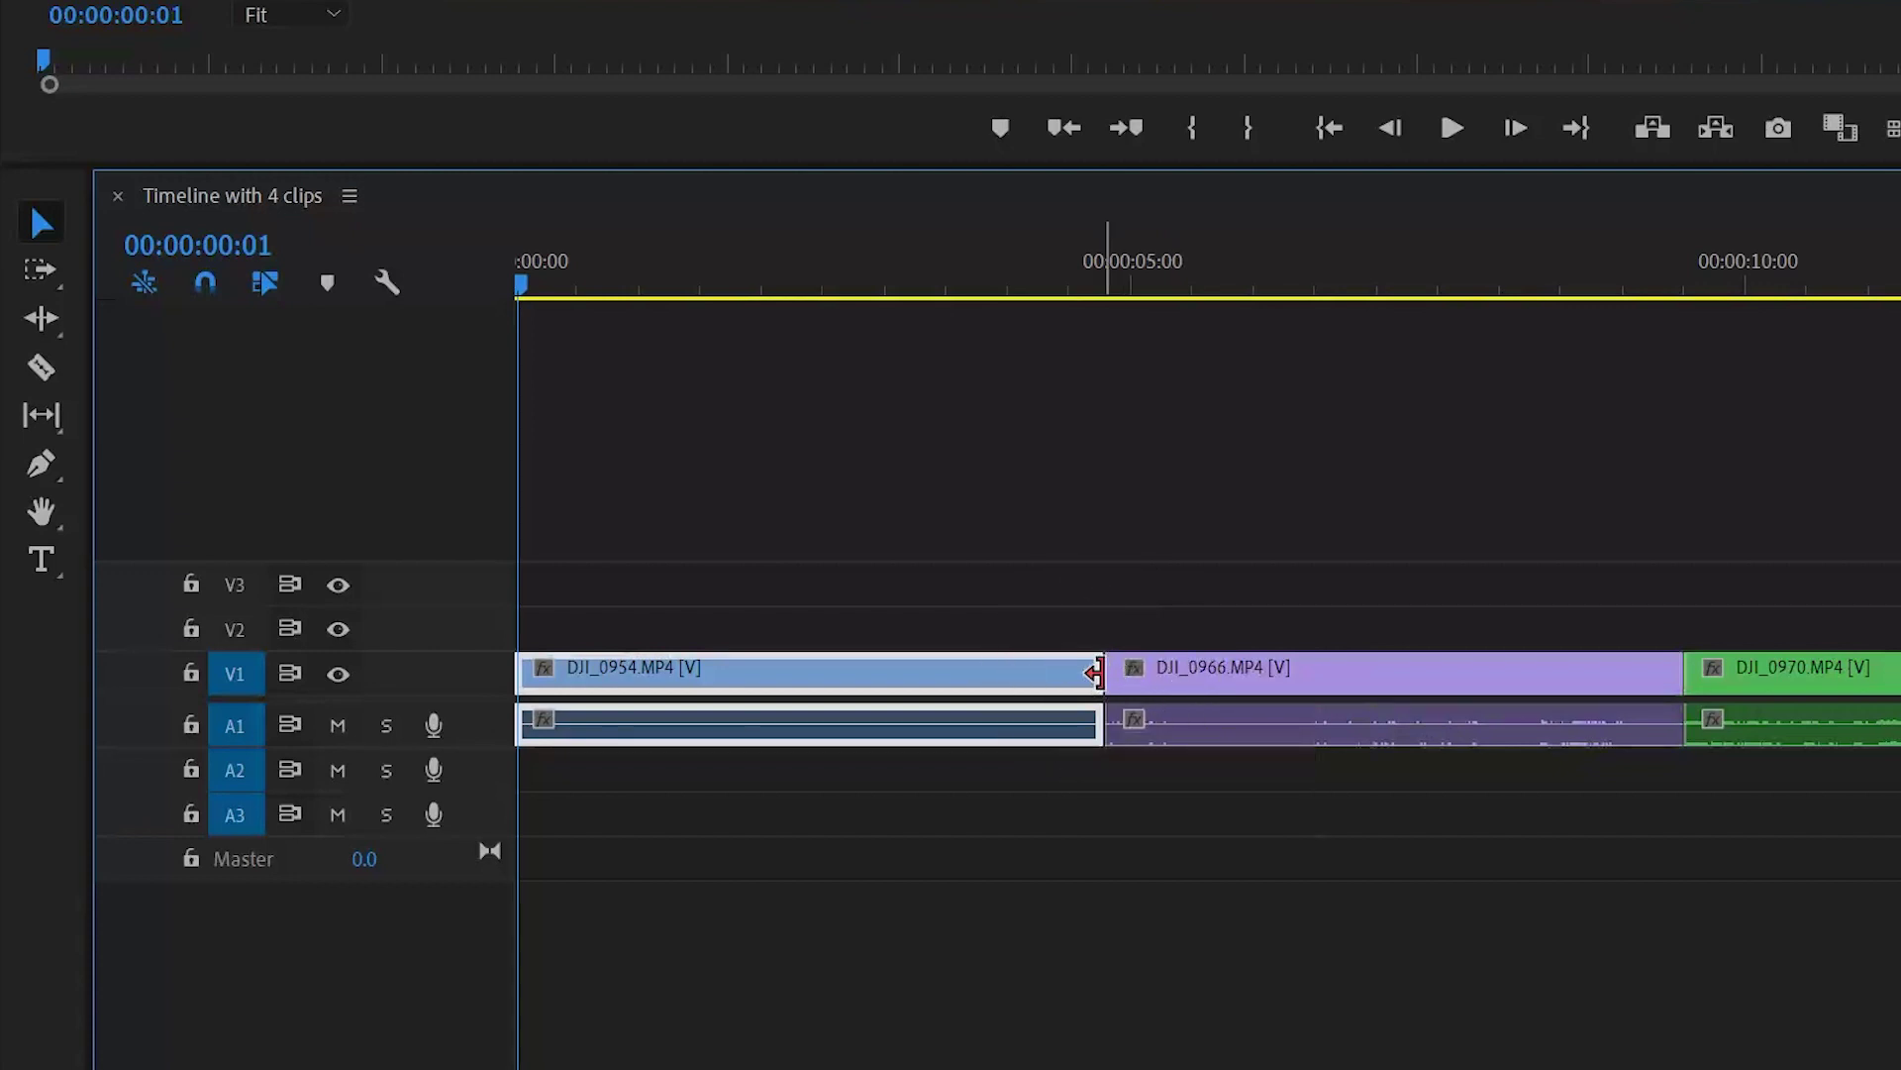
pyautogui.moveTo(1105, 674); pyautogui.dragTo(1177, 680)
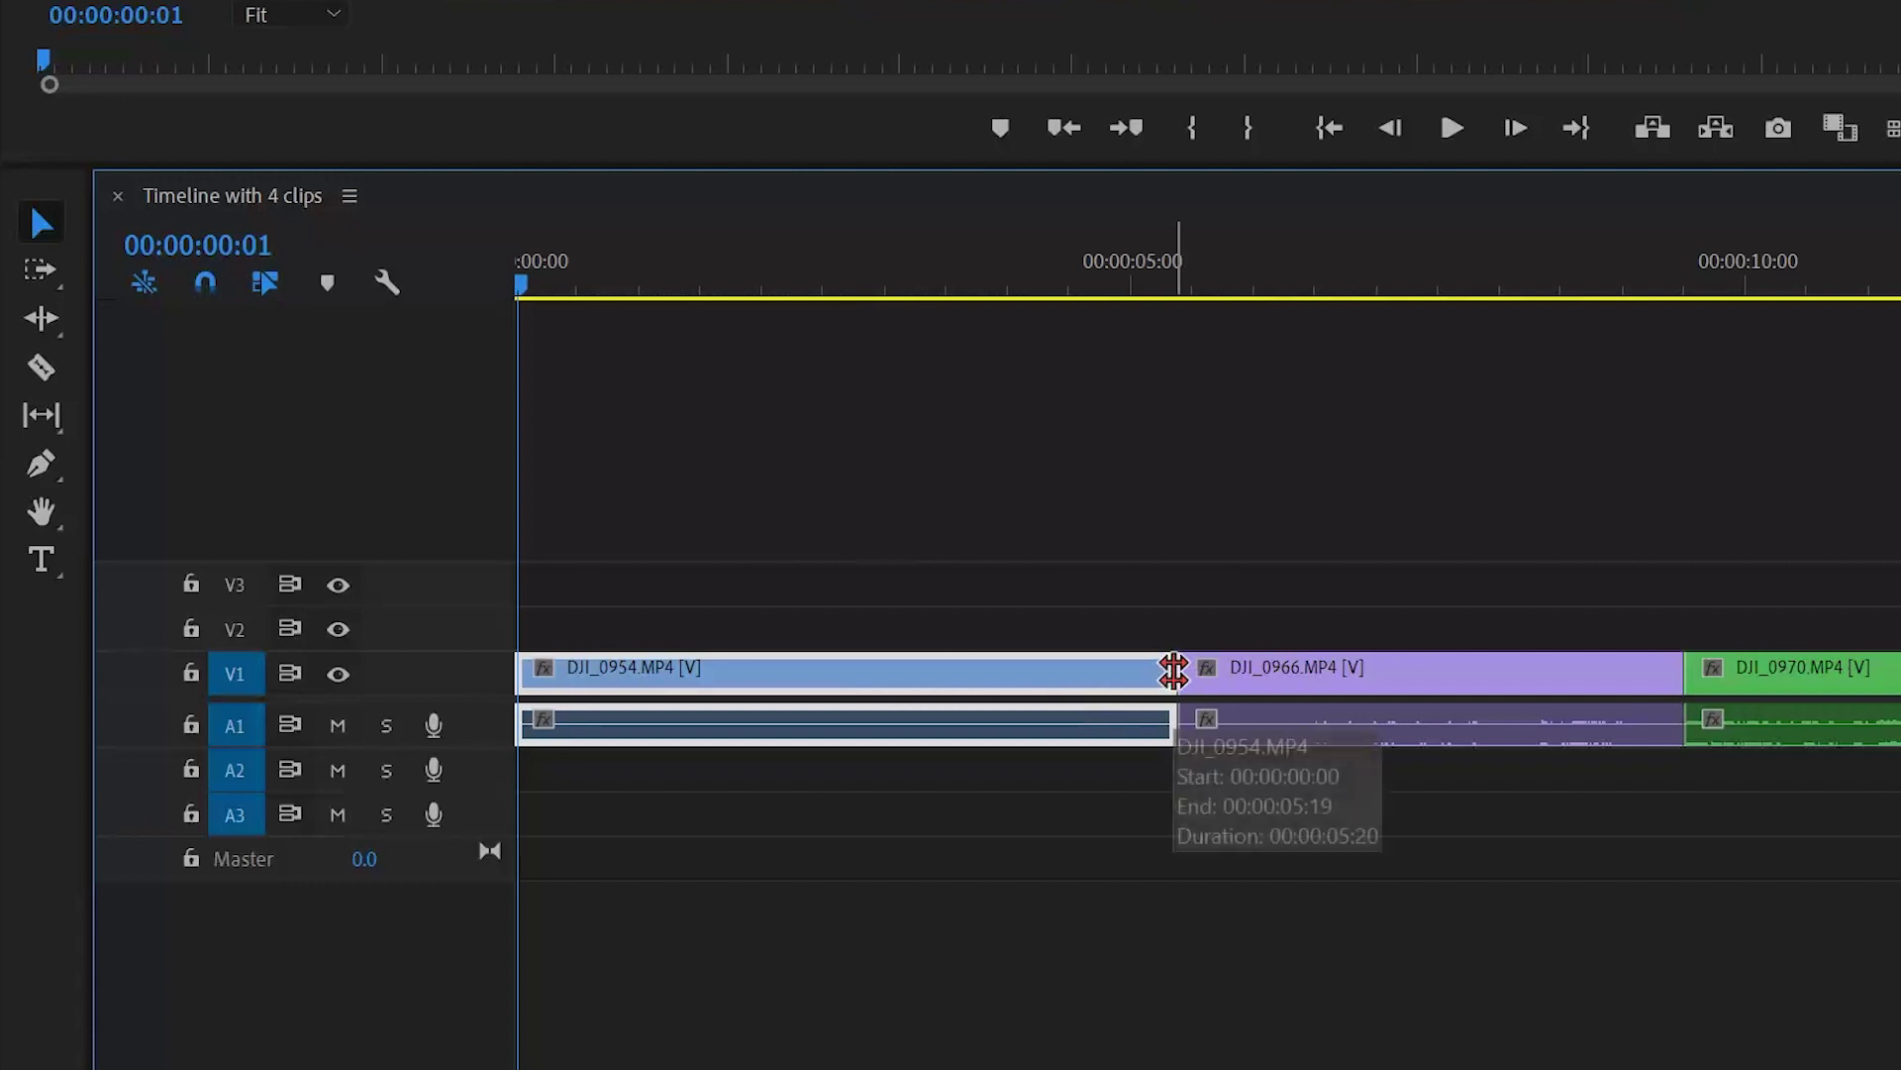
pyautogui.moveTo(1174, 670); pyautogui.dragTo(1112, 671)
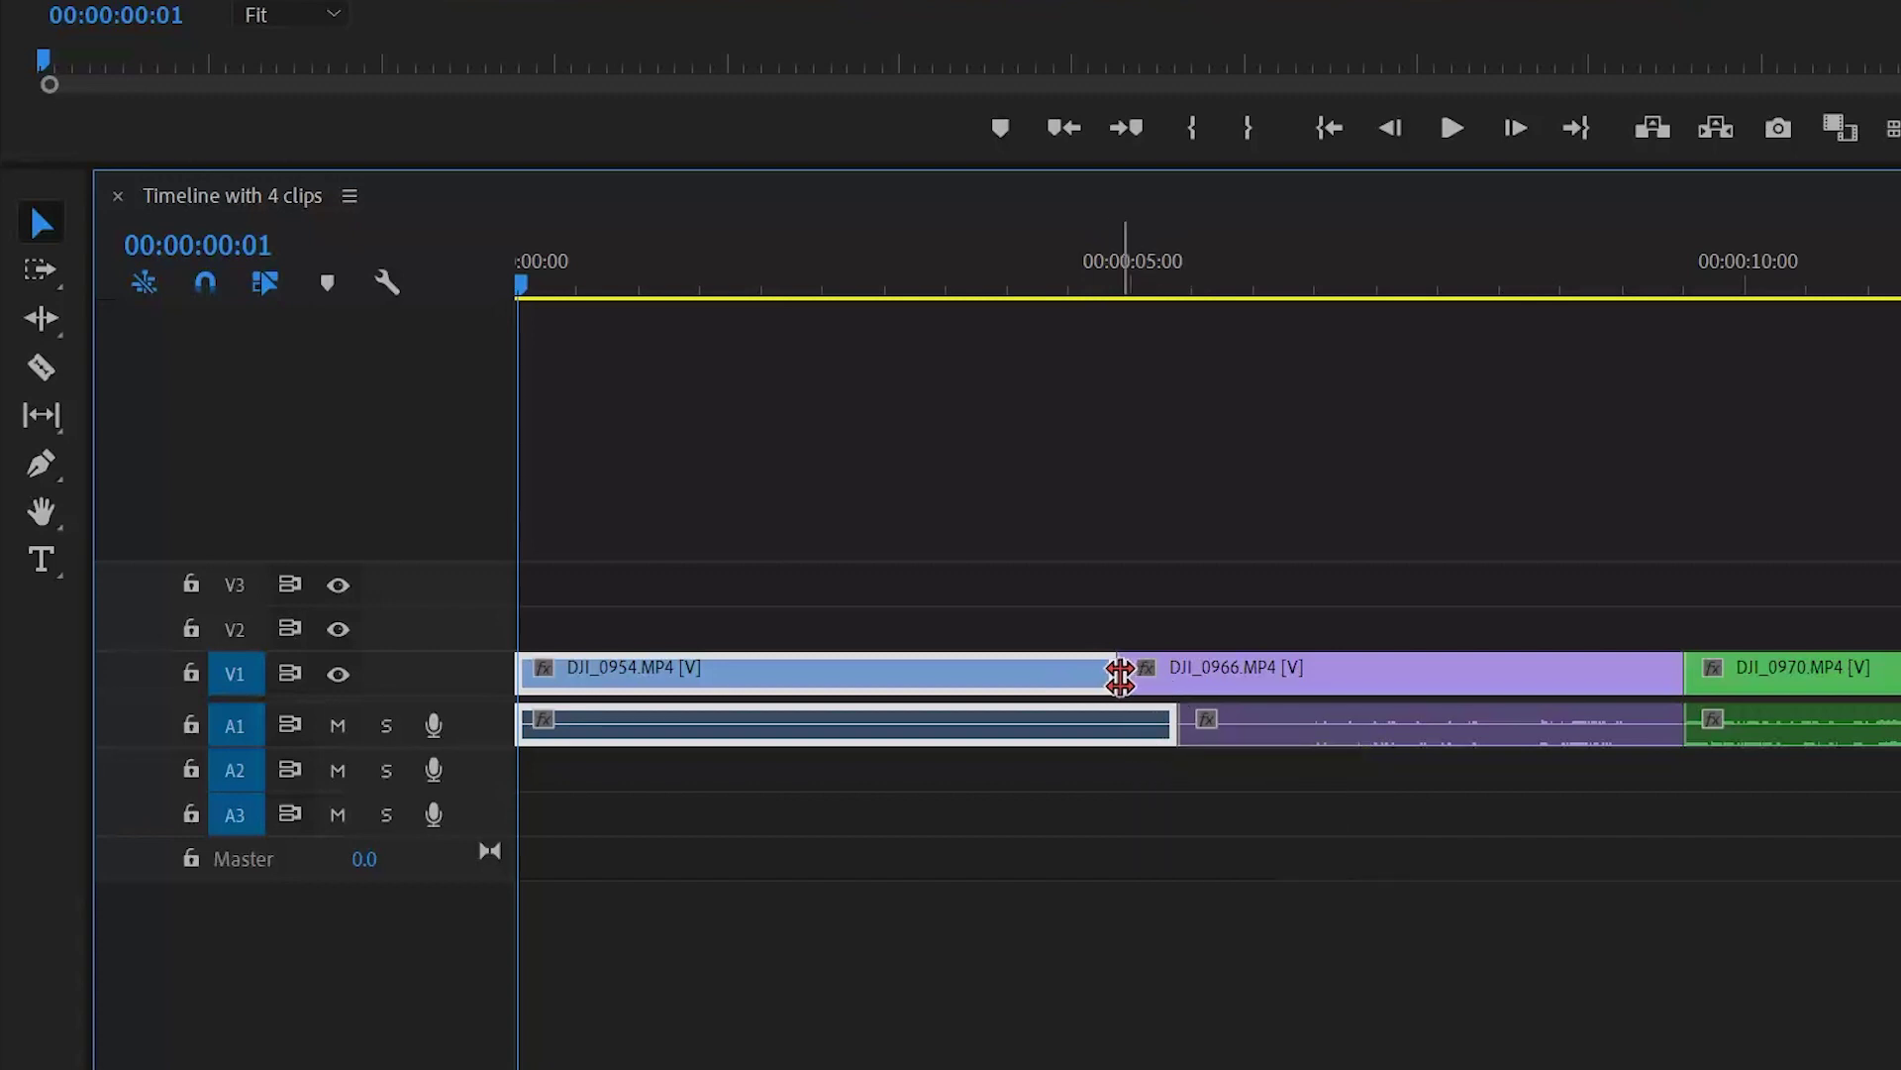
pyautogui.moveTo(1125, 676); pyautogui.dragTo(1220, 667)
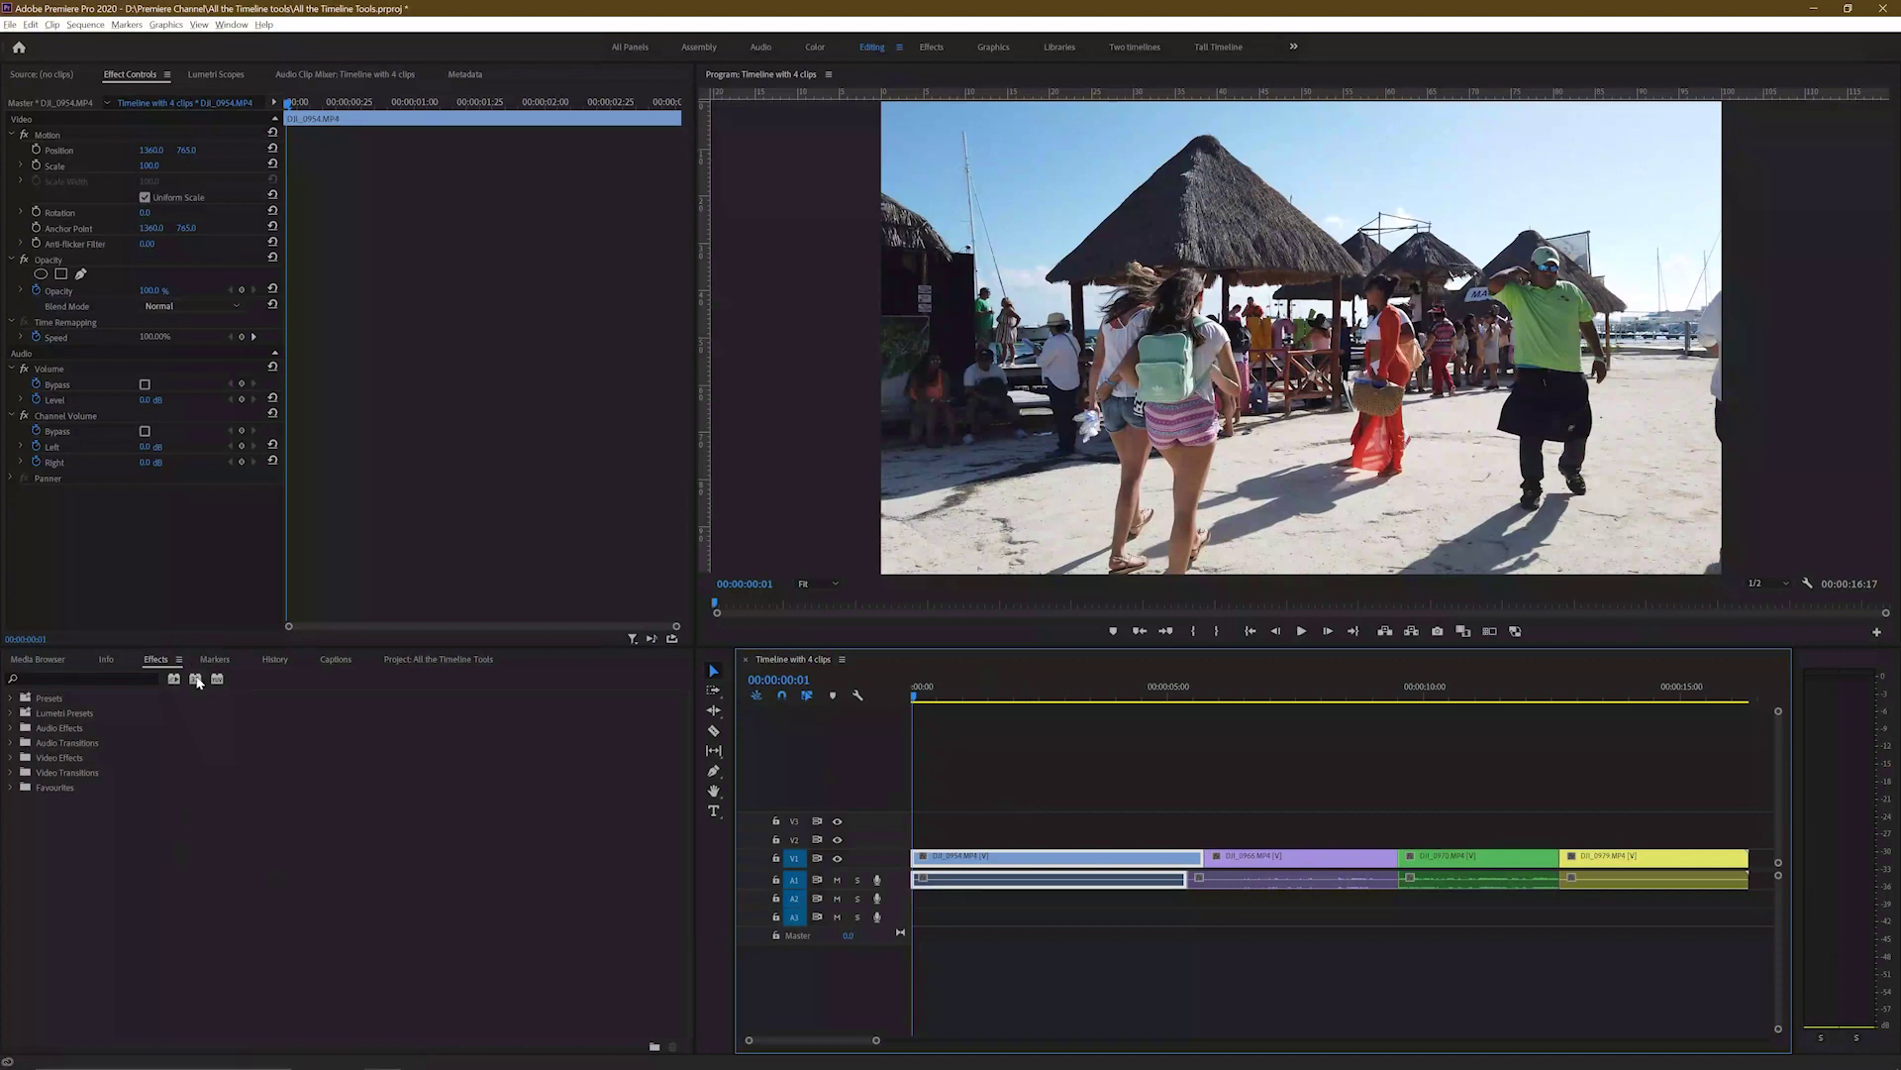
# Place the audio file from the 8 Soundtracks bin on A2 at the start of the sequence and make the A2 track taller
pyautogui.click(439, 658)
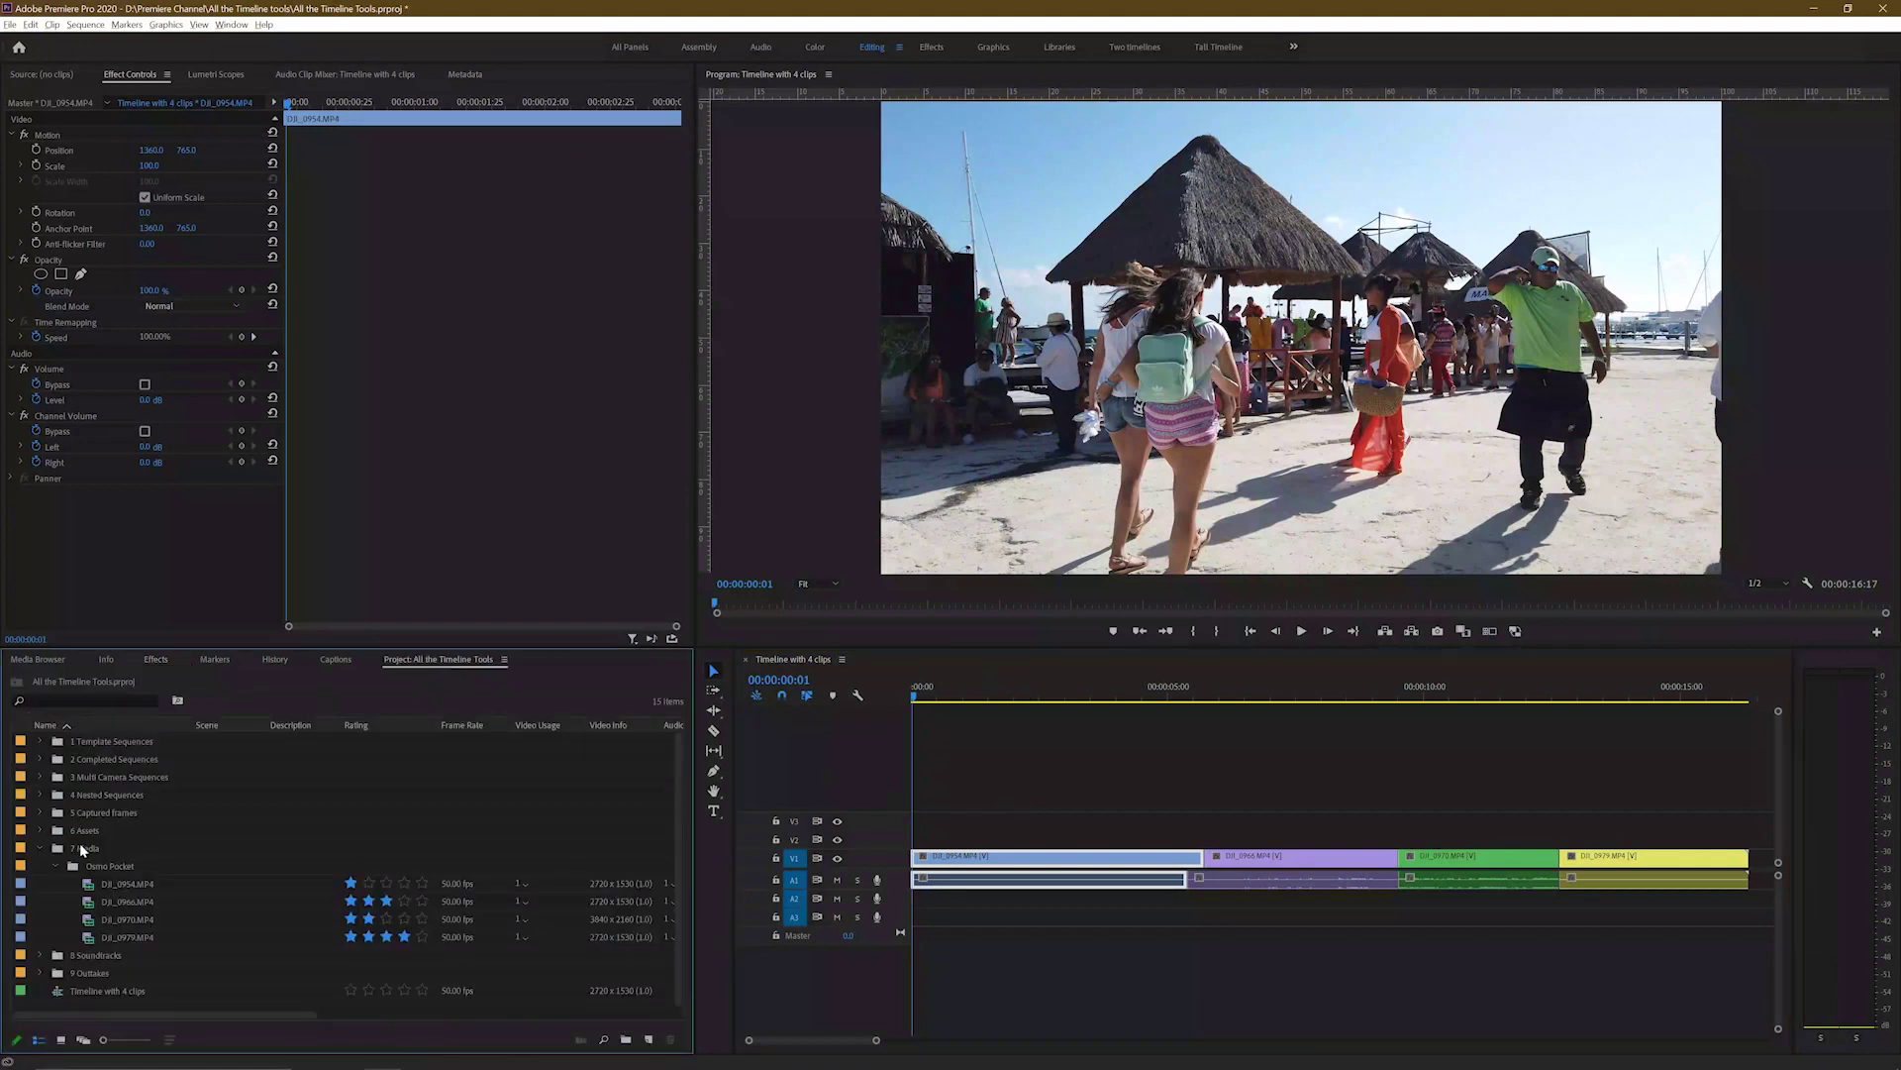
pyautogui.click(40, 955)
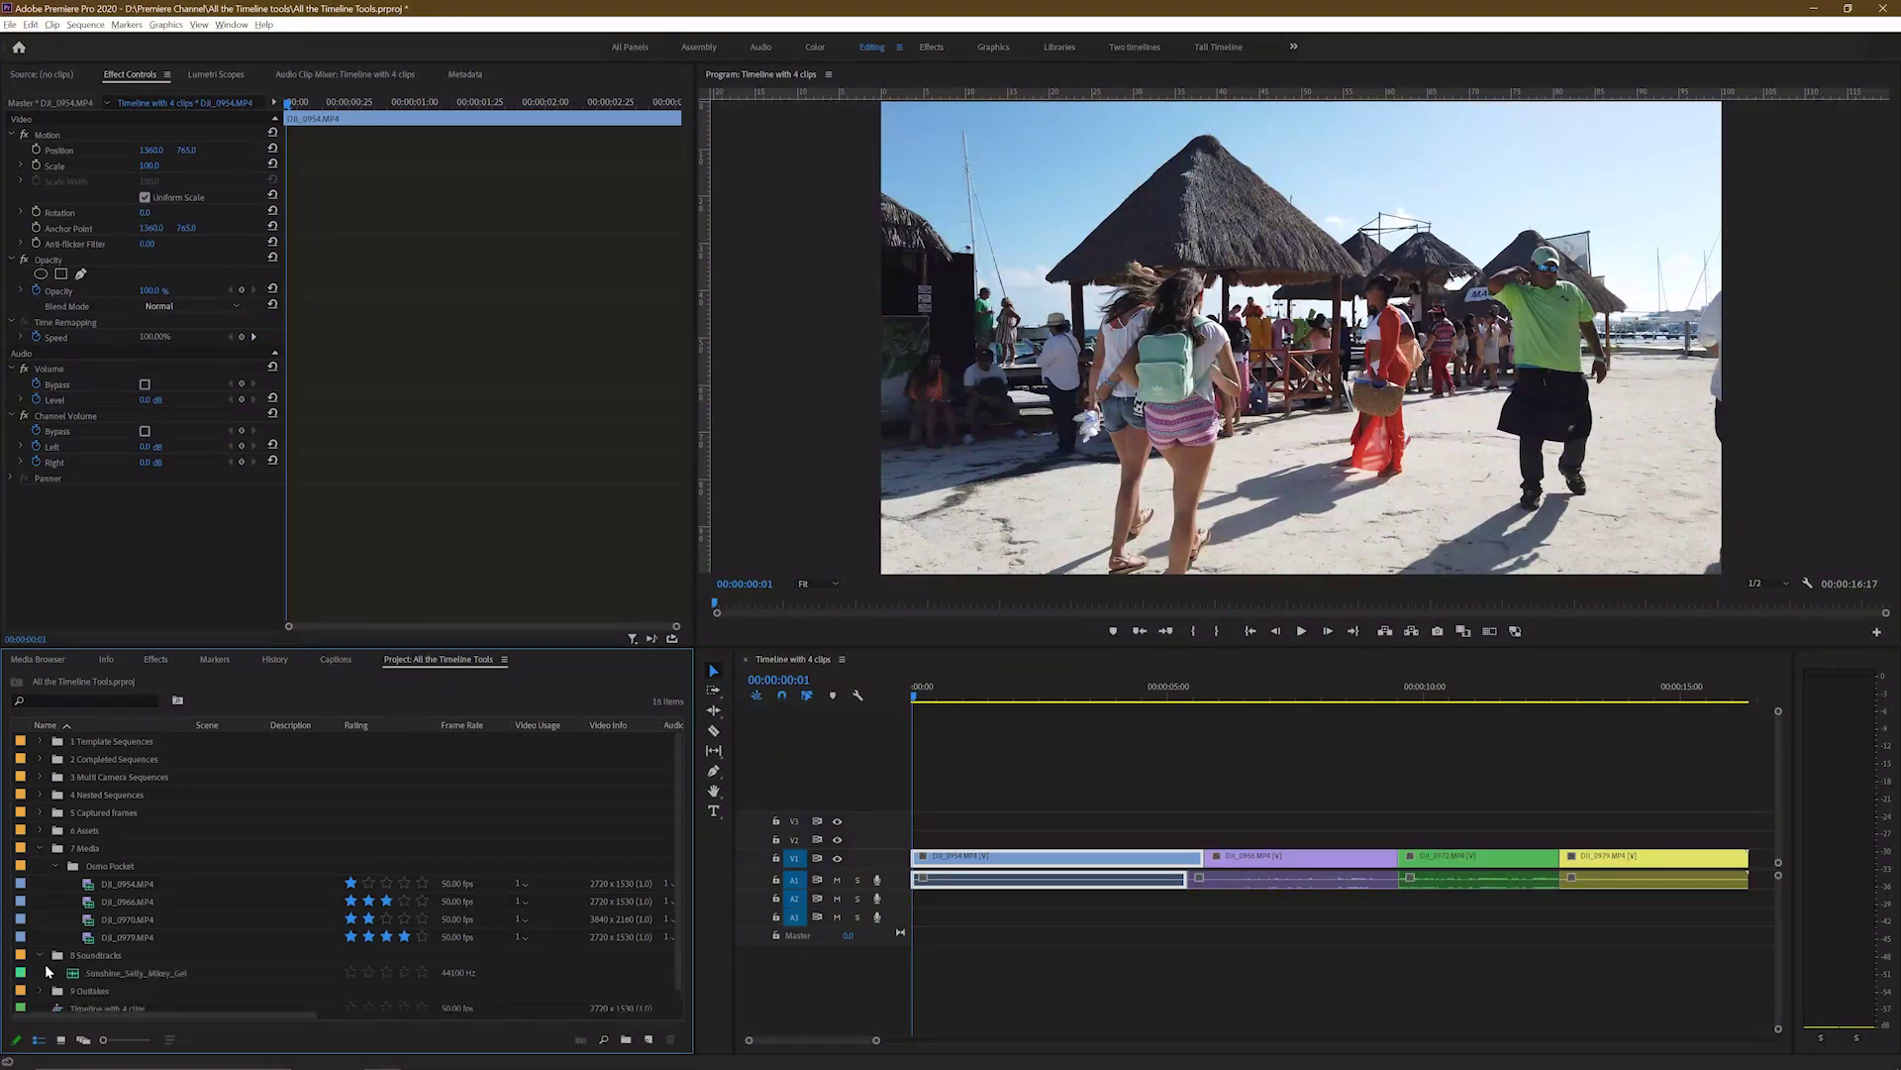
pyautogui.click(181, 971)
pyautogui.moveTo(180, 961); pyautogui.dragTo(916, 909)
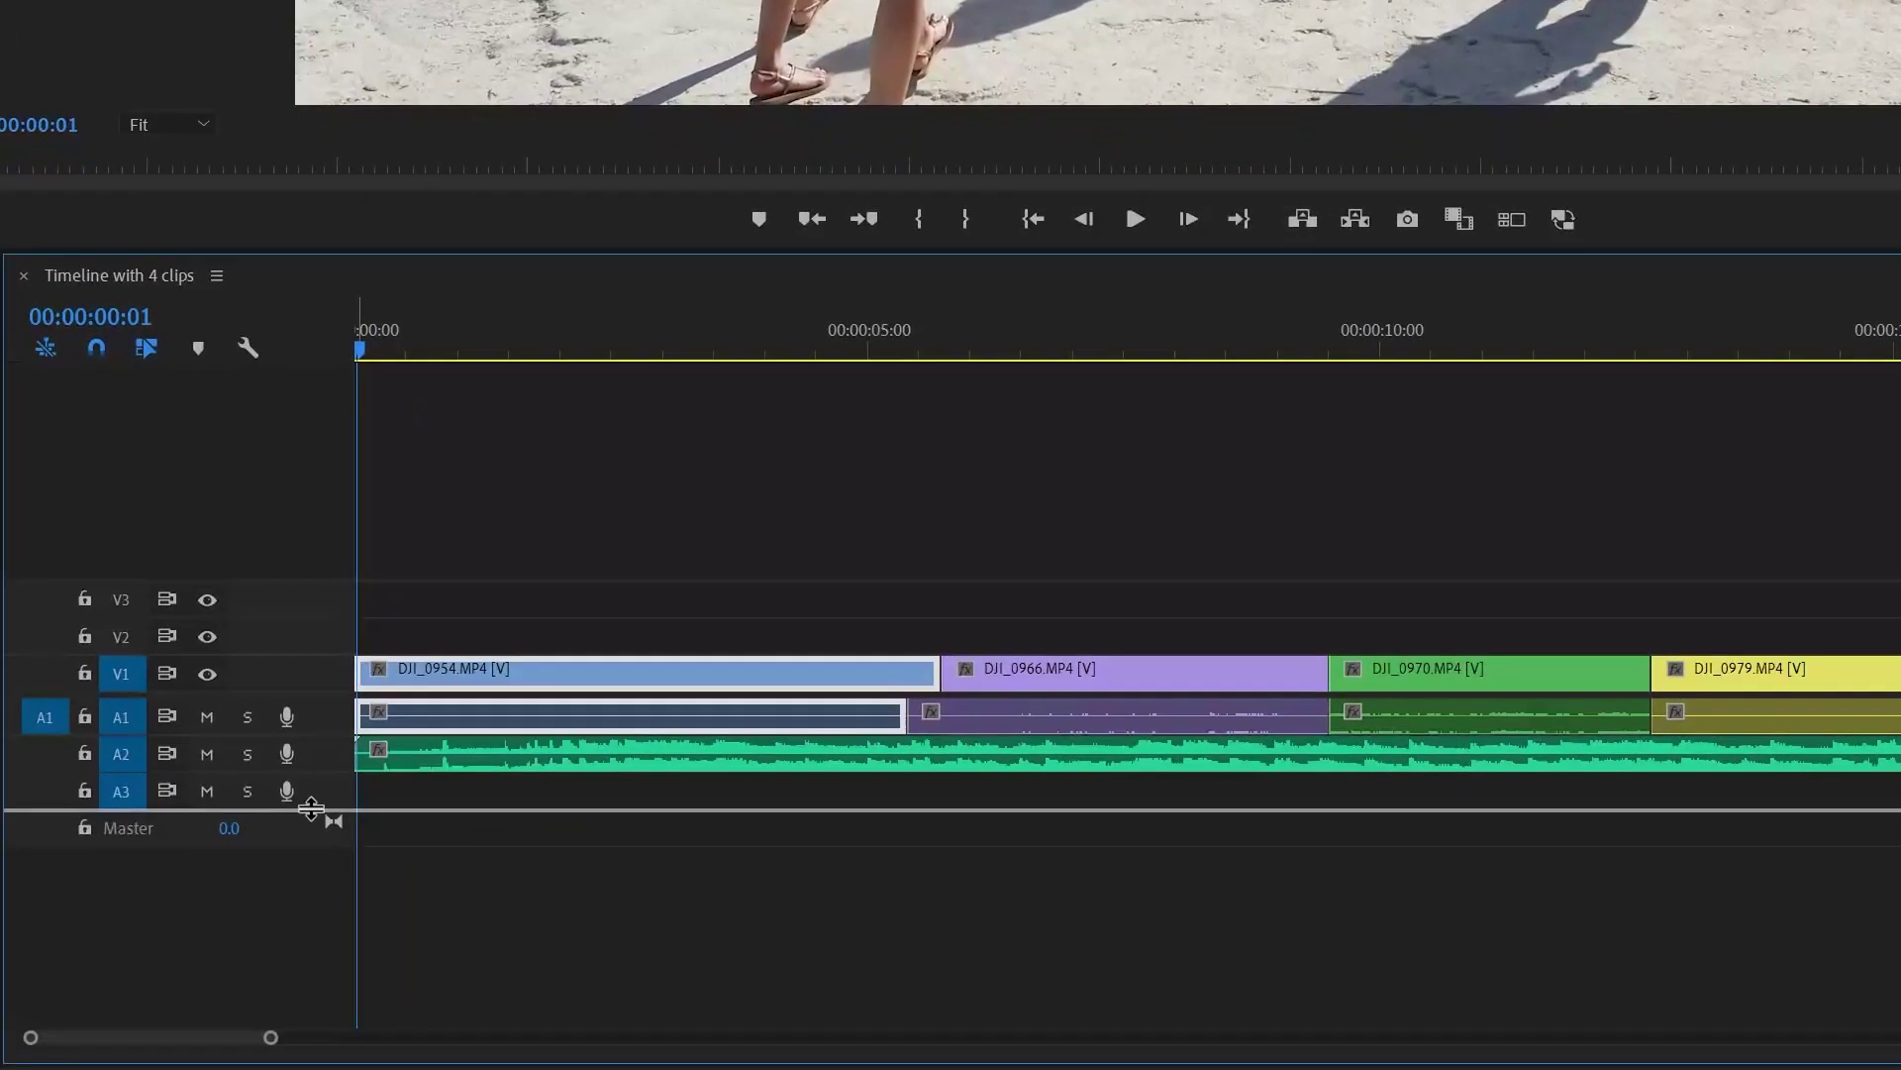
pyautogui.moveTo(310, 809); pyautogui.dragTo(311, 809)
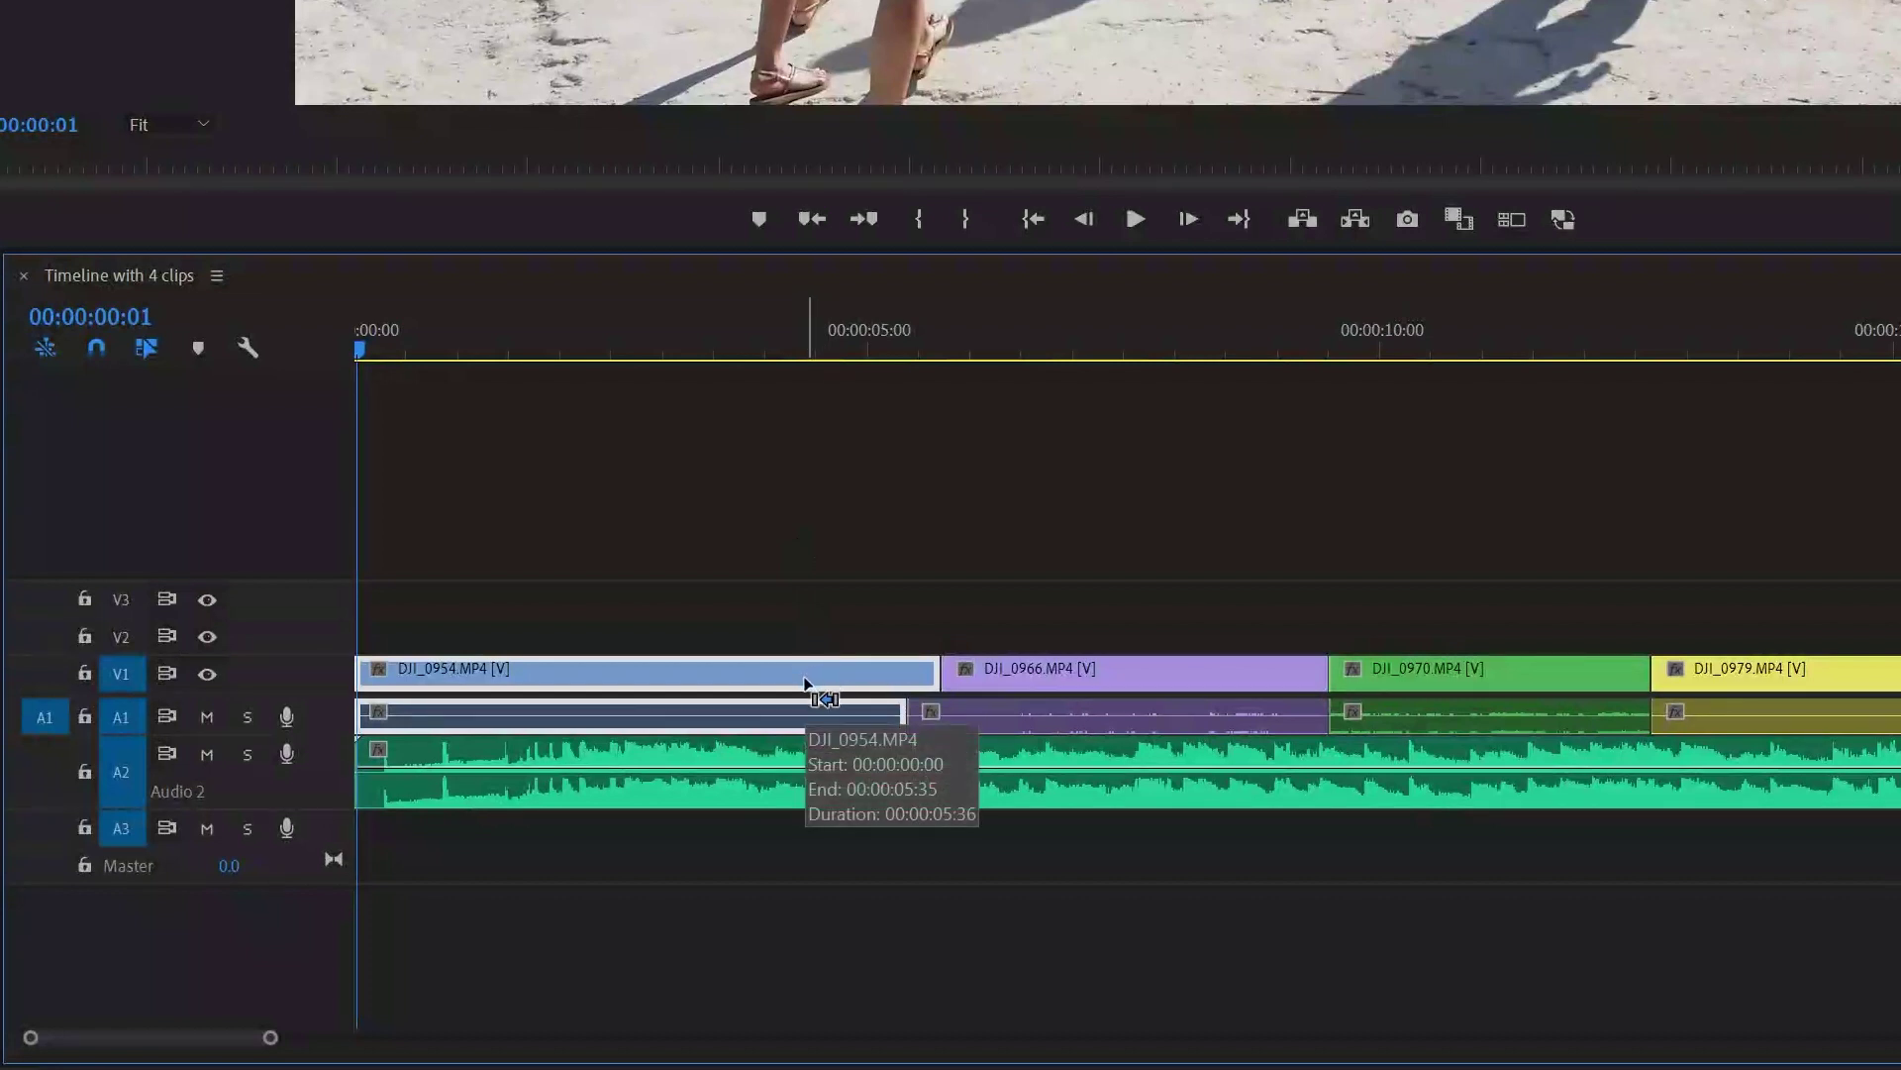
# Try to move DJI_0966 later in the sequence with an insert edit that affects all tracks
pyautogui.click(1074, 684)
pyautogui.moveTo(1097, 677); pyautogui.dragTo(1301, 690)
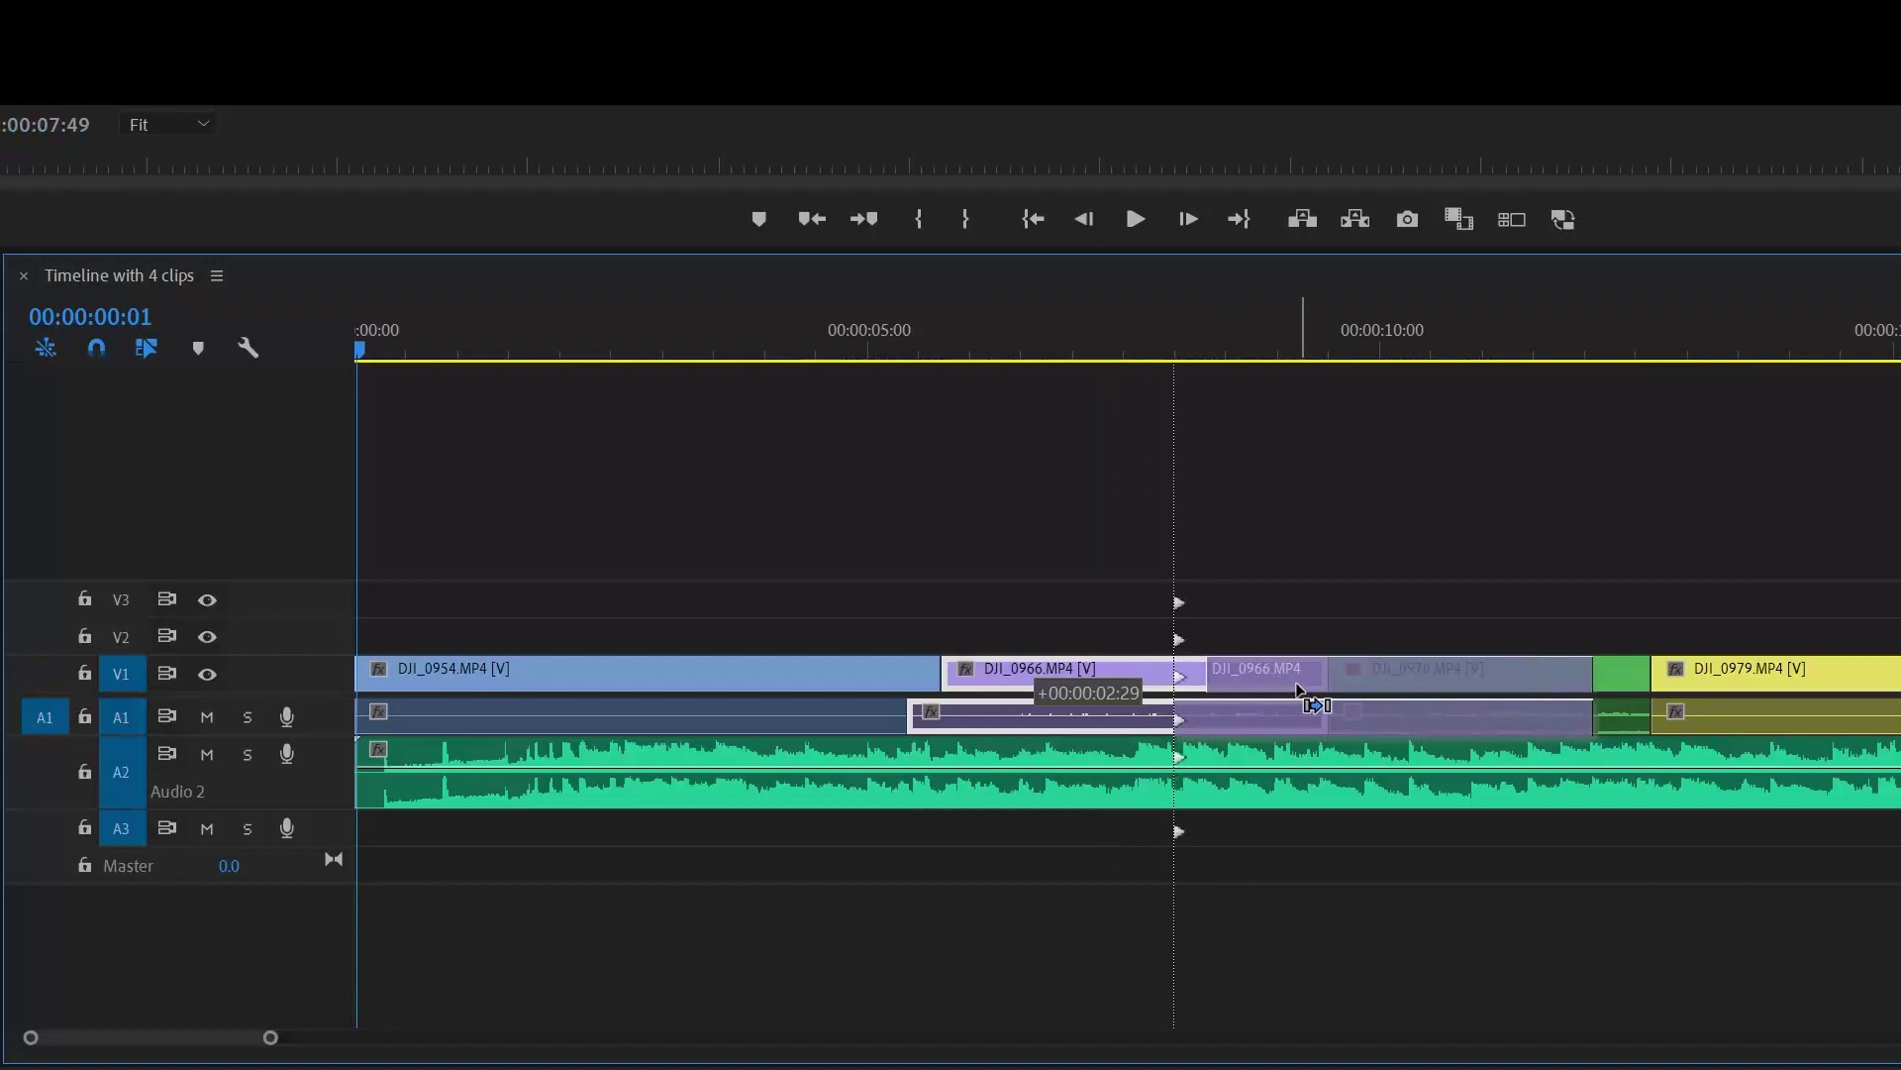
pyautogui.moveTo(1301, 690); pyautogui.dragTo(1304, 688)
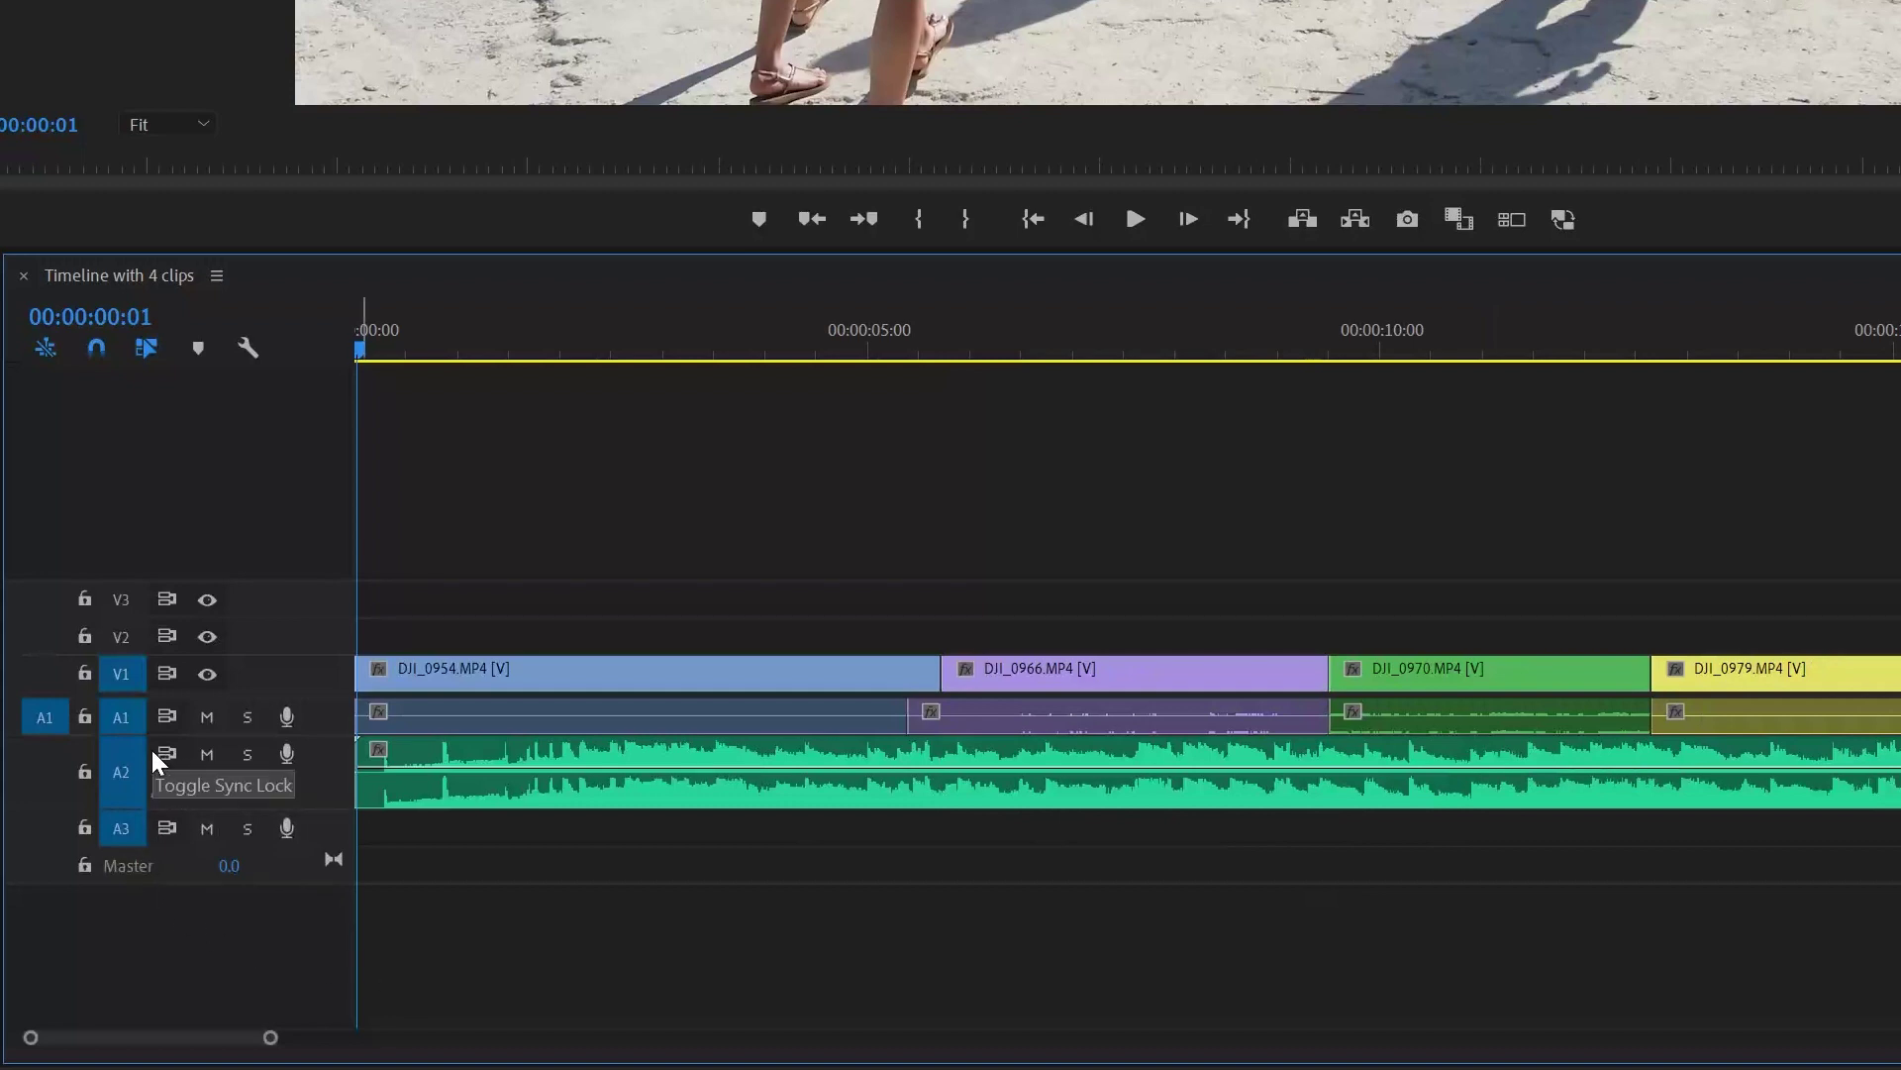
# Lock A2, insert-move DJI_0966 about a third of a second later, and undo the move and unlock A2
pyautogui.click(85, 774)
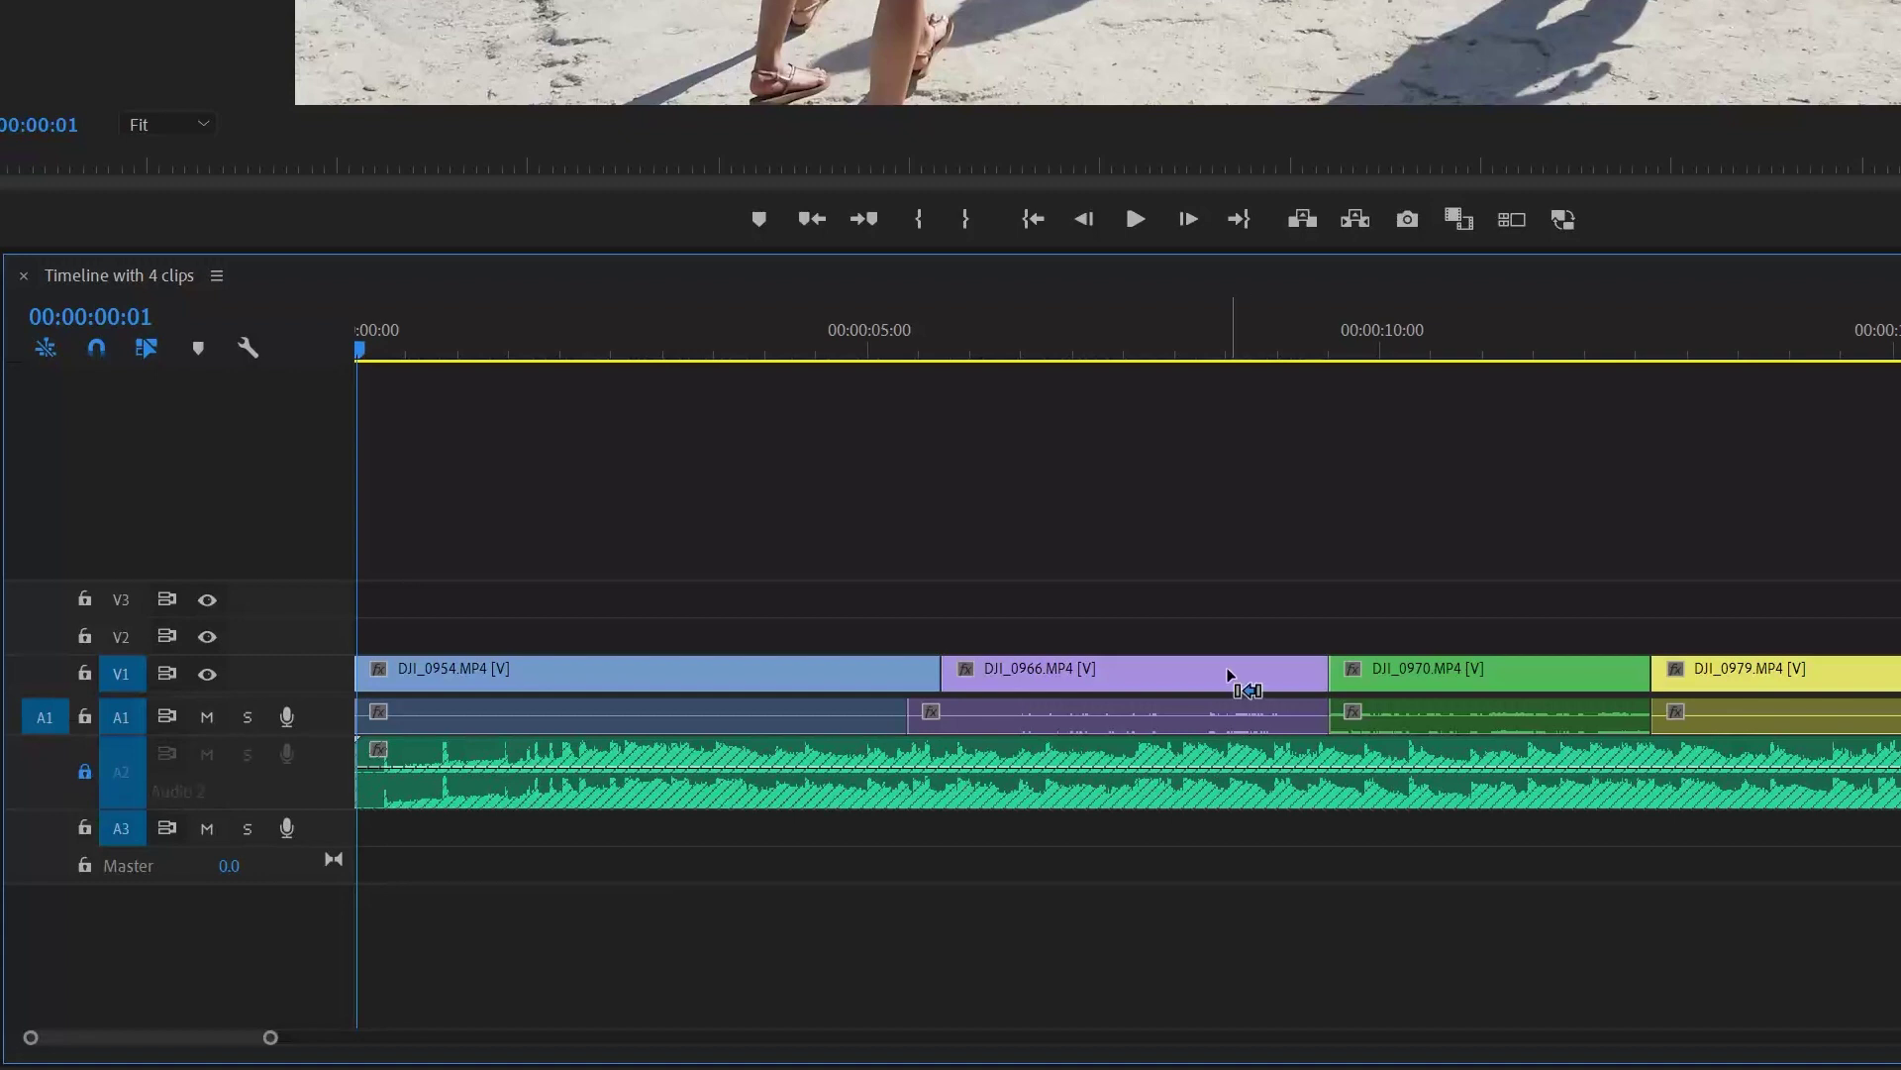
pyautogui.moveTo(1234, 679); pyautogui.dragTo(1269, 683)
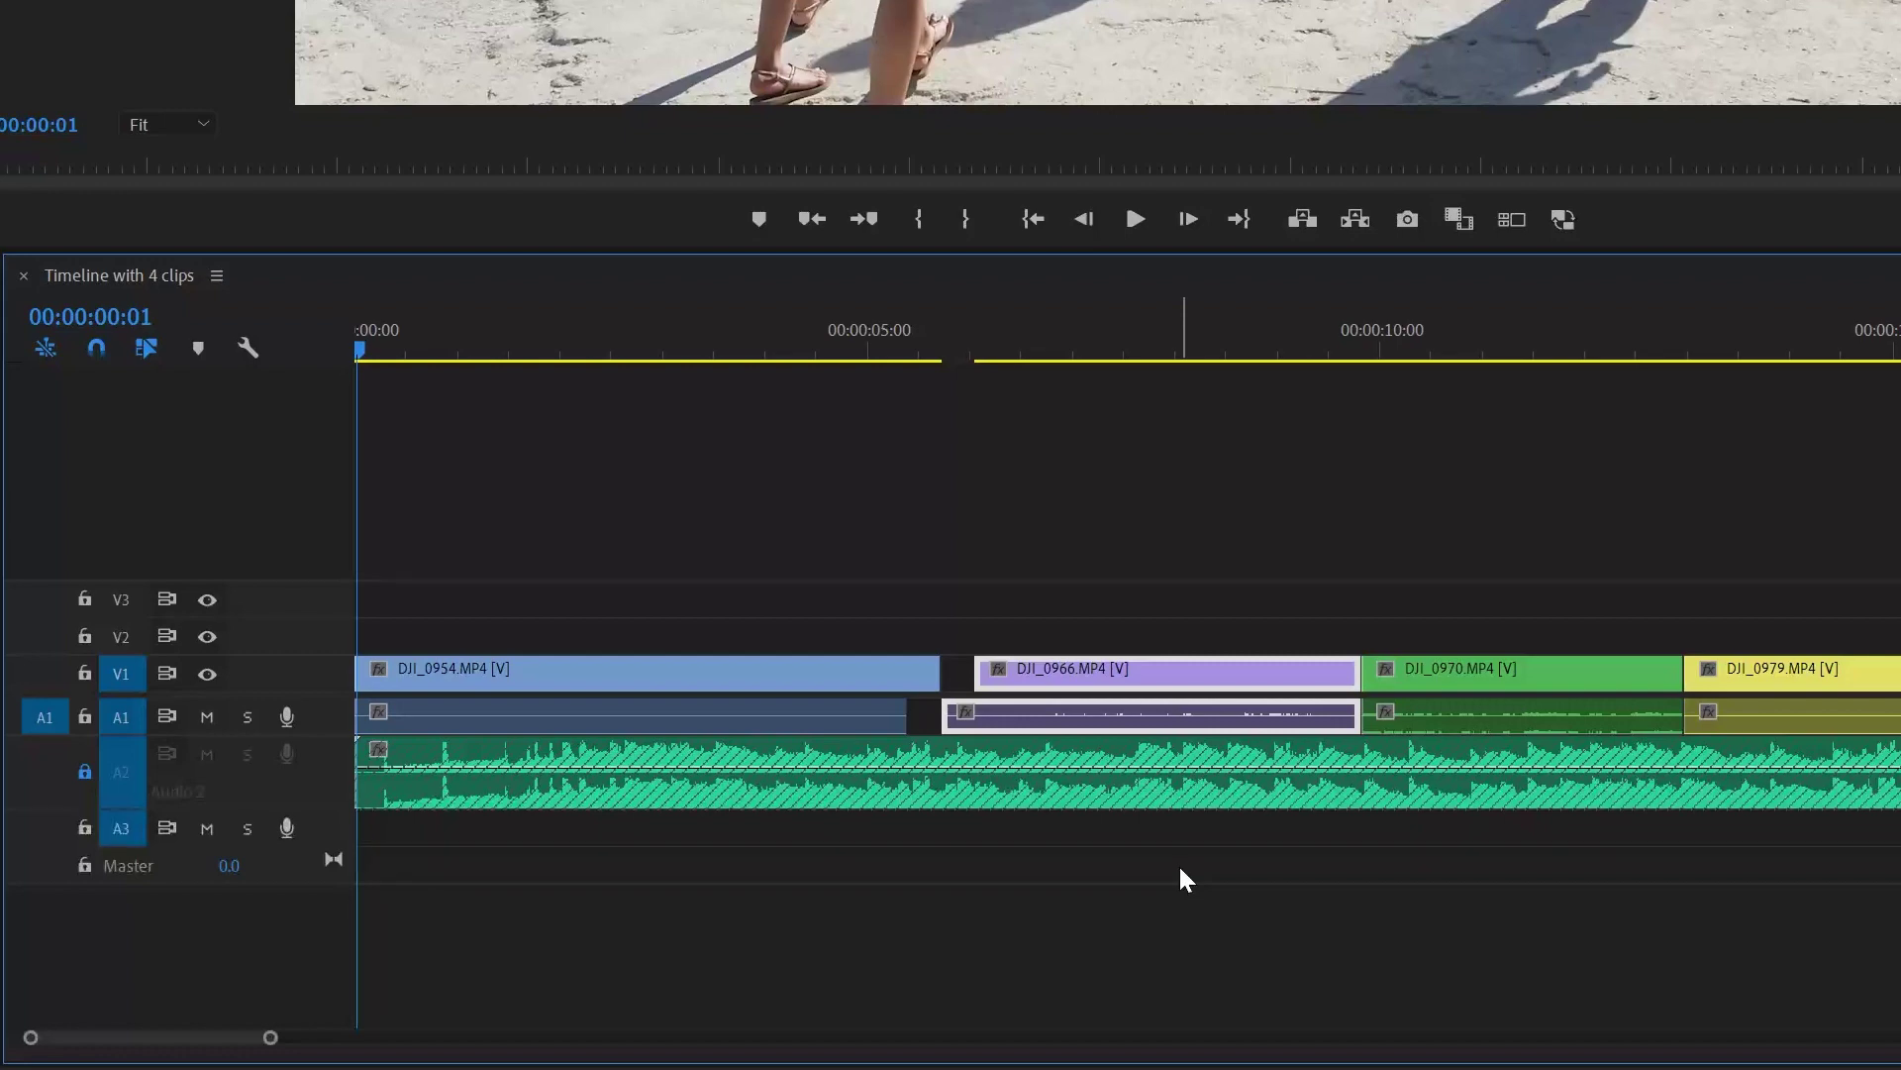
pyautogui.hotkey('ctrl', 'z')
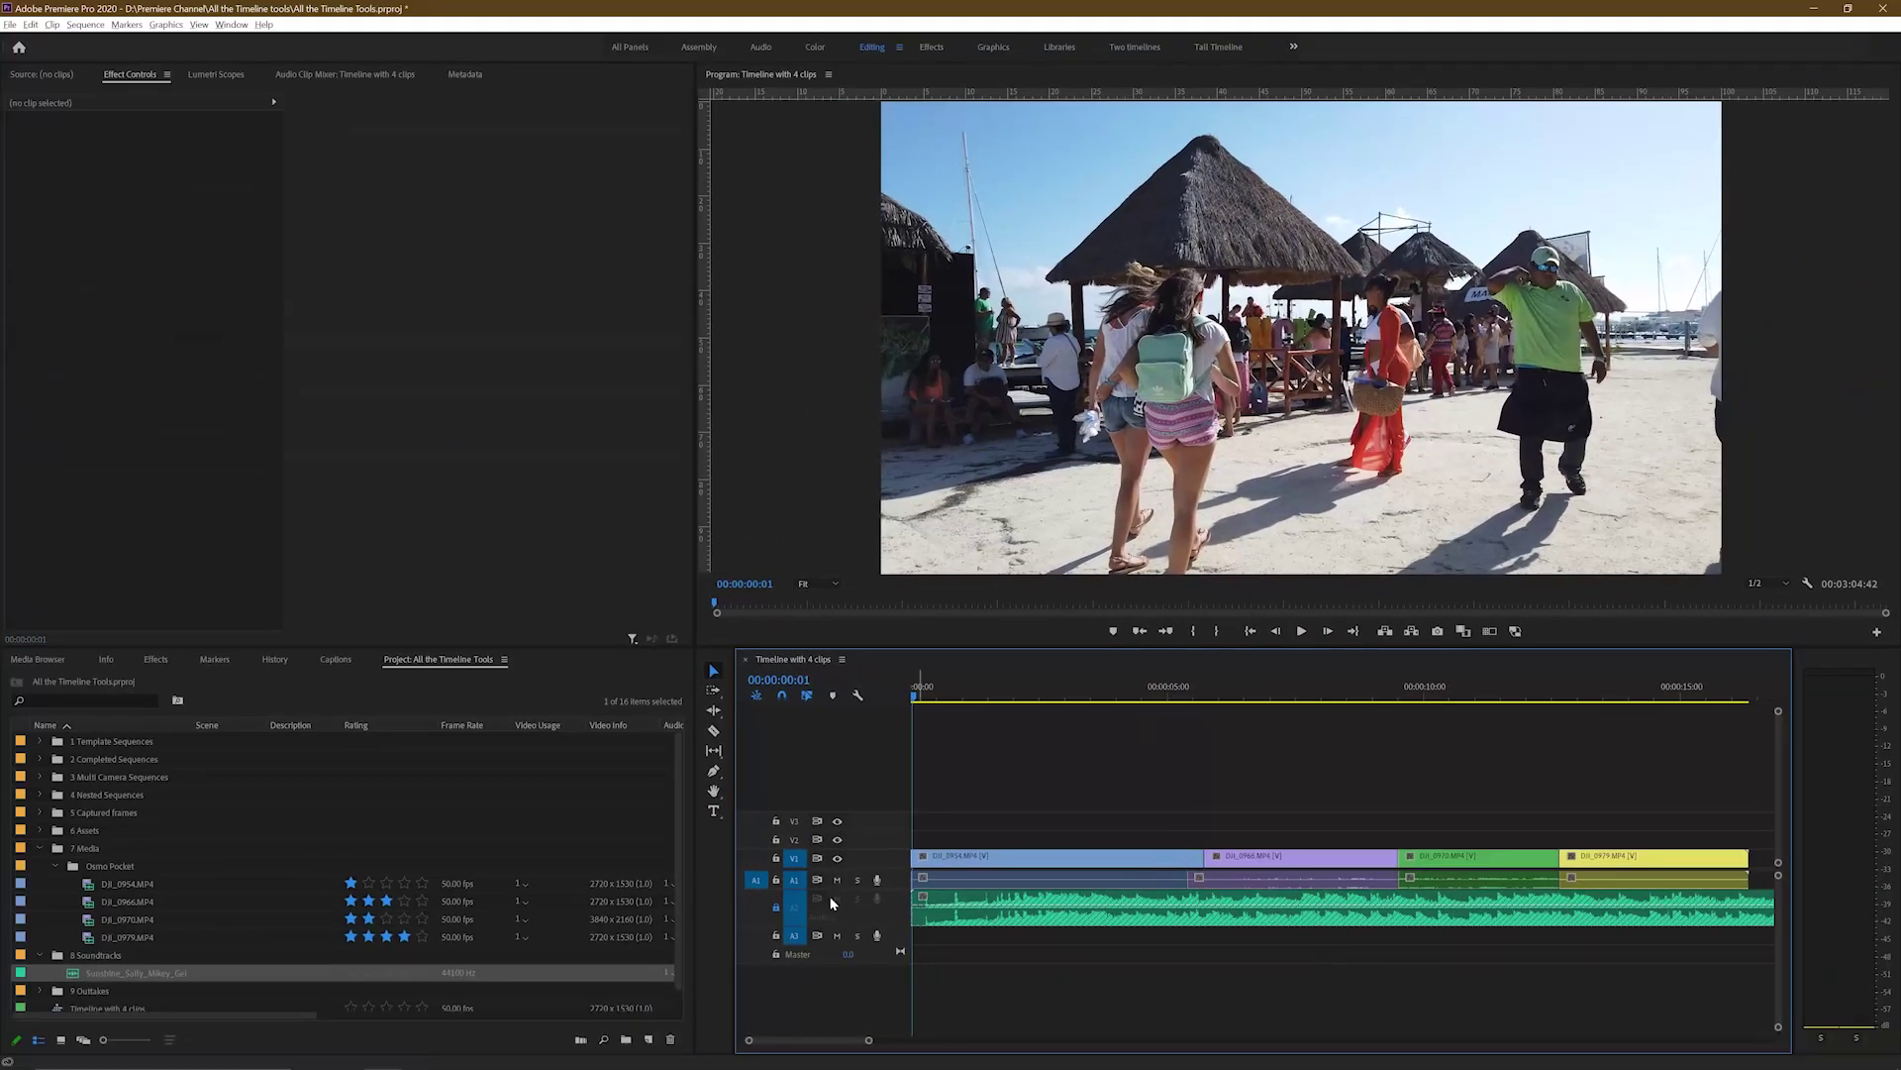
pyautogui.click(777, 907)
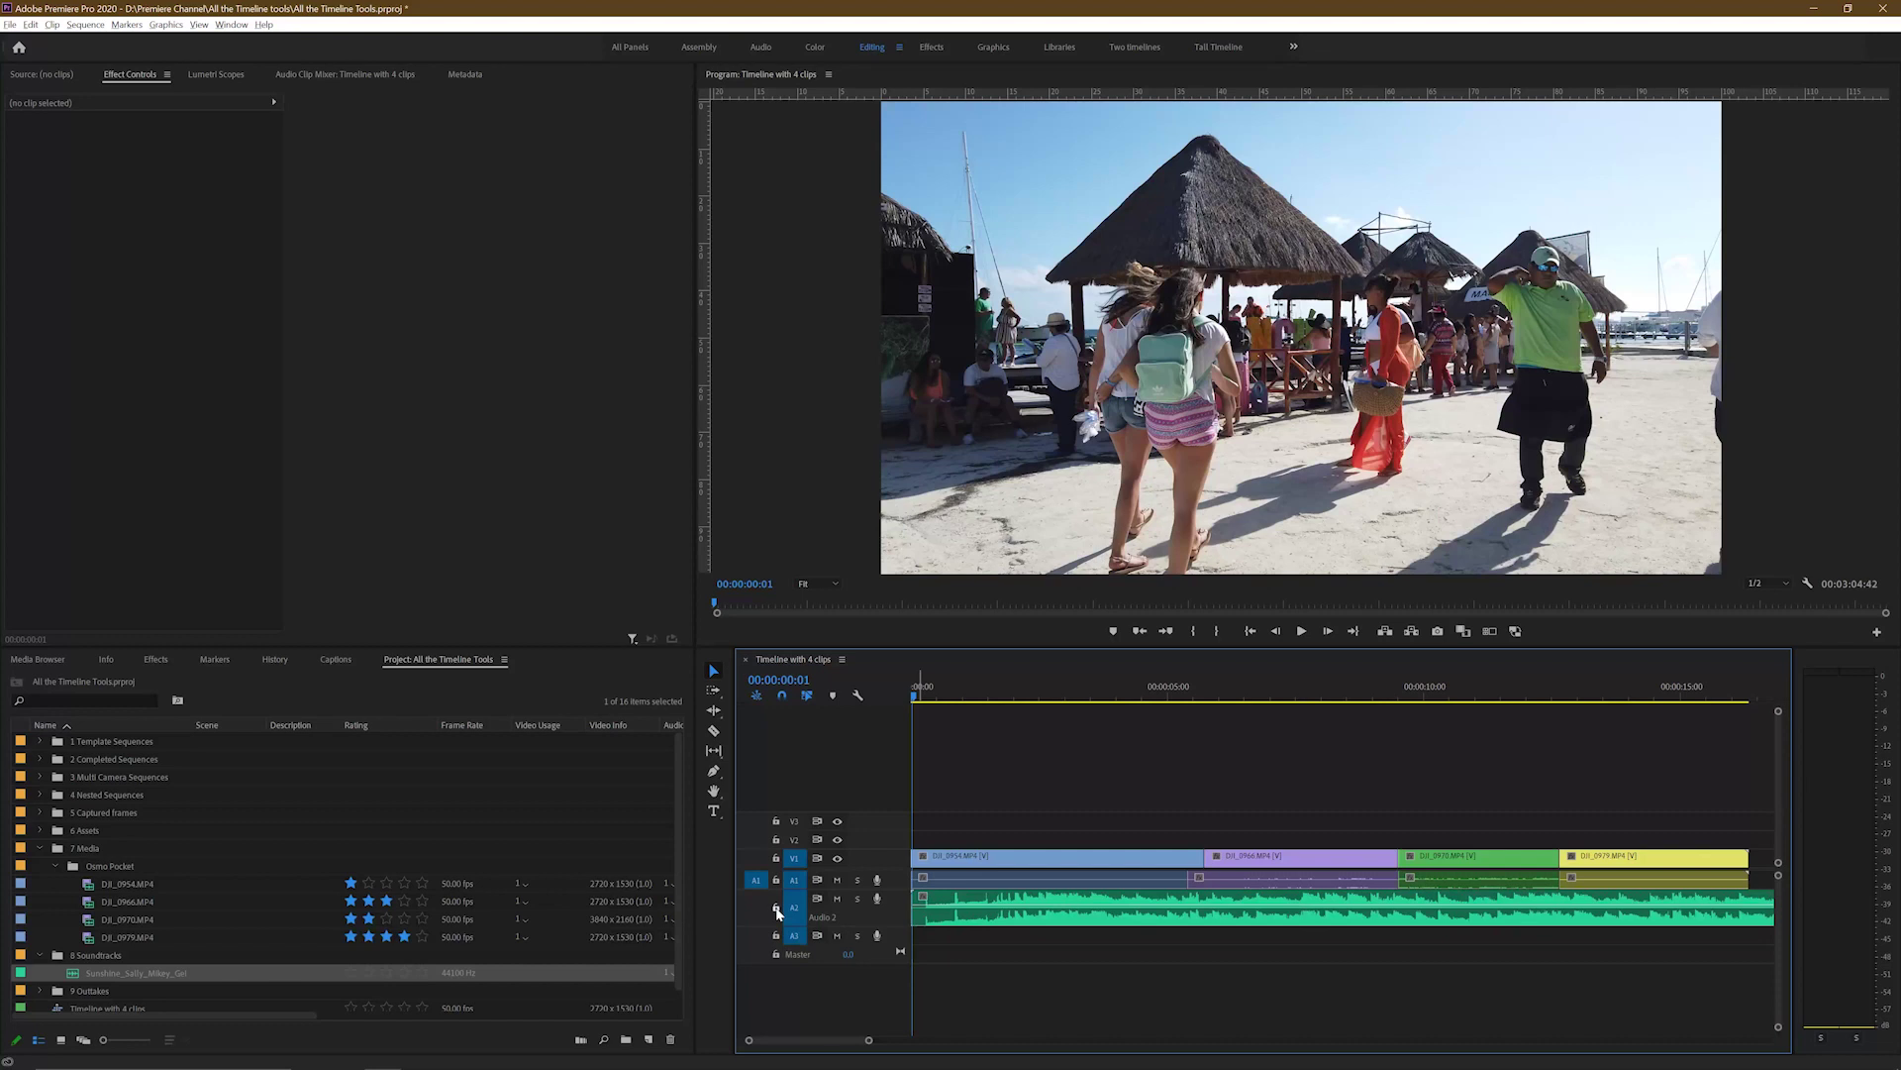